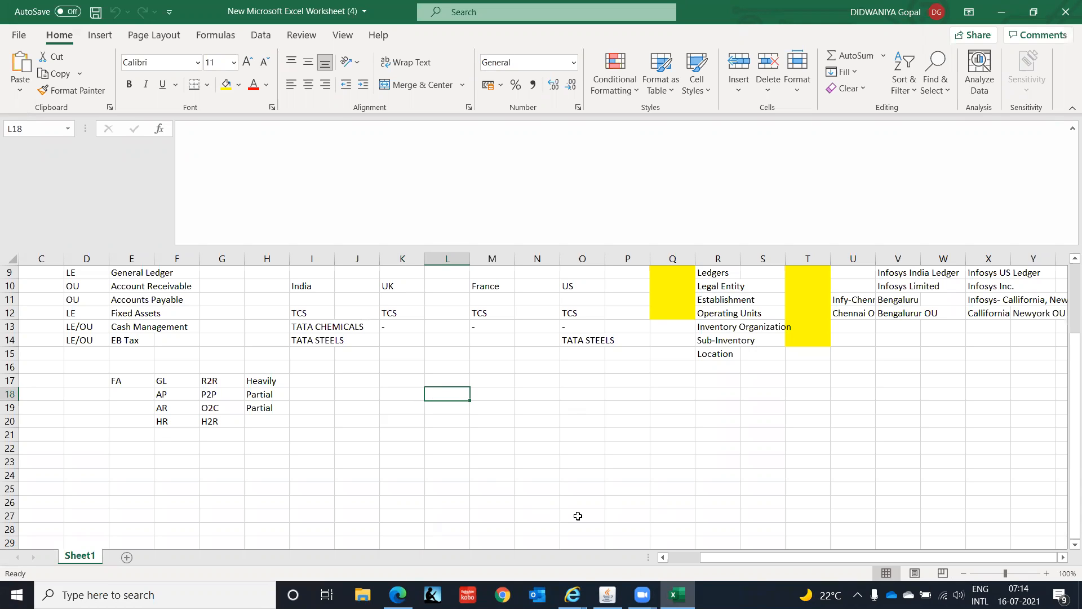
- Look over the Multi Org hierarchy in column R and the empty rows beneath the existing notes
key(Right)
key(Right)
key(Right)
key(Right)
key(Right)
key(Right)
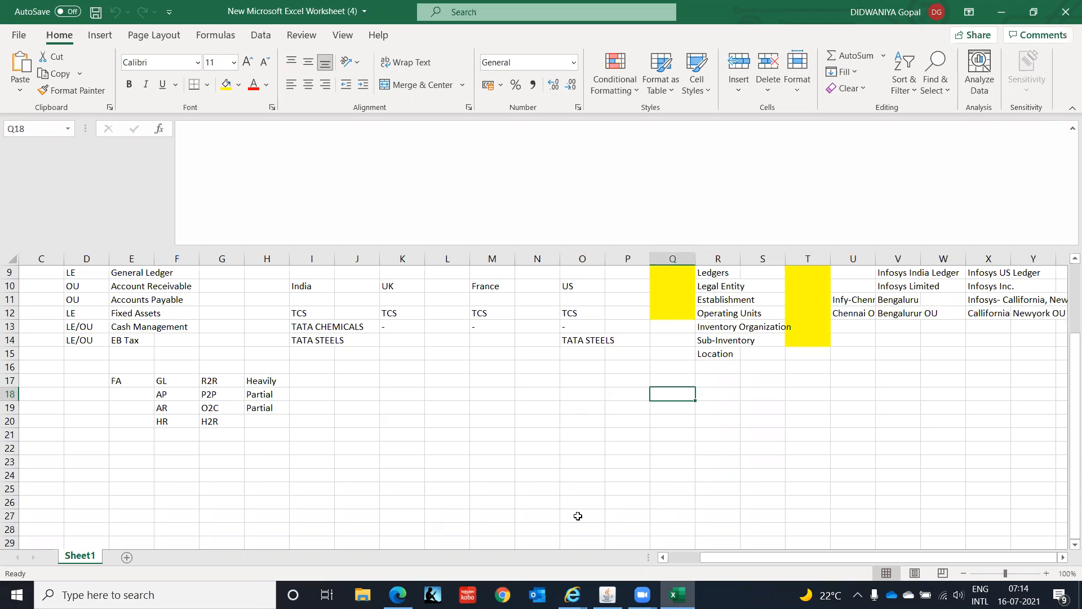
key(Up)
key(Up)
key(Up)
key(Up)
key(Up)
key(Up)
key(Up)
key(Up)
key(Up)
key(Up)
key(Up)
key(Up)
key(Up)
key(Up)
key(Up)
key(Down)
key(Down)
key(Down)
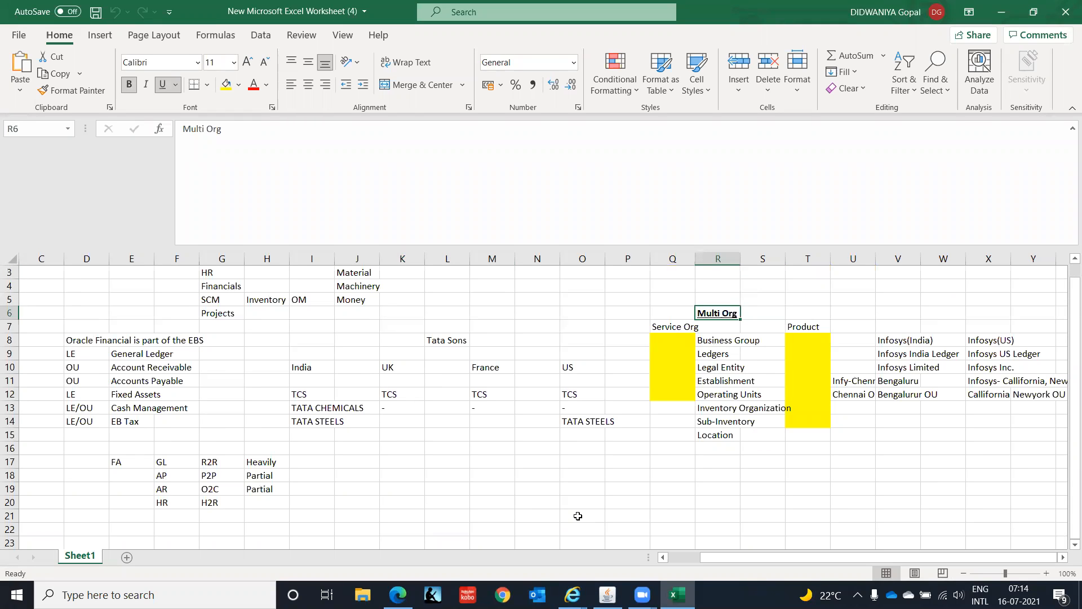
key(Down)
key(Down)
key(Down)
key(Down)
key(Down)
key(Down)
key(Down)
key(Down)
key(Down)
key(Down)
key(Down)
key(Down)
key(Down)
key(Down)
key(Down)
key(Down)
key(Down)
key(Down)
key(Down)
key(Down)
key(Down)
key(Down)
key(Down)
key(Down)
key(Down)
key(Down)
key(Down)
key(Down)
key(Down)
key(Down)
key(Down)
key(Down)
key(Down)
key(Down)
key(Down)
key(Down)
key(Up)
key(Up)
key(Up)
key(Up)
key(Up)
key(Up)
key(Up)
key(Up)
key(Up)
key(Up)
key(Up)
key(Up)
key(Up)
key(Up)
key(Up)
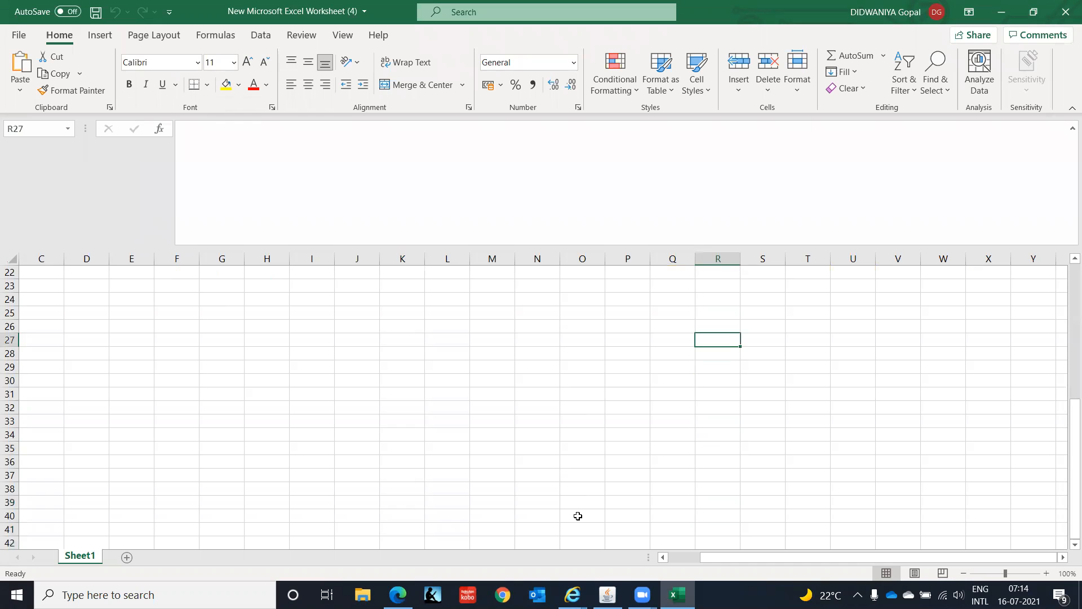
key(Up)
key(Up)
key(Up)
key(Up)
key(Up)
key(Up)
key(Up)
key(Up)
key(Up)
key(Up)
key(Down)
key(Down)
key(Down)
key(Down)
key(Down)
key(Down)
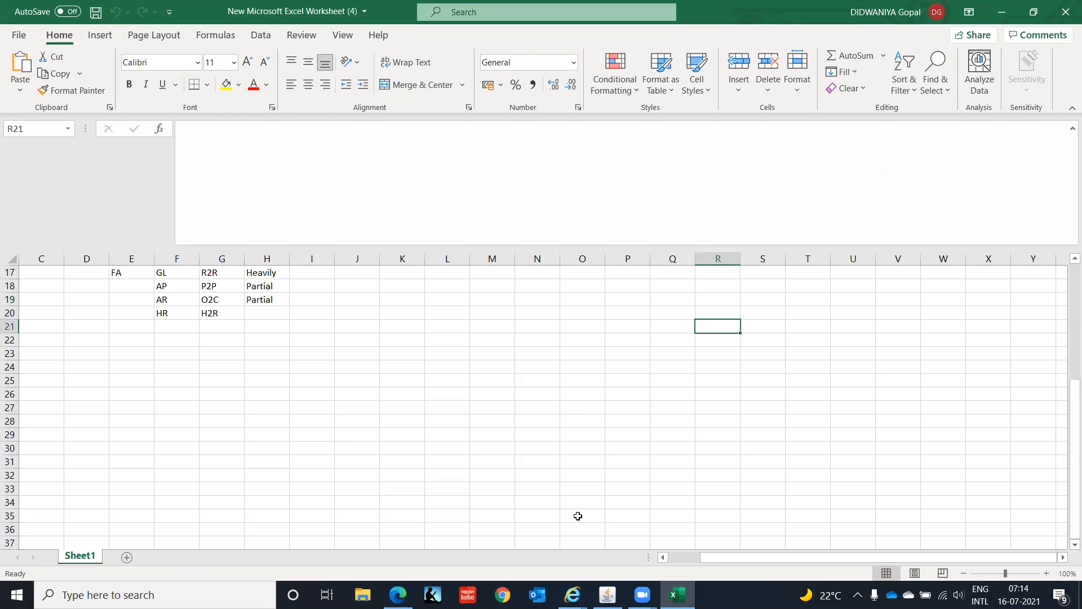
- Enter the row label "Business Group" in cell A23, below the existing notes
key(Left)
key(Left)
key(Left)
key(Left)
key(Left)
key(Left)
key(Left)
key(Left)
key(Left)
key(Left)
key(Left)
key(Left)
key(Left)
key(Left)
key(Left)
key(Left)
key(Left)
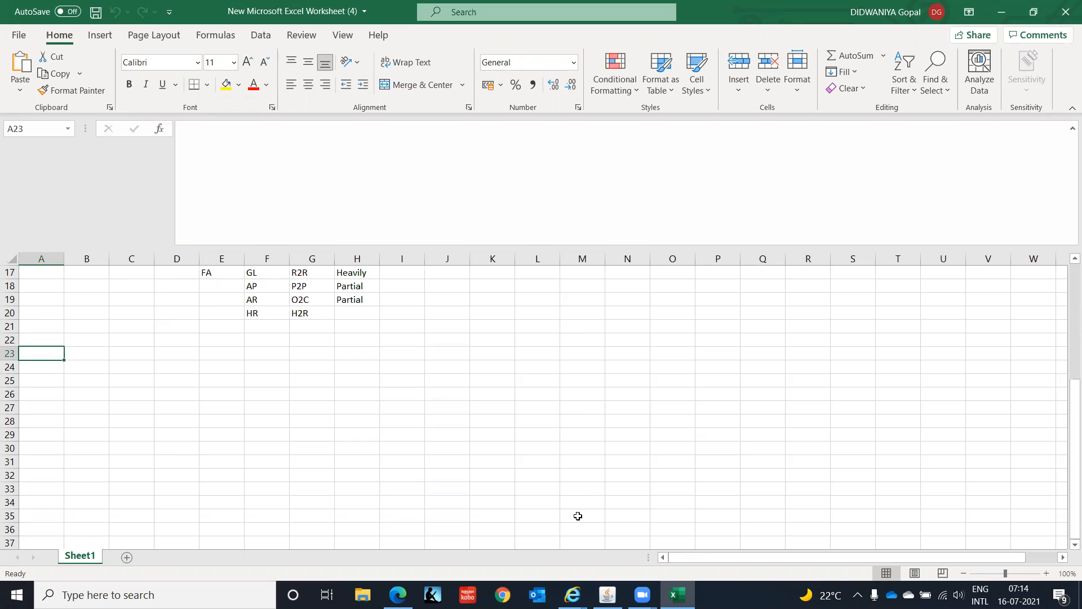
text(Bu)
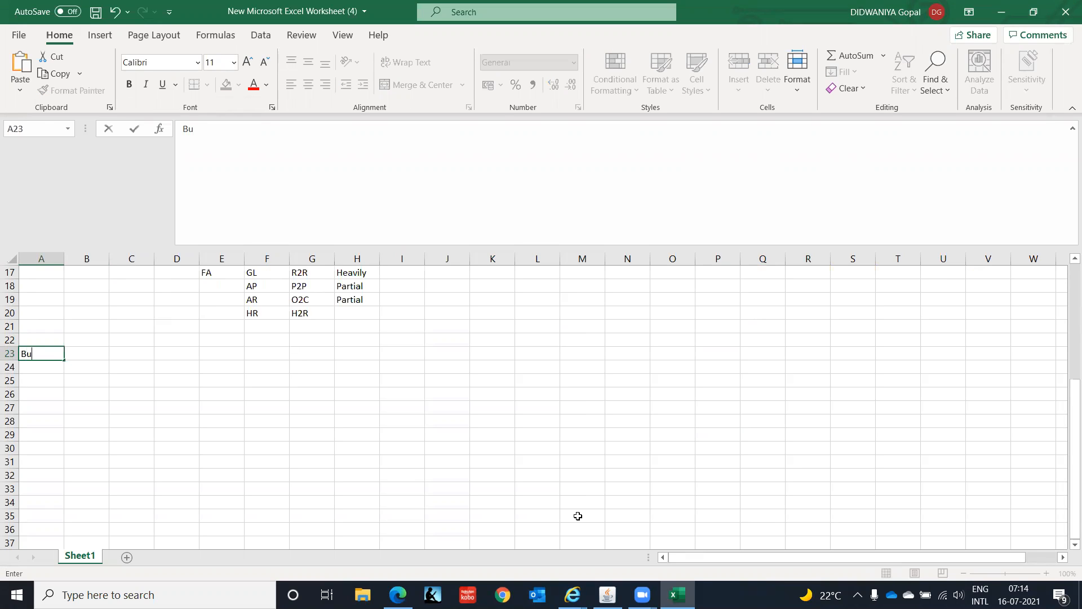
text(siness Group)
key(Tab)
key(Tab)
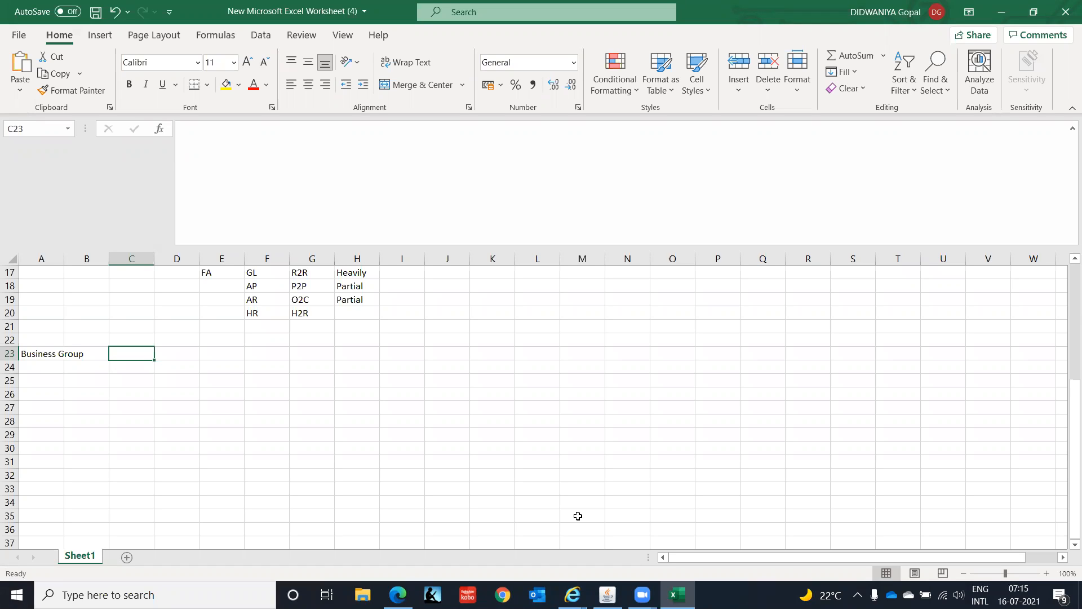
- Enter "IT Corporation" in cell D23 of the Business Group row
key(Left)
key(Left)
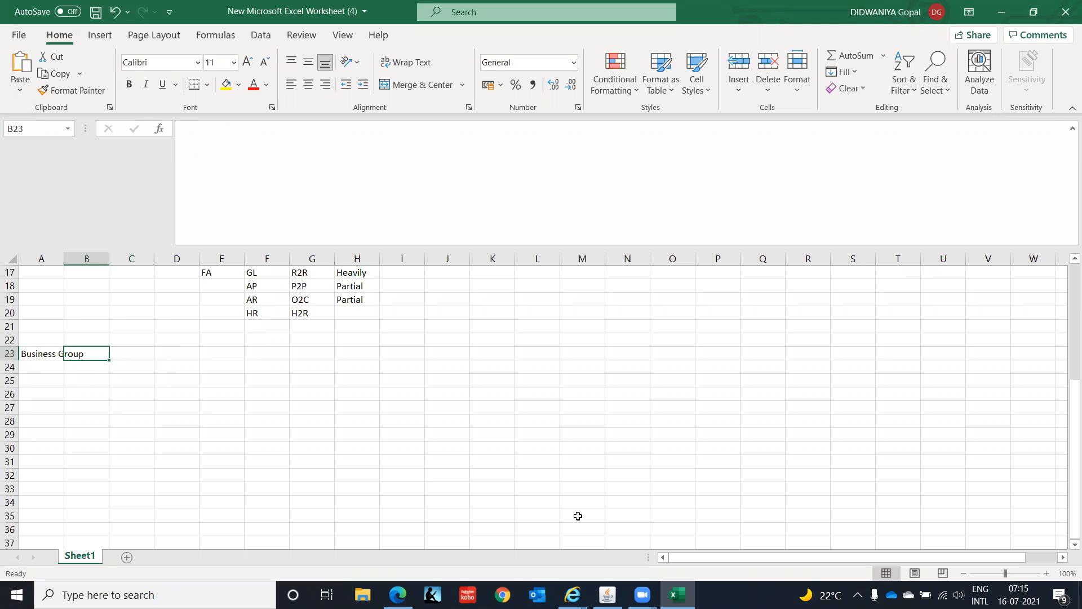
key(Right)
key(Right)
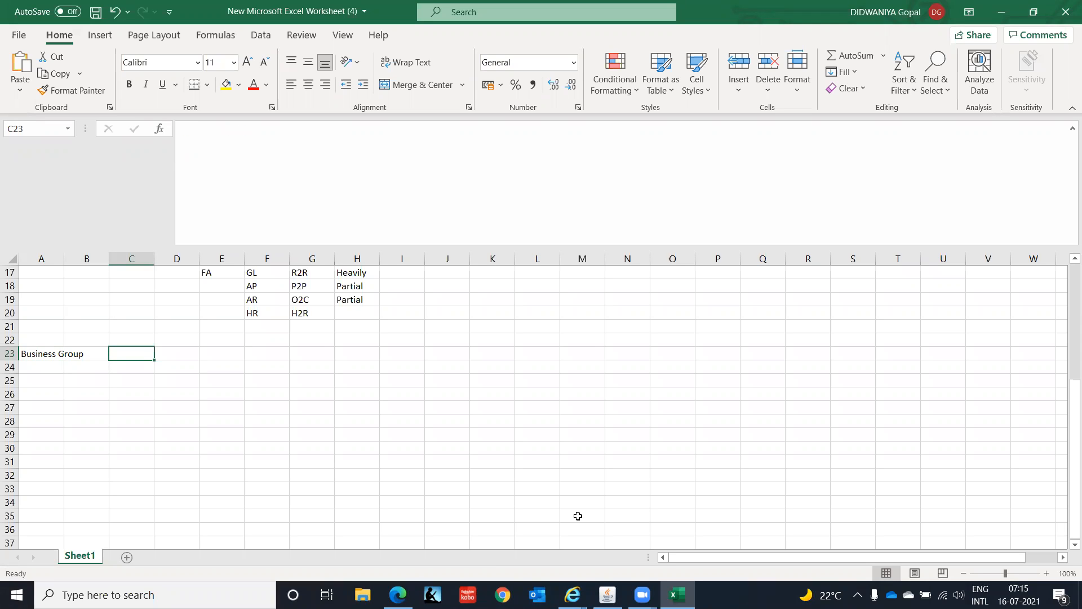
key(Right)
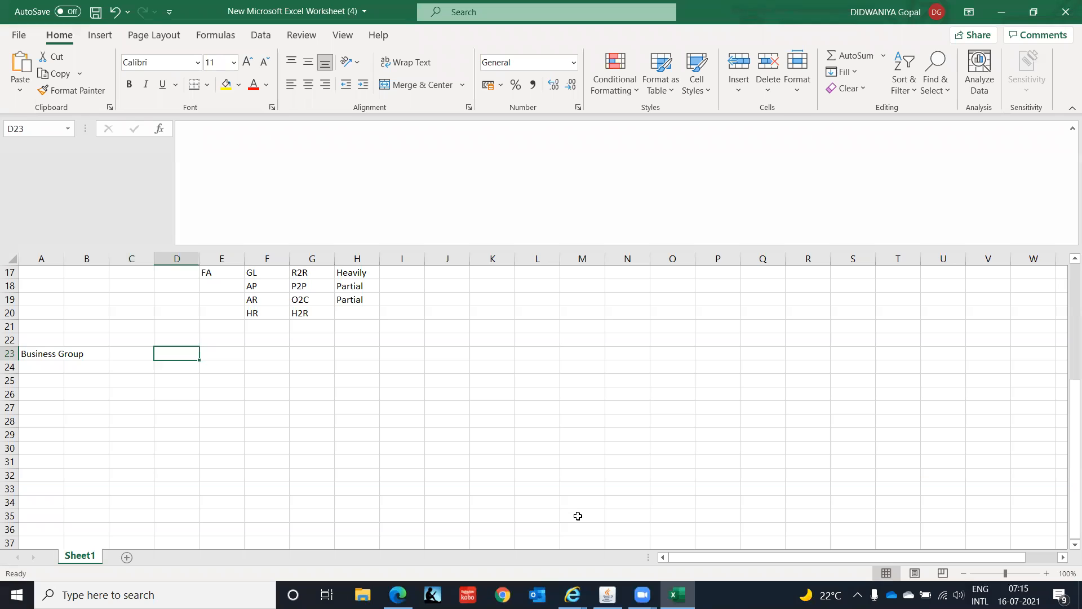
key(Left)
key(Right)
text(IT )
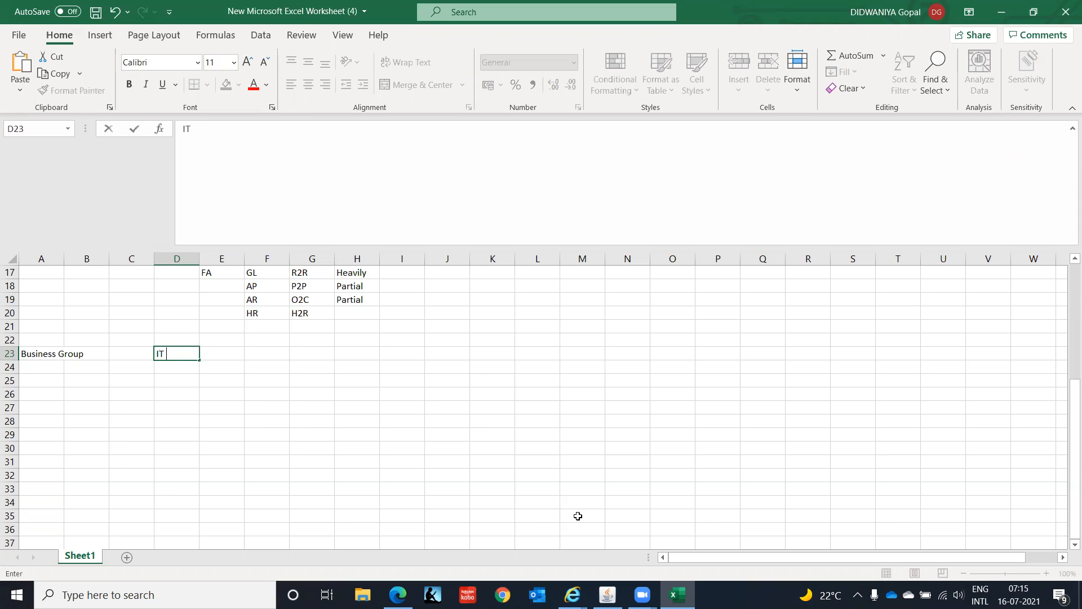
text(Corporation)
key(Return)
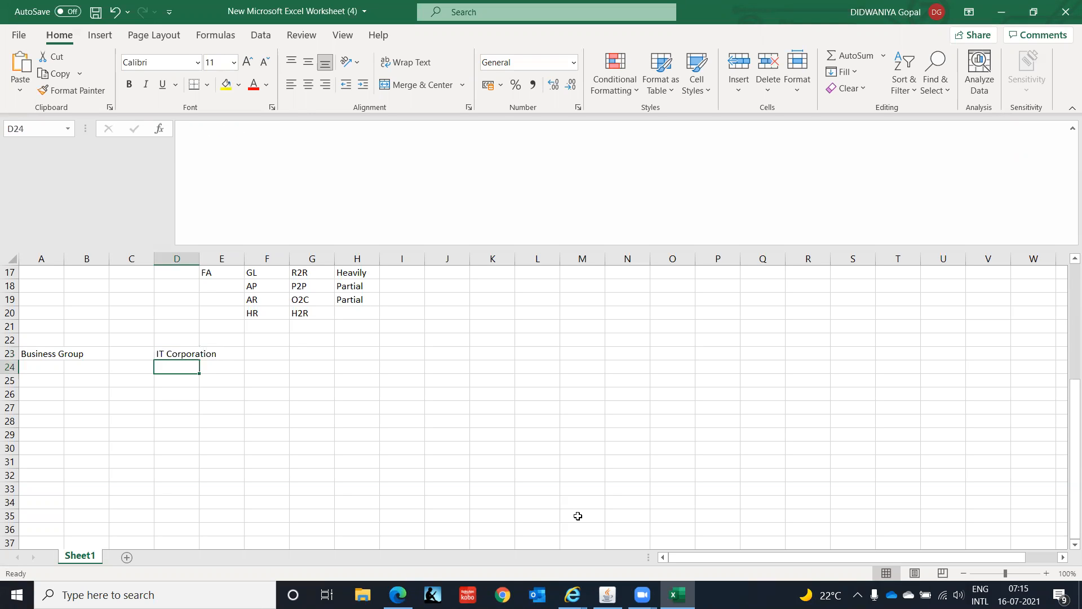
- Extend the entry in cell D23 so it reads "IT Corporation(US)"
key(Up)
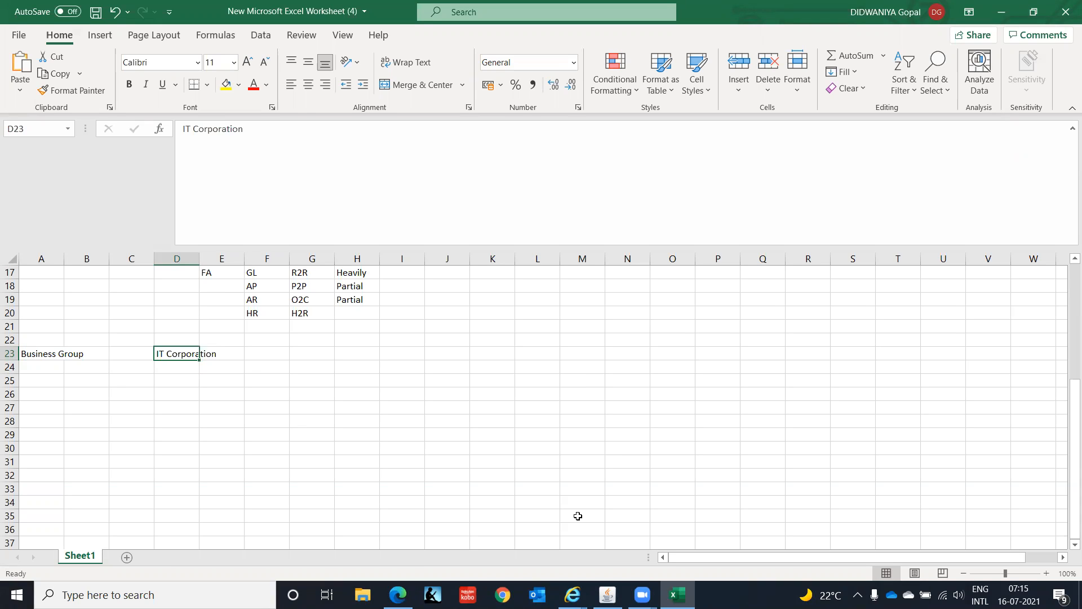
key(Down)
key(Down)
key(Left)
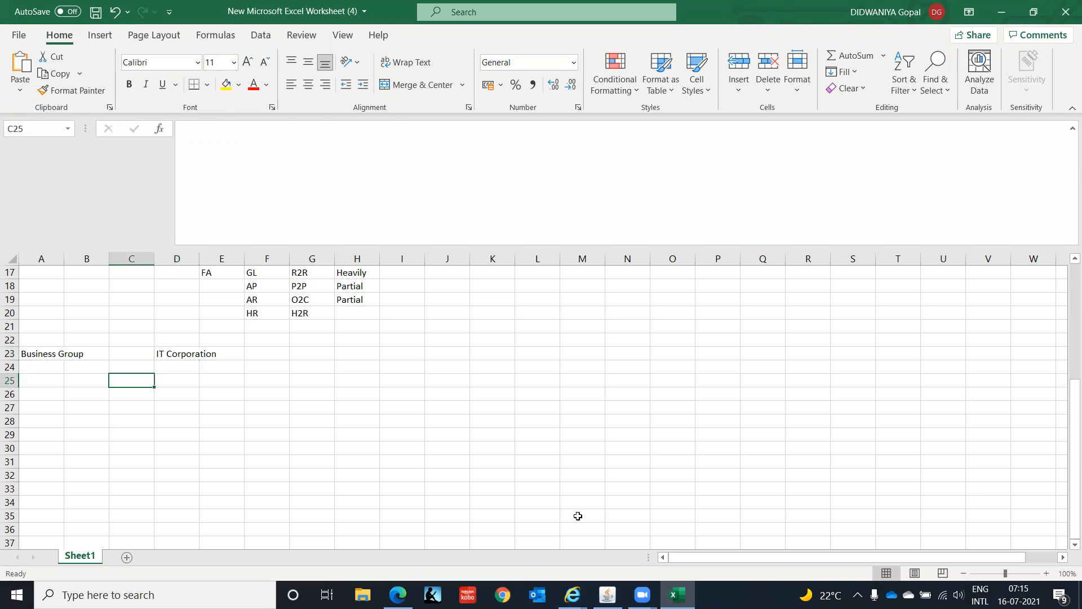
key(Right)
key(Up)
key(Up)
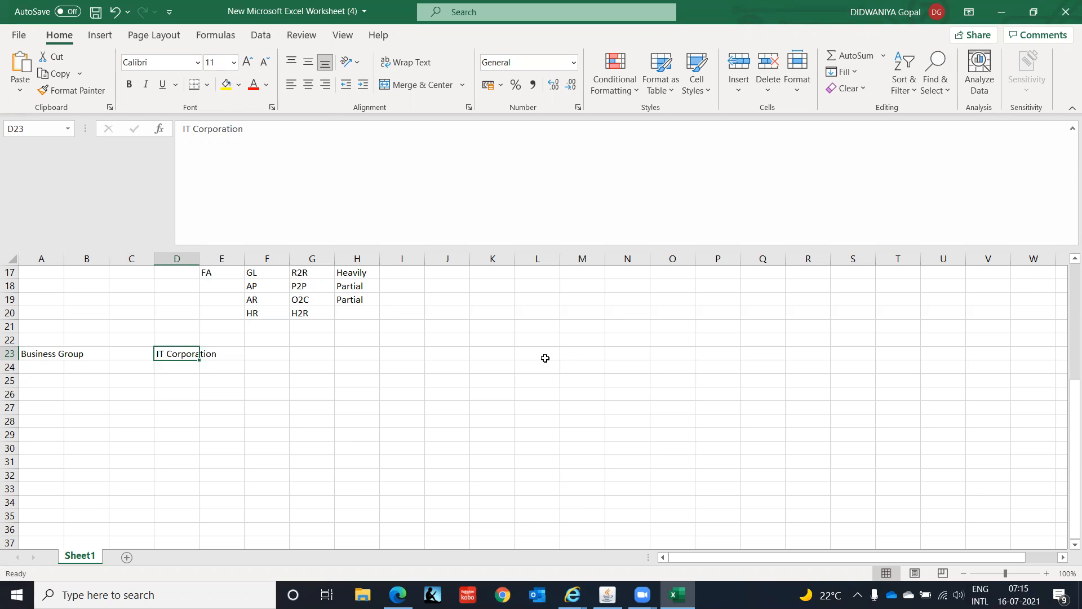
click(284, 129)
text((US))
key(Return)
- Enter "IT Corporation(India)" in cell G23 as the second business group
key(Up)
key(Right)
key(Right)
key(Right)
text(IT Corporation(India))
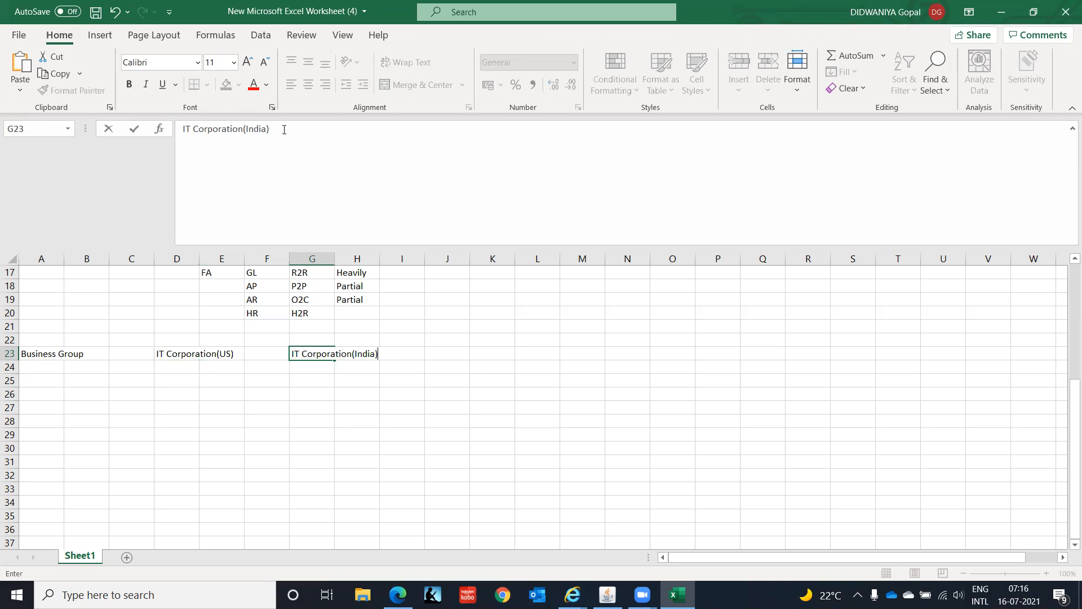
key(Return)
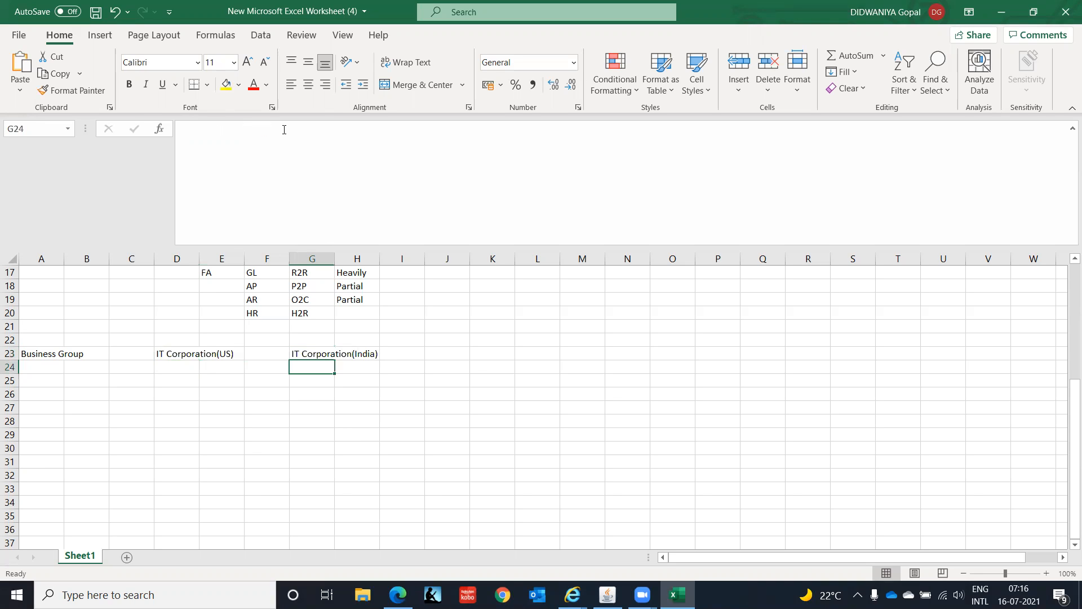
- Enter the row label "Legal Entity" in cell A24, directly under Business Group
key(Left)
key(Left)
key(Left)
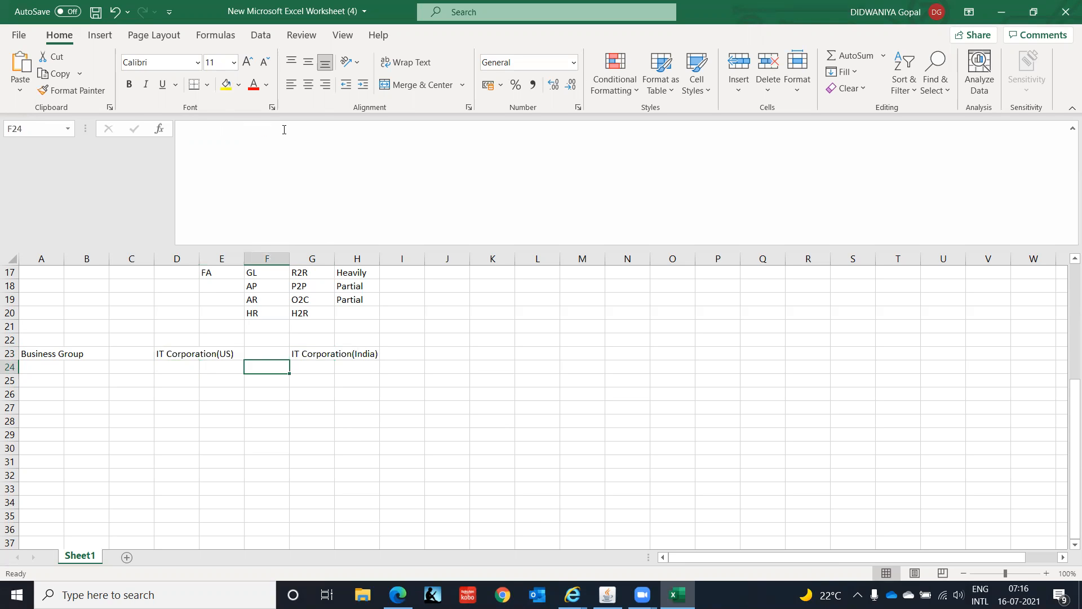
key(Up)
key(Right)
key(Right)
key(Right)
key(Left)
key(Left)
key(Left)
key(Left)
key(Left)
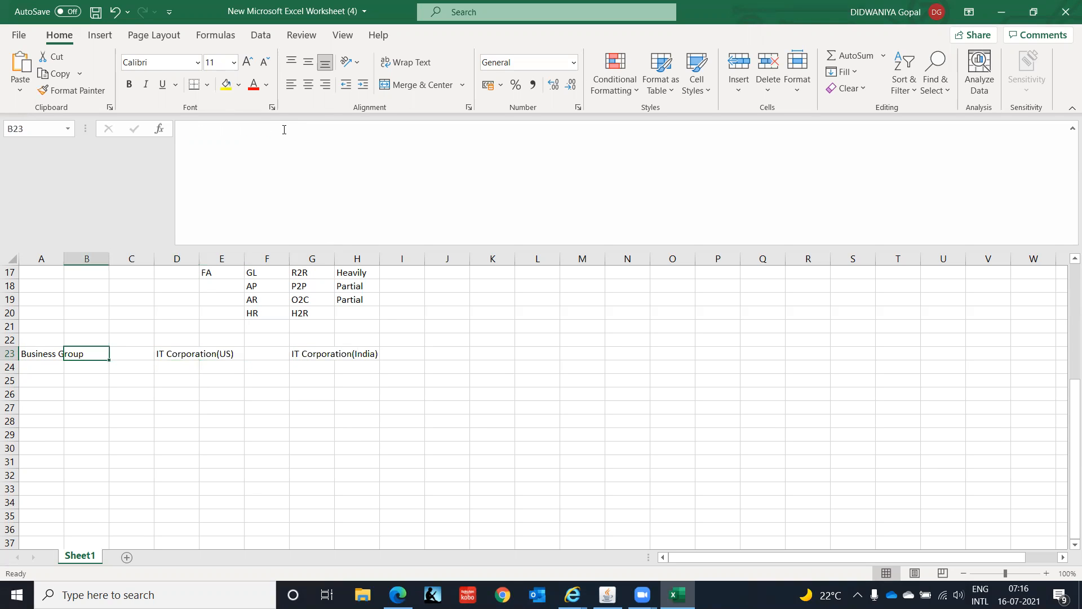
key(Left)
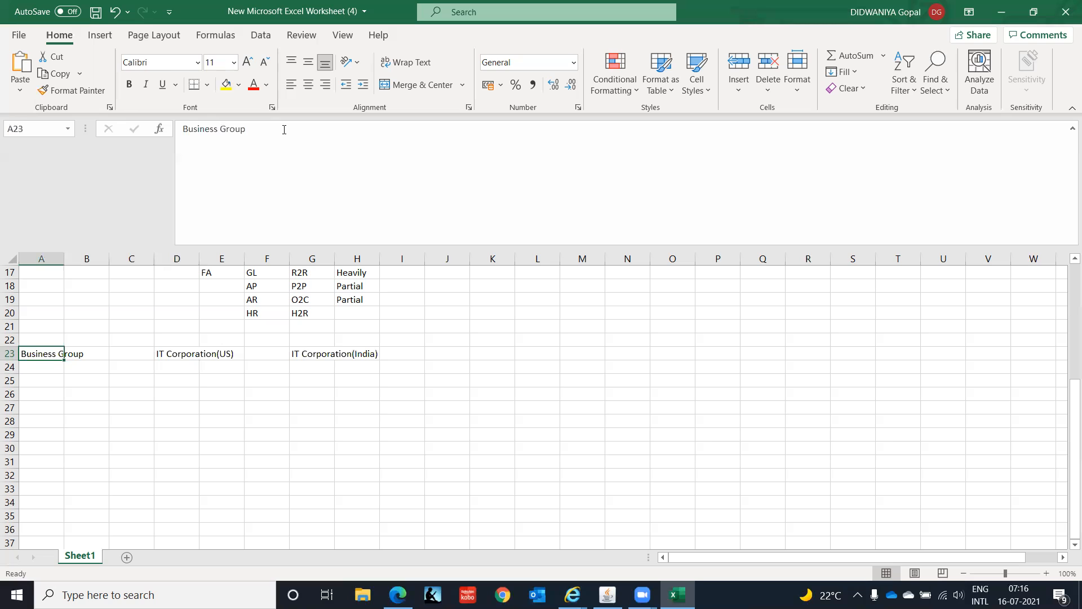
key(Down)
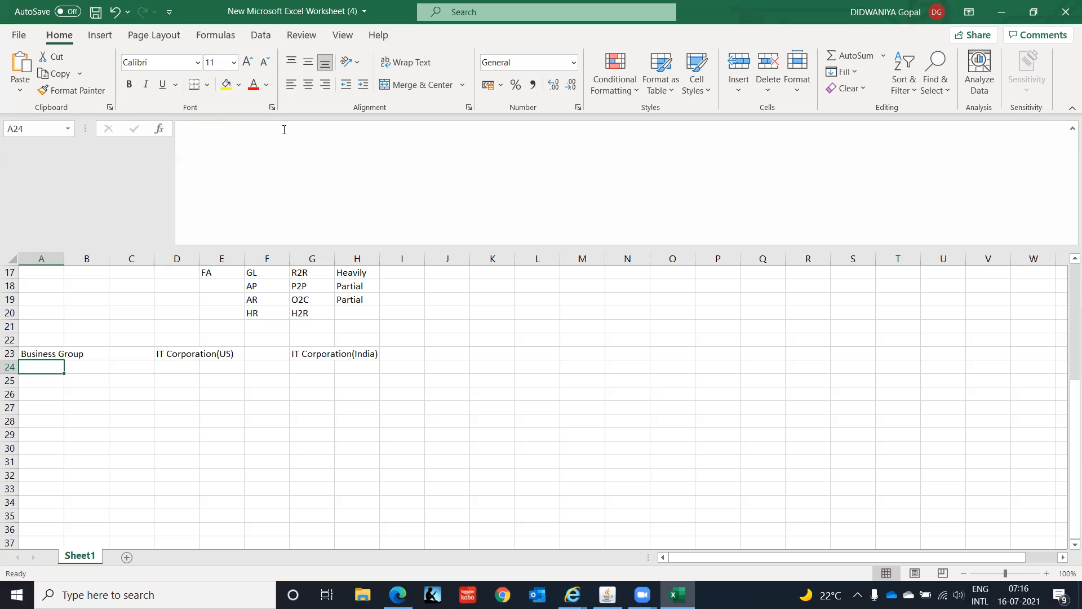
text(LE)
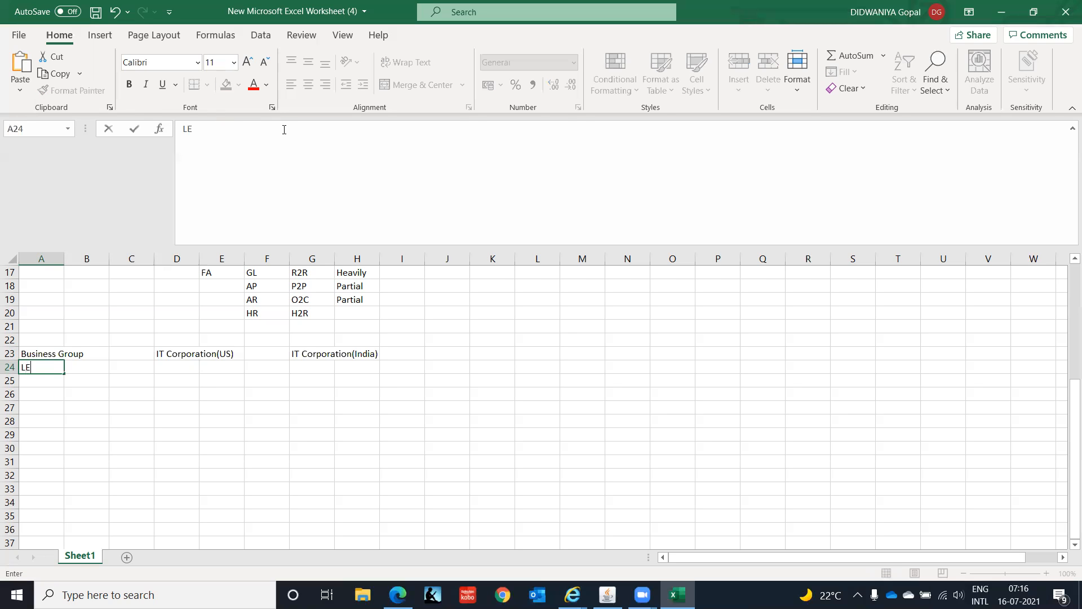
key(BackSpace)
text(egal Entity)
key(Return)
- Enter "IT Inc." in cell D24 as the legal entity under the US business group
key(Up)
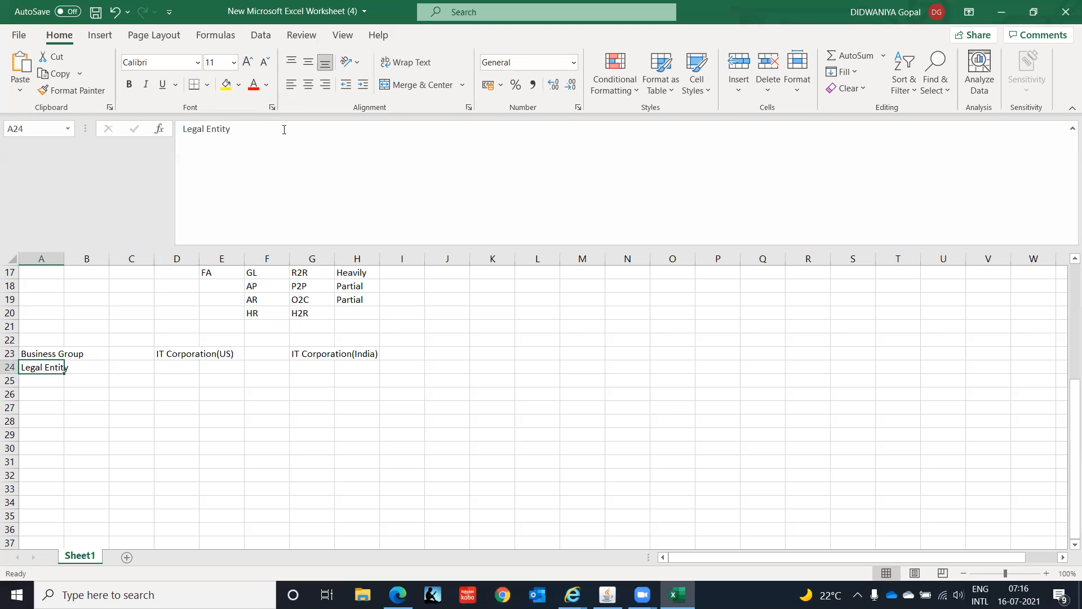
key(Right)
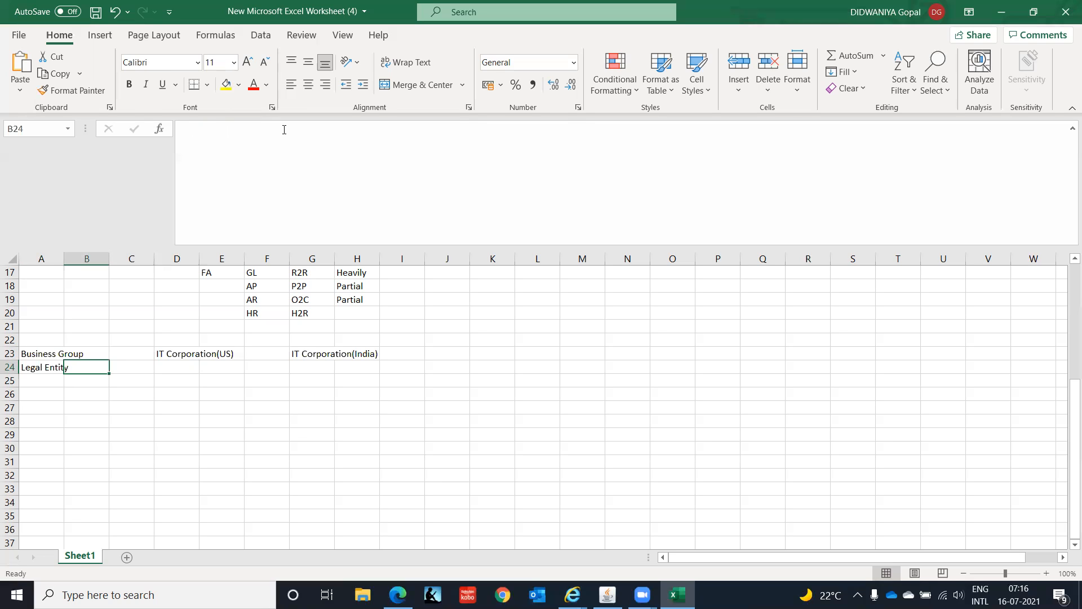
key(Right)
key(Right)
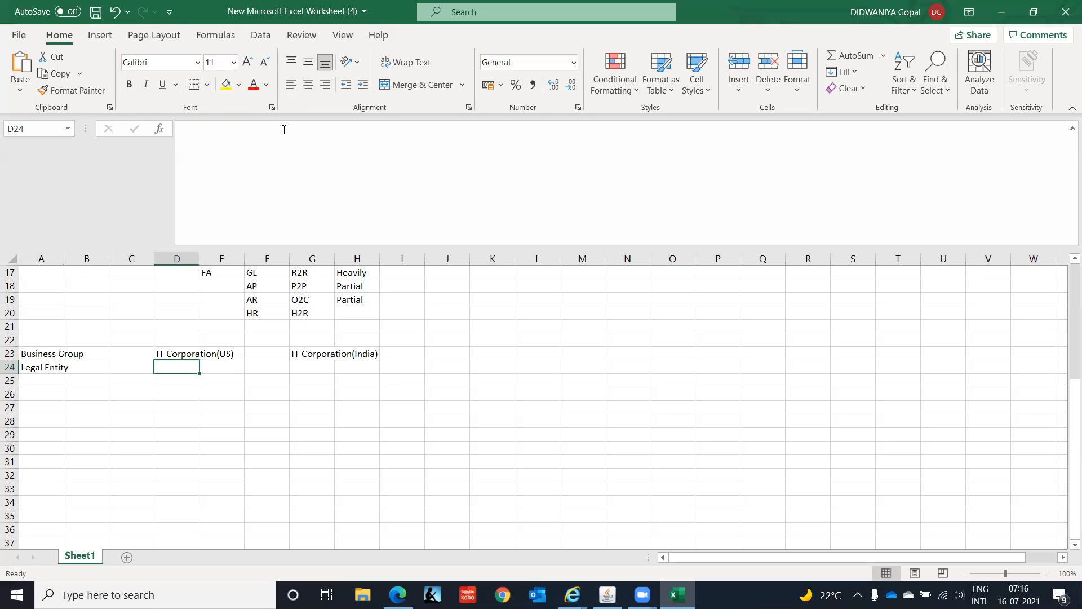
text(IT Inc.)
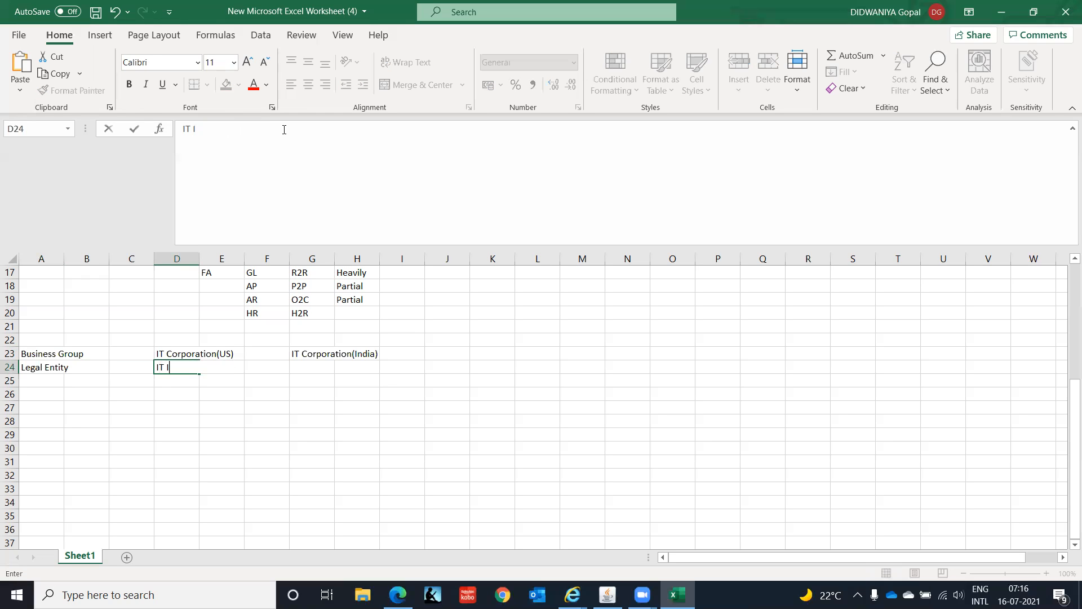
key(Return)
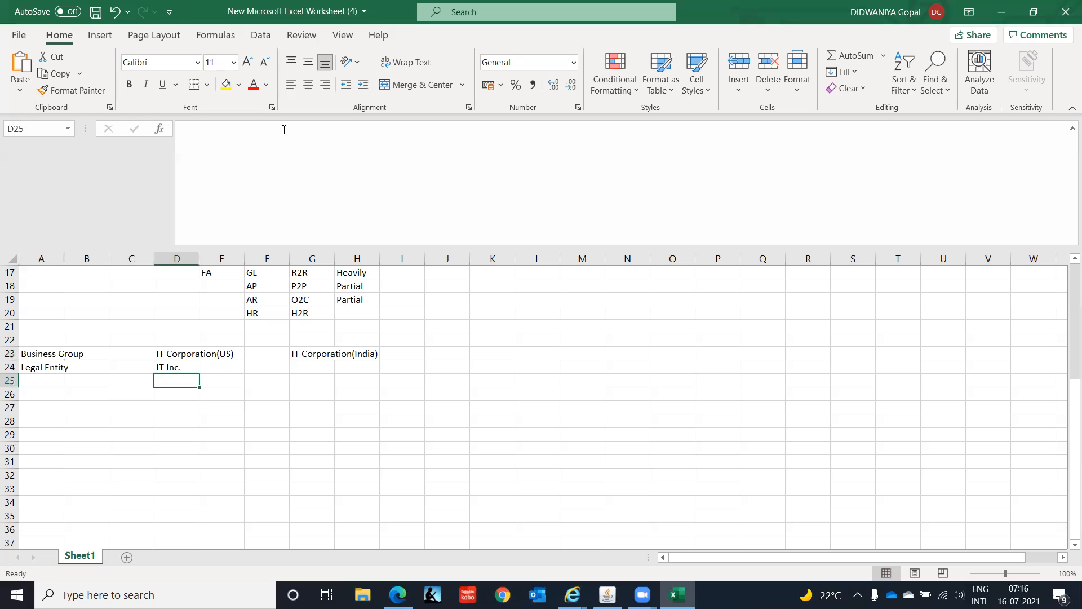
- Enter "IT Private Limited" in cell G24 as the legal entity under the India business group
key(Up)
key(Right)
key(Right)
key(Right)
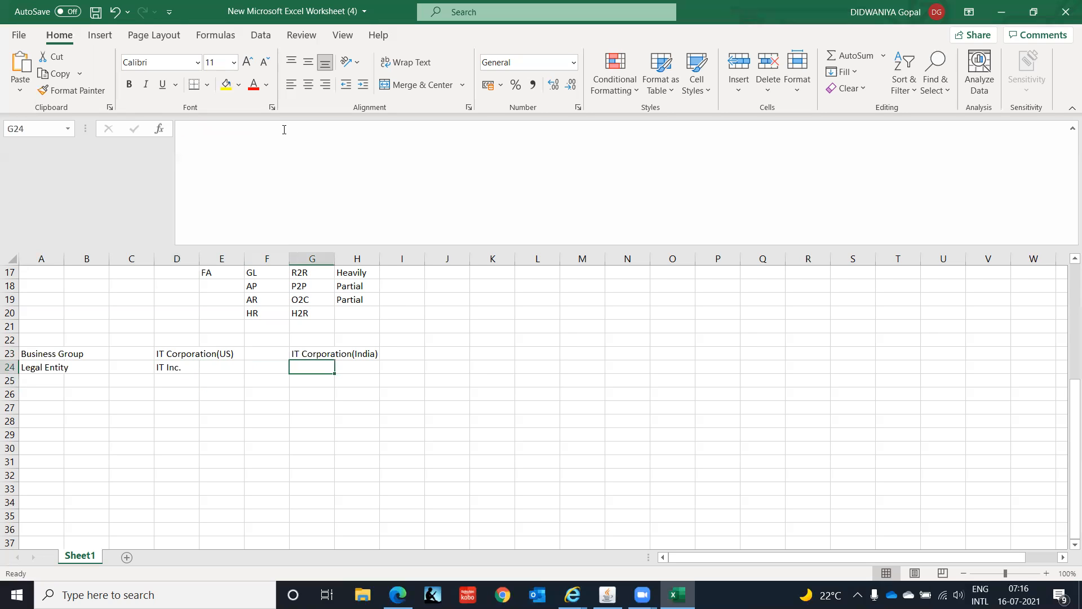
text(IT )
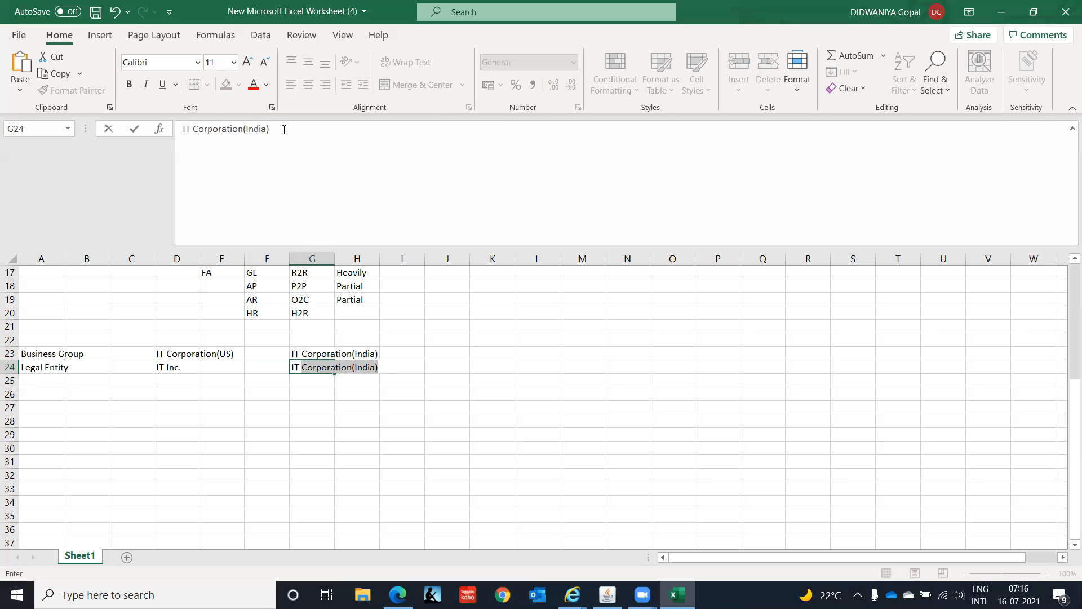
text(Private)
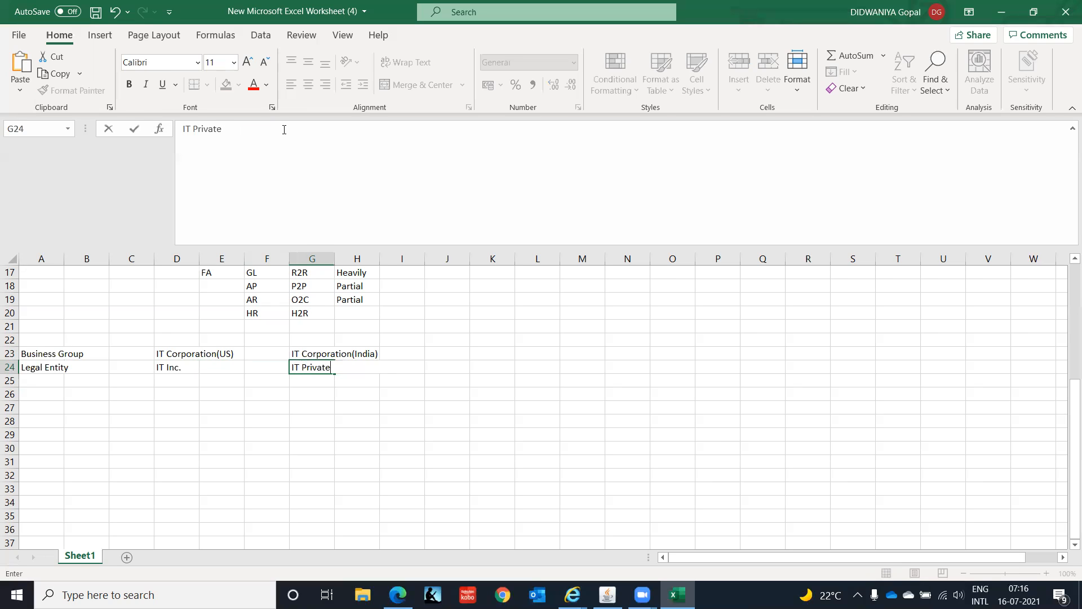
text( Limited)
key(Return)
- Enter the row label "Ledger" in cell A25, directly under Legal Entity
key(Left)
key(Left)
key(Left)
key(Left)
key(Left)
key(Left)
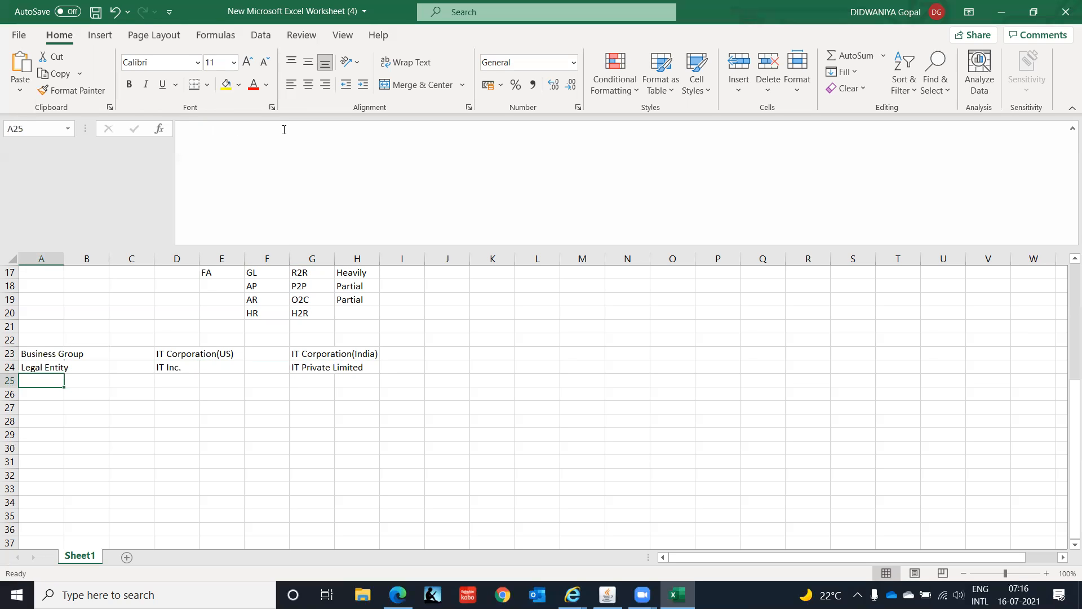
text(Ledger)
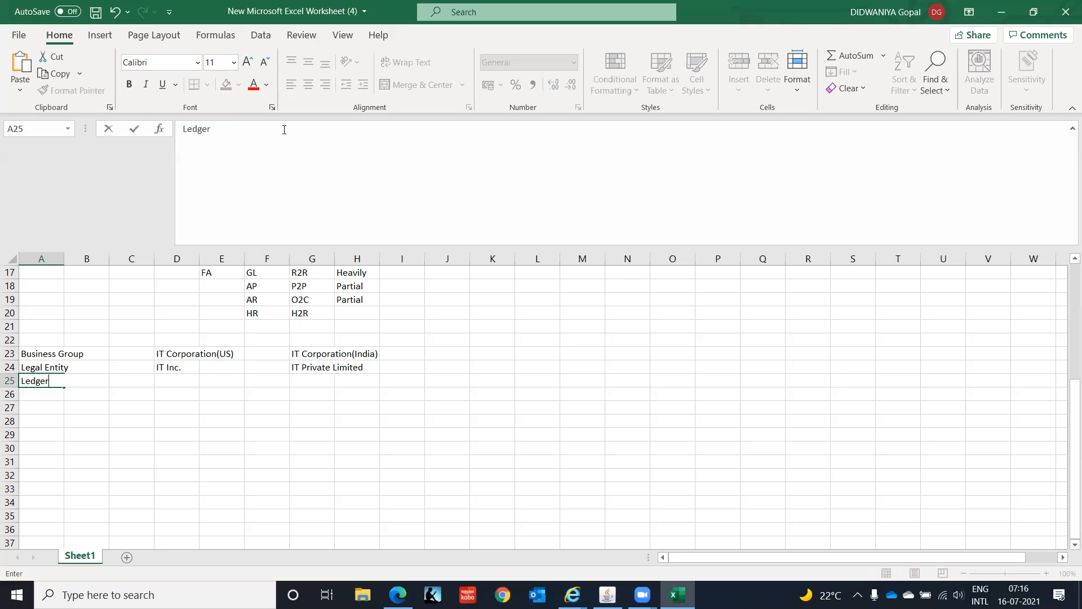
key(Right)
key(Right)
key(Right)
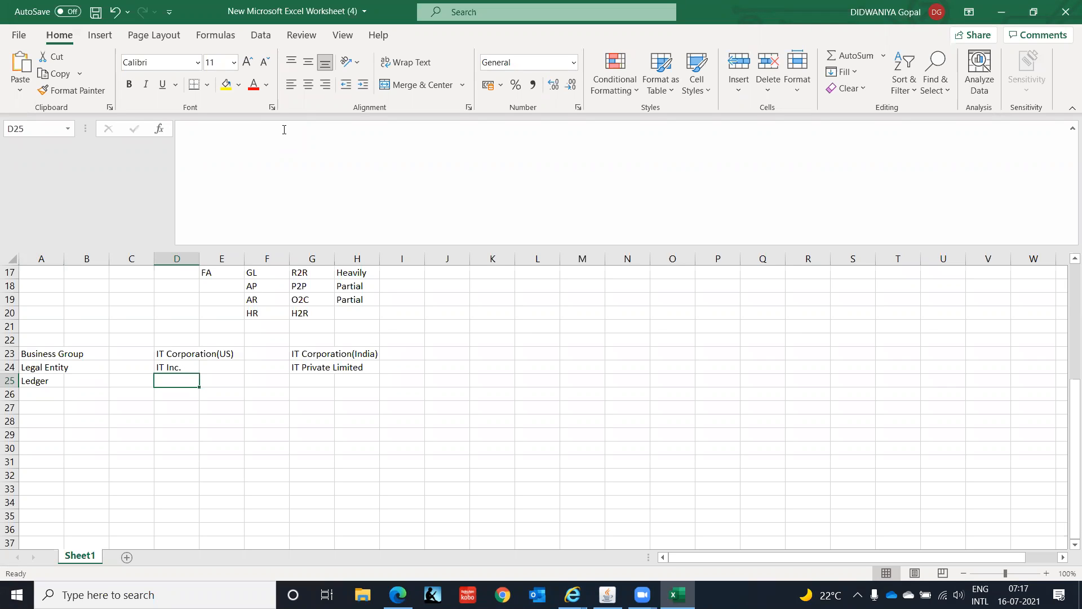
- Enter "IT Ledger(US)" in cell D25 as the ledger for the US business group
text(I)
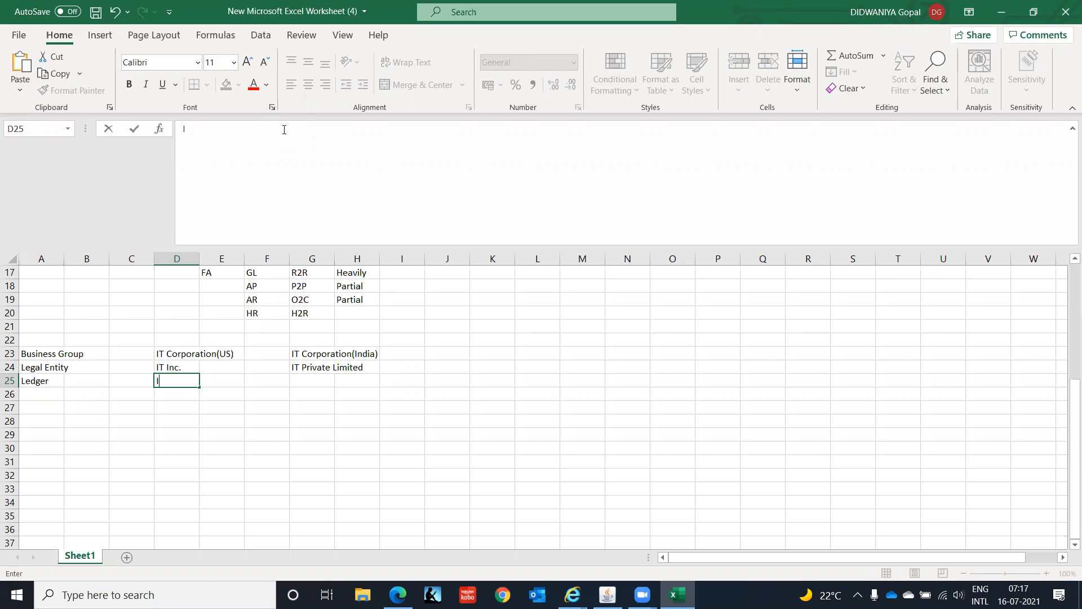
text(T Ledger(US))
key(Return)
- Enter "IT Ledger(India)" in cell G25 as the ledger for the India business group
key(Up)
key(Right)
key(Right)
key(Right)
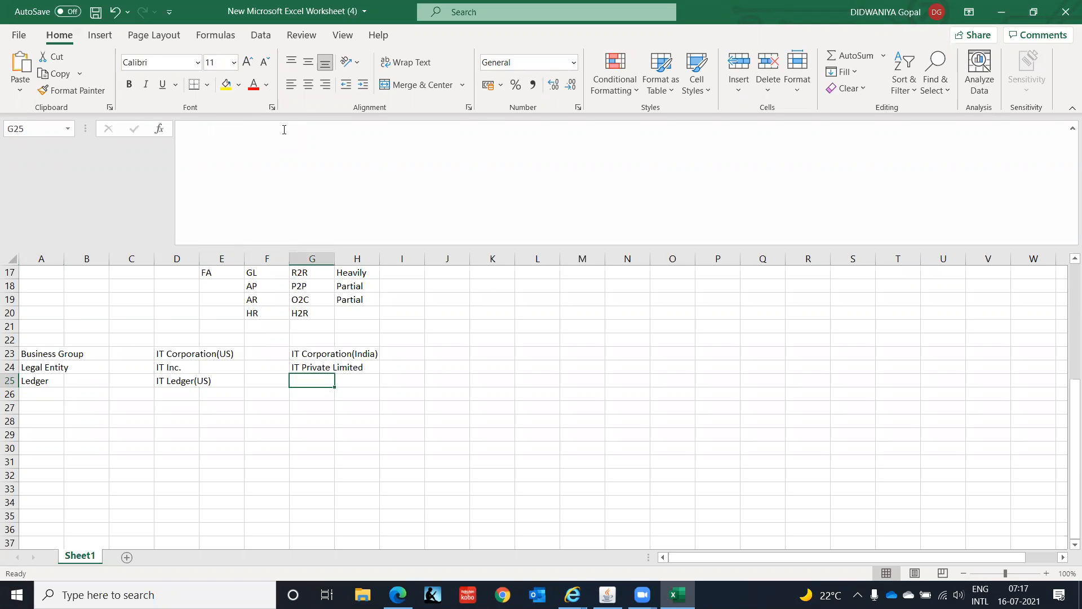
text(IT)
text(ger)
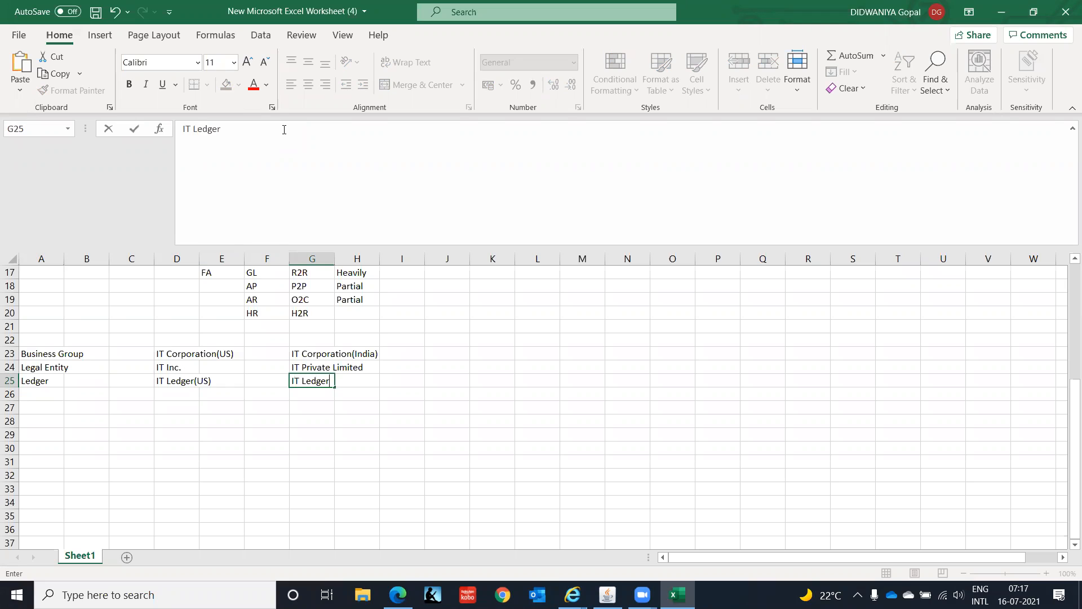
text((India))
key(Return)
- Enter the row label "Operating Unit" in cell A26, directly under Ledger
key(Left)
key(Left)
key(Left)
key(Left)
key(Left)
key(Left)
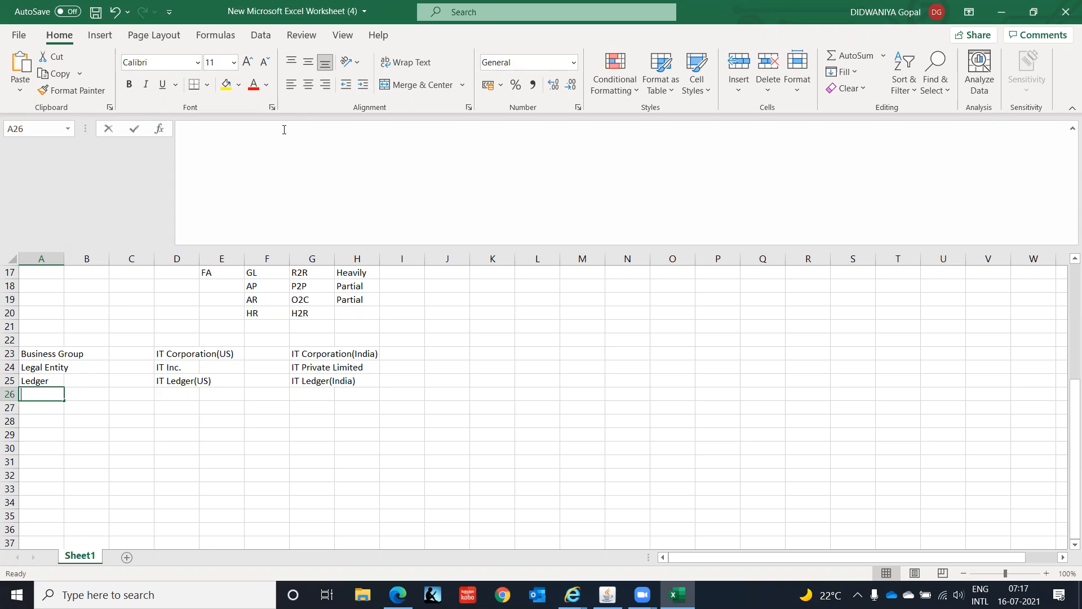
text(Operating Unit)
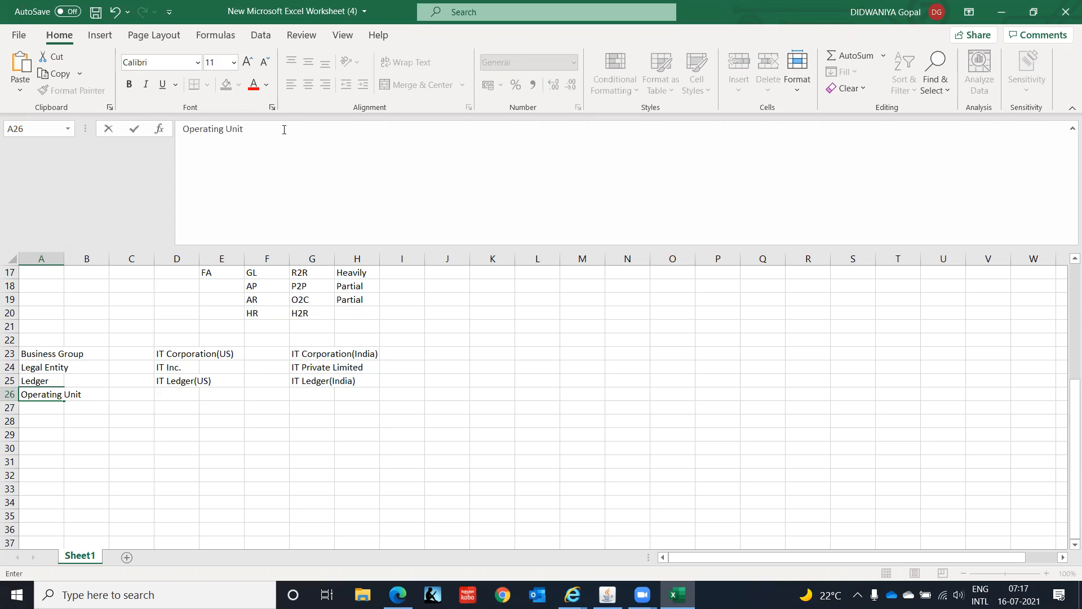
- Enter "IT Callifornia(OU)" in cell D26 as the first US operating unit
key(Tab)
key(Tab)
key(Tab)
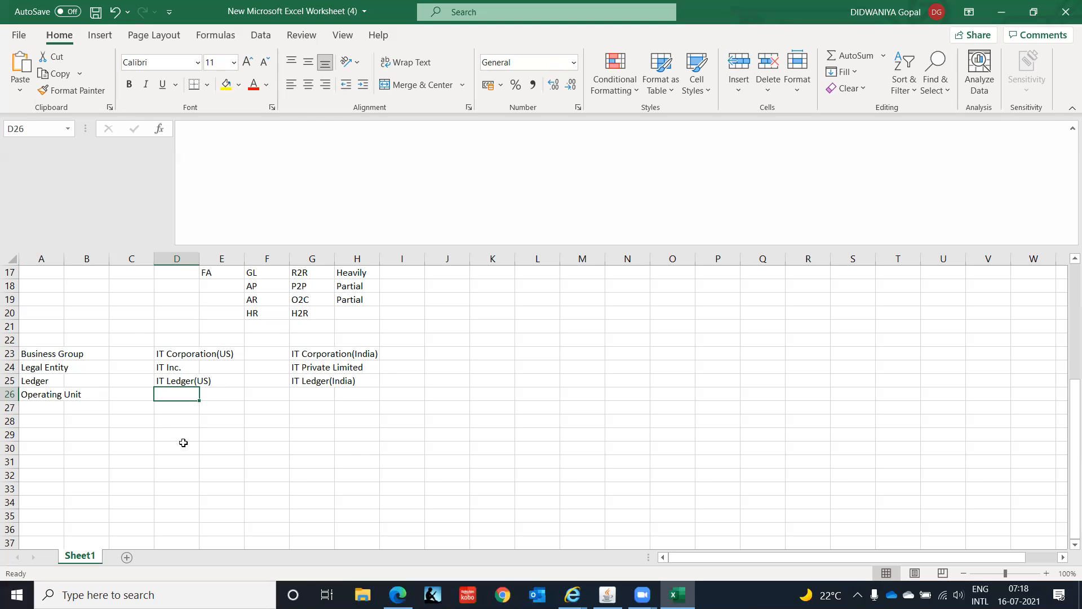
key(Left)
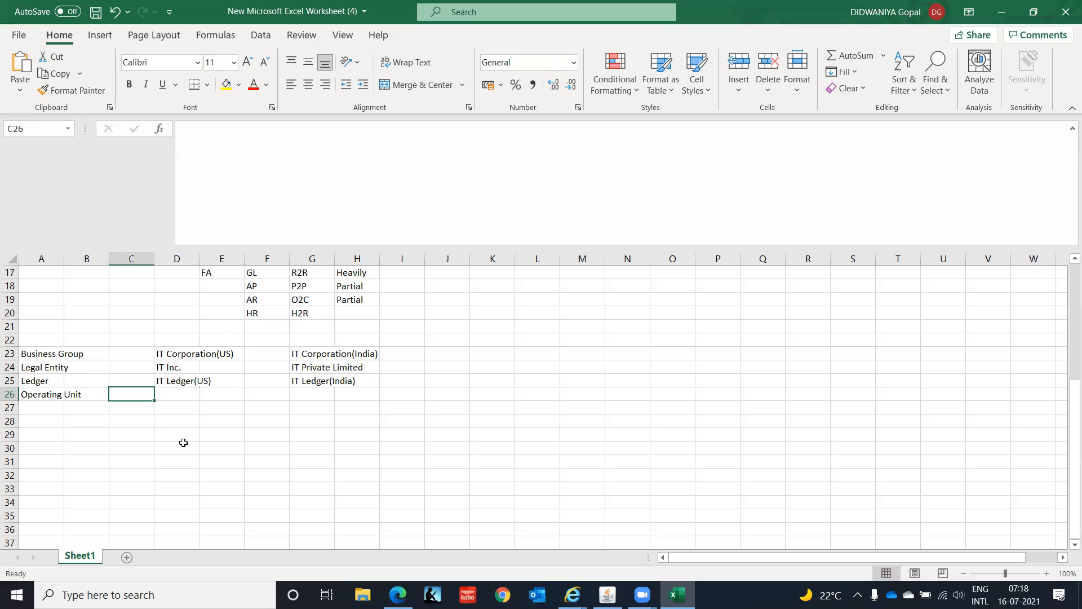
key(Right)
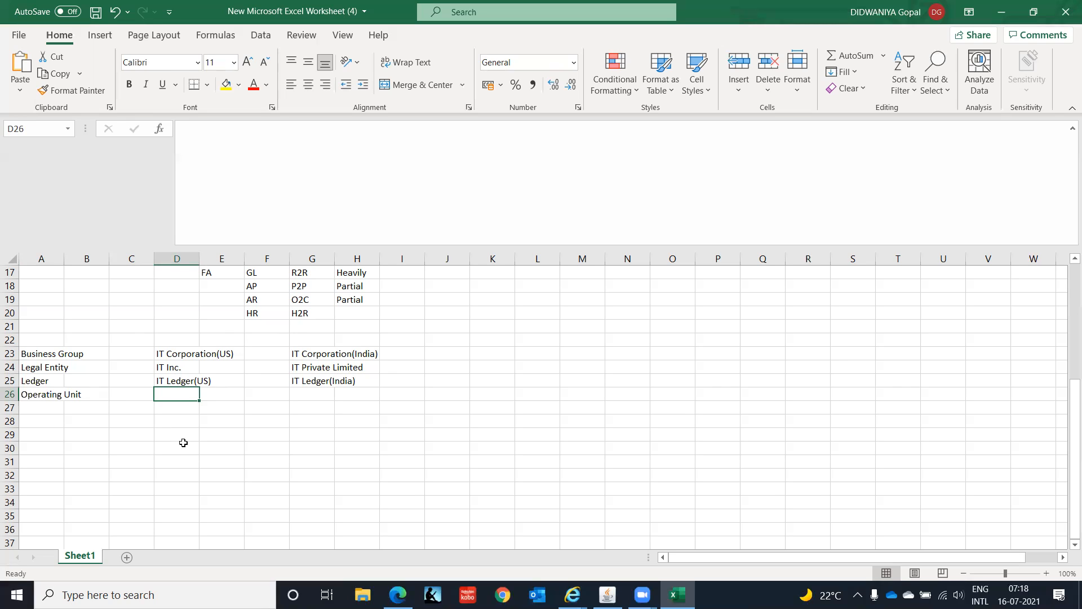
key(Right)
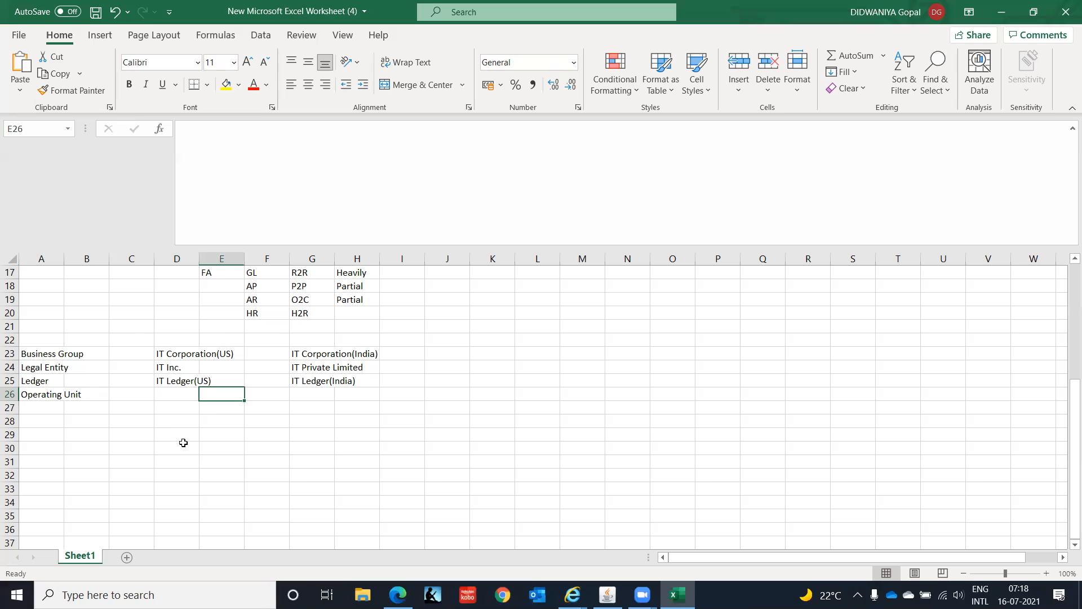
key(Left)
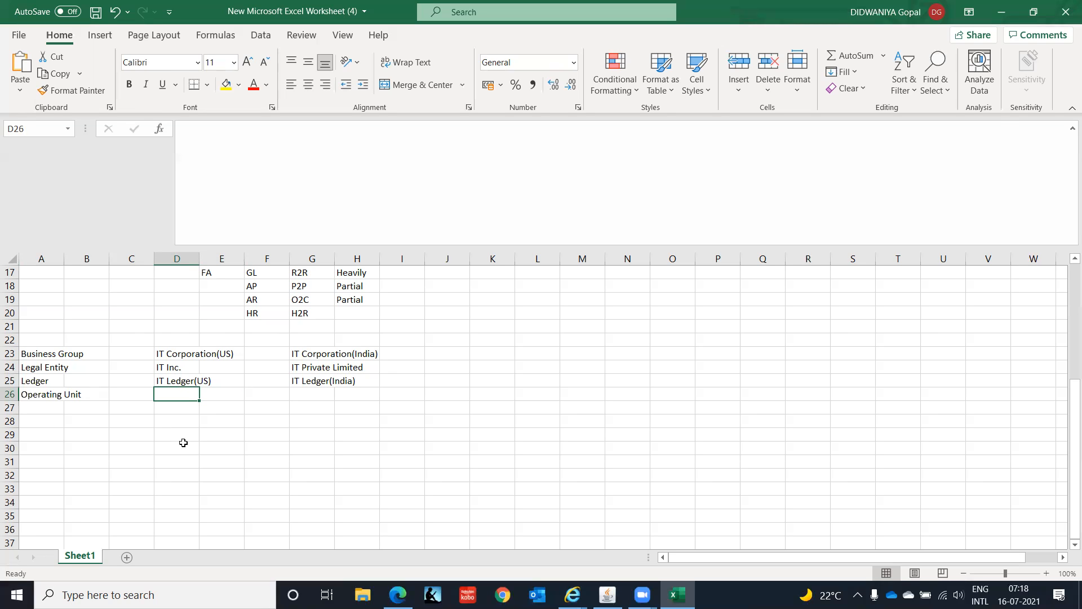
text(IT )
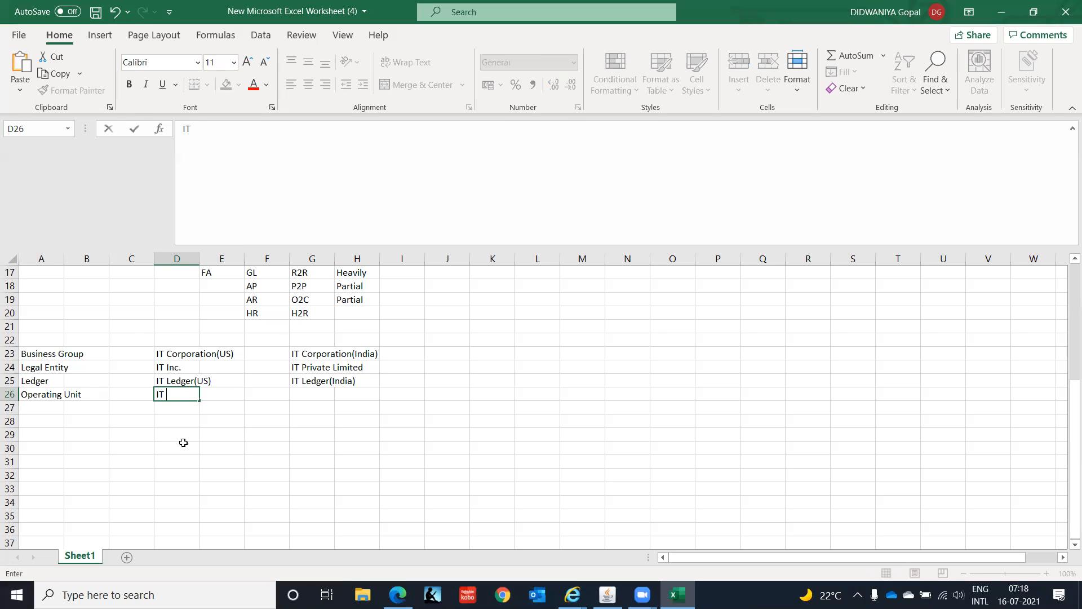
text(Callifornia(OU))
key(Return)
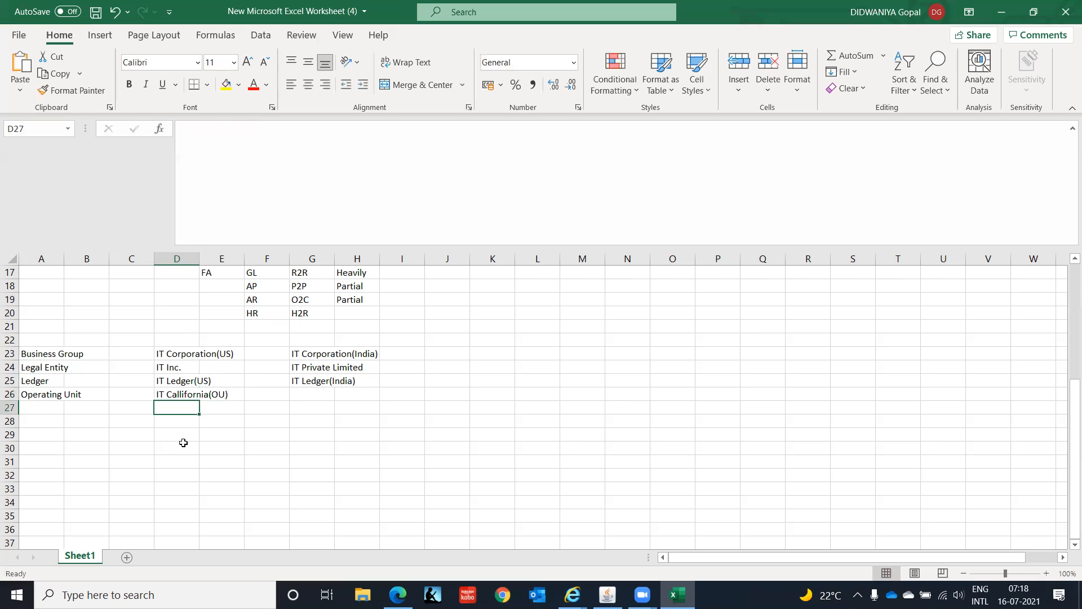
- Enter "IT New York(OU)" in cell D27 as the second US operating unit
text(IT New)
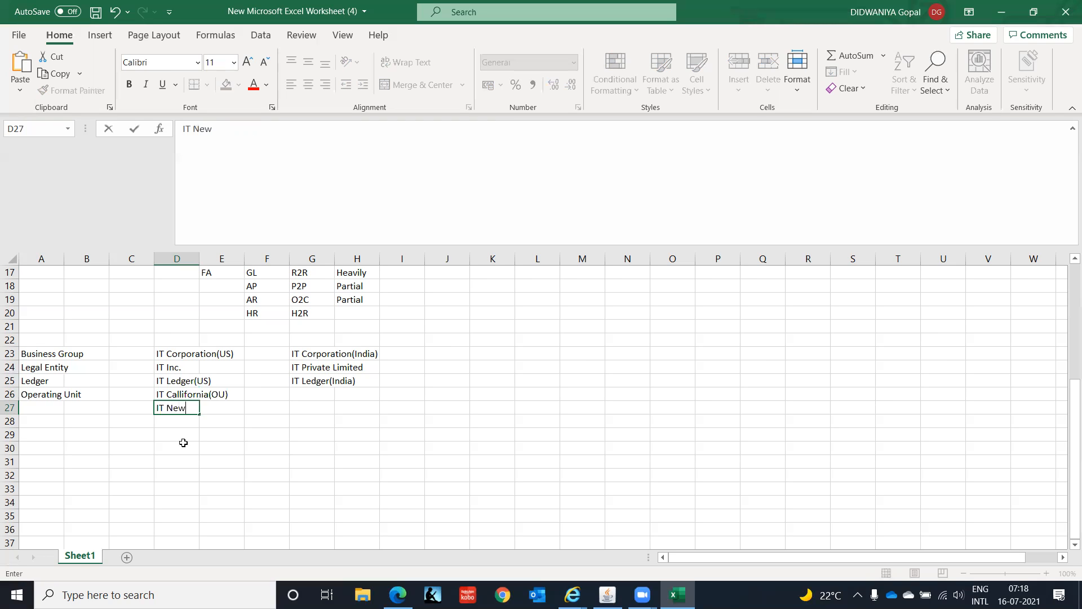
text( York(OU))
key(Return)
- Look over the two US operating unit entries in column D
key(Up)
key(Up)
key(Down)
key(Up)
key(Down)
key(Down)
key(Down)
key(Up)
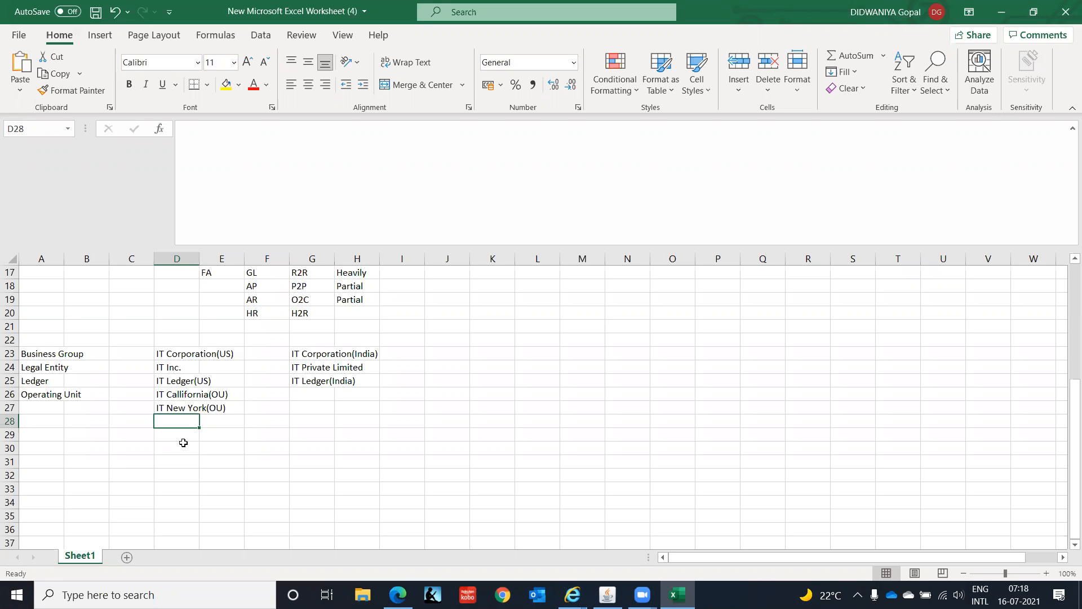
- Enter "IT Chennai(OU)" in cell G26 as the first India operating unit
key(Right)
key(Right)
key(Right)
key(Up)
key(Up)
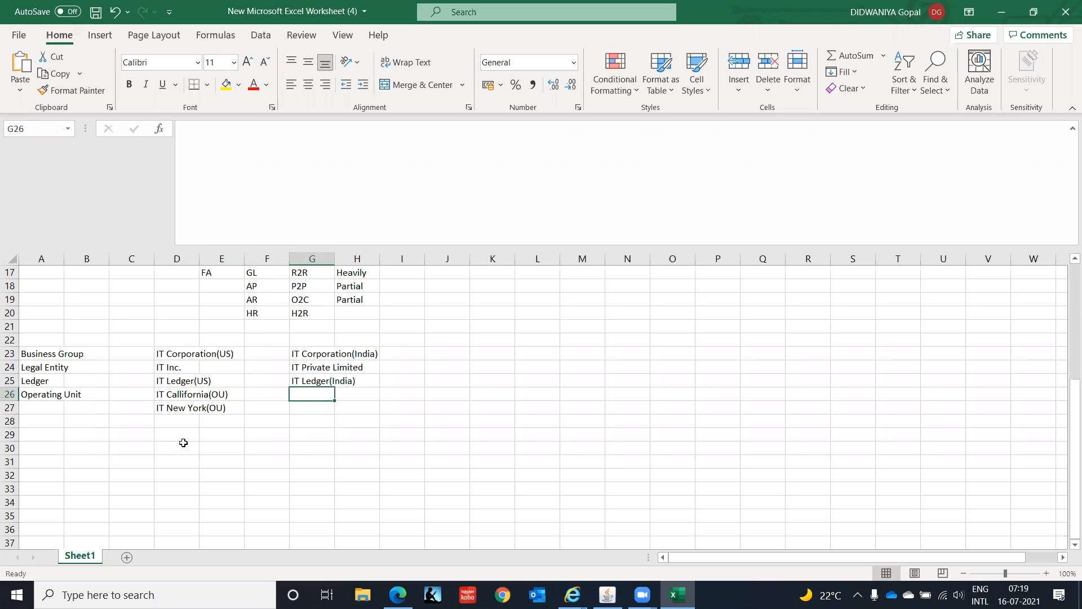
text(IT Chennai)
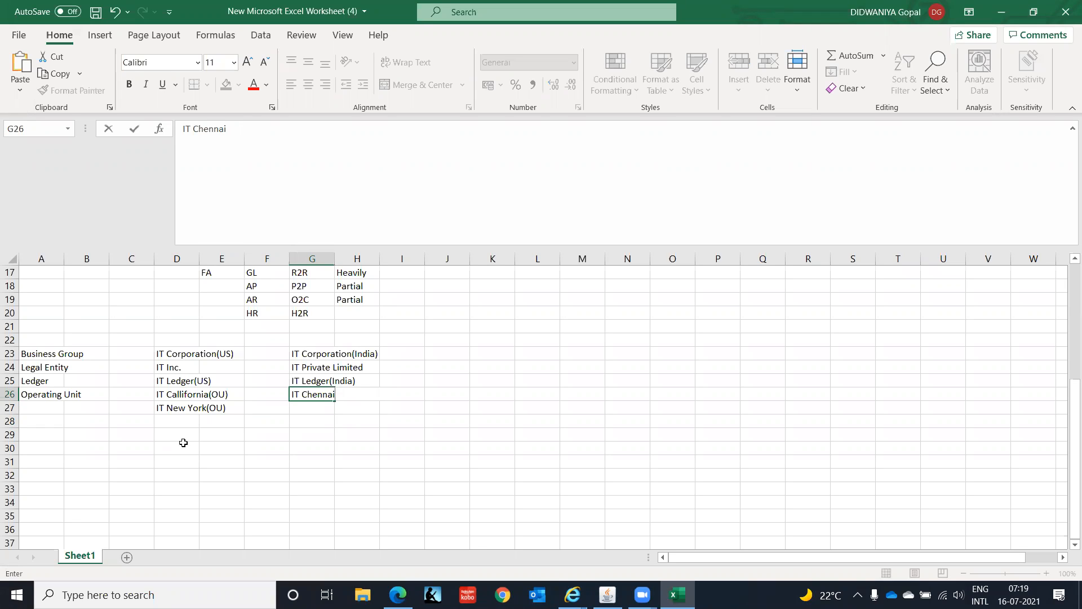
text((OU))
key(Return)
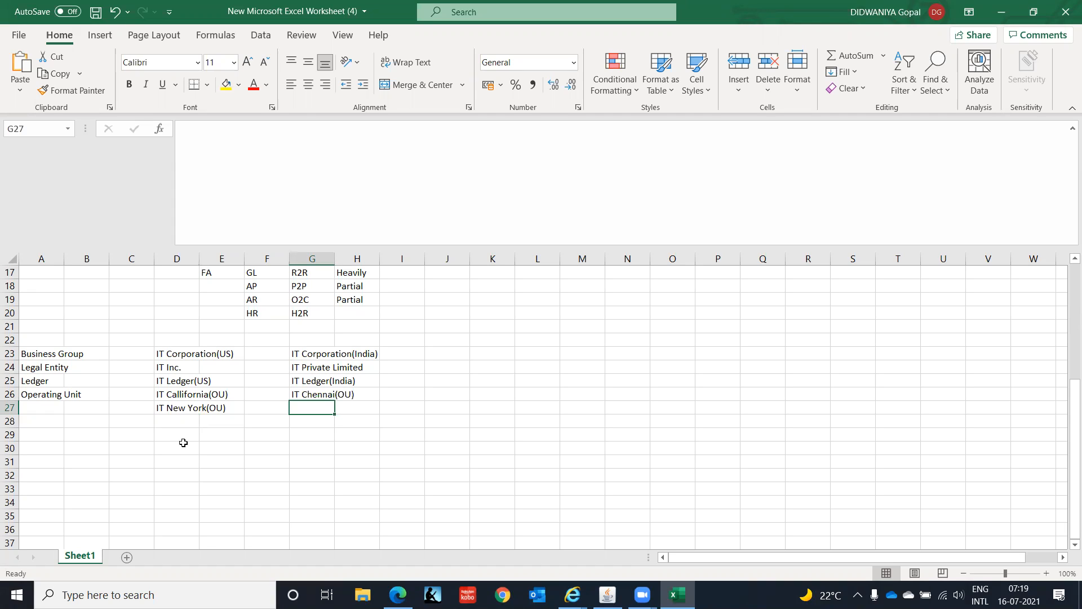
- Enter "IT Bengaluru(OU)" in cell G27 as the second India operating unit
key(Up)
key(Up)
key(Up)
key(Up)
key(Down)
key(Down)
key(Down)
key(Down)
text(IT )
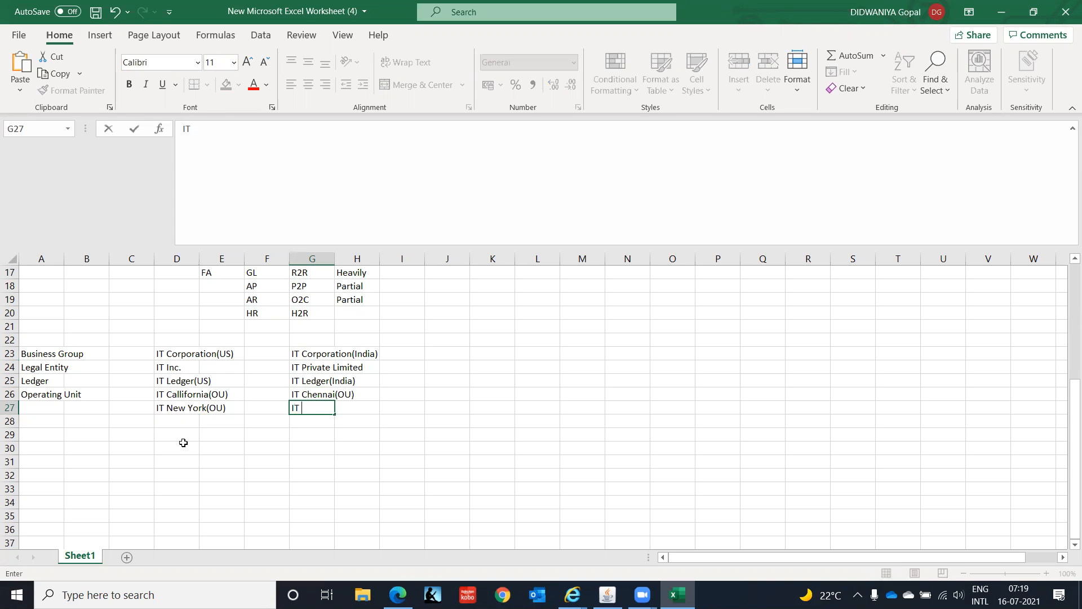
text(Bengaluru(OU))
key(Return)
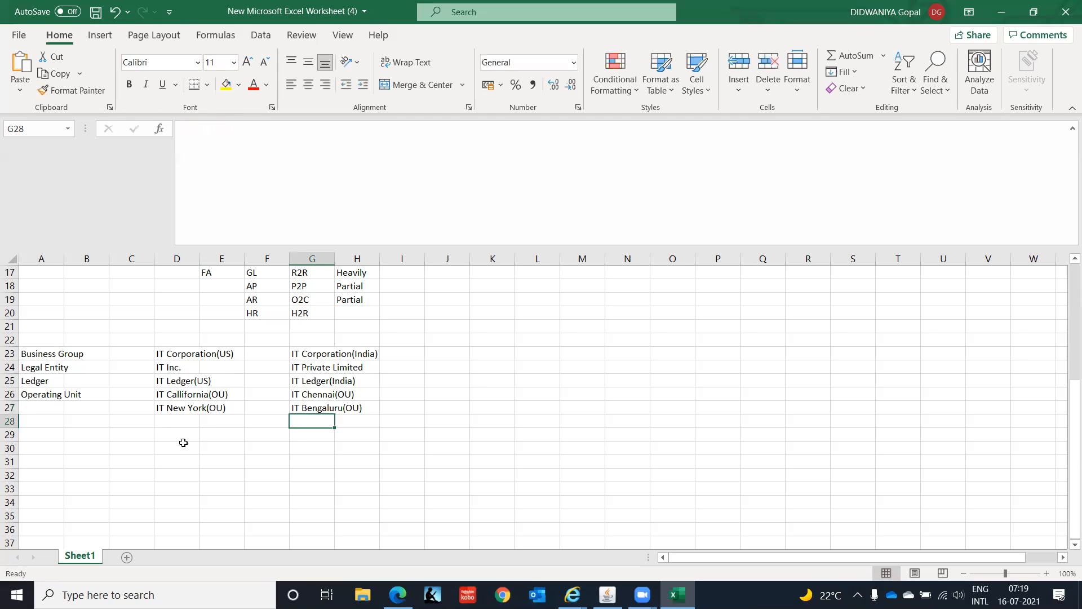
- Enter the row label "Inventory Org" in cell A28, below the operating unit rows
key(Left)
key(Left)
key(Left)
key(Left)
key(Left)
key(Left)
key(Down)
key(Up)
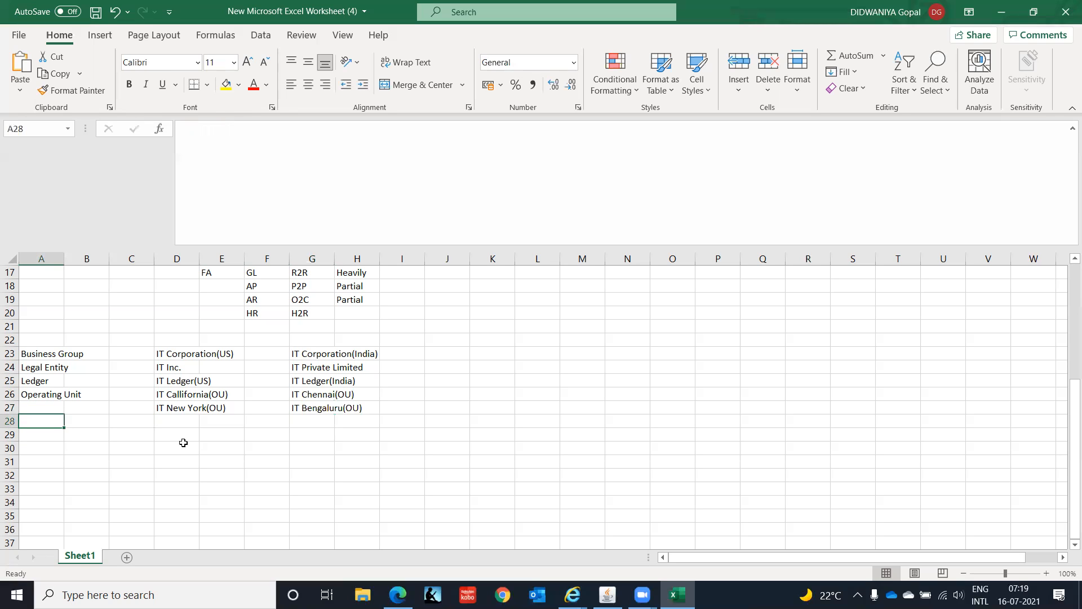
text(Inven)
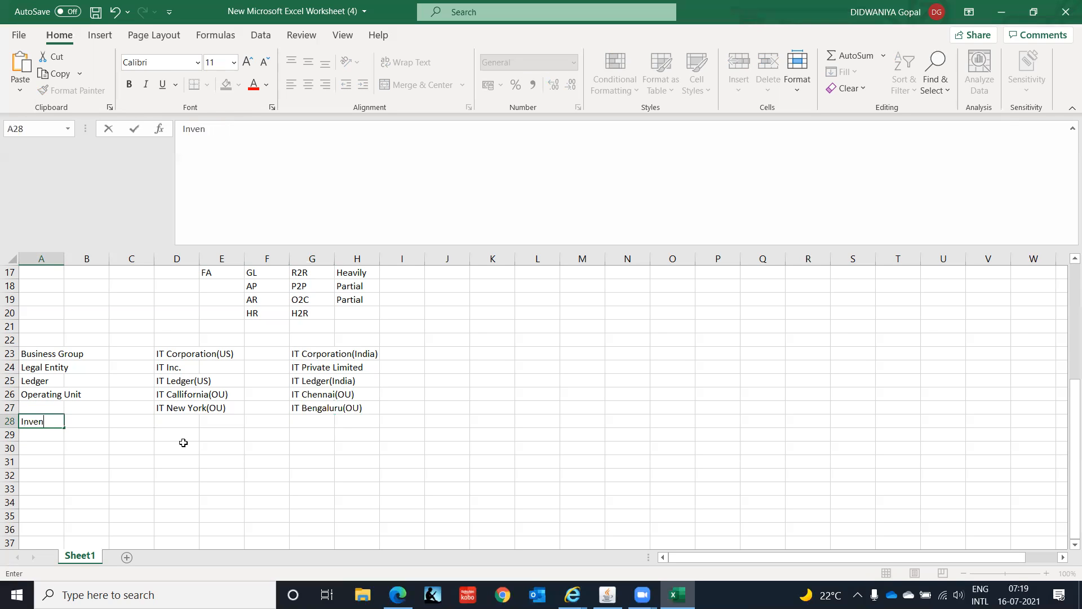
text(tory Org)
- Enter "IT Inventory Org(IO)" in cell D28 as the inventory organization in the US column
key(Tab)
key(Tab)
key(Tab)
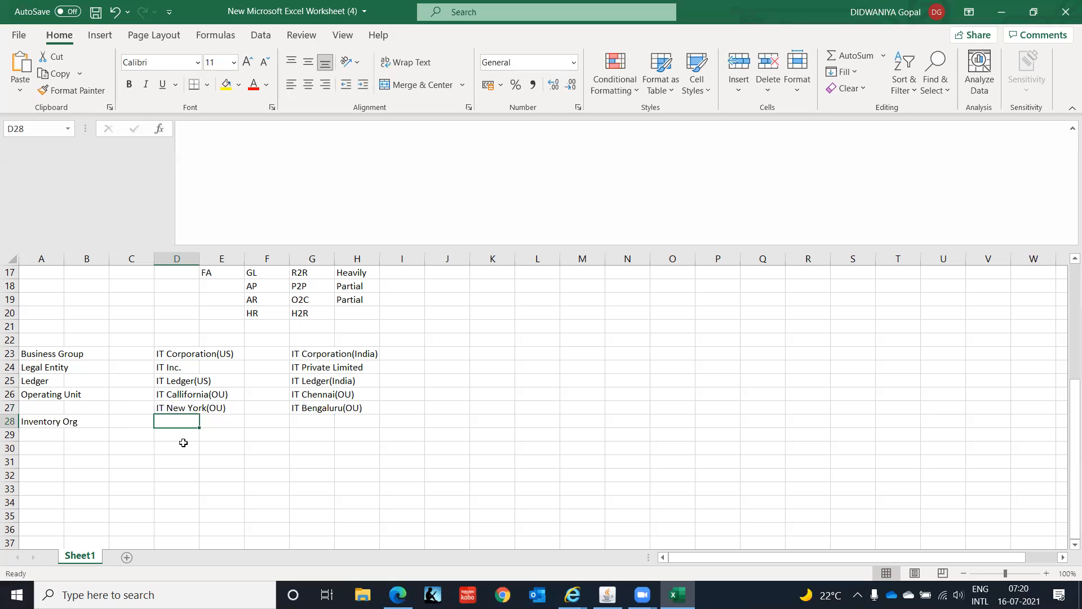
text(IT Inventory O)
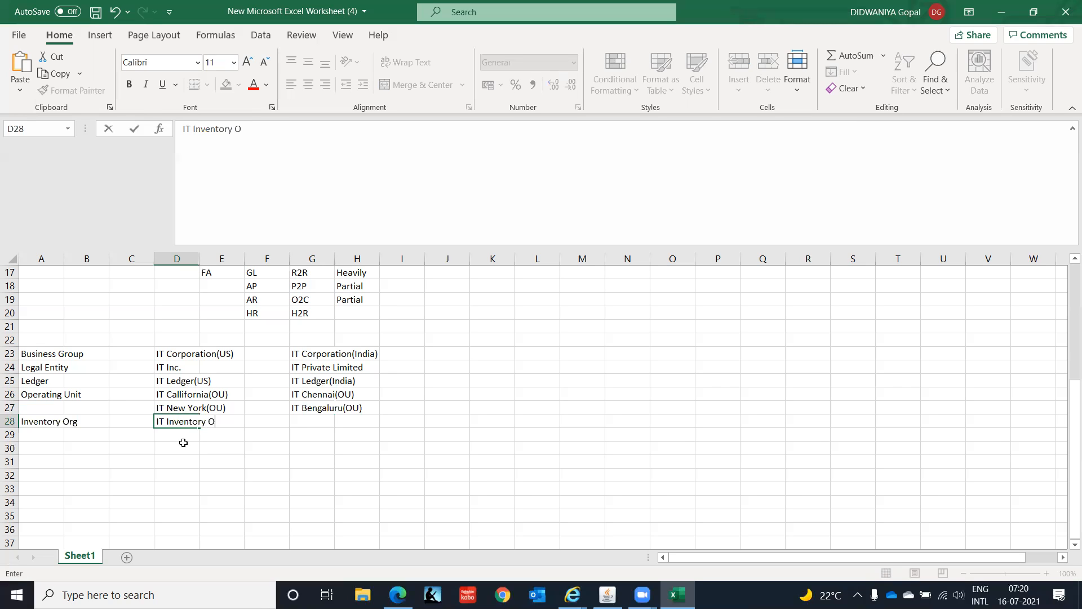
text(rg(IO)
key(Return)
- Insert "US" into the inventory organization name in cell D28 so it reads "IT US Inventory Org(IO)"
key(Up)
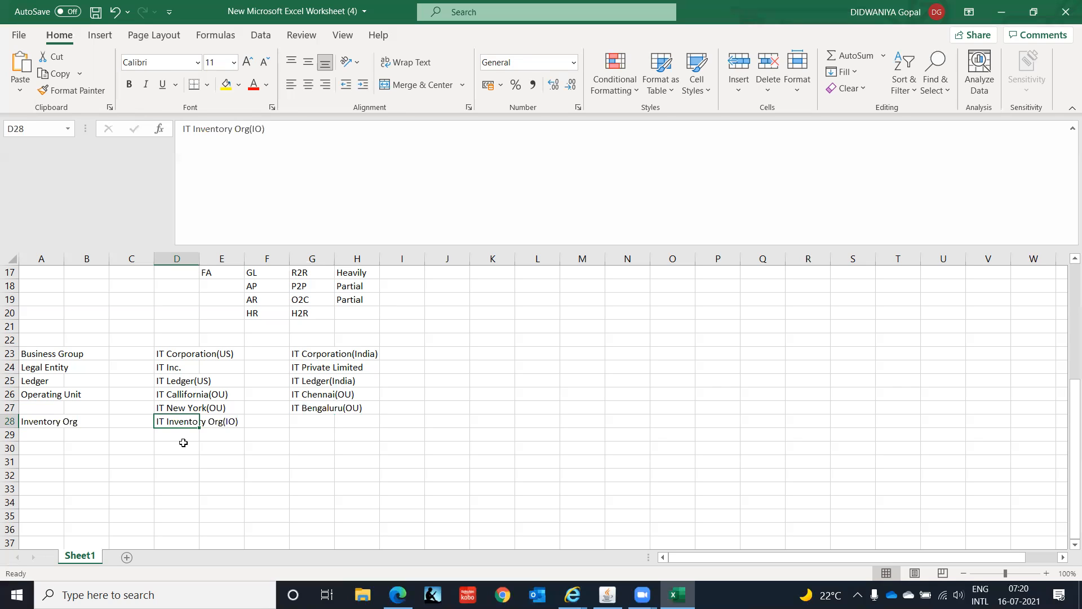
key(Right)
key(Right)
key(Right)
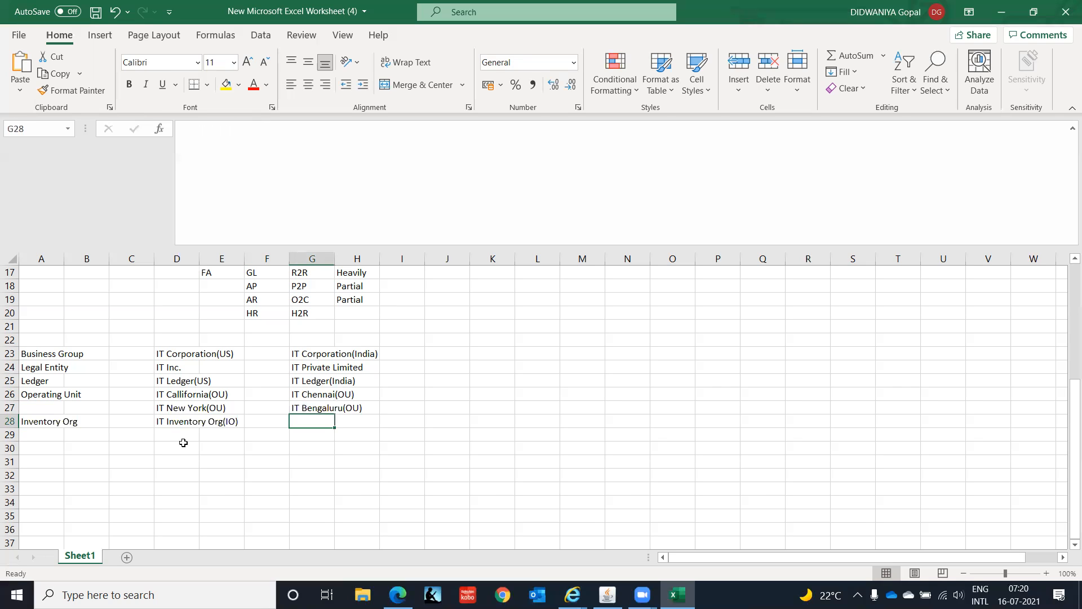
key(Left)
key(Left)
key(Left)
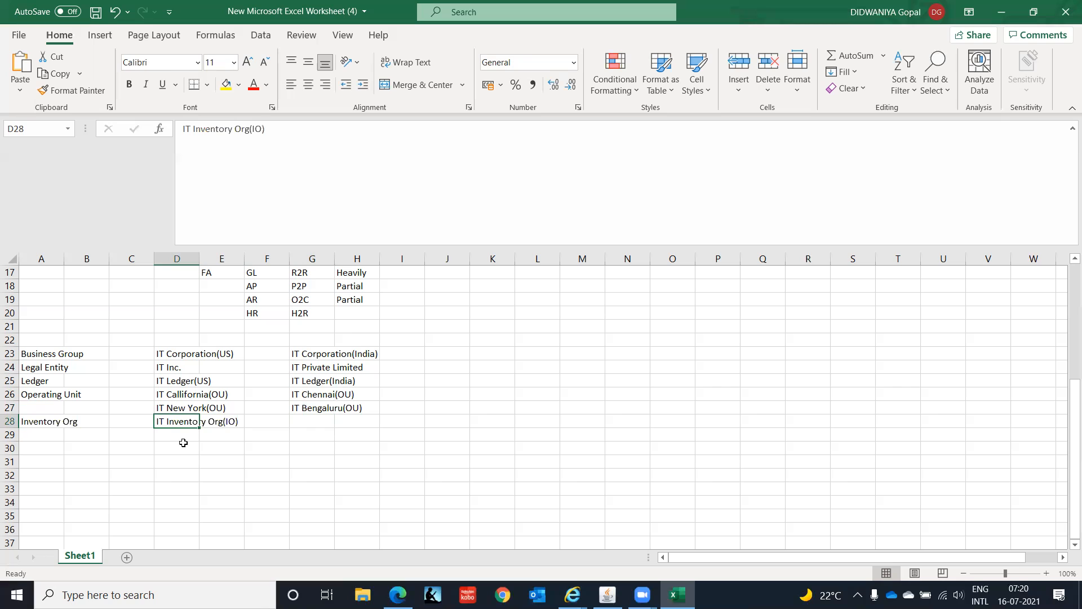
key(Right)
key(Left)
click(195, 129)
text(US)
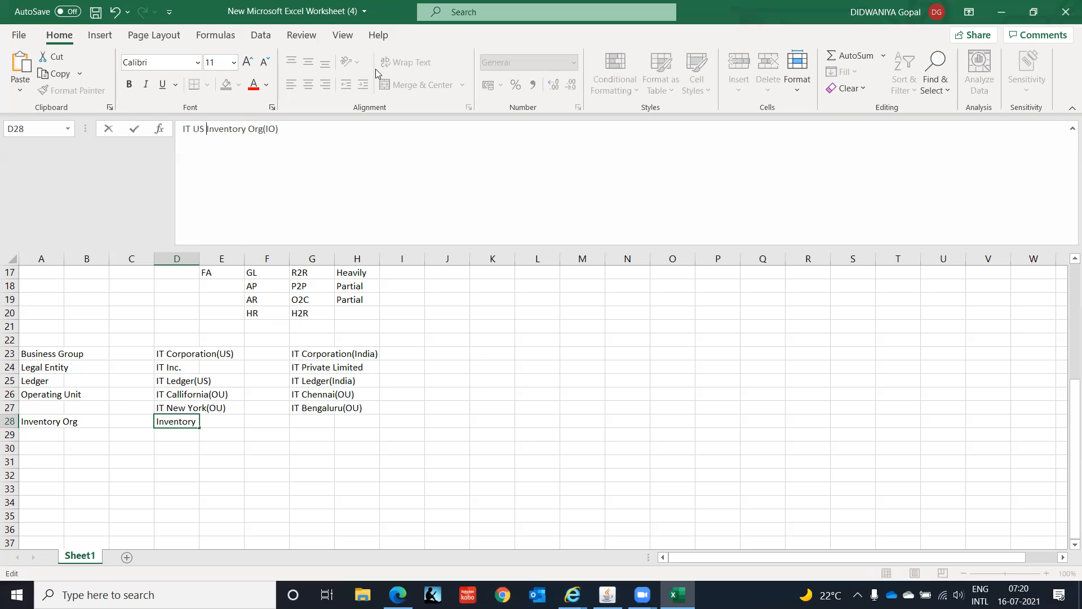
key(Return)
key(Up)
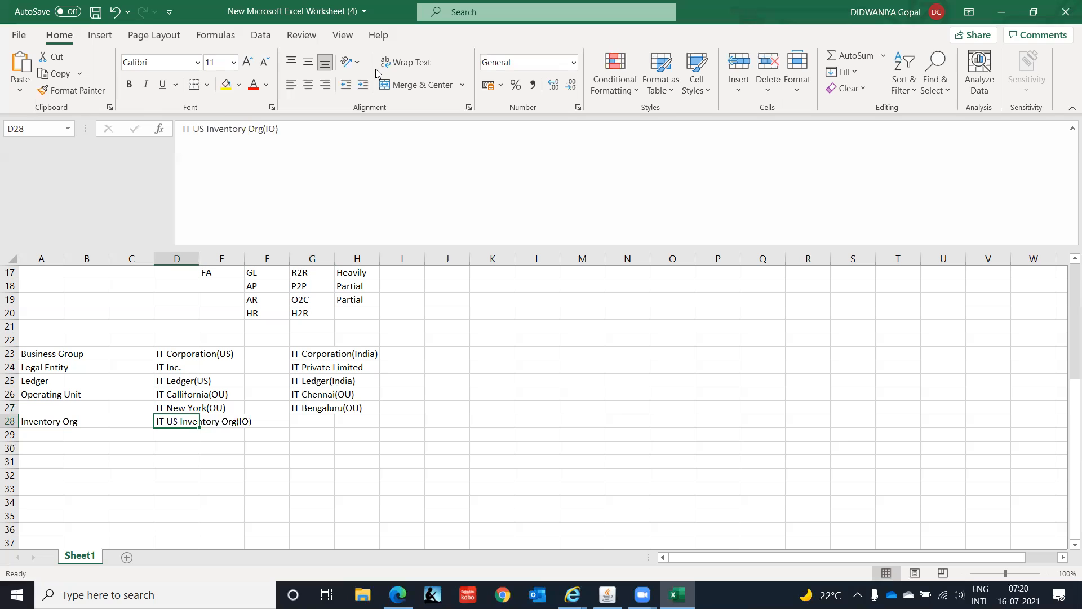
- Copy the US inventory organization into cell G28 and change its text to "IT India Inventory Org(IO)"
key(ctrl+c)
key(Right)
key(Right)
key(Right)
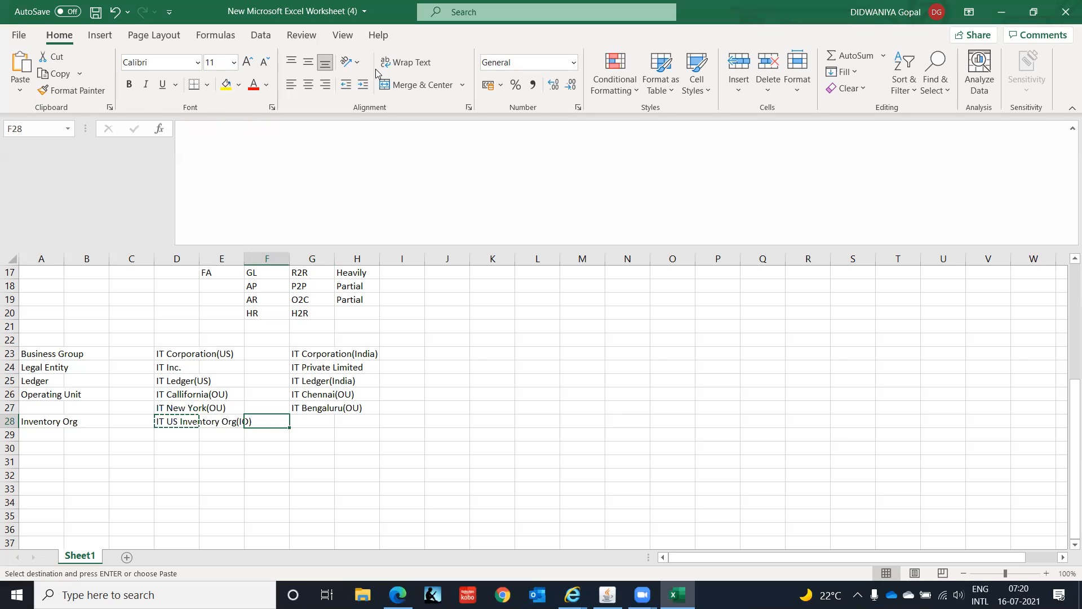
key(Return)
key(F2)
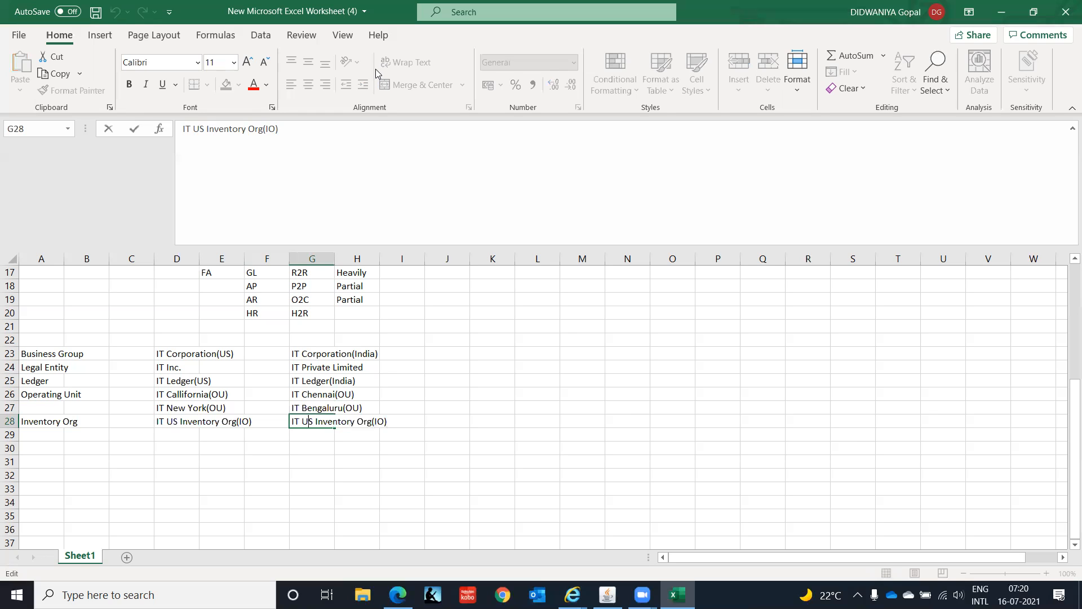
key(BackSpace)
key(BackSpace)
text(India)
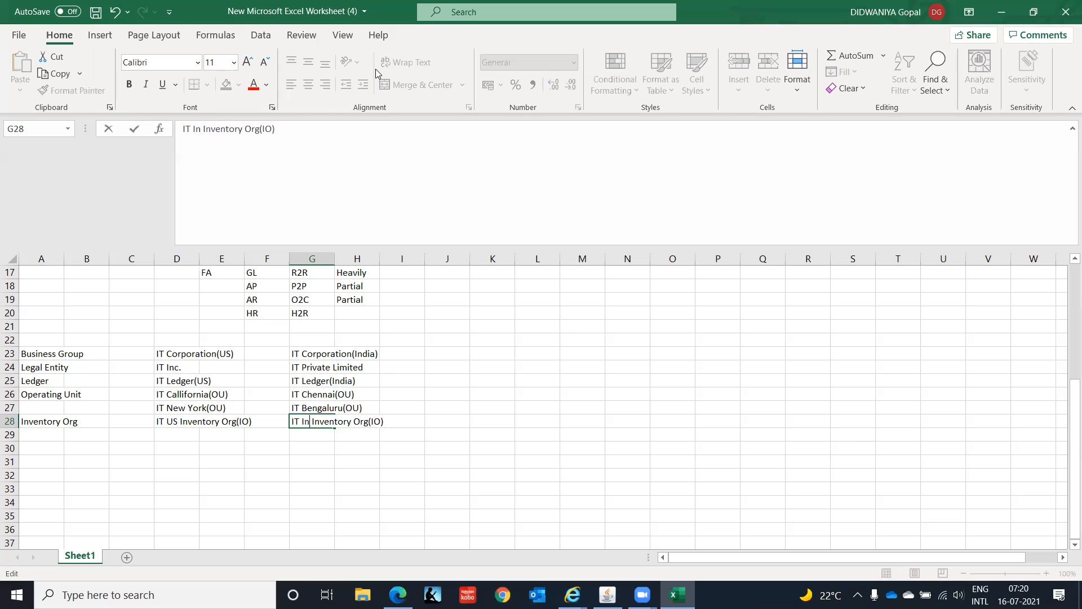
key(Return)
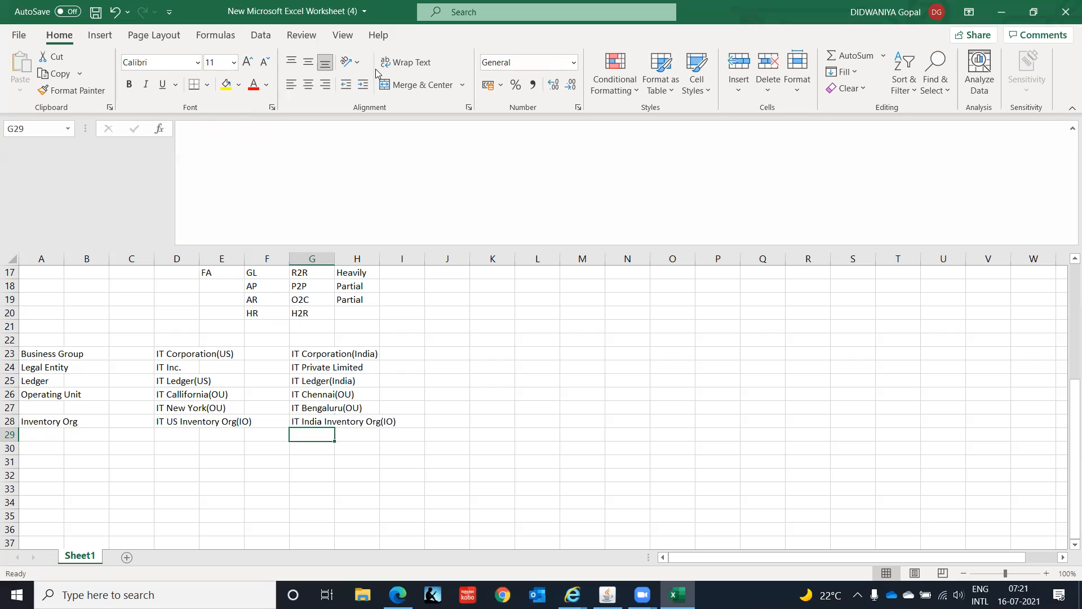
- Review the multi-org structure table in rows 23 to 28, going through the row labels and the US and India entries
key(Left)
key(Left)
key(Left)
key(Left)
key(Left)
key(Left)
key(Up)
key(Up)
key(Up)
key(Up)
key(Up)
key(Up)
key(Up)
key(Up)
key(Up)
key(Down)
key(Down)
key(Down)
key(Down)
key(Down)
key(Down)
key(Down)
key(Down)
key(Down)
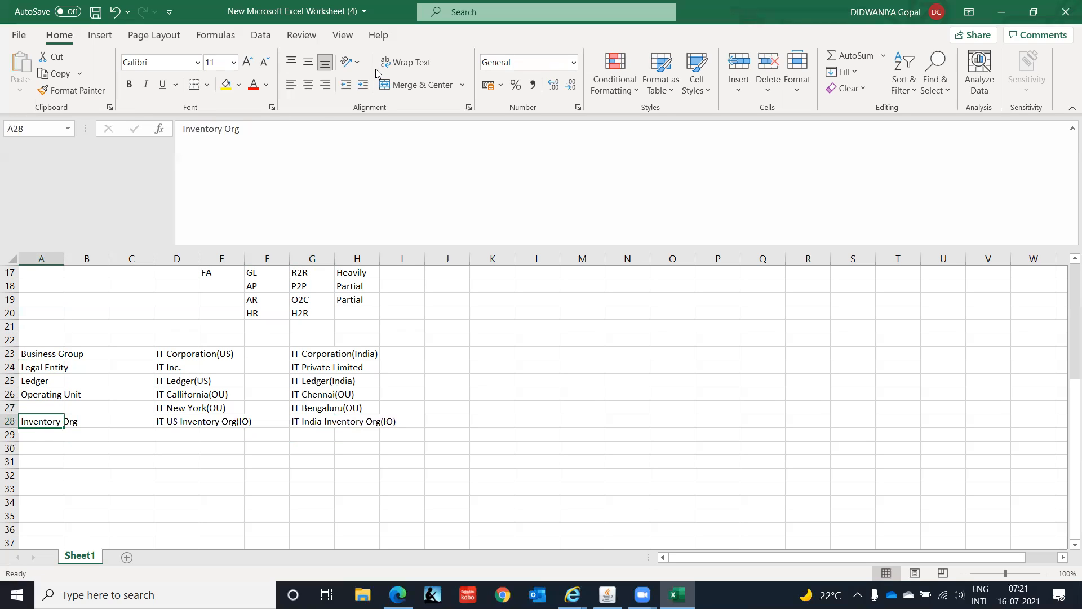
key(Right)
key(Right)
key(Right)
key(Right)
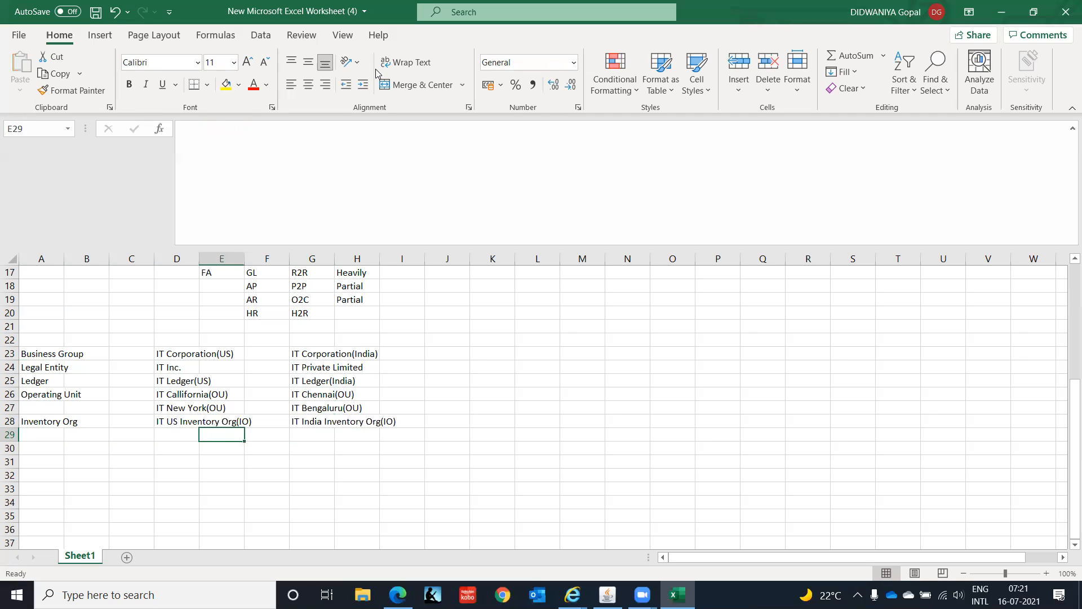
key(Right)
key(Right)
key(Right)
key(Up)
key(Up)
key(Up)
key(Up)
key(Up)
key(Up)
key(Left)
key(Left)
key(Left)
key(Left)
key(Left)
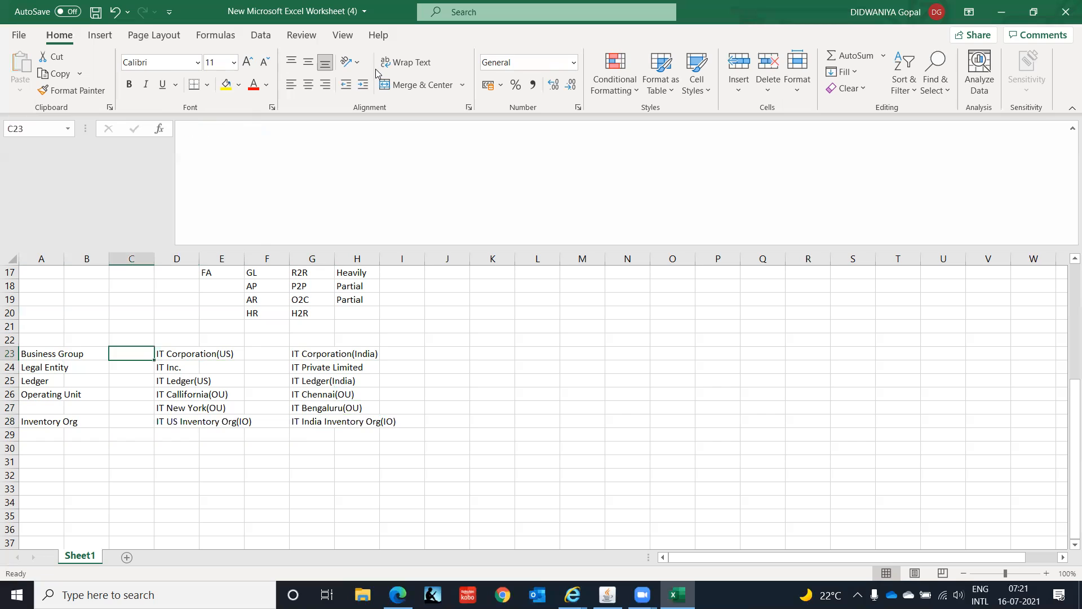
key(Left)
key(Left)
key(Down)
key(Down)
key(Down)
key(Down)
key(Down)
key(Down)
key(Down)
key(Down)
key(Right)
key(Right)
key(Right)
key(Up)
key(Up)
key(Up)
key(Up)
key(Up)
key(Up)
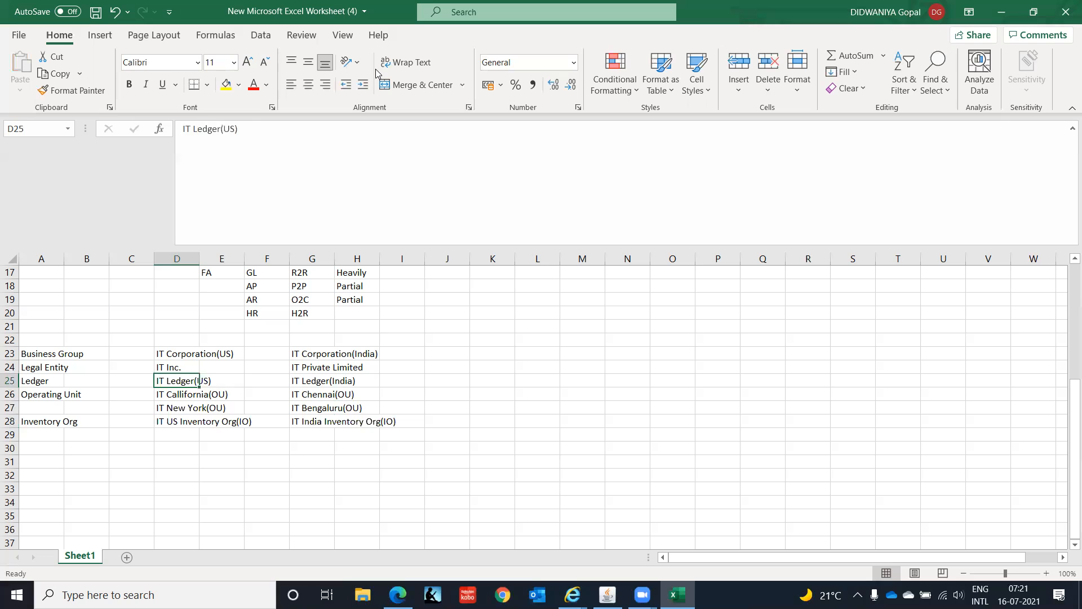
key(Right)
key(Right)
key(Right)
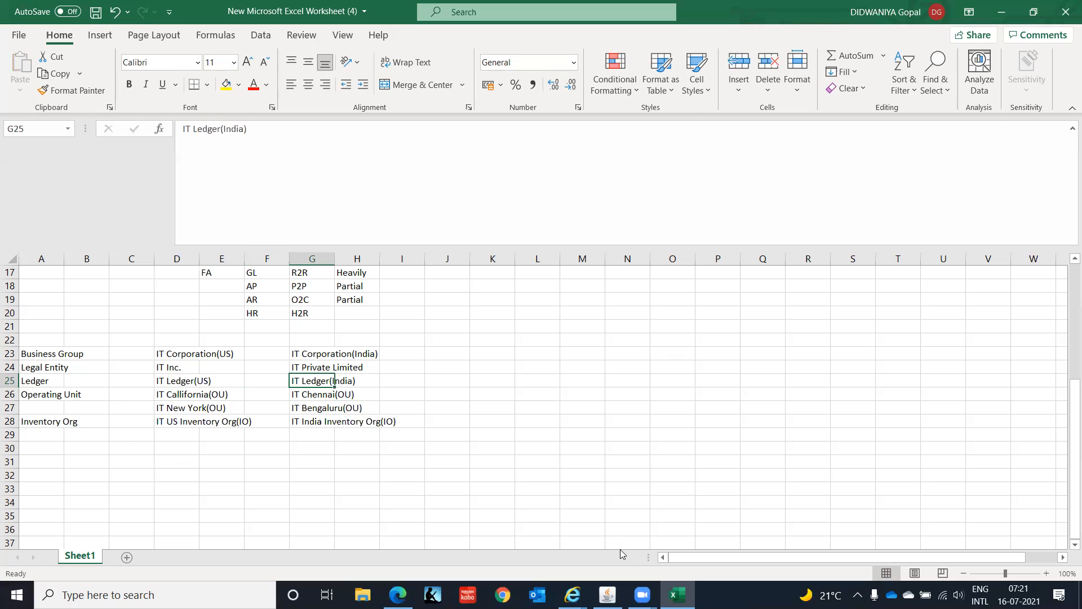
- Switch to Oracle Applications, open the system profile options search form and exclude profiles with no values
mouse_move(608, 595)
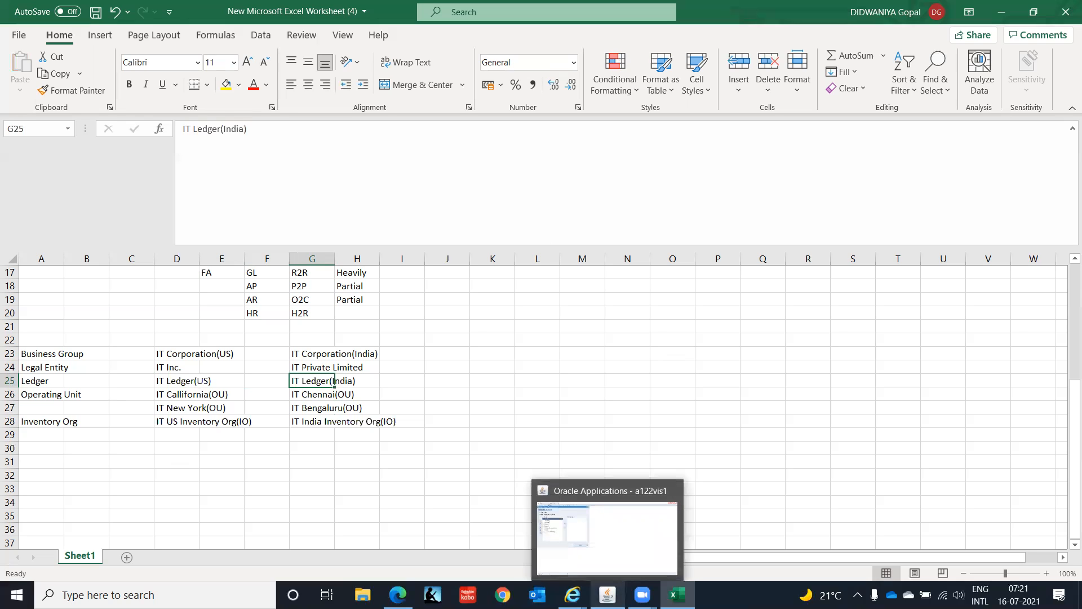
click(608, 595)
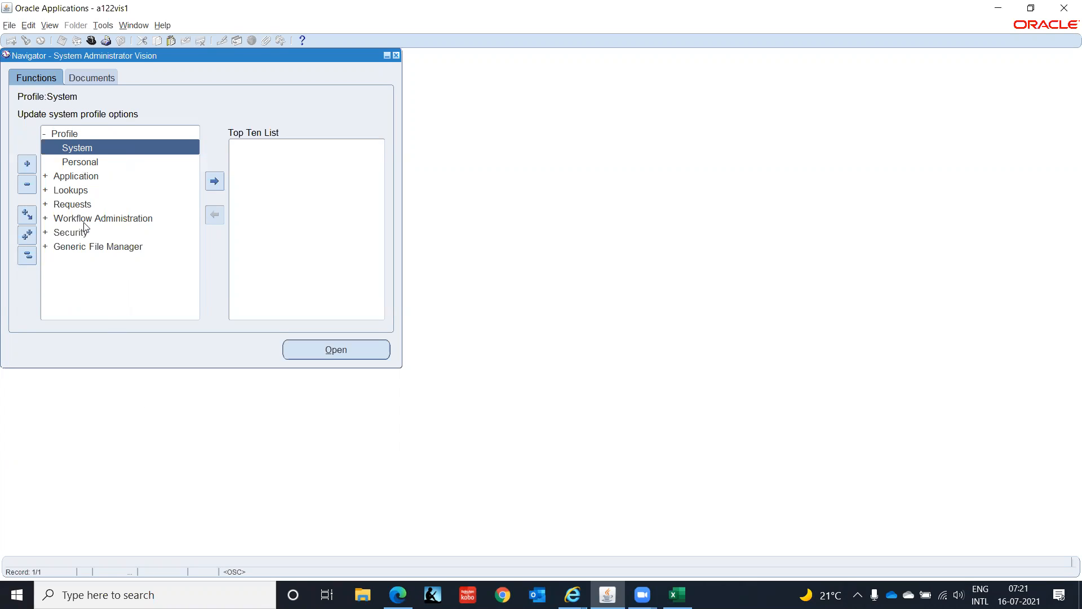
double_click(92, 150)
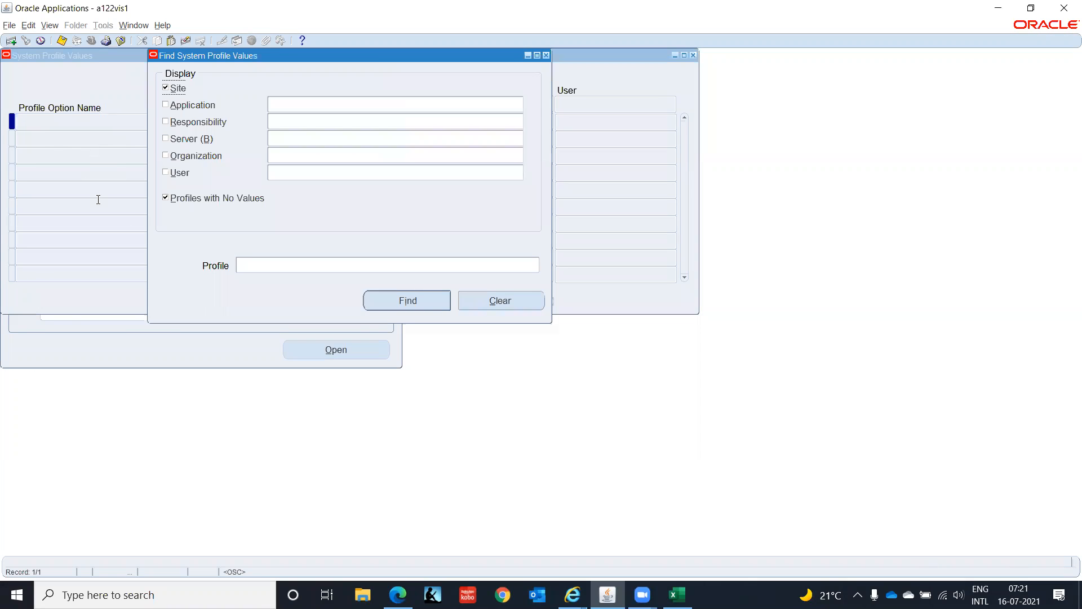
click(190, 198)
drag(351, 56, 408, 205)
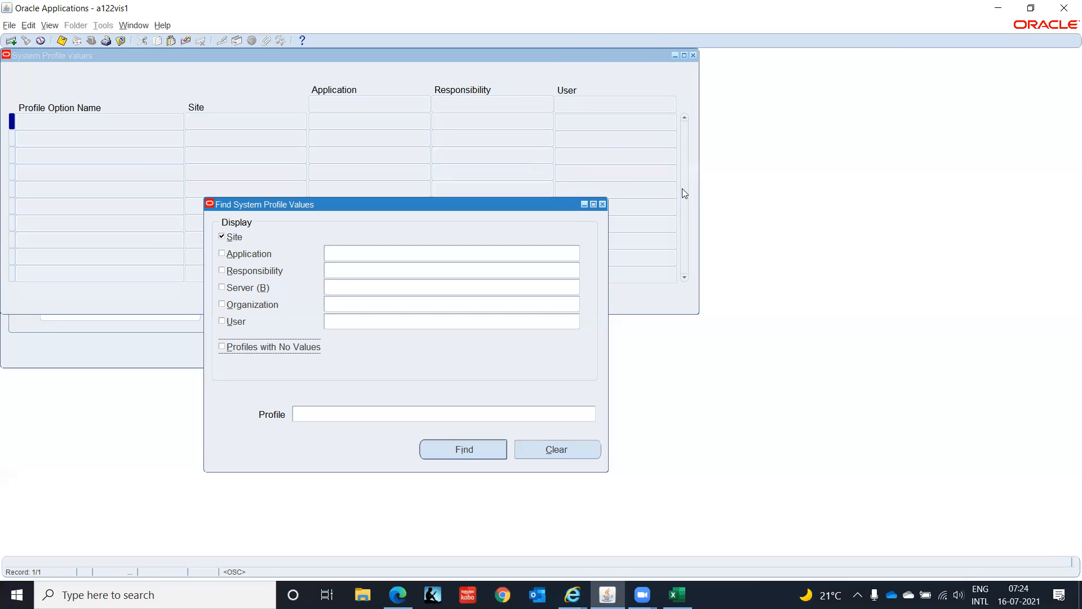
- Close the system profile search and values windows, and collapse the whole navigator function tree
click(605, 204)
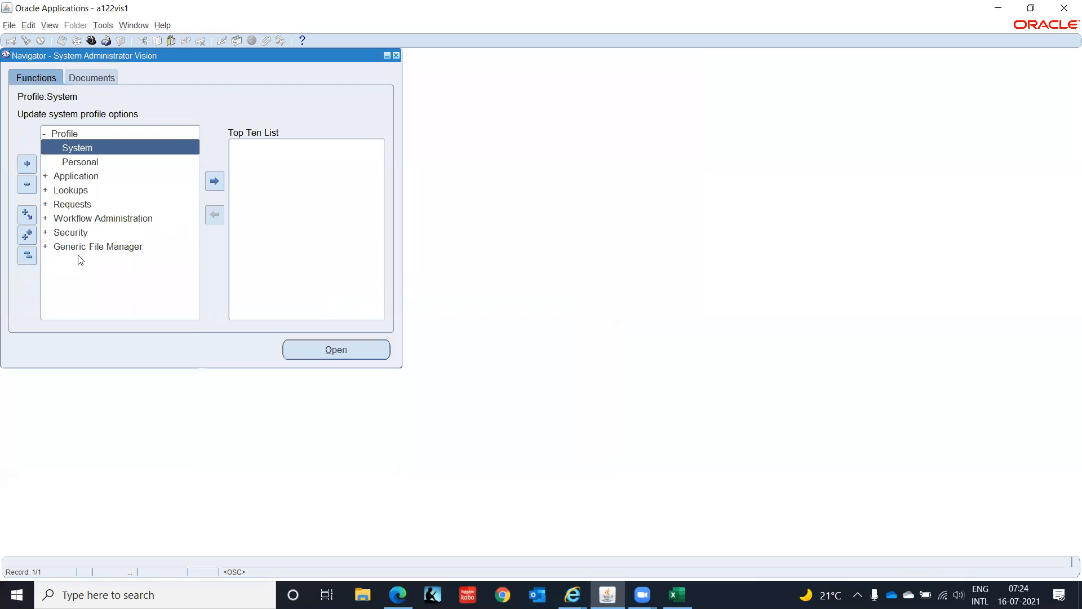
click(30, 255)
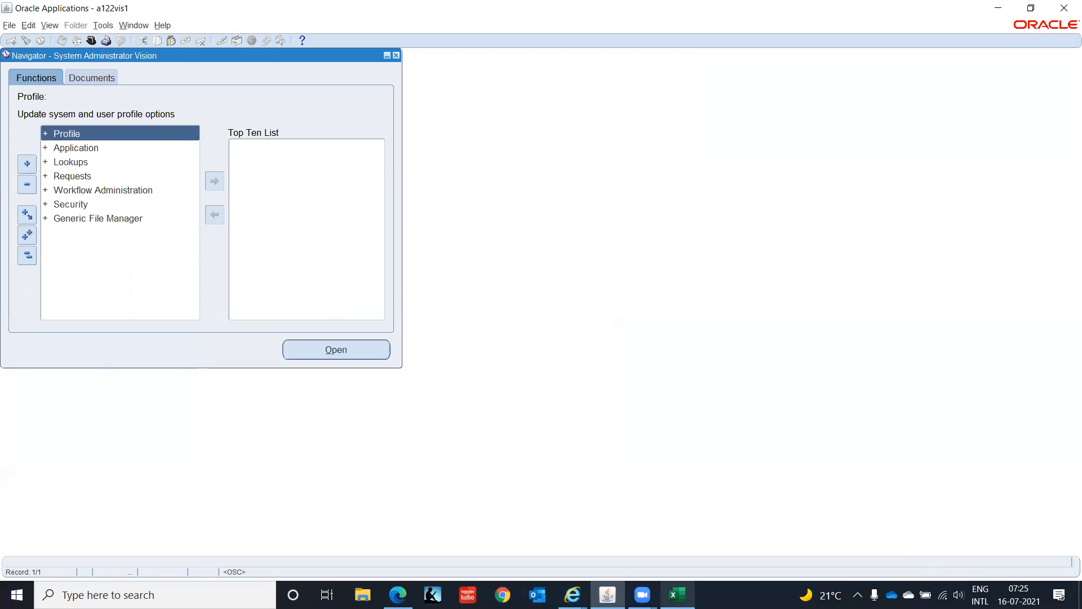
- Switch back to the Excel worksheet and enter "HRMS Responsibility" in cell J23 beside the Business Group row
click(678, 594)
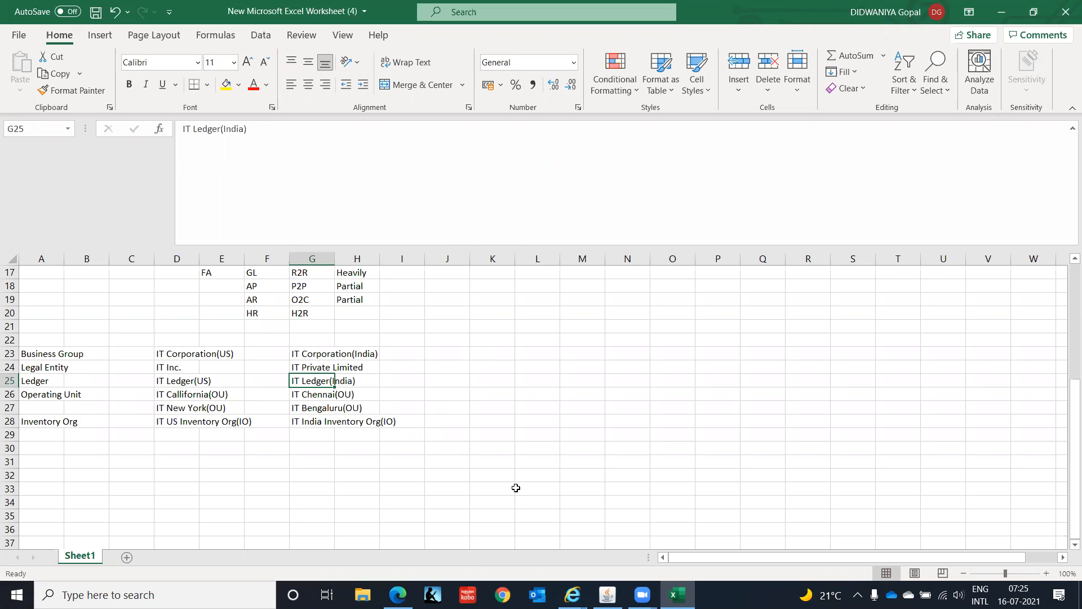
click(450, 352)
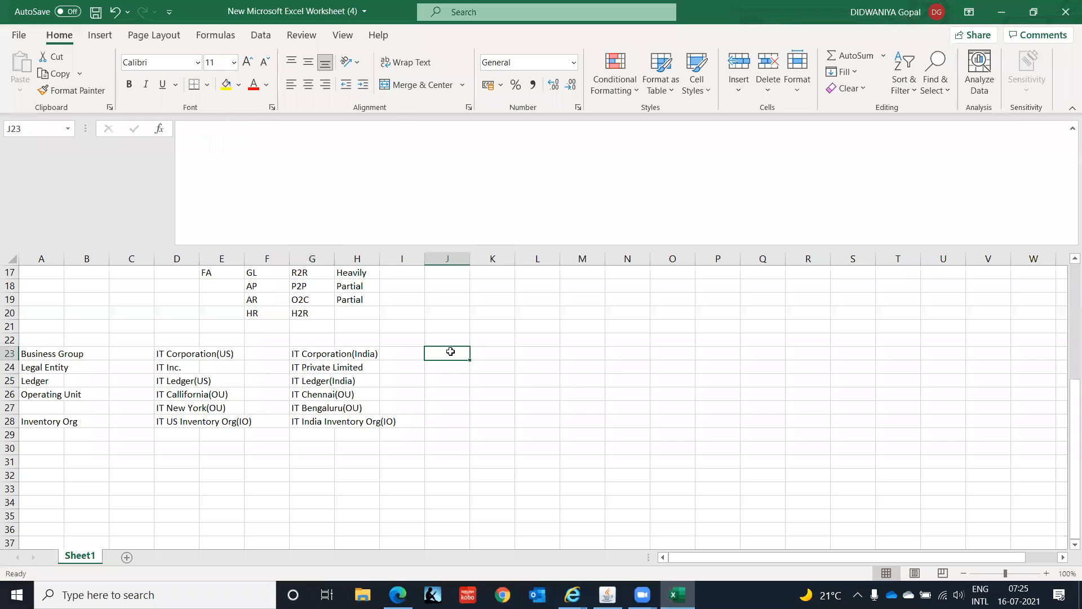
key(Left)
key(Left)
key(Home)
key(Right)
key(Right)
key(Right)
key(Right)
key(Right)
key(Right)
key(Right)
key(Right)
key(Right)
text(HRMS)
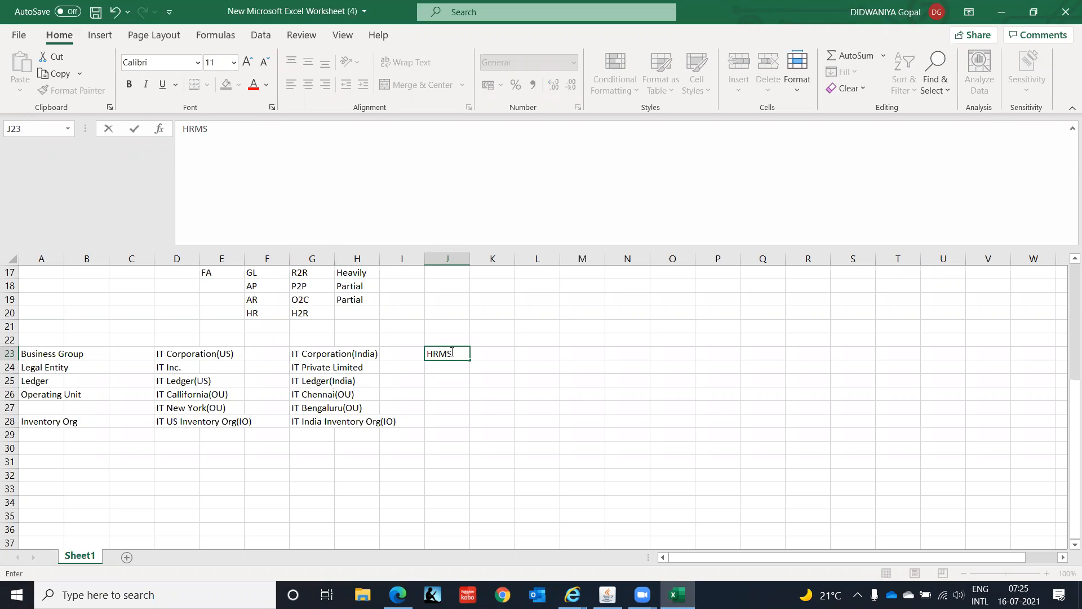
text( Responsibility)
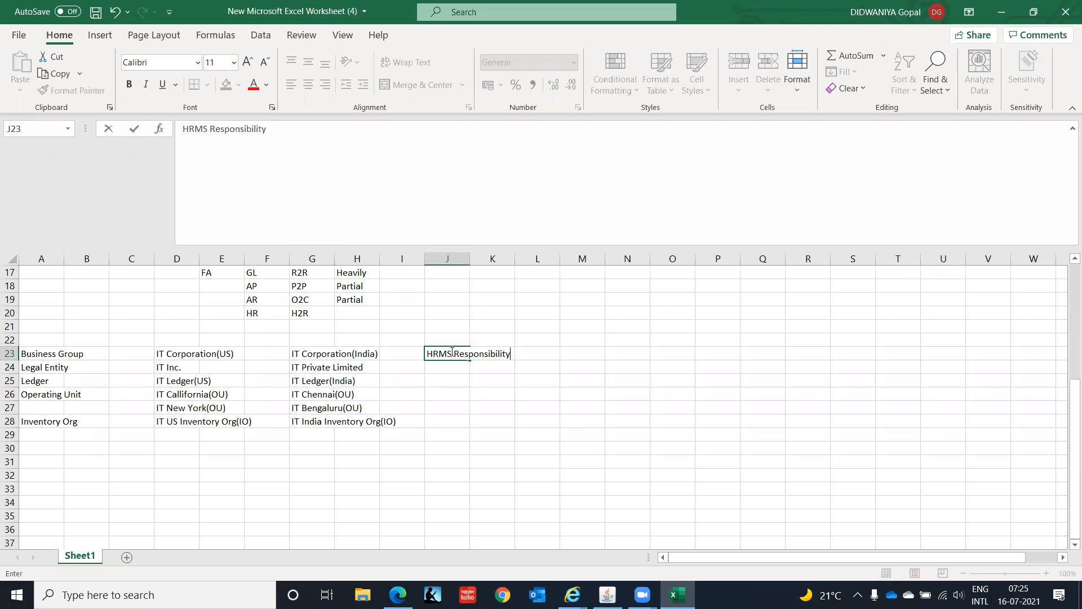
key(Return)
- Enter "General Ledger Responsibility" in cell J24 for the Legal Entity row
click(450, 352)
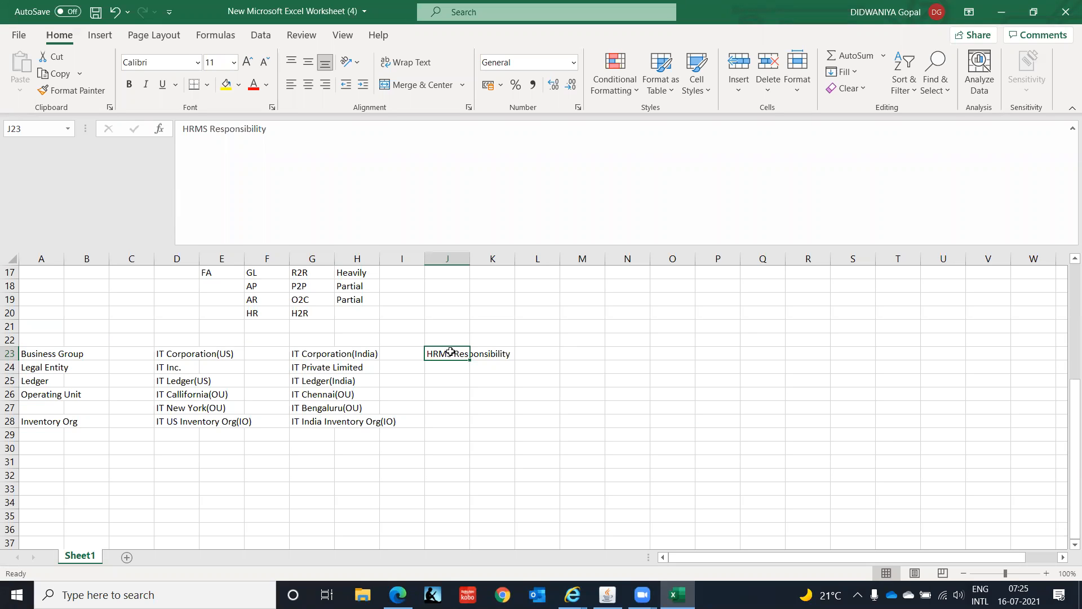
key(Return)
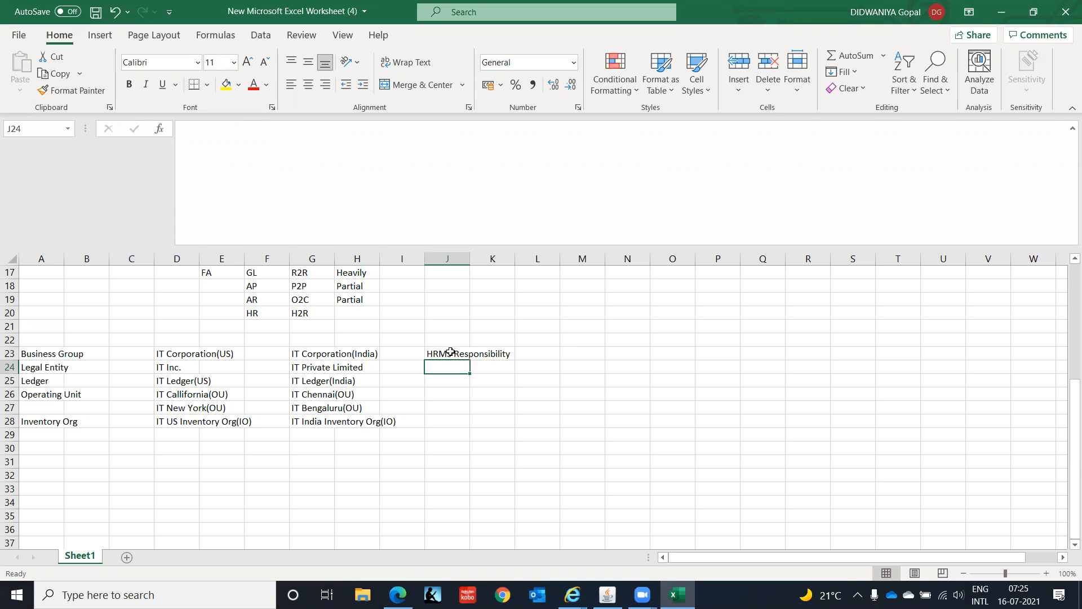
text(G)
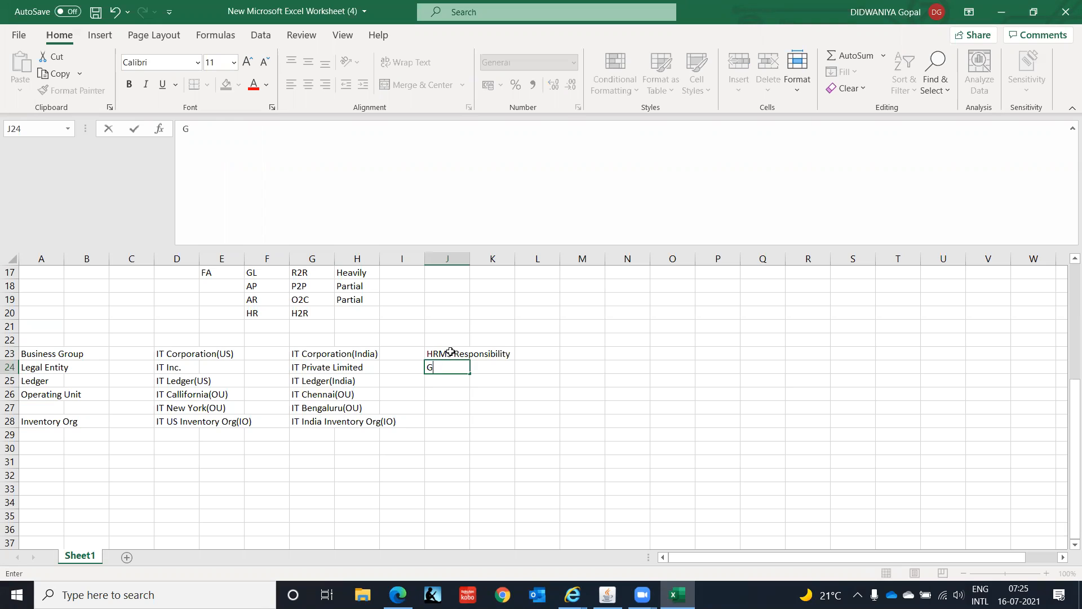
text(eneral Ledger Responsi)
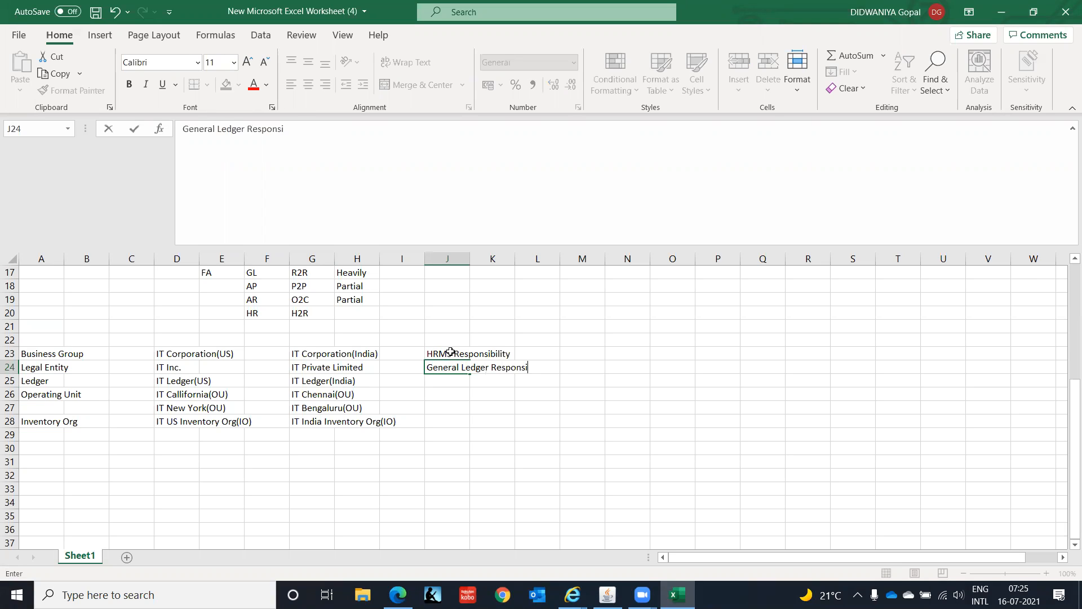
text(bility)
key(Return)
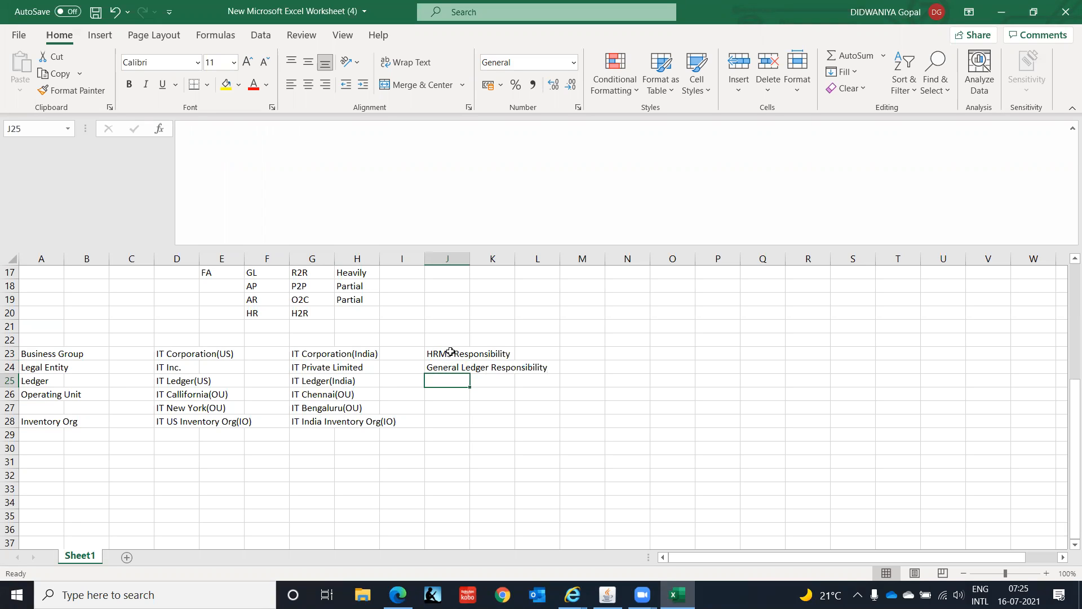
- Append "/Legal Entity Configurator" to the General Ledger Responsibility text in cell J24
key(Up)
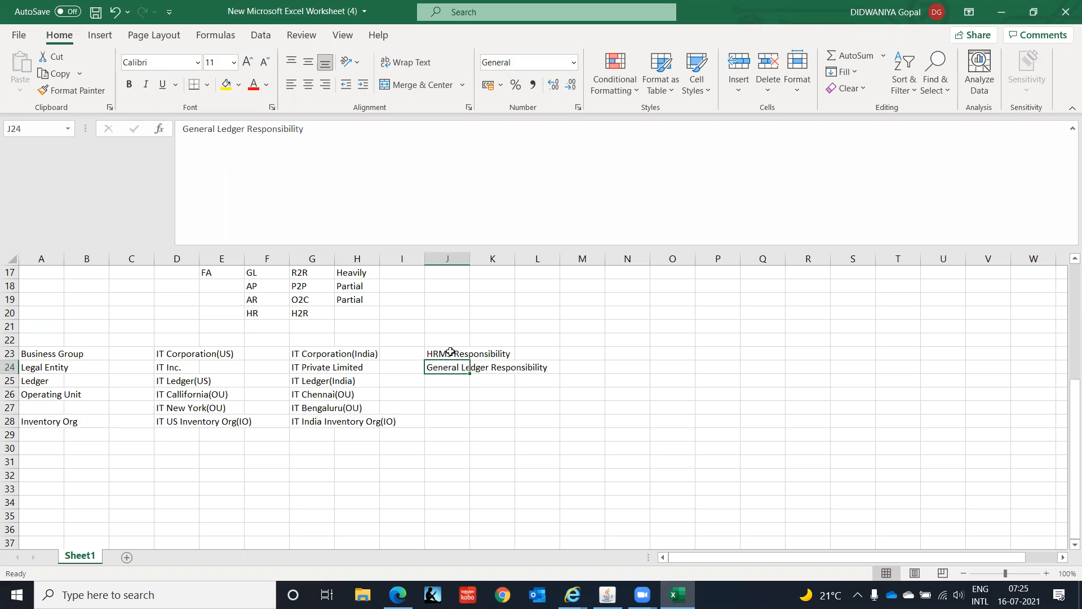
key(F2)
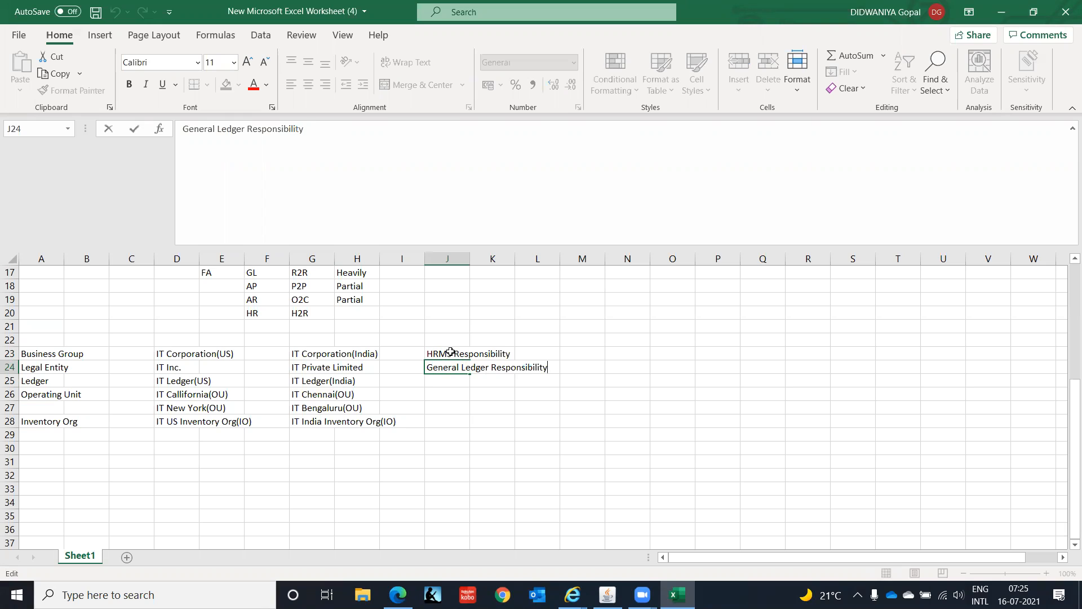
text(/Legal Entity COnf)
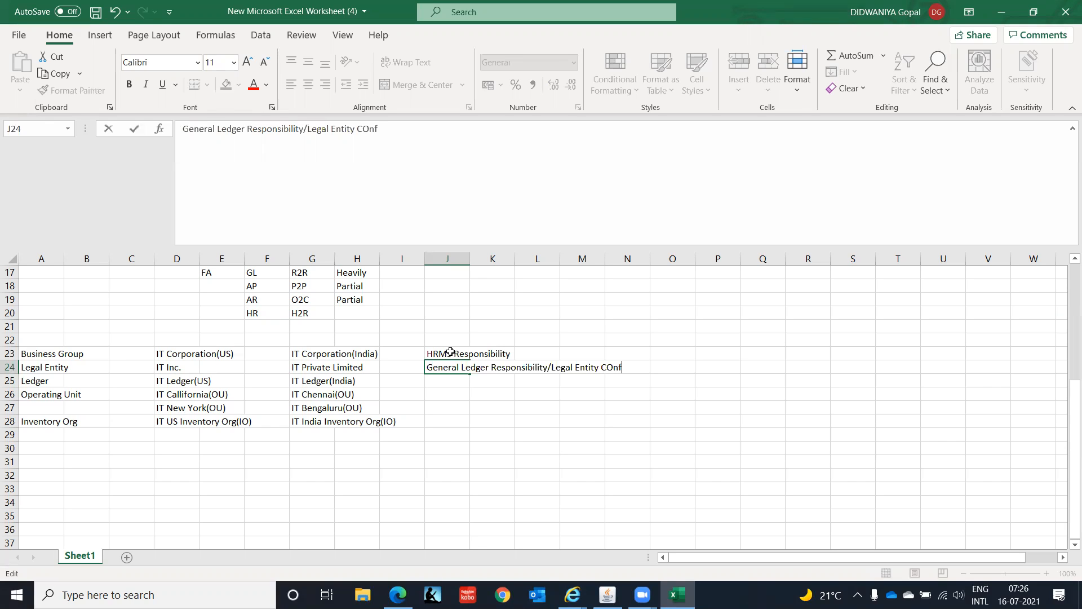
text(igurator)
key(Return)
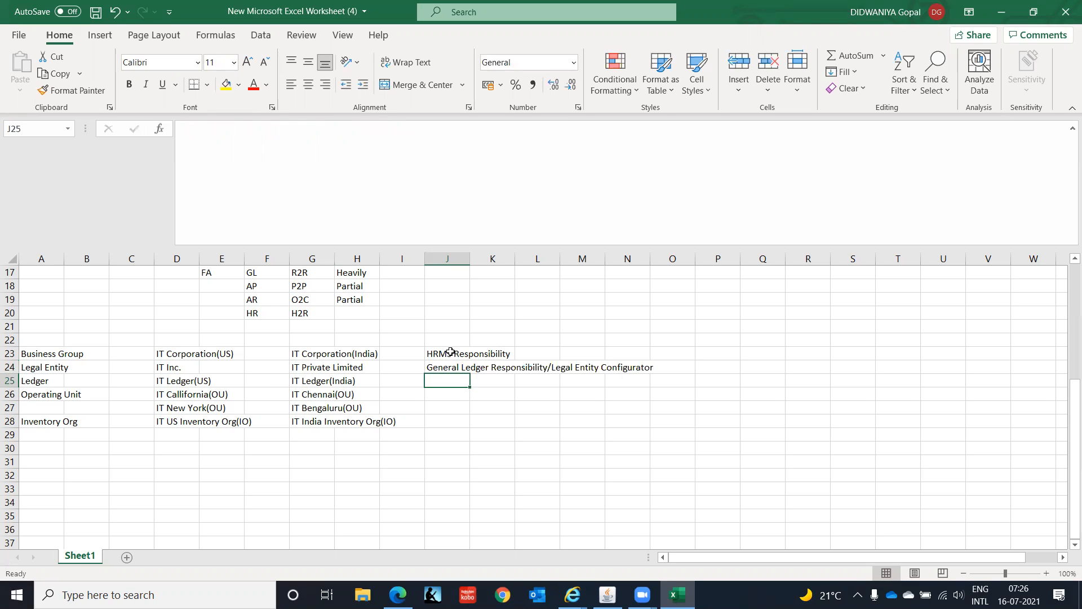
- Enter "General Ledger Responsibility" in cell J25 for the Ledger row, without the Legal Entity Configurator part
text(General Ledger Responsibility/Legal Entity Configurator)
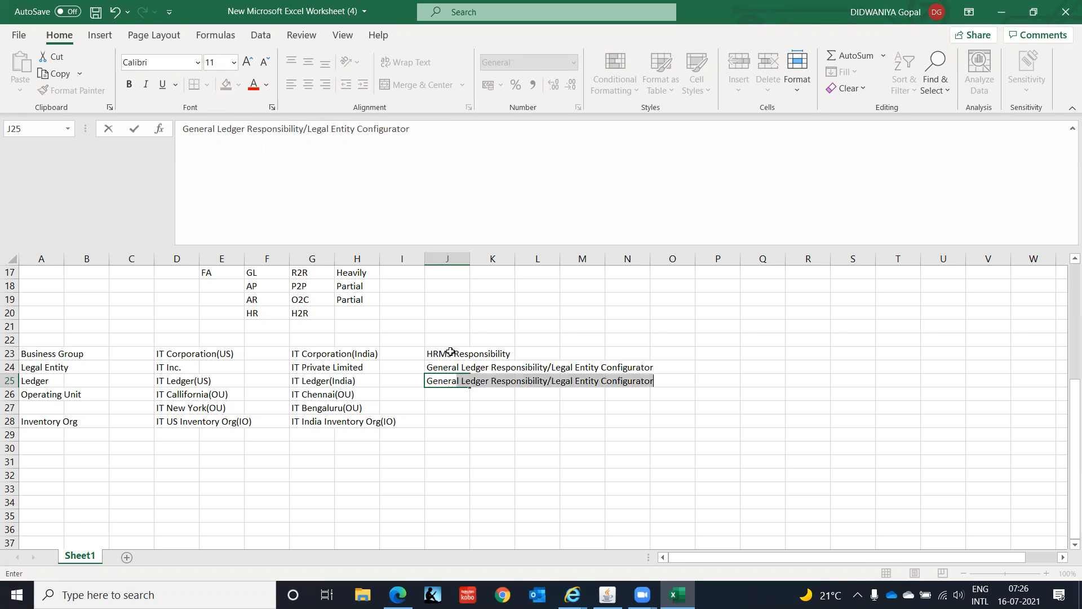
key(F2)
key(End)
key(BackSpace)
key(BackSpace)
key(BackSpace)
key(BackSpace)
key(BackSpace)
key(BackSpace)
key(BackSpace)
key(BackSpace)
key(BackSpace)
key(BackSpace)
key(BackSpace)
key(BackSpace)
key(BackSpace)
key(BackSpace)
key(BackSpace)
key(BackSpace)
key(BackSpace)
key(BackSpace)
key(BackSpace)
key(BackSpace)
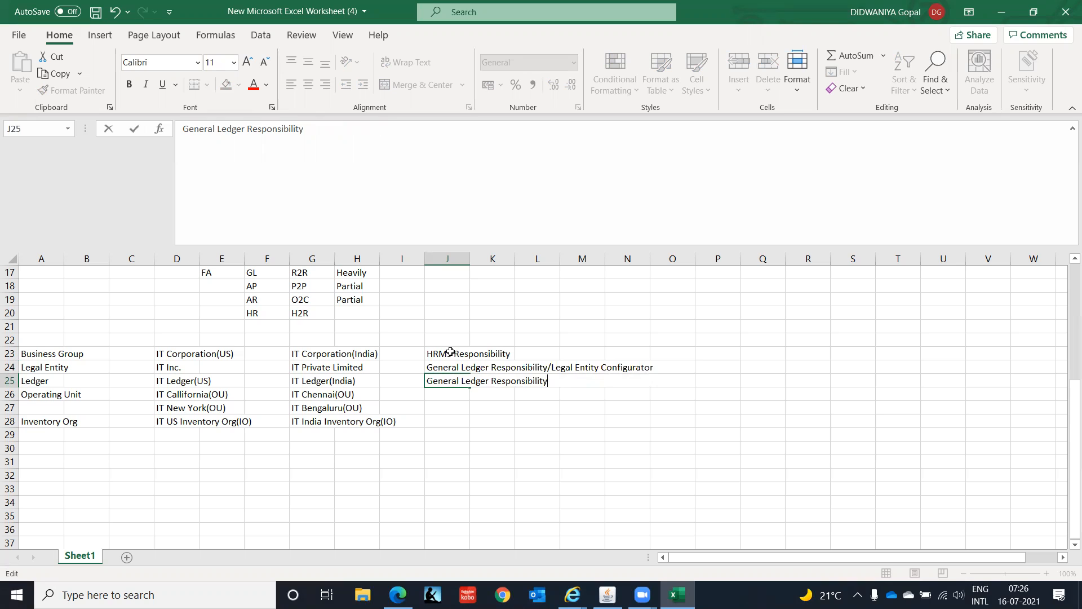
key(Return)
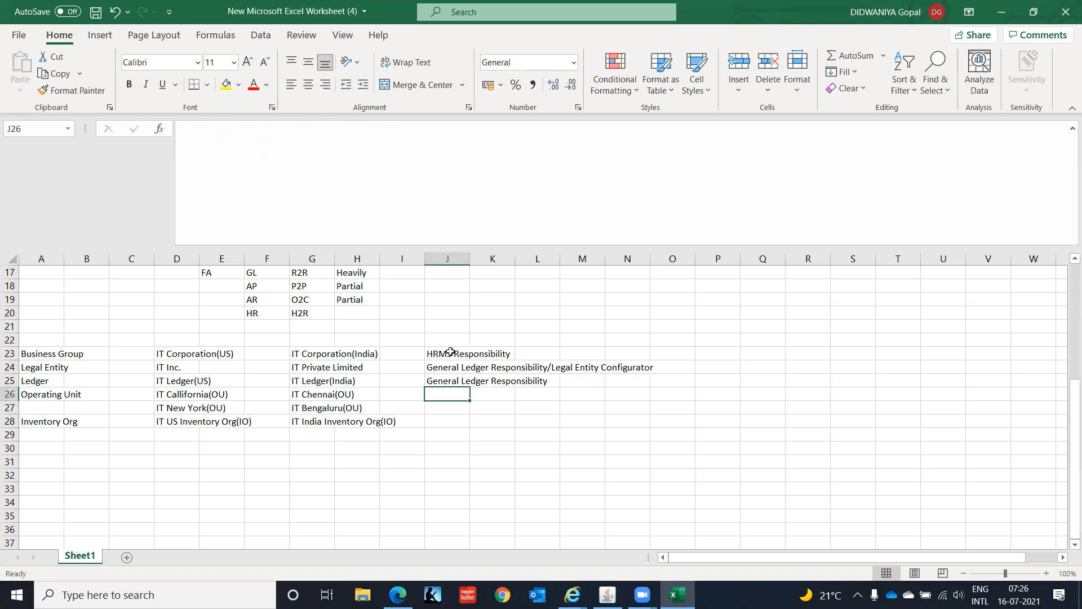
- Enter "HRMS Responsibility/Inventory" in cell J26 for the Operating Unit row
text(HRMS)
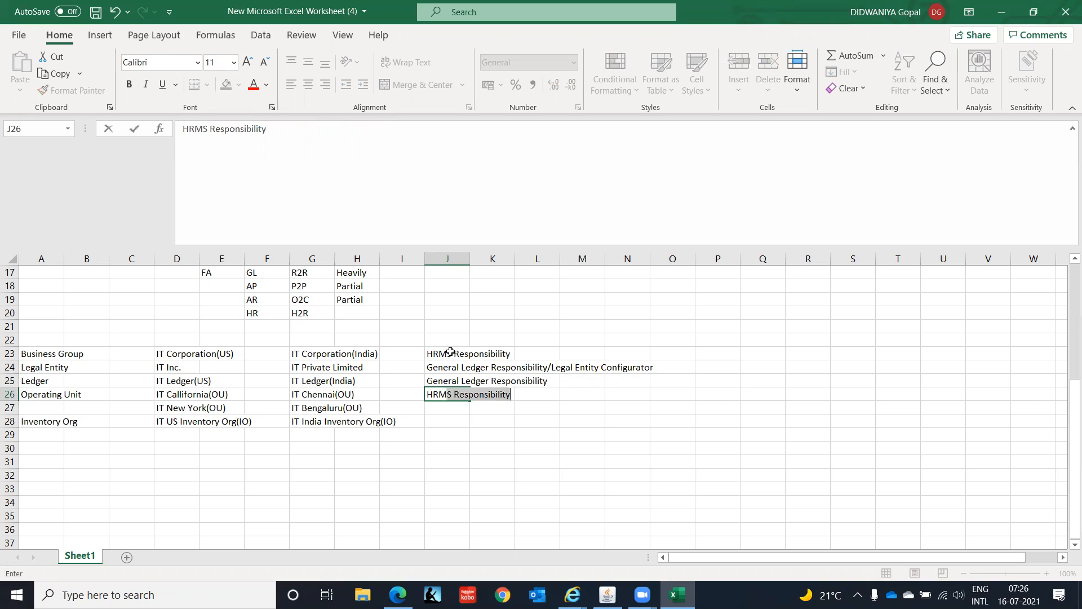
key(F2)
key(End)
text(/Invent)
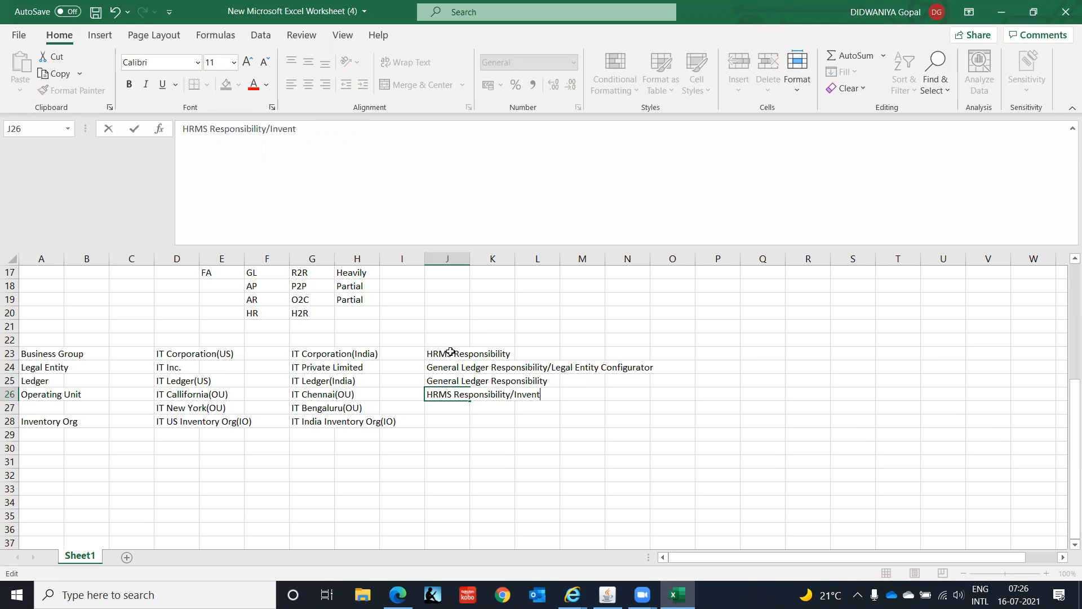
text(ory)
key(Return)
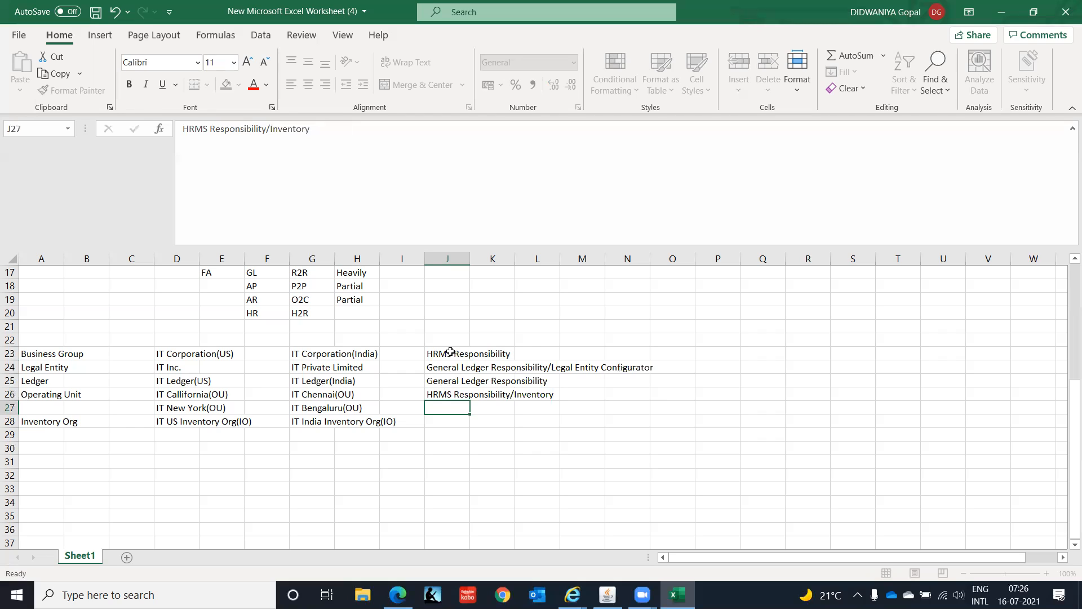
- Copy the Operating Unit responsibility from cell J26 into cell J28 for the Inventory Org row
key(Return)
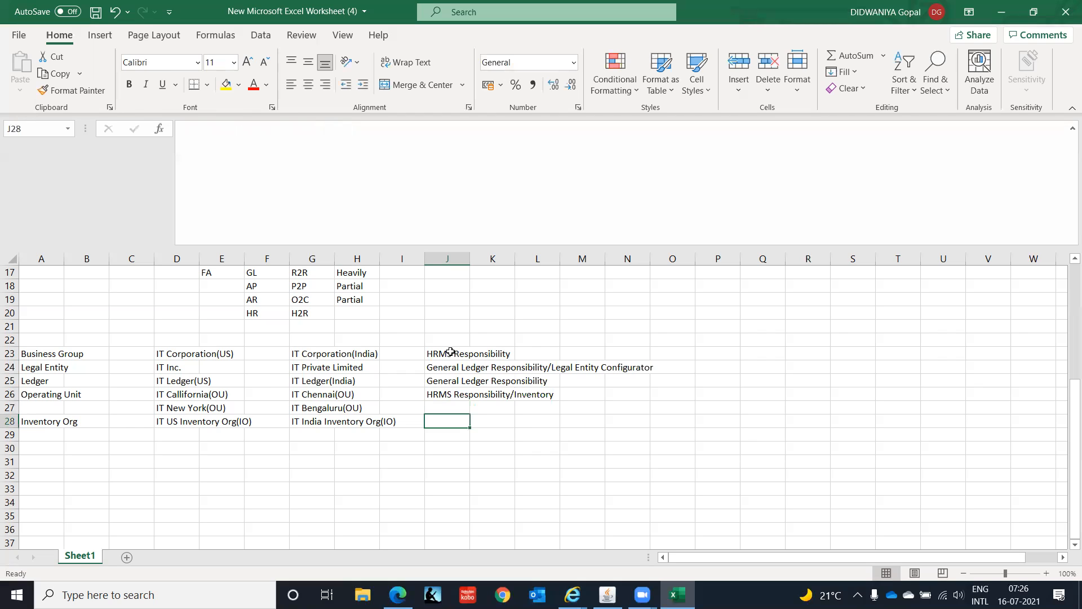
key(Up)
key(Up)
key(ctrl+c)
key(Down)
key(Down)
key(Return)
- Review the responsibilities in column J, rows 23 to 28, against the organization structure levels
key(Up)
key(Up)
key(Up)
key(Up)
key(Up)
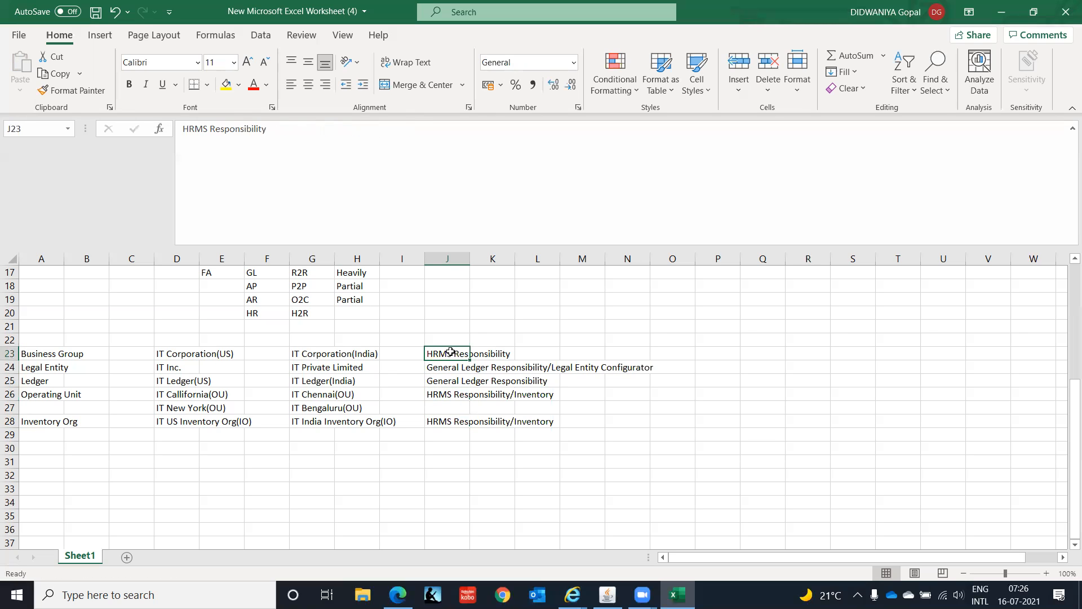
key(Down)
key(Down)
key(Down)
key(Down)
key(Down)
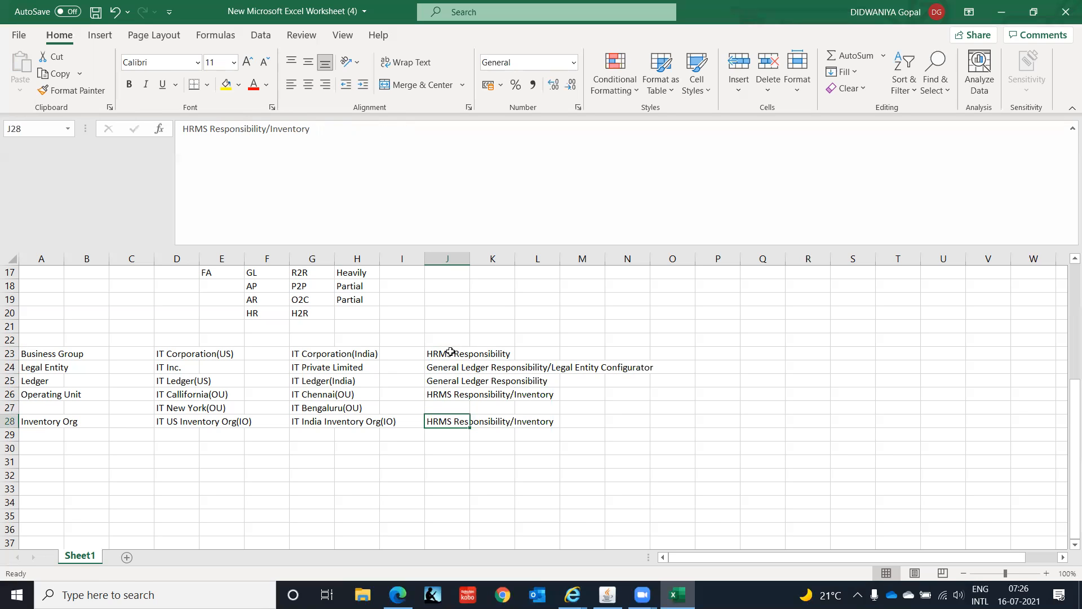
key(Up)
key(Up)
key(Up)
key(Up)
key(Up)
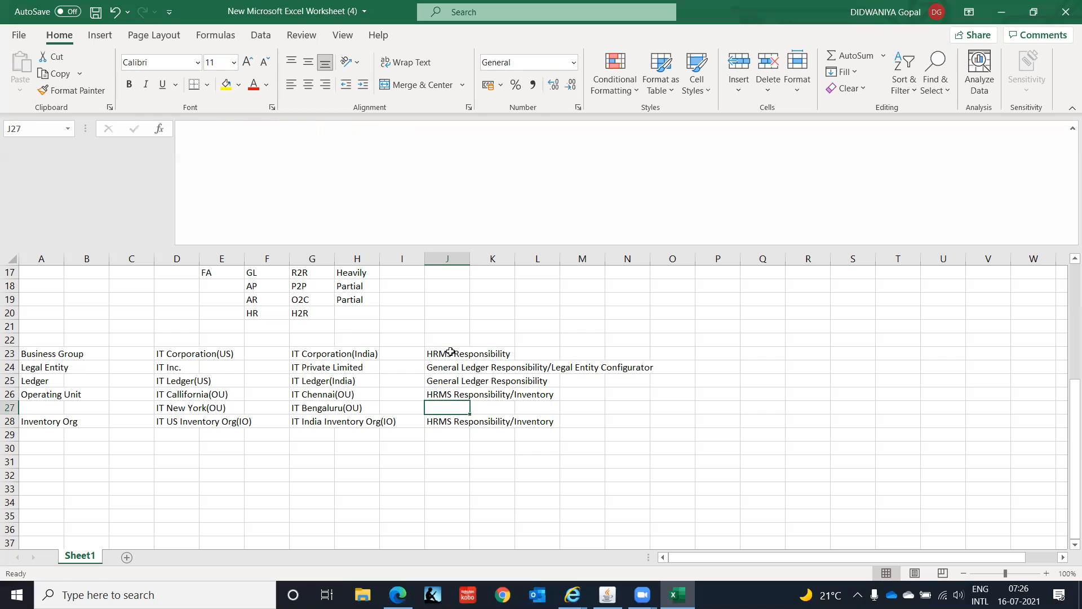
key(Down)
key(Down)
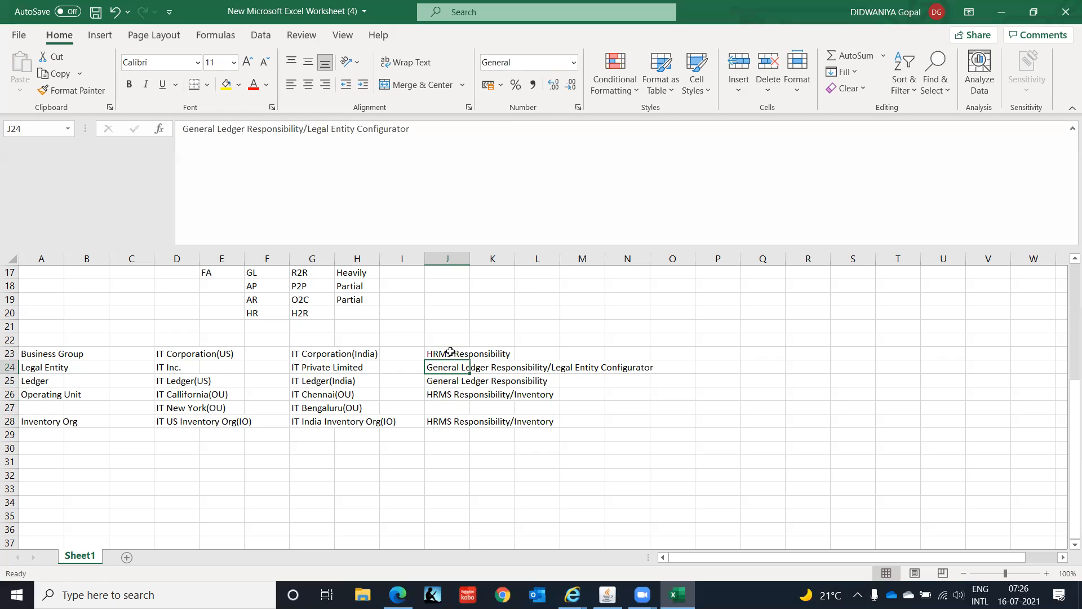
key(Down)
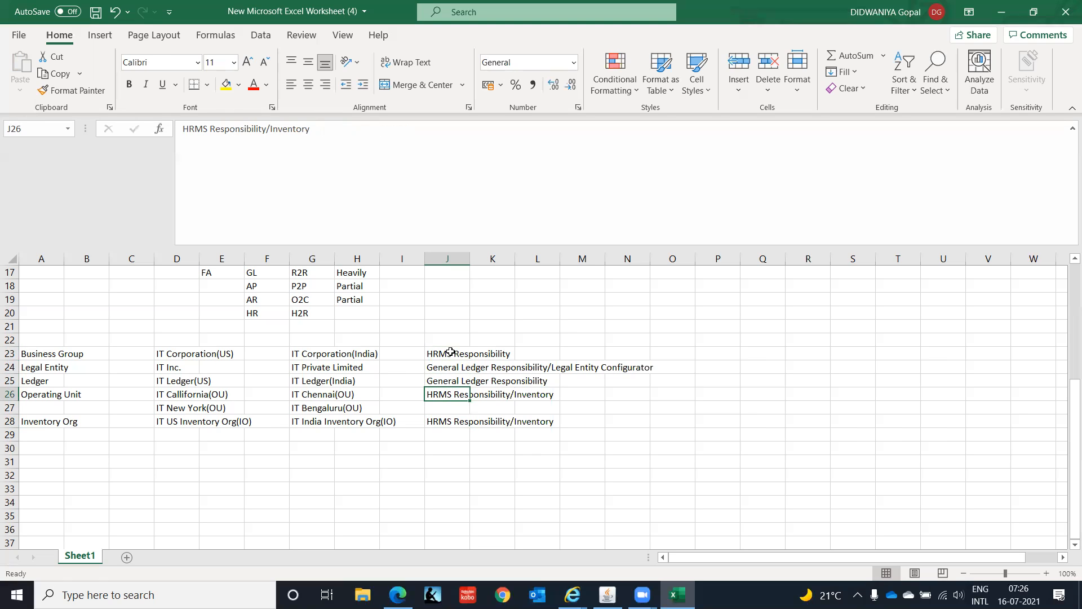
key(Down)
key(Down)
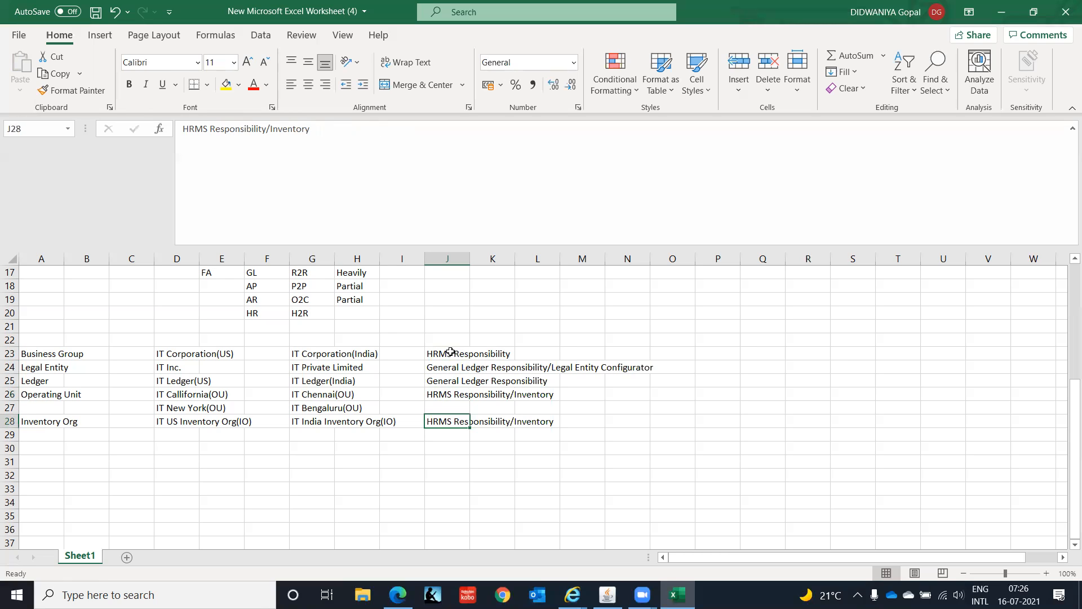
key(Down)
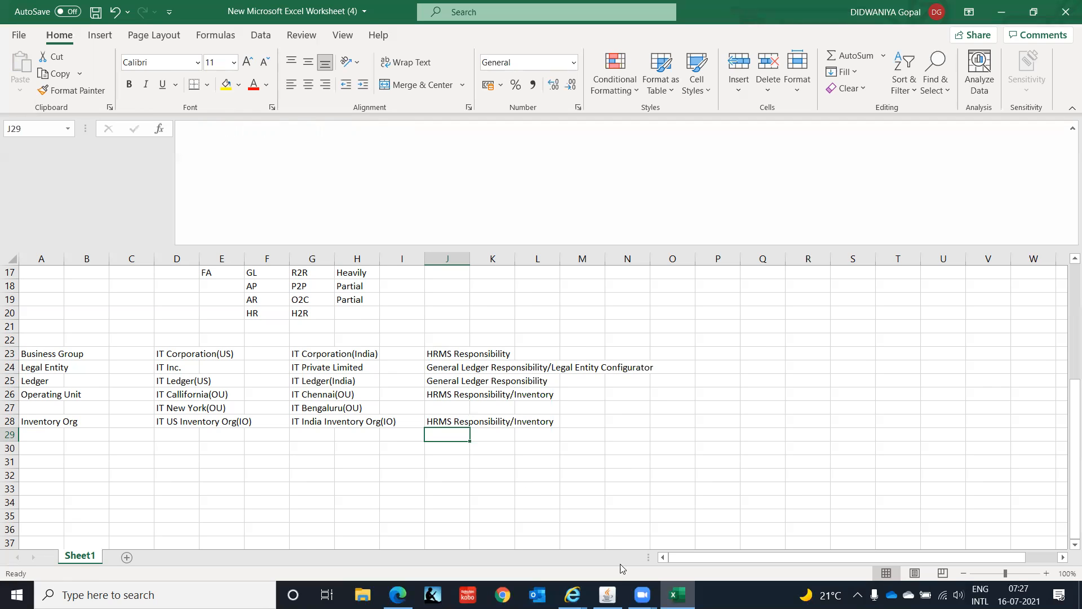
- Switch to Oracle Applications and open the responsibility definition form from the System Administrator security functions
click(608, 595)
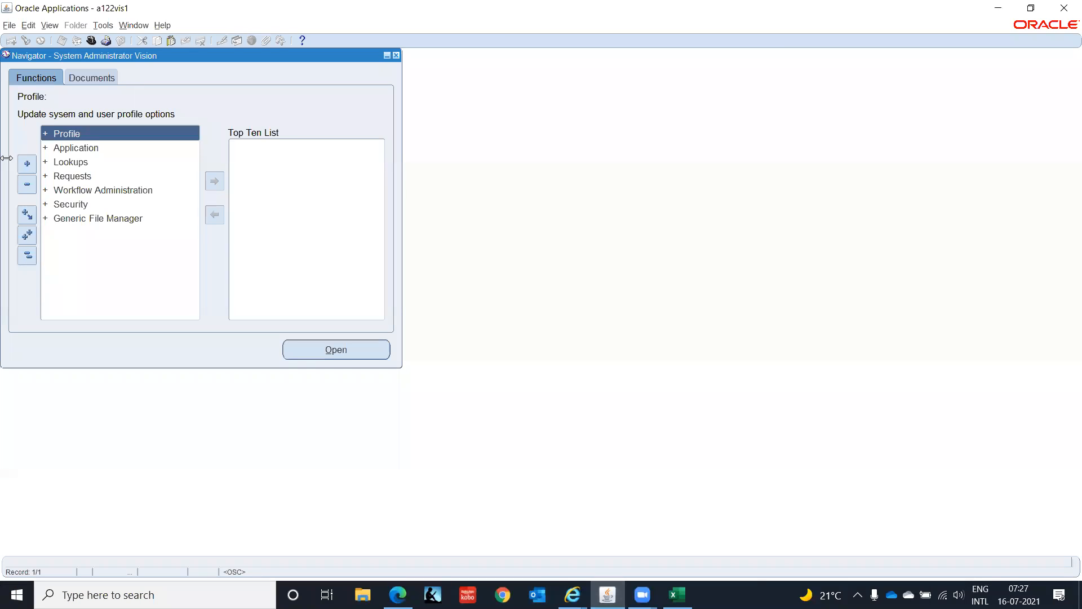
click(27, 256)
click(60, 207)
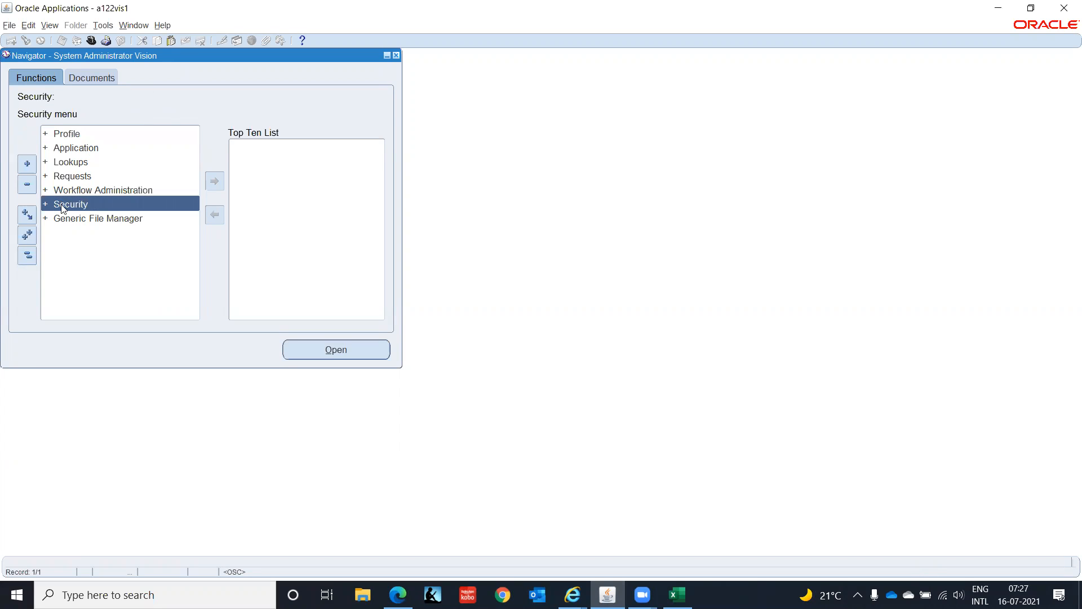
double_click(62, 205)
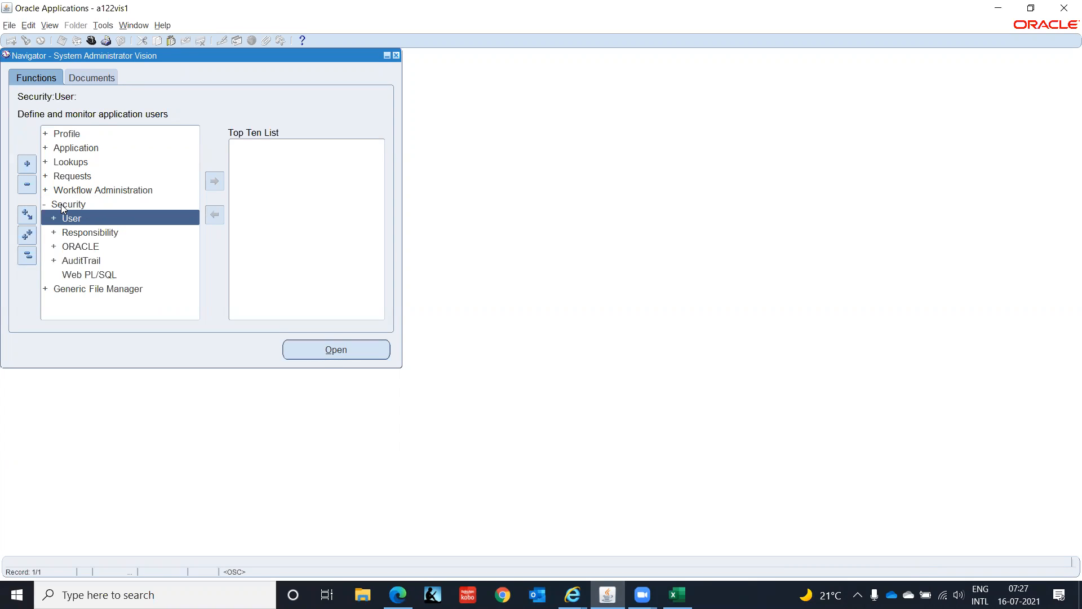
key(Down)
key(Return)
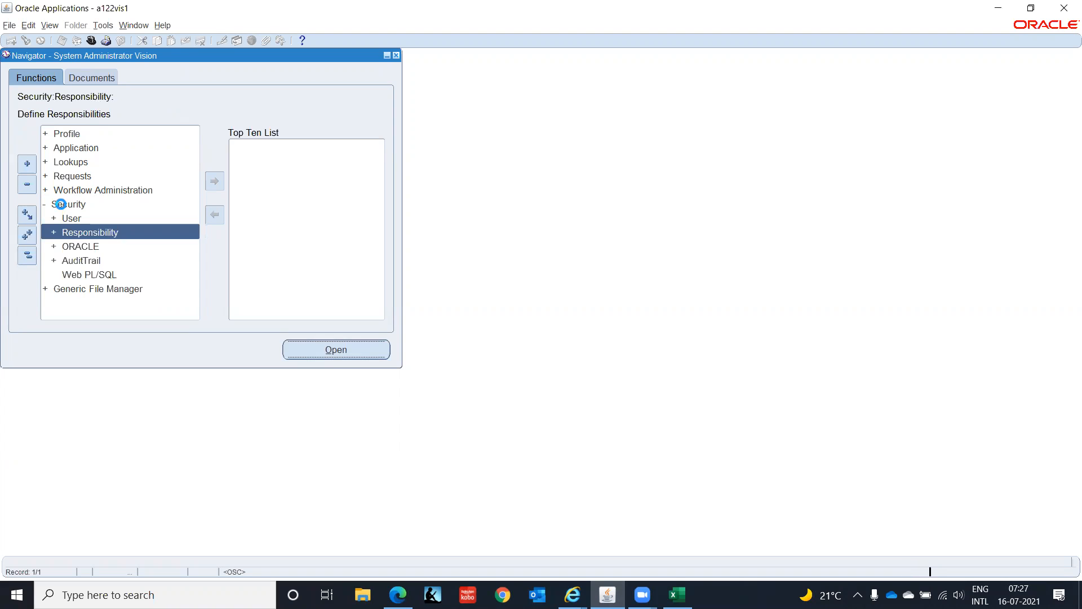
key(Return)
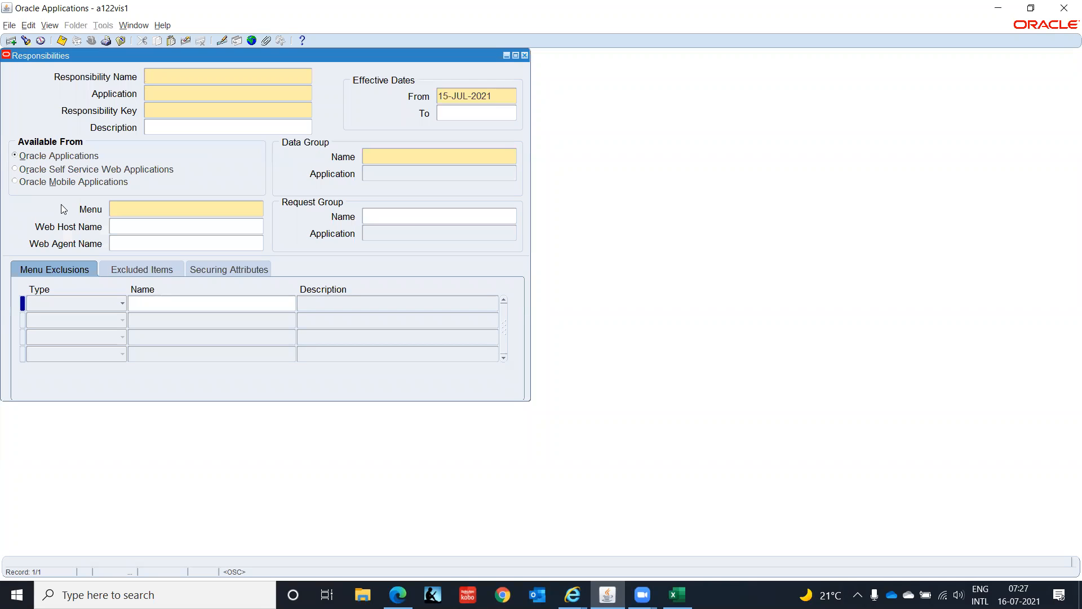
- Open the Oracle 09112020 workbook from the IVAS - Oracle folder in File Explorer
click(362, 595)
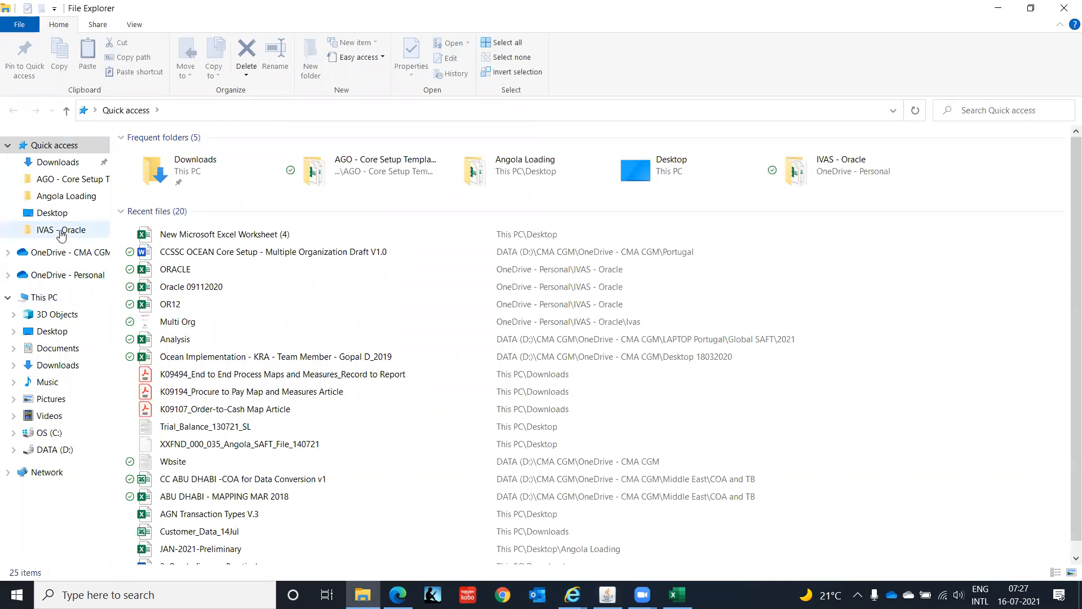
click(61, 232)
double_click(192, 153)
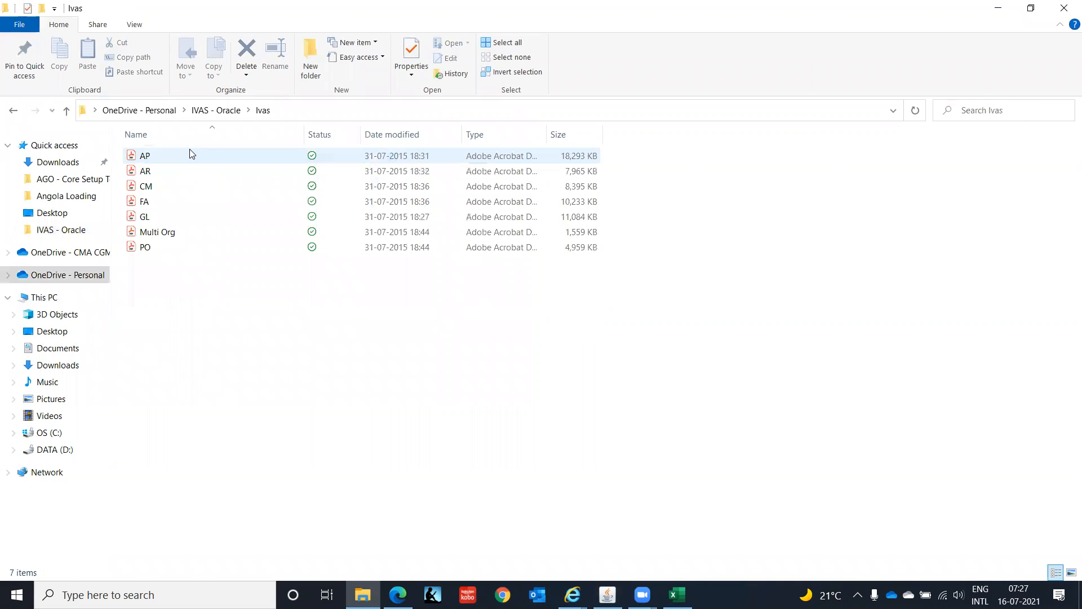
click(218, 114)
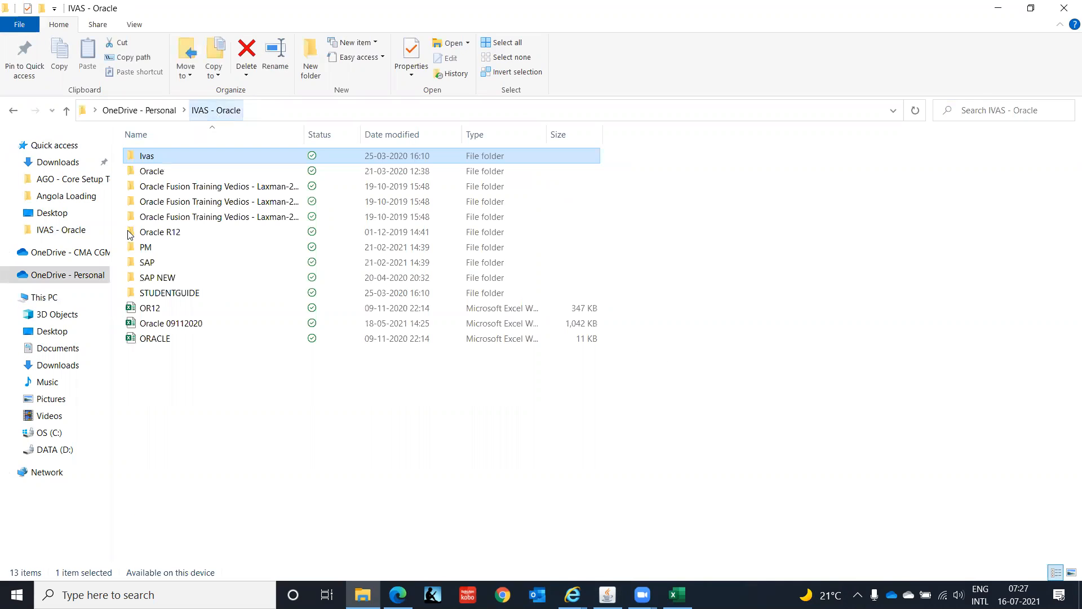
click(175, 323)
click(175, 323)
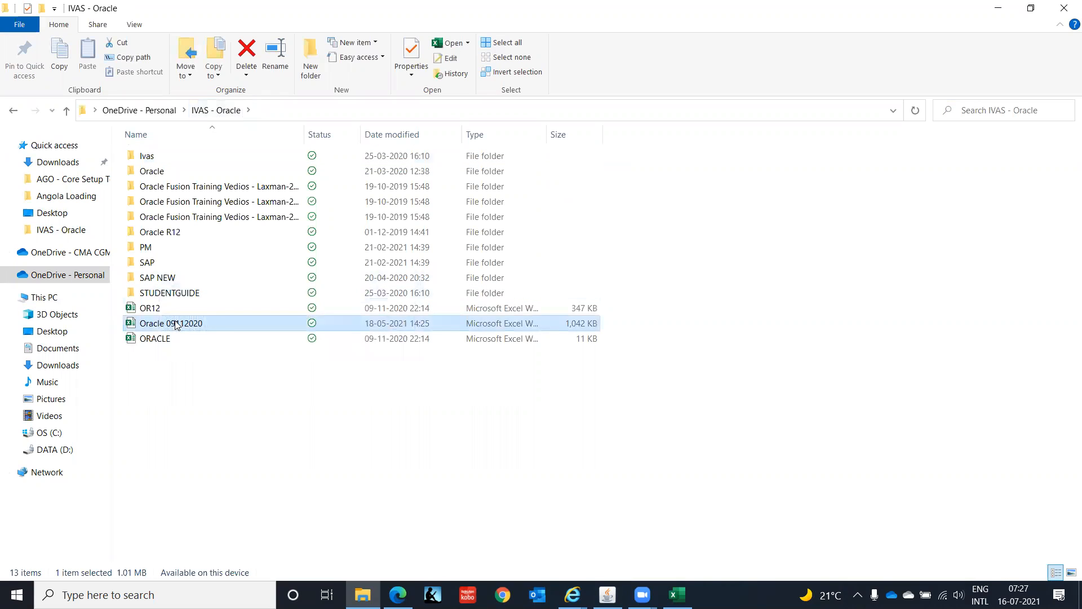
click(195, 344)
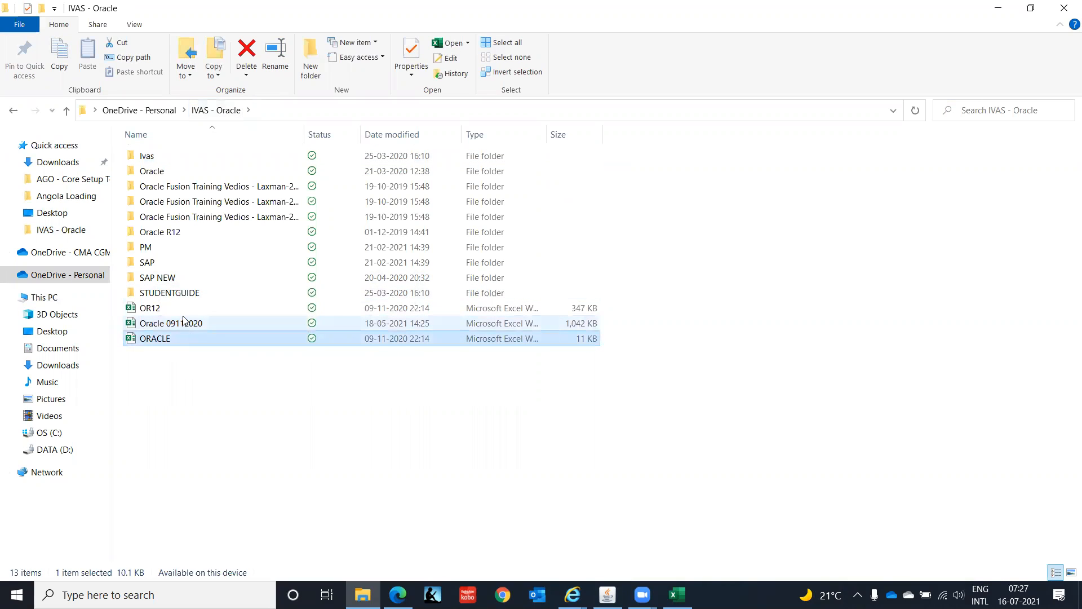
double_click(182, 318)
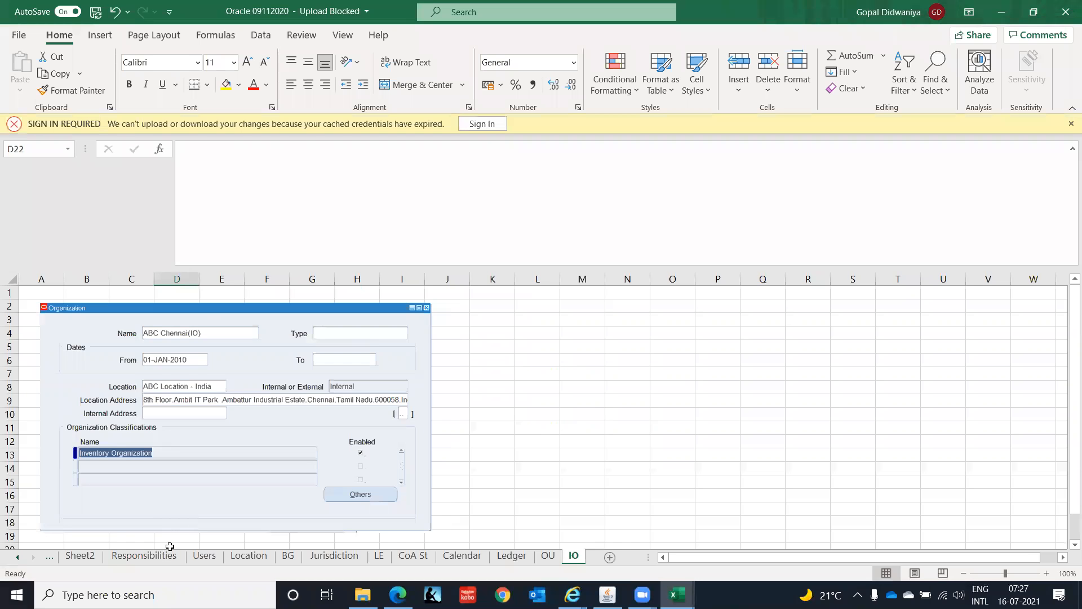
- Examine the sample responsibility definitions on the Responsibilities sheet down to the General Ledger example, and return to Oracle Applications
click(148, 555)
click(699, 376)
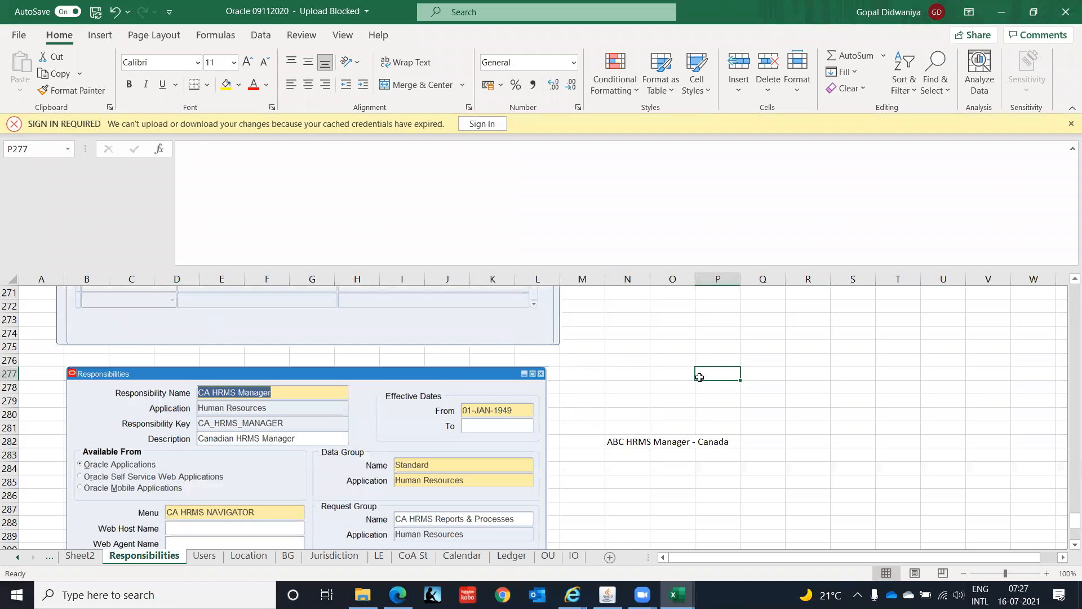
key(ctrl+Home)
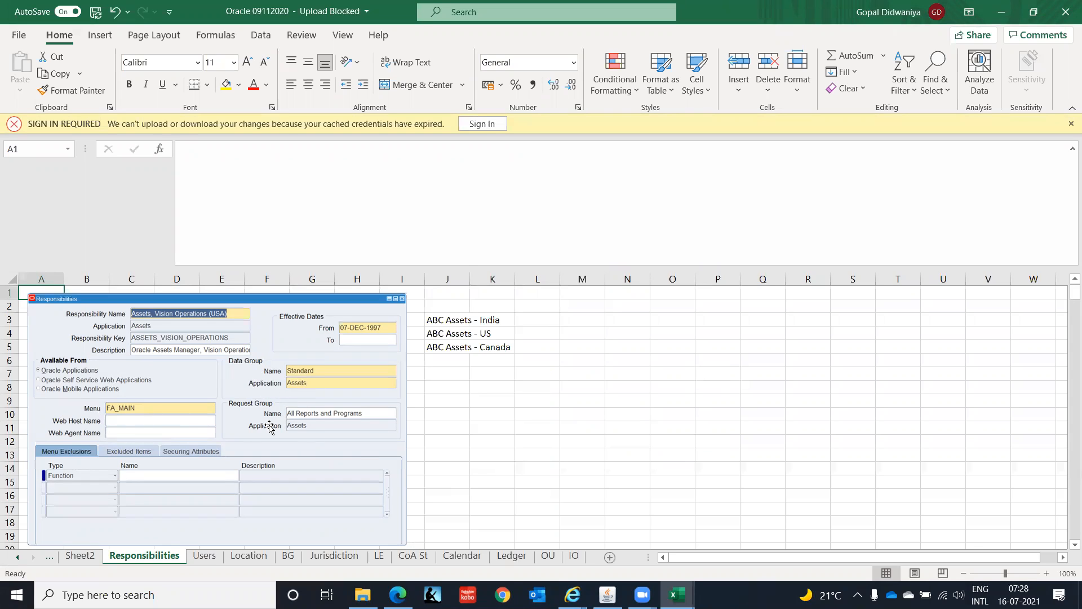
click(643, 442)
key(Down)
key(Down)
key(Down)
key(Down)
key(Down)
key(Down)
key(Down)
key(Down)
key(Down)
key(Down)
key(Down)
key(Down)
key(Down)
key(Down)
key(Down)
key(Down)
key(Down)
key(Down)
key(Down)
key(Down)
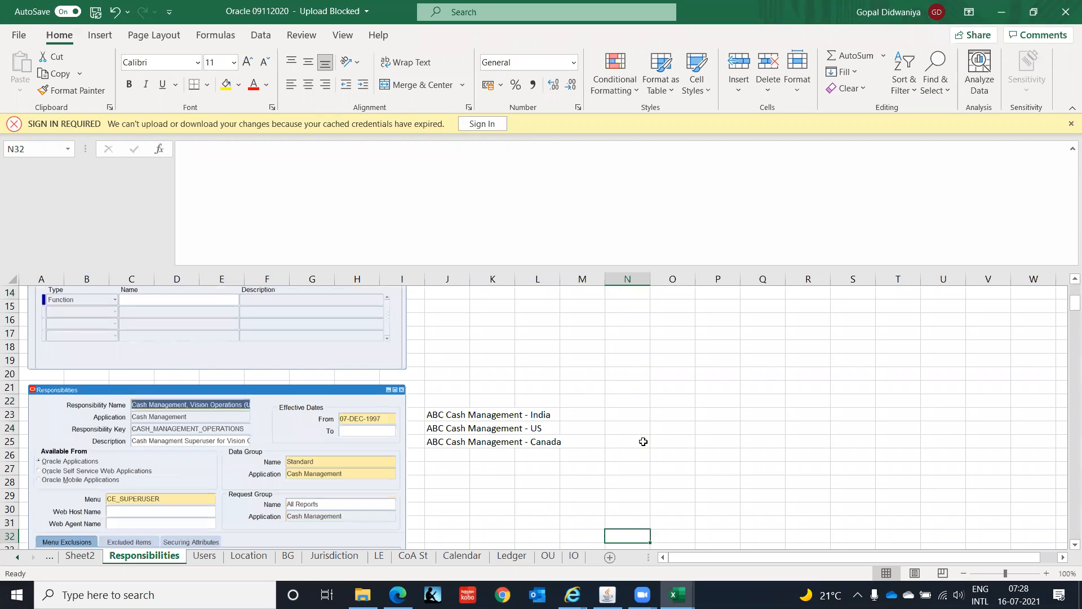
key(Down)
key(Down)
key(Down)
key(Down)
key(Down)
key(Down)
key(Down)
key(Down)
key(Down)
key(Down)
key(Down)
key(Down)
key(Down)
key(Down)
key(Down)
key(Down)
key(Down)
key(Down)
key(Down)
key(Down)
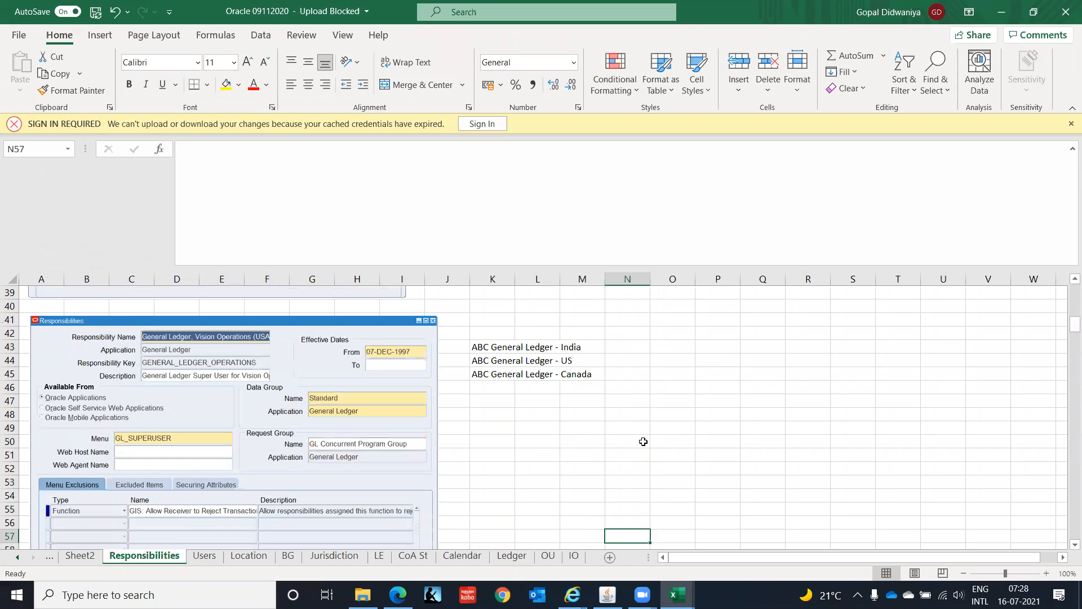
key(Down)
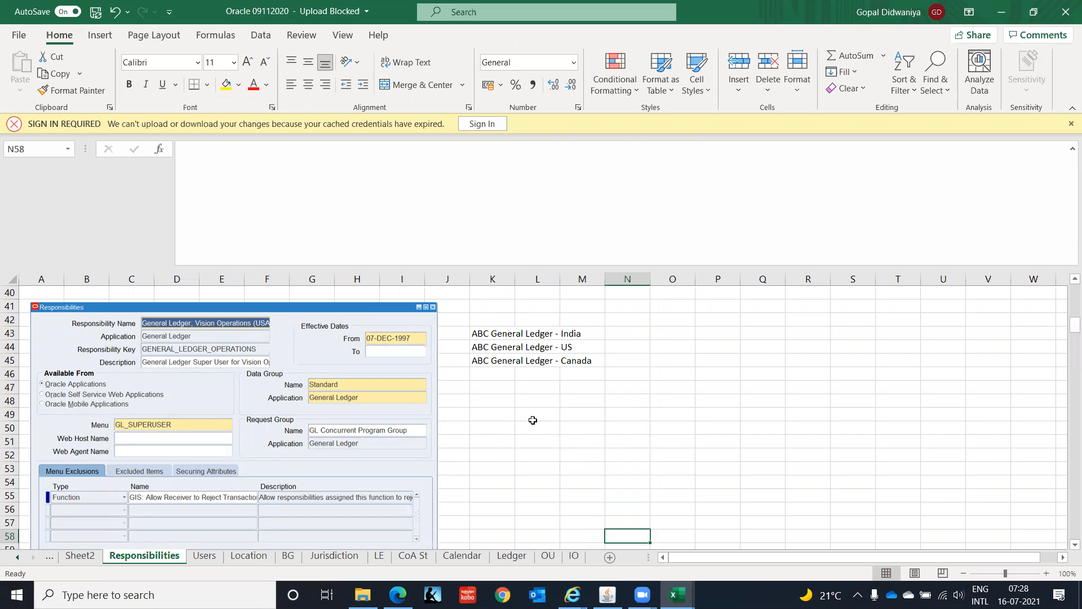
click(533, 420)
key(Down)
key(Down)
key(Down)
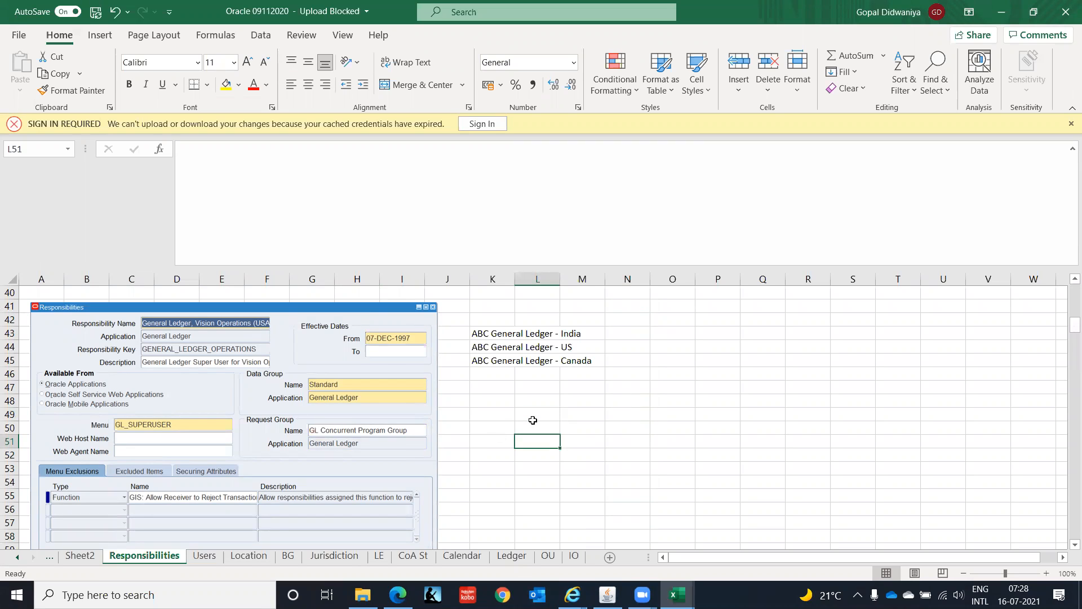
key(Down)
key(Down)
key(Down)
key(Down)
key(Down)
key(Down)
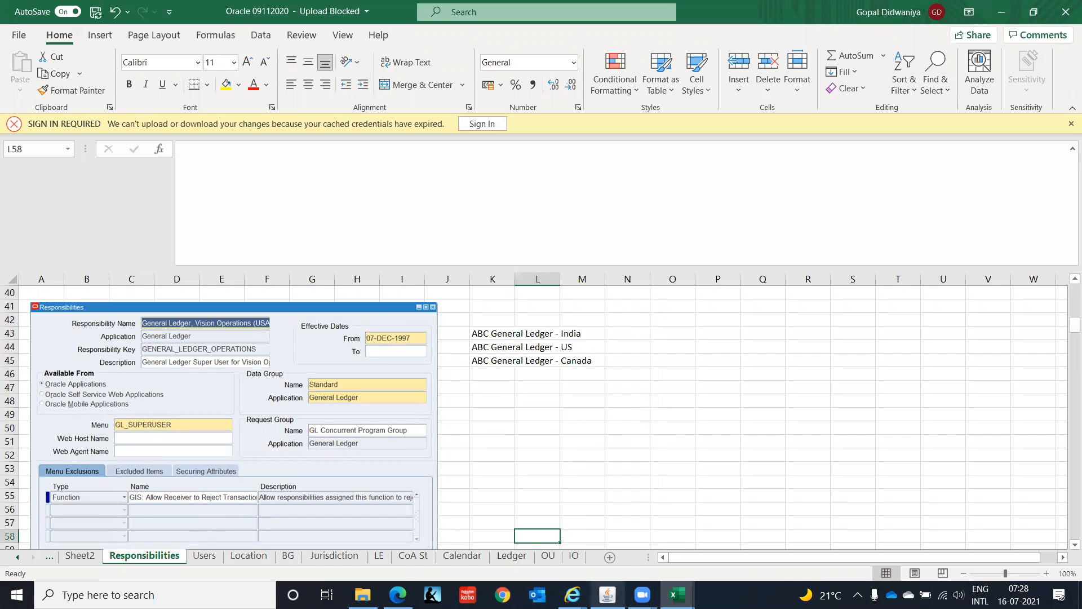
click(607, 595)
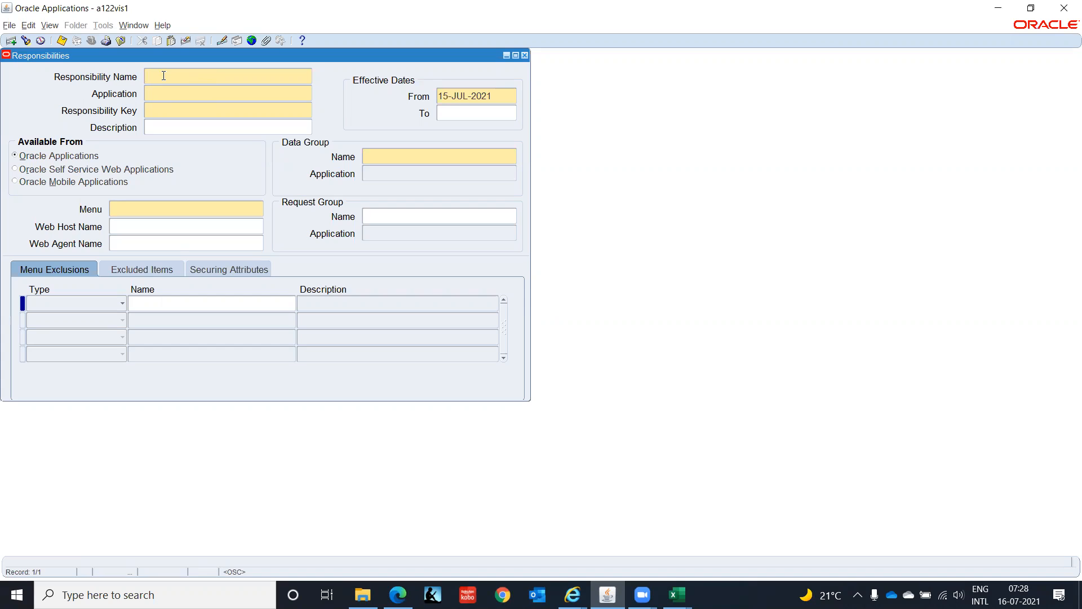
text(IT GENE)
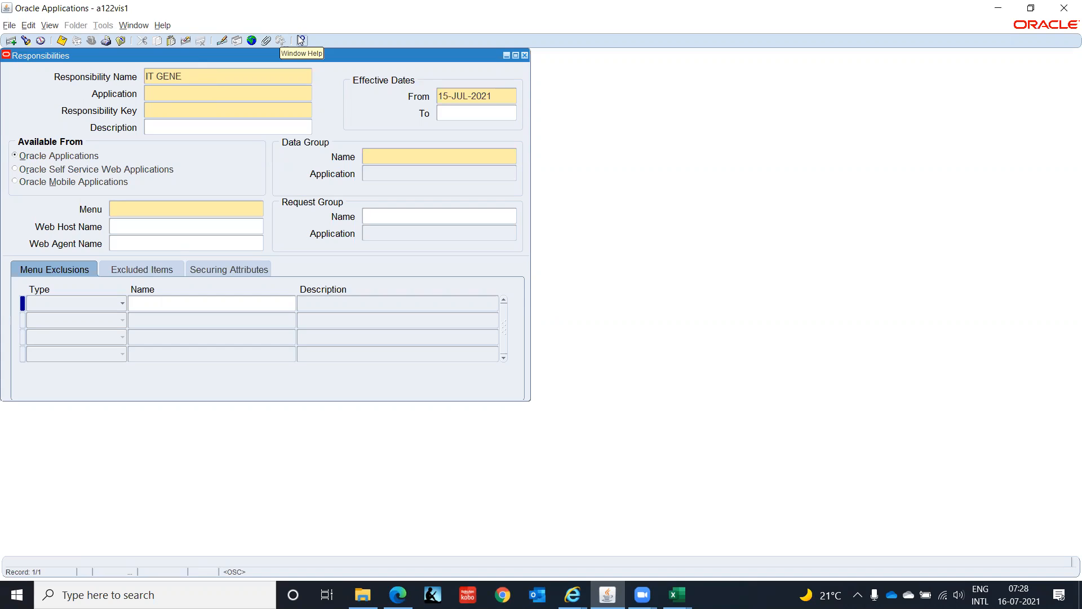
text(RAL LED)
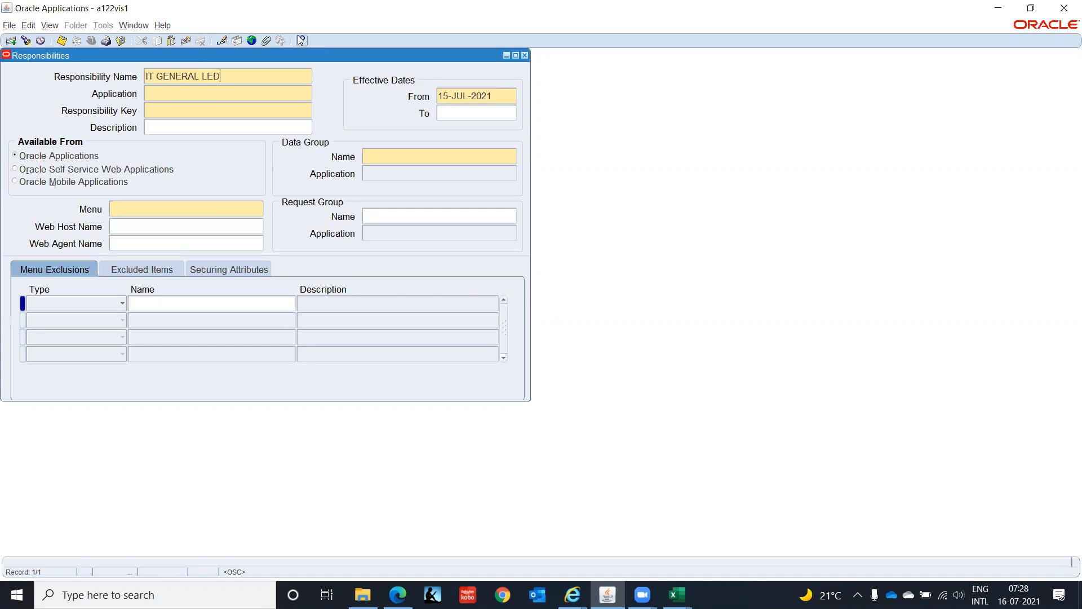
text(GER (IN))
- Set the responsibility name to "GL Super User, IT India", replacing the existing entry
drag(135, 91, 9, 99)
text(GL SUper)
key(BackSpace)
key(BackSpace)
key(BackSpace)
key(BackSpace)
text(uper User, IT India)
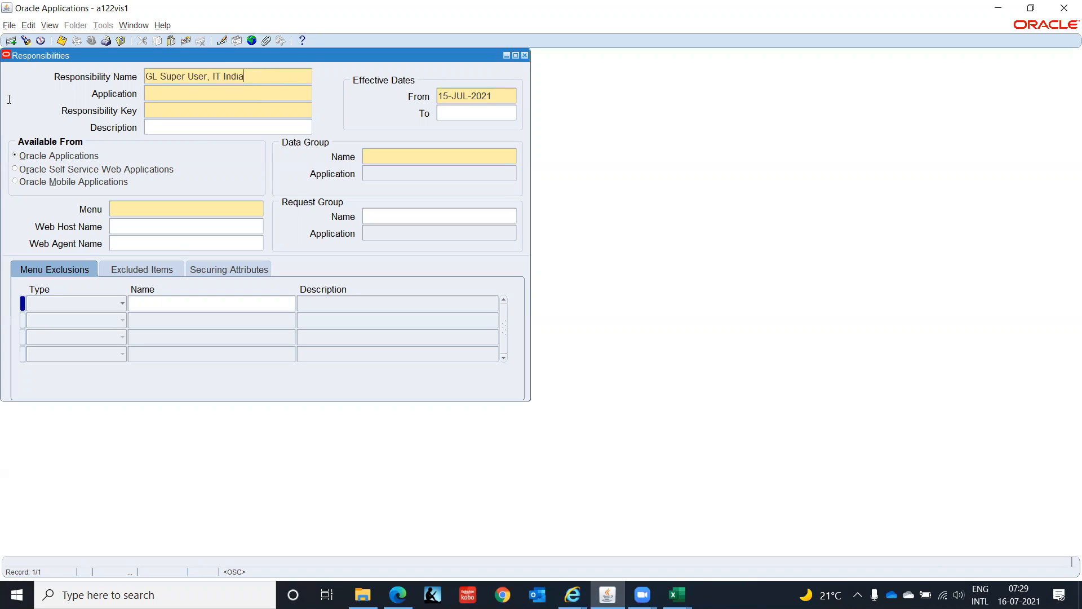
- Set the responsibility's application to General Ledger
key(Tab)
text(Gene)
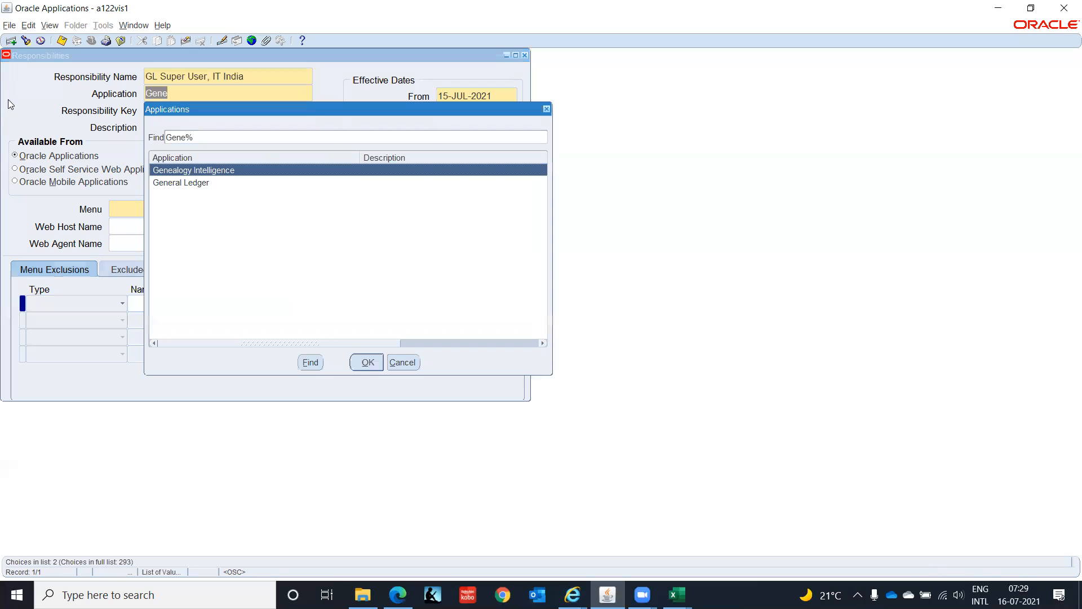
key(Down)
key(Return)
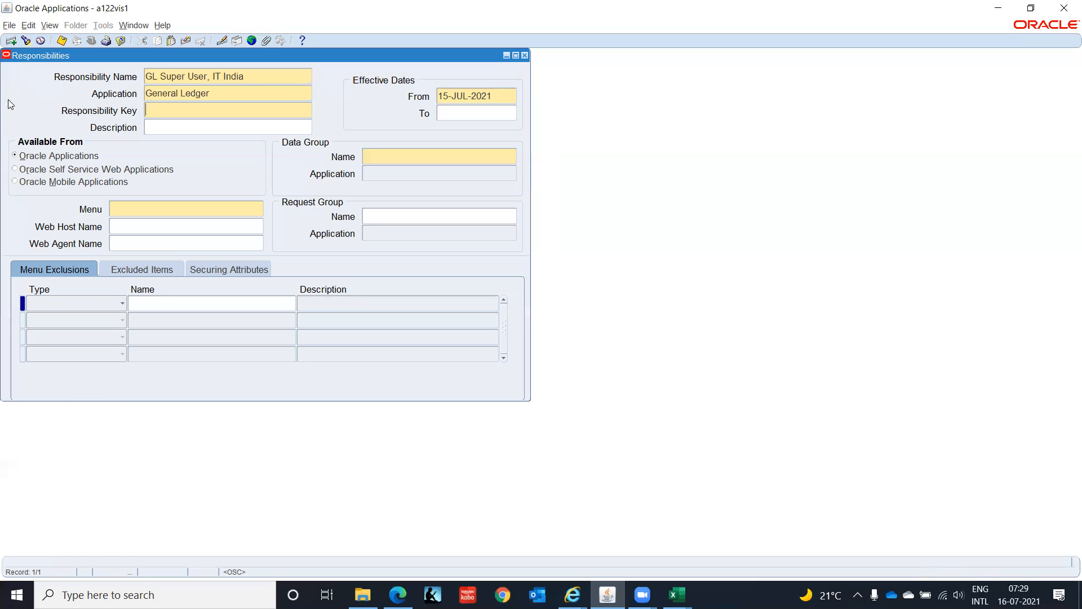
- Enter GL_SUPERUSER_IT_INDIA as the responsibility key
text(GL_SUPERUSER_IT_INDIA)
key(Tab)
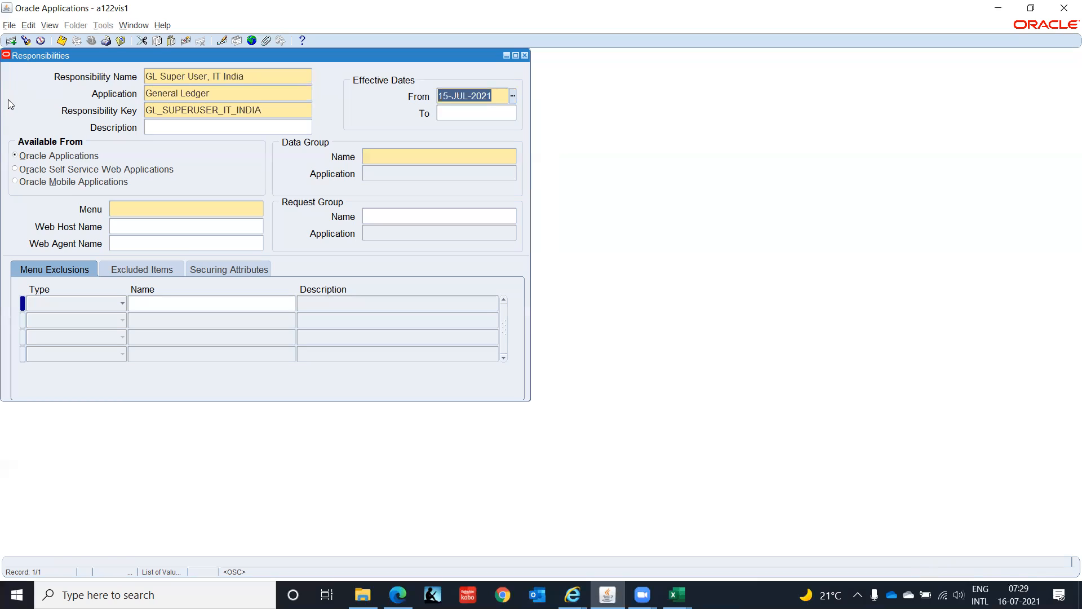
- Set the responsibility's effective start date to 01-JAN-2000
text(01)
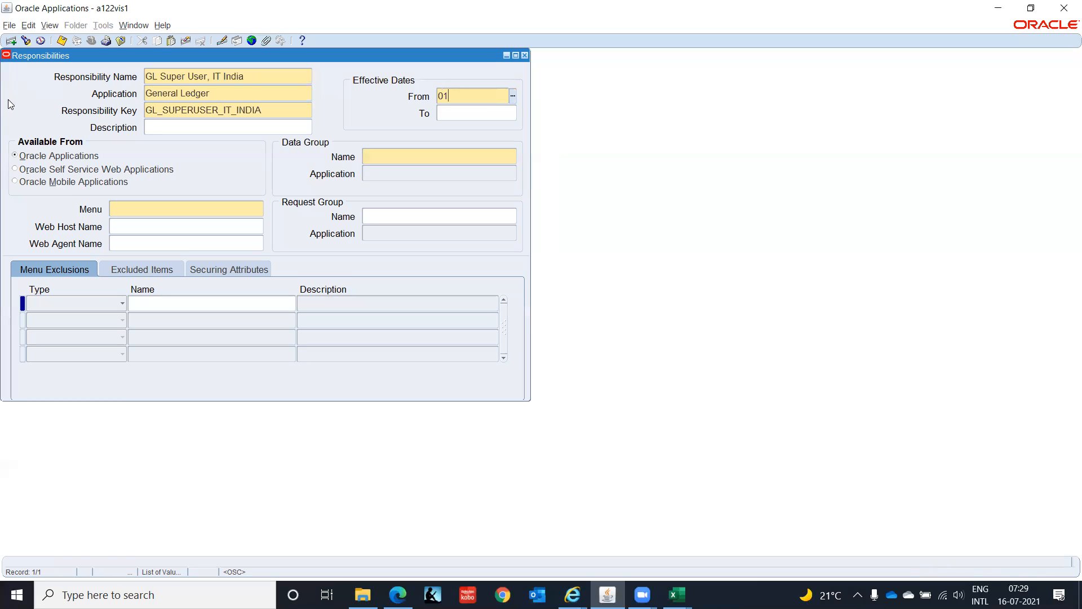
text(-JAN-2000)
key(Tab)
- Set the data group to Standard with the General Ledger application, following the sample definition in the workbook
click(380, 154)
key(alt+Tab)
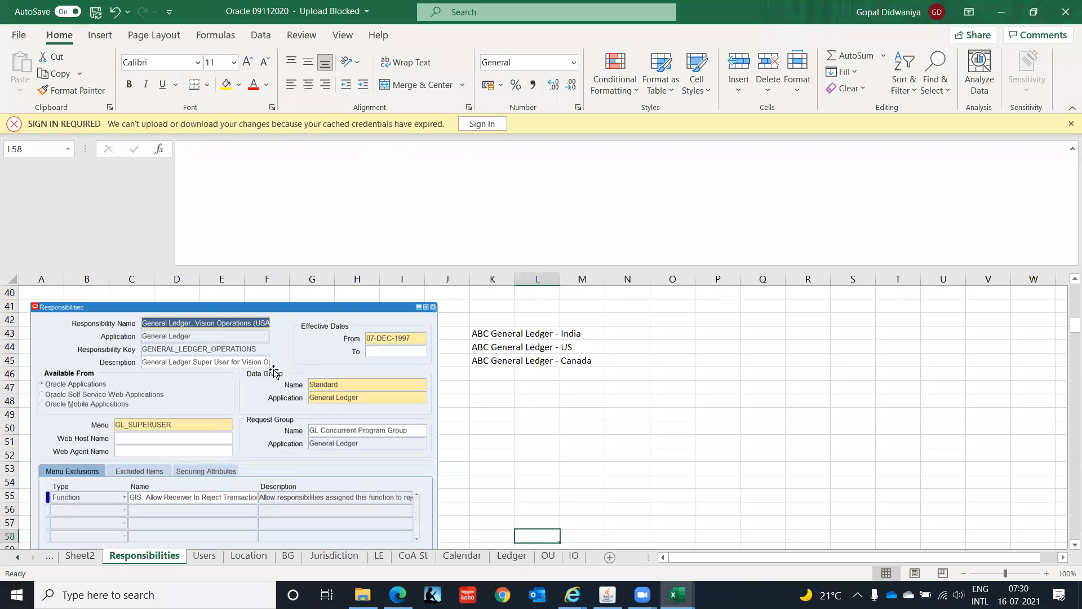
key(alt+Tab)
text(Stand)
key(Tab)
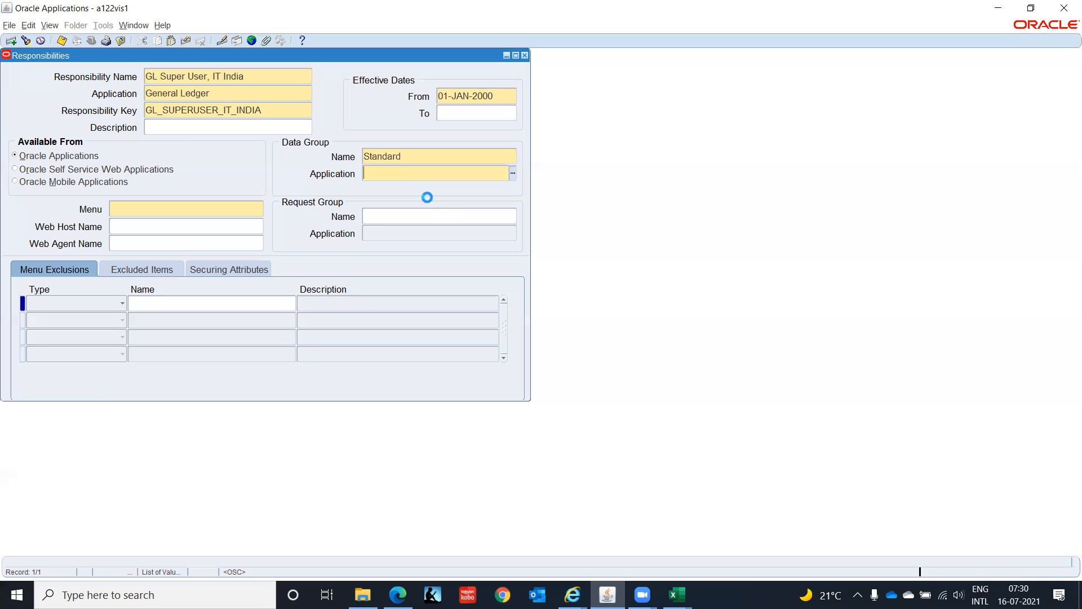
text(Gene)
key(Tab)
- Check the sample's menu in the workbook and assign the GL_SUPERUSER menu to the responsibility
key(alt+Tab)
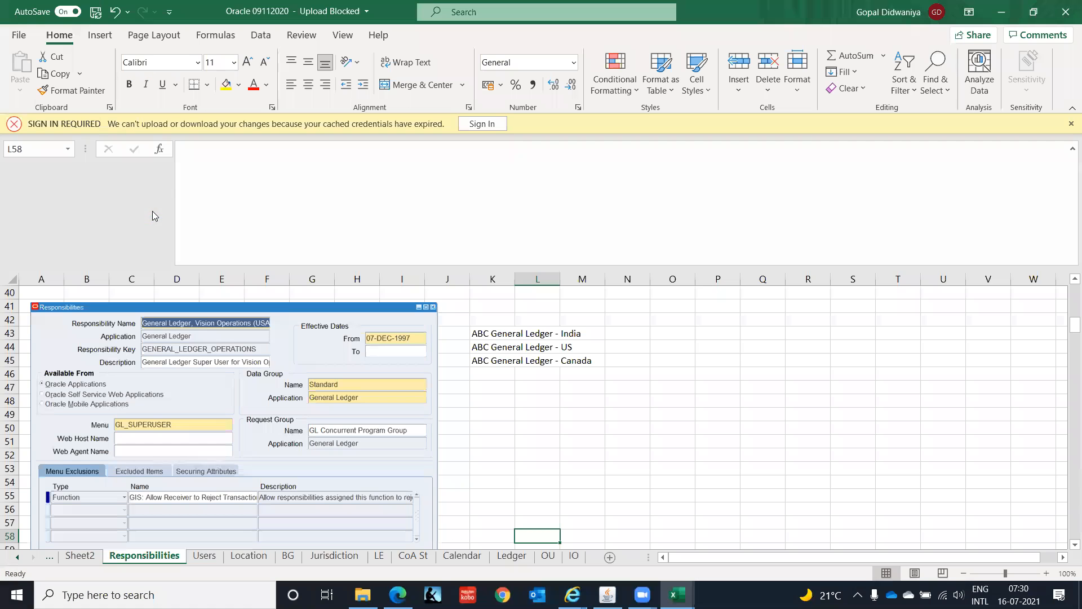
key(alt+Tab)
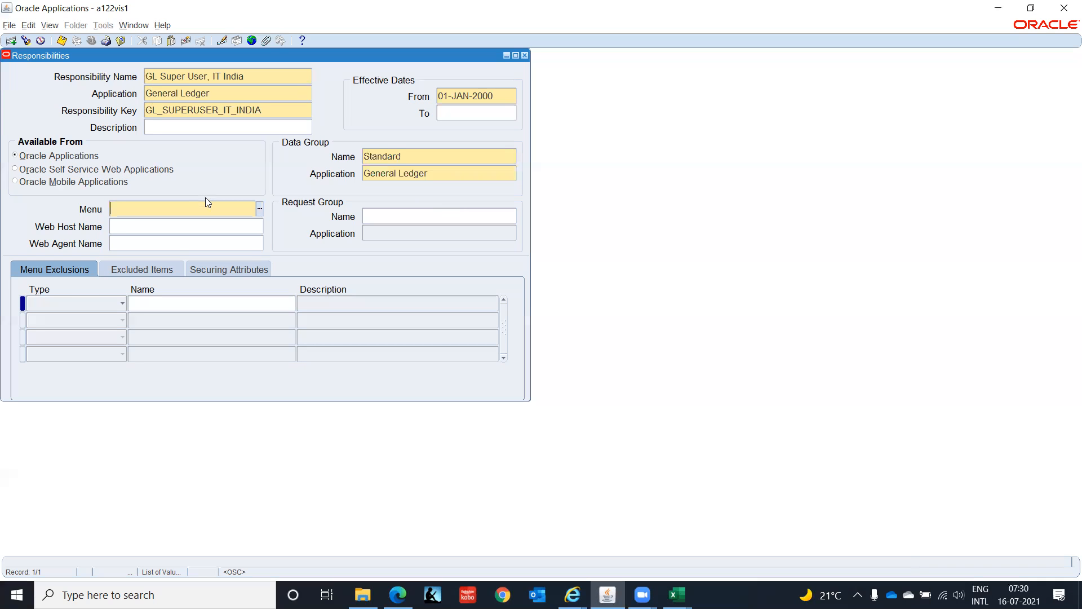
text(GL_SUPERUSER)
key(Tab)
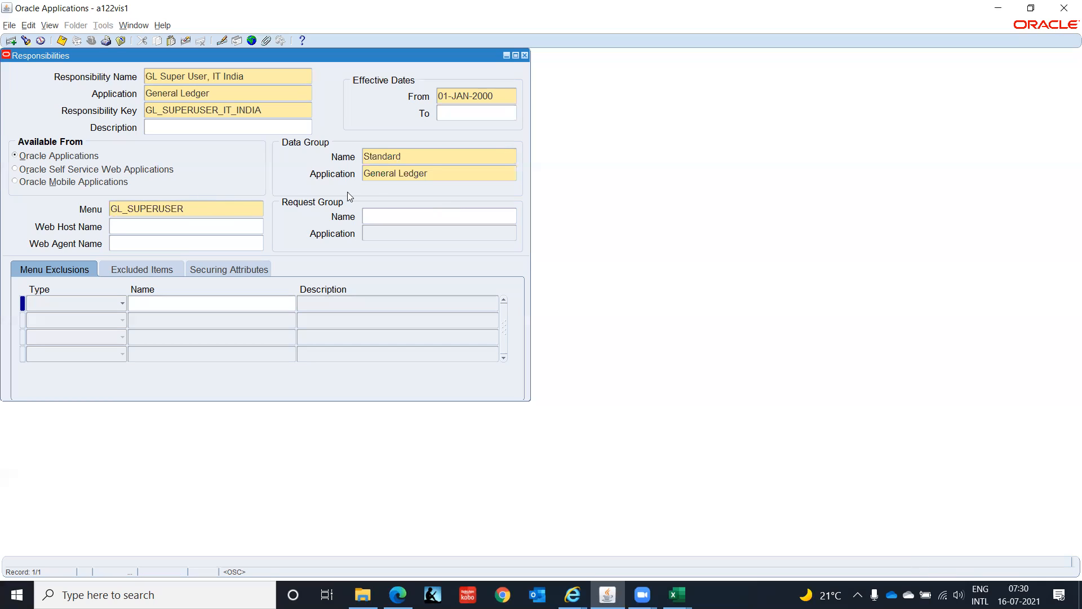
- Check the sample's request group, assign GL Concurrent Program Group to the responsibility, and save the record
click(383, 213)
key(alt+Tab)
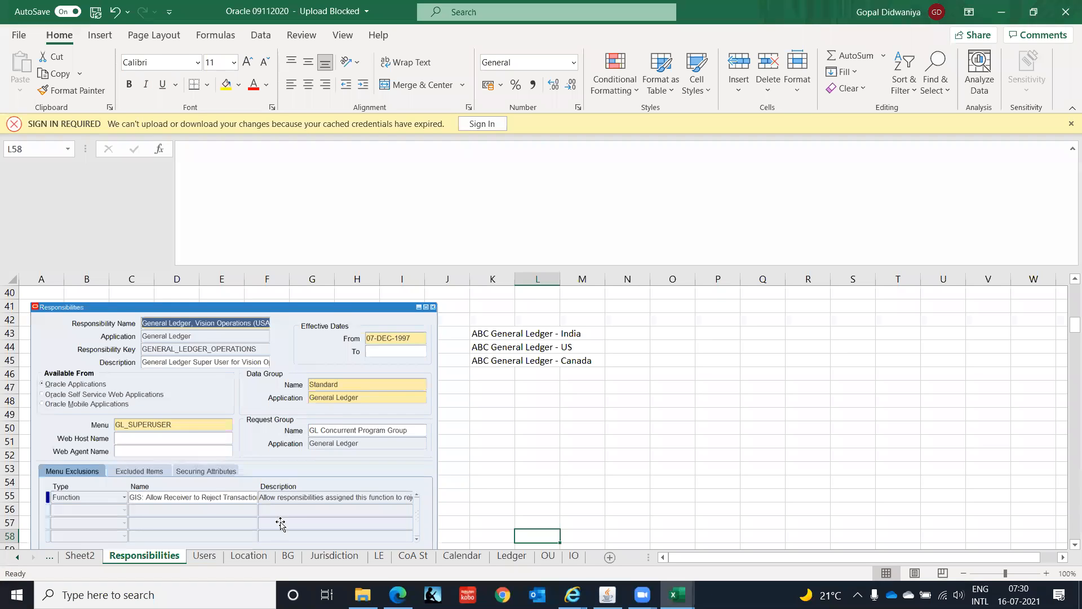
key(alt+Tab)
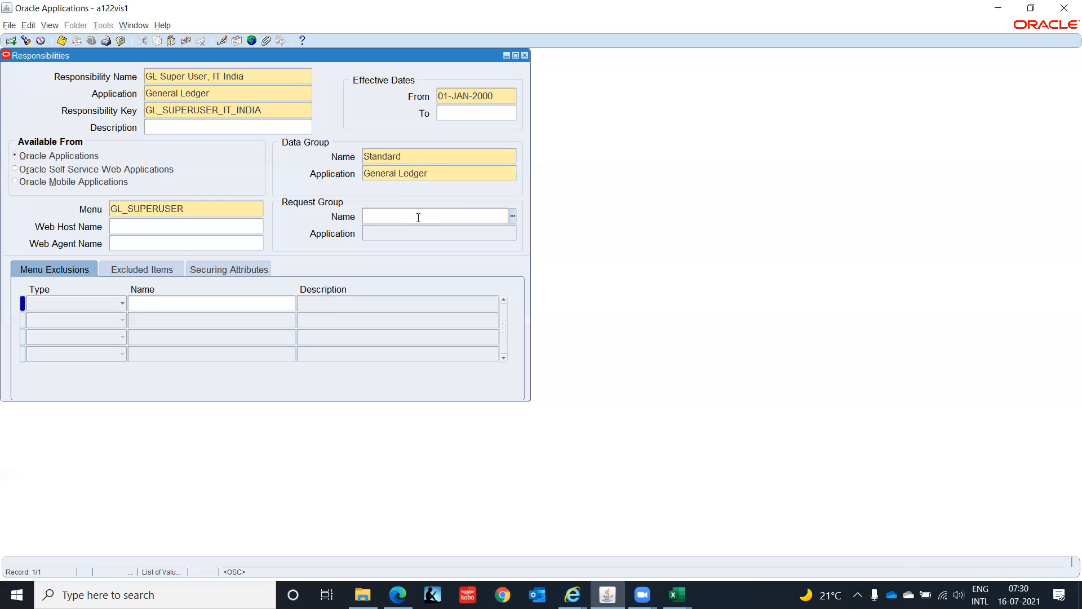
text(GL COncu)
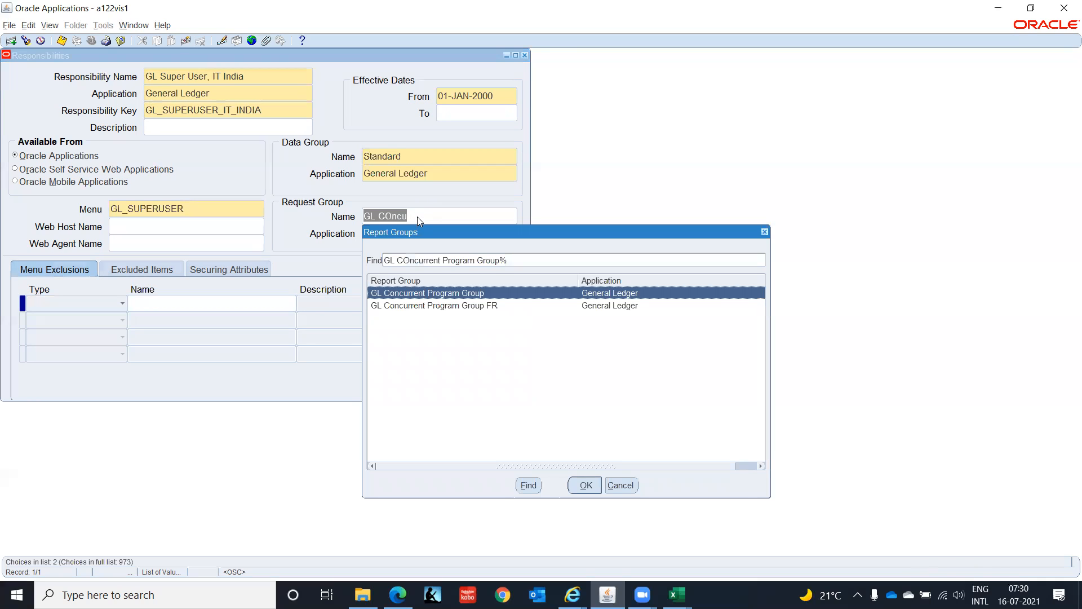
key(Return)
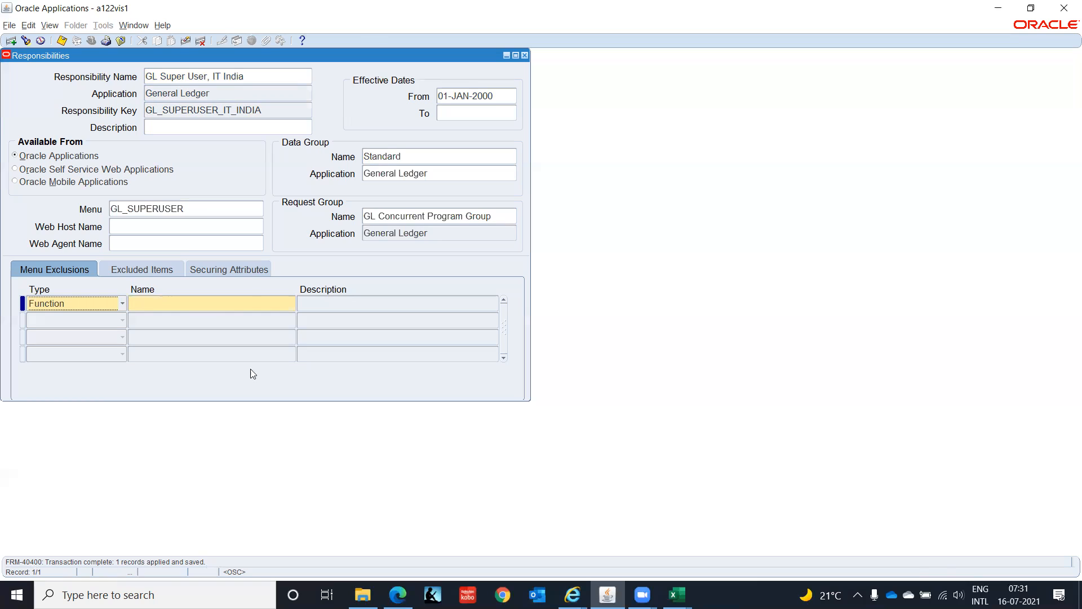
- Start a new blank responsibility record after the saved General Ledger super user for India
click(254, 83)
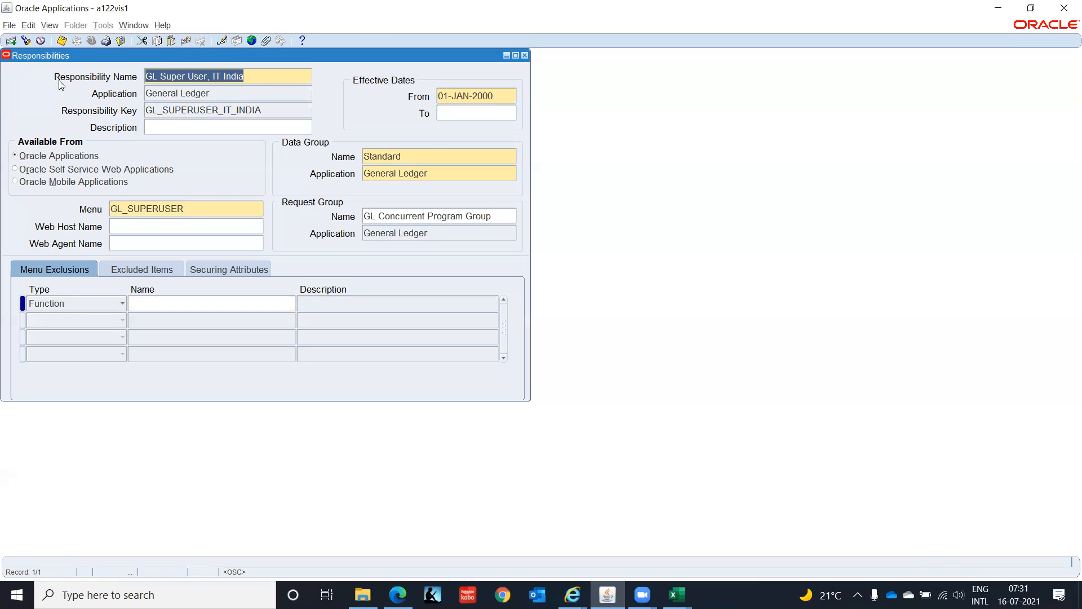
key(ctrl+Down)
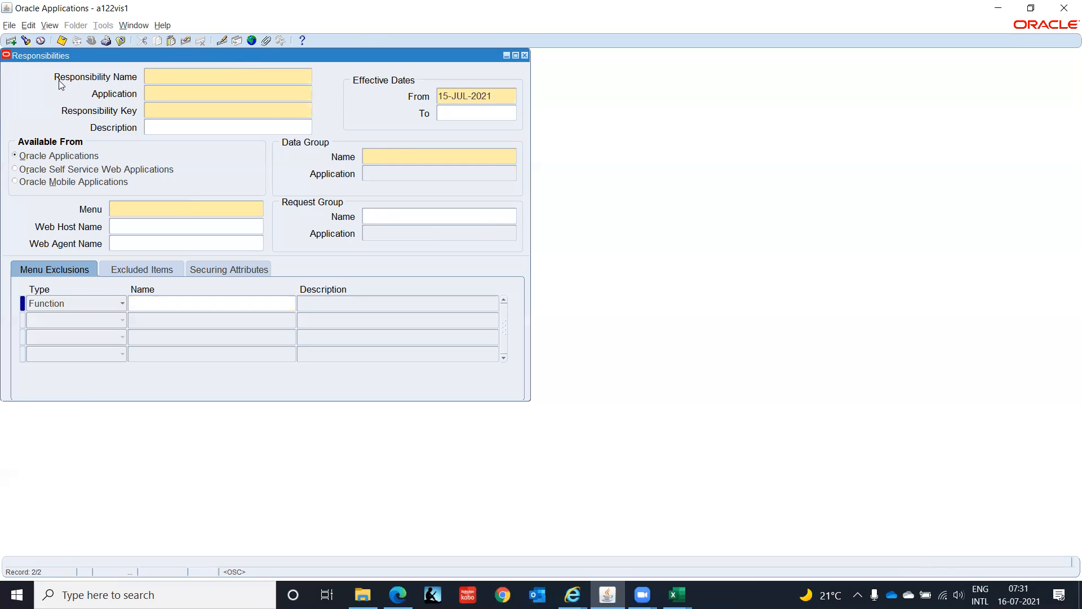
key(Up)
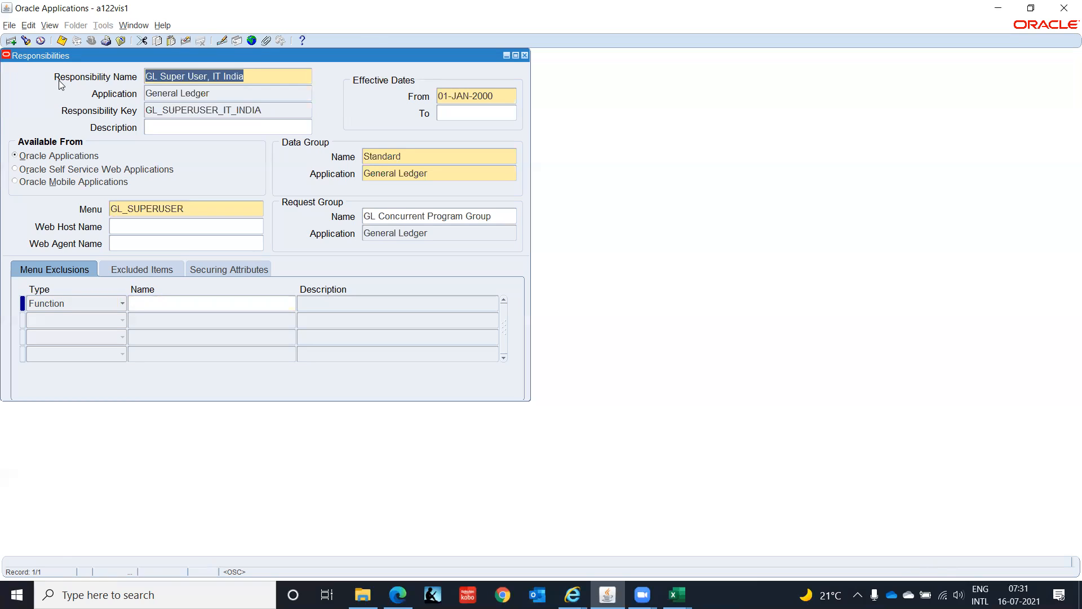
click(11, 41)
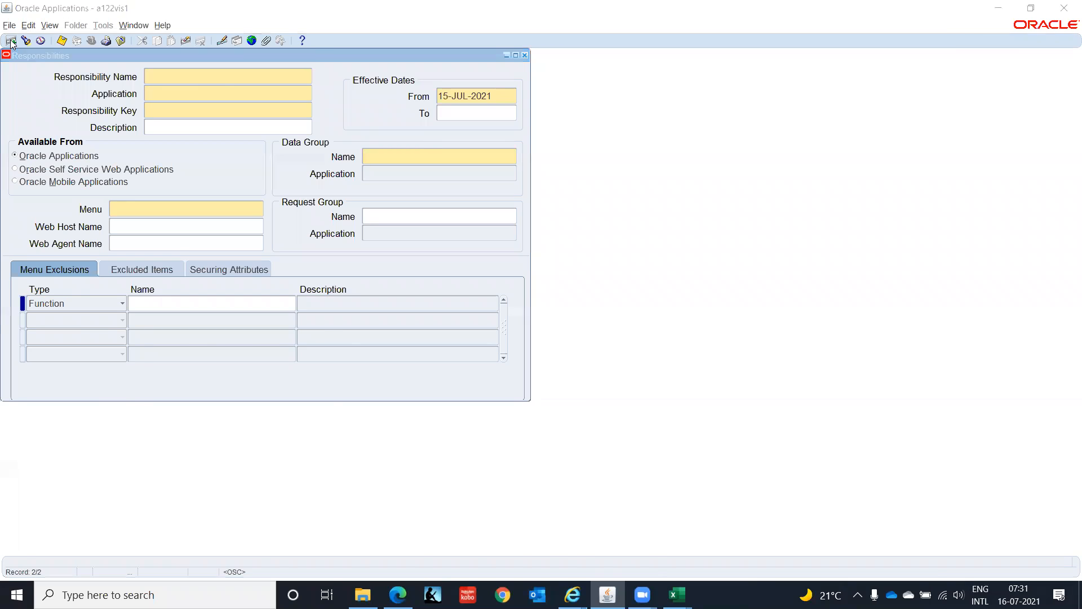
- Find the sample Inventory, Vision Operations (USA) definition on the Responsibilities sheet of the Oracle 09112020 workbook
key(alt+Tab)
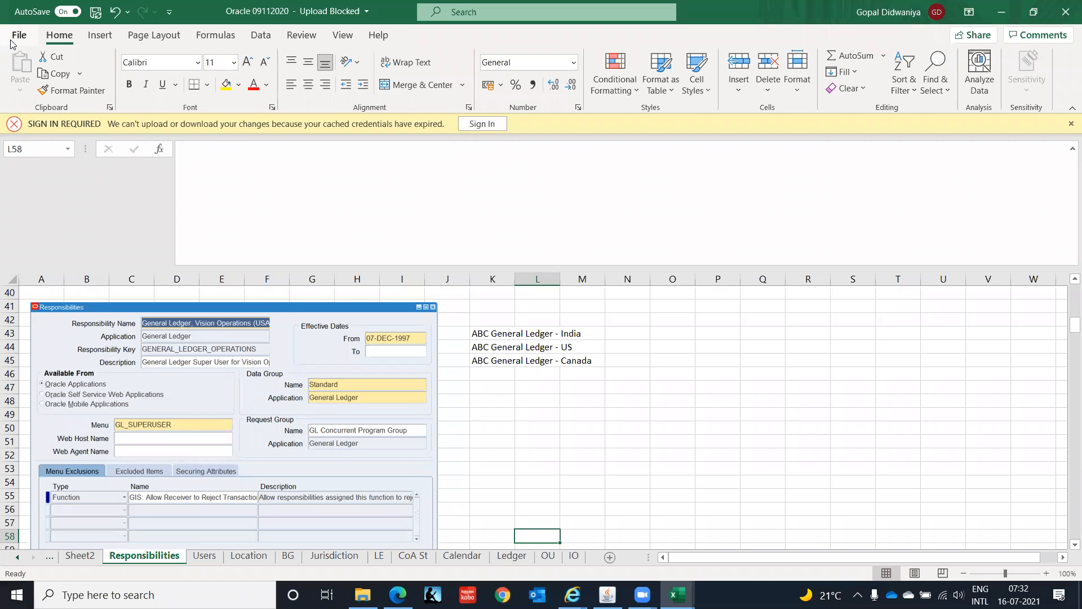
key(alt+Tab)
key(alt+Tab)
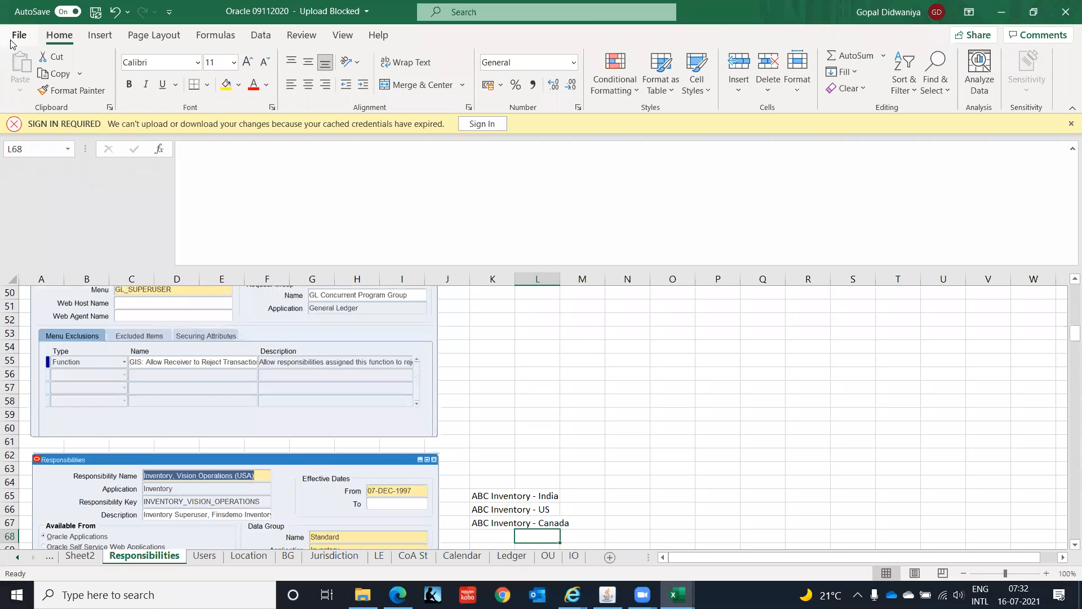
key(Down)
key(Down)
key(Down)
key(Down)
key(Down)
key(Down)
key(Down)
key(Down)
key(Down)
key(Down)
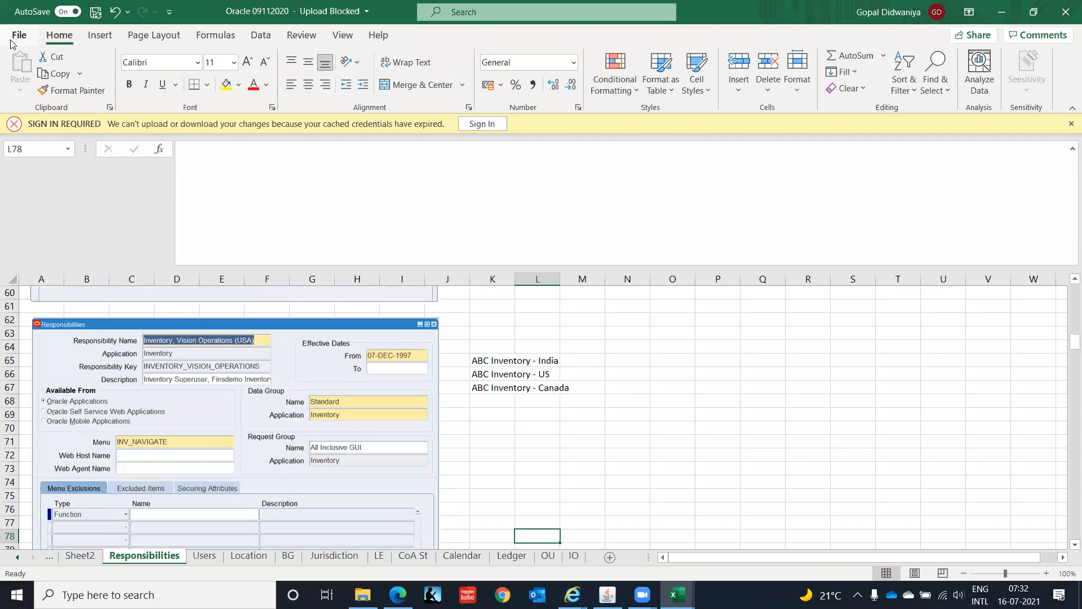
key(Down)
key(Down)
key(Down)
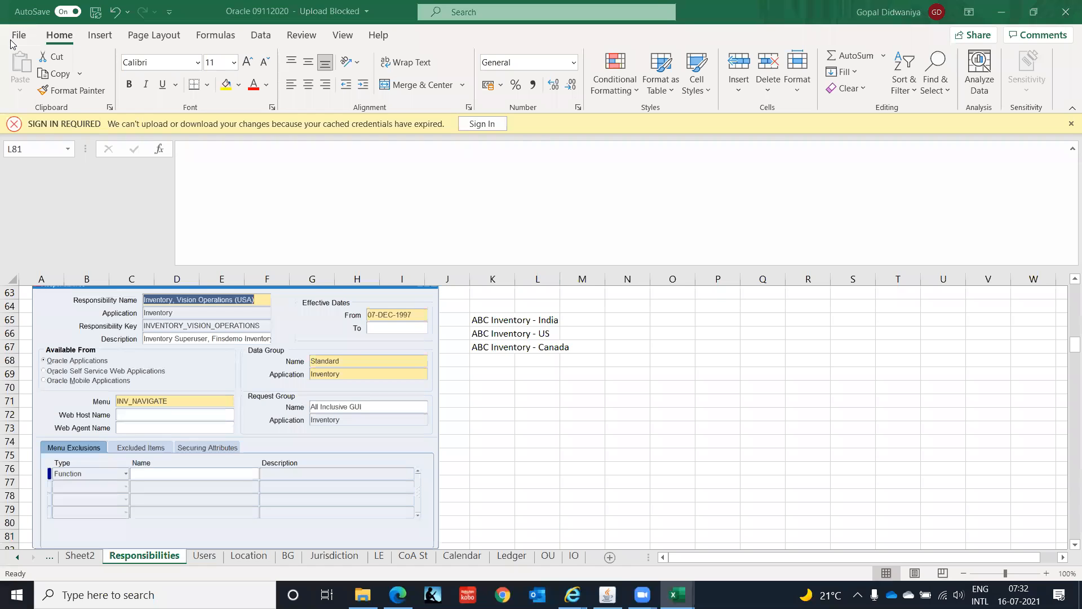
- Back in Oracle Applications, name the new responsibility "Inventory Super User, IT India" and assign it to the Inventory application
key(alt+Tab)
text(Inventory)
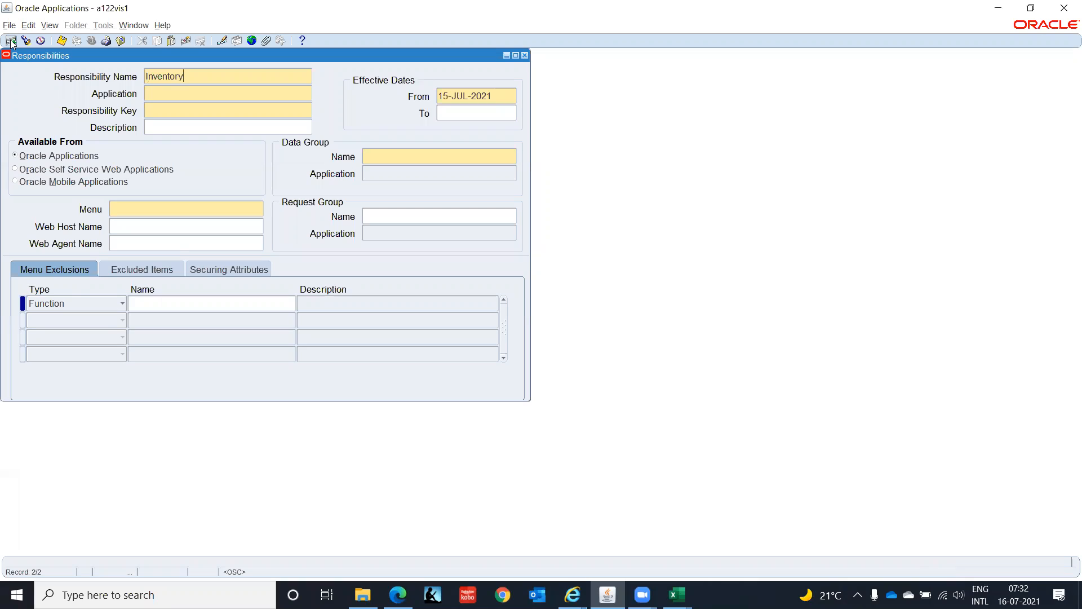
text( Super User, IT India)
key(Tab)
text(Inven)
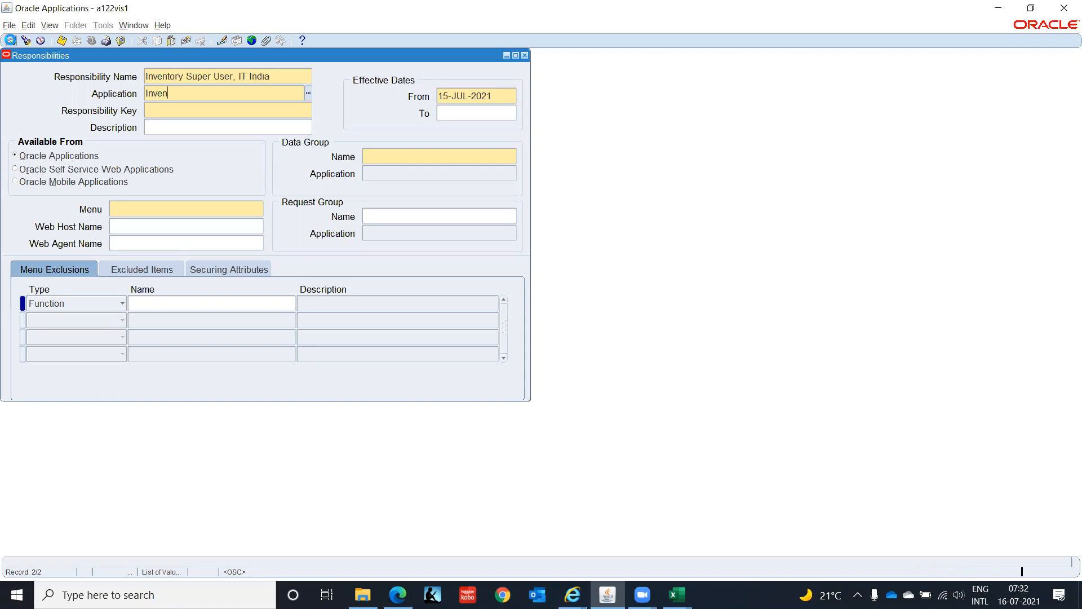
key(Tab)
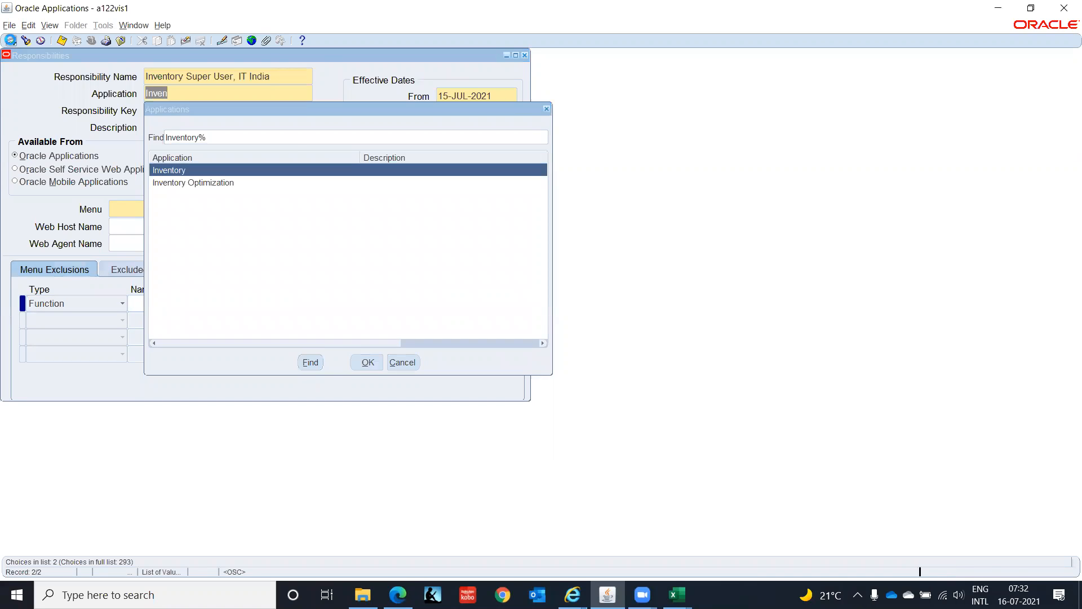
key(Return)
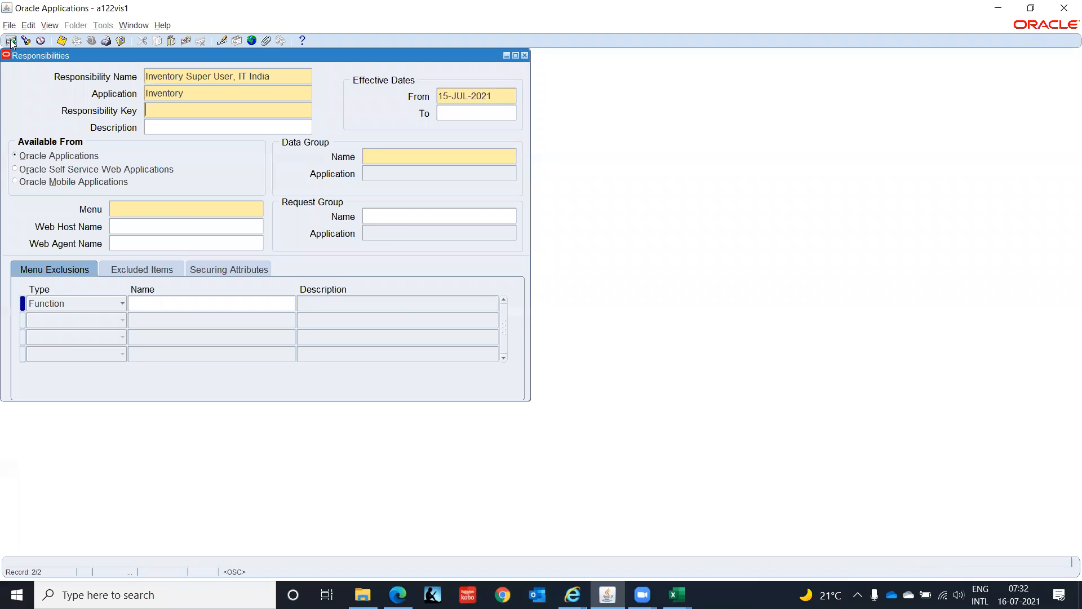
- Enter INVENTORY_SIPERUSER_IT_INDIA as the responsibility key
text(INVENTORY_SIPERUSER_IT_INDIA)
key(Tab)
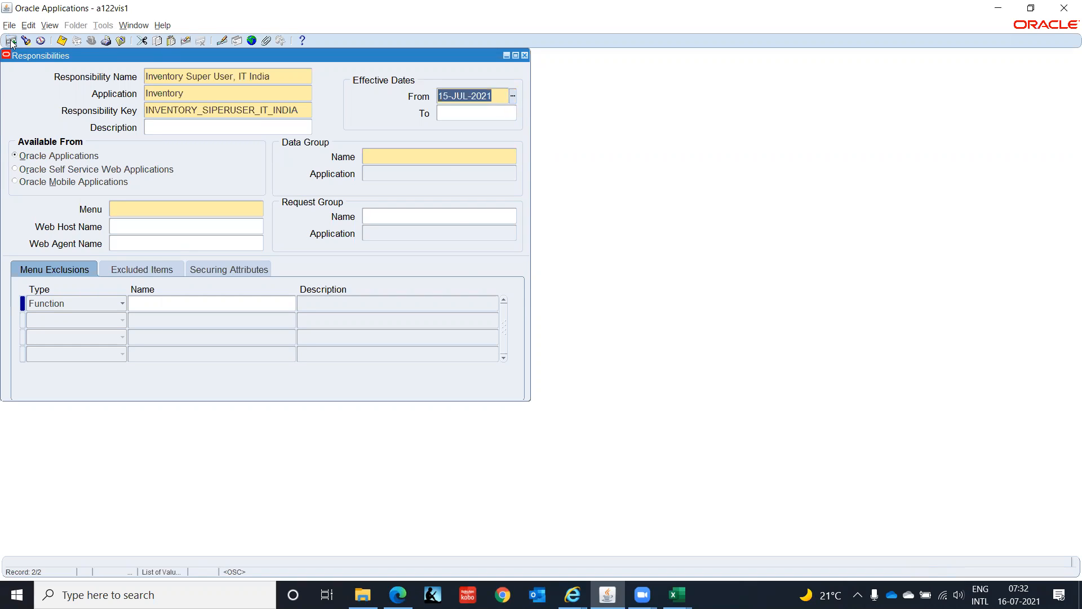
- Set the Inventory responsibility's effective start date to 01-JAN-2000
text(01)
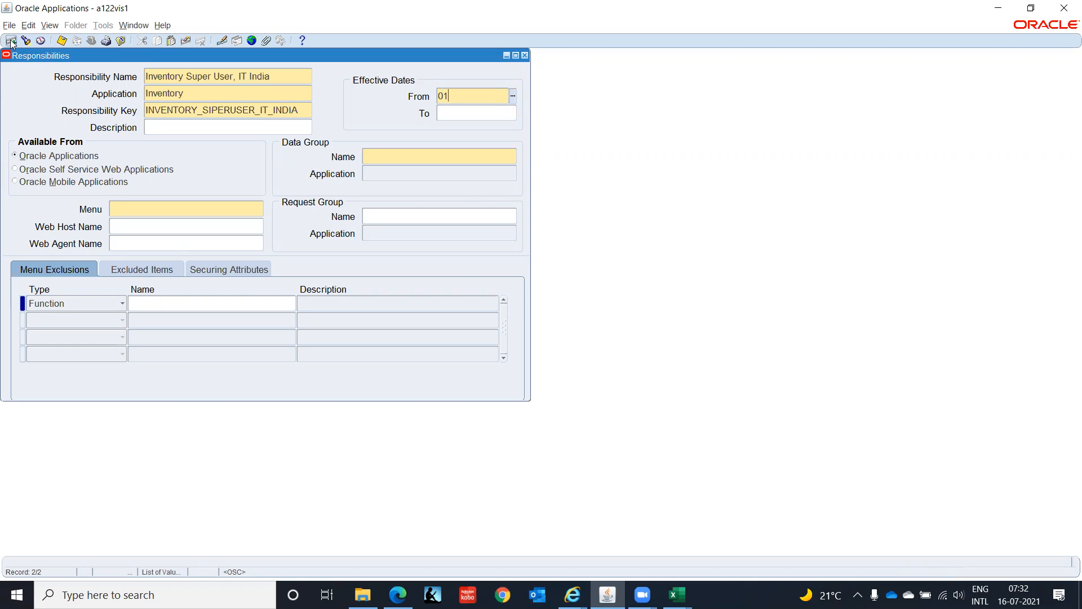
text(-JAN-2000)
key(Tab)
key(Tab)
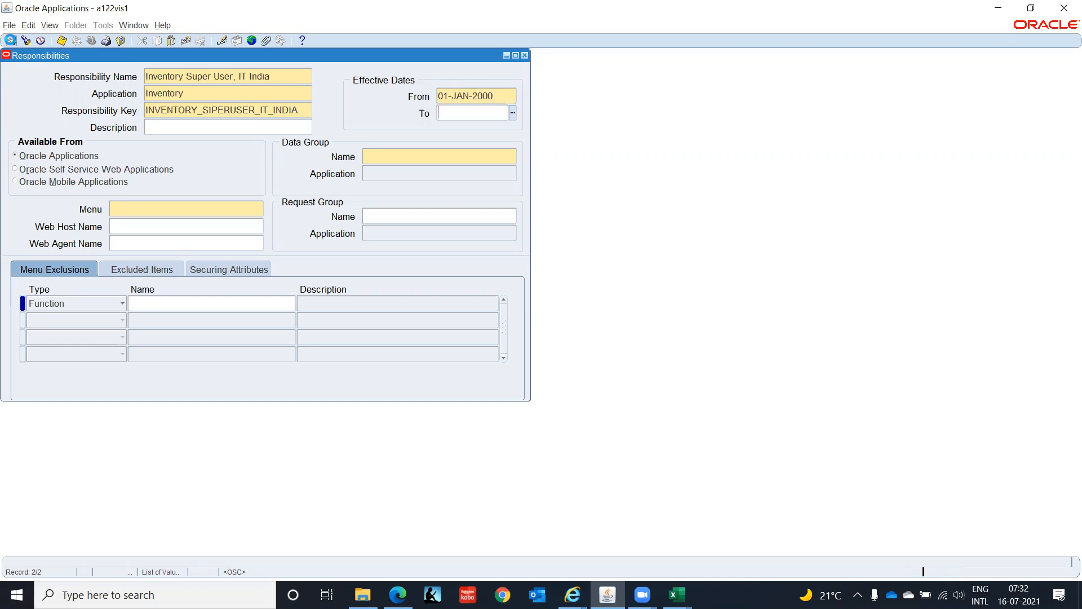
- Check the sample's data group in the workbook and set the data group to Standard with the Inventory application
key(Tab)
key(Tab)
key(alt+Tab)
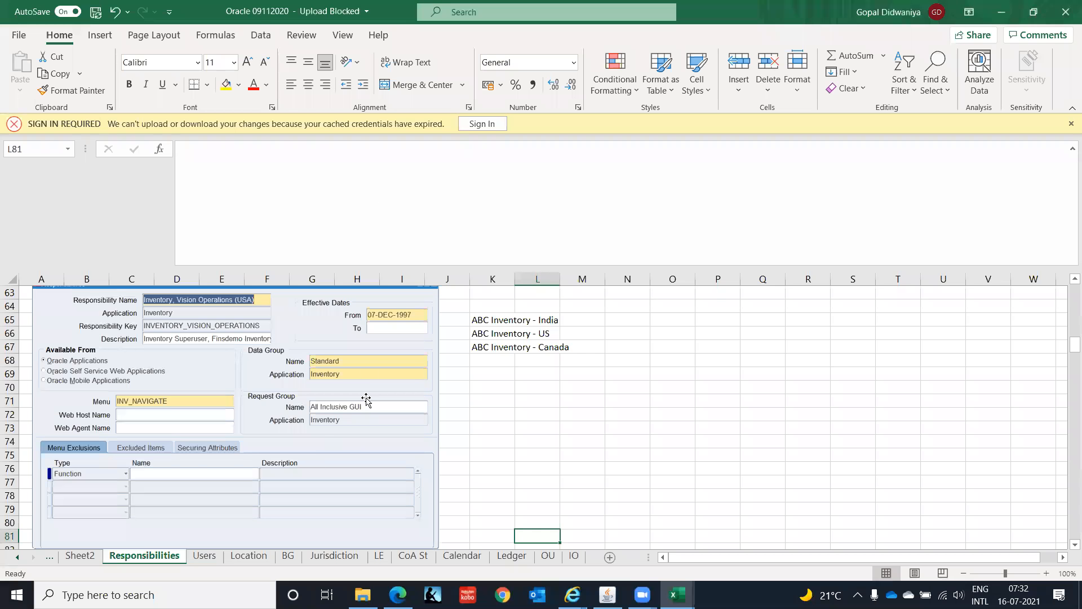
key(alt+Tab)
text(Standard)
key(Tab)
text(Inven)
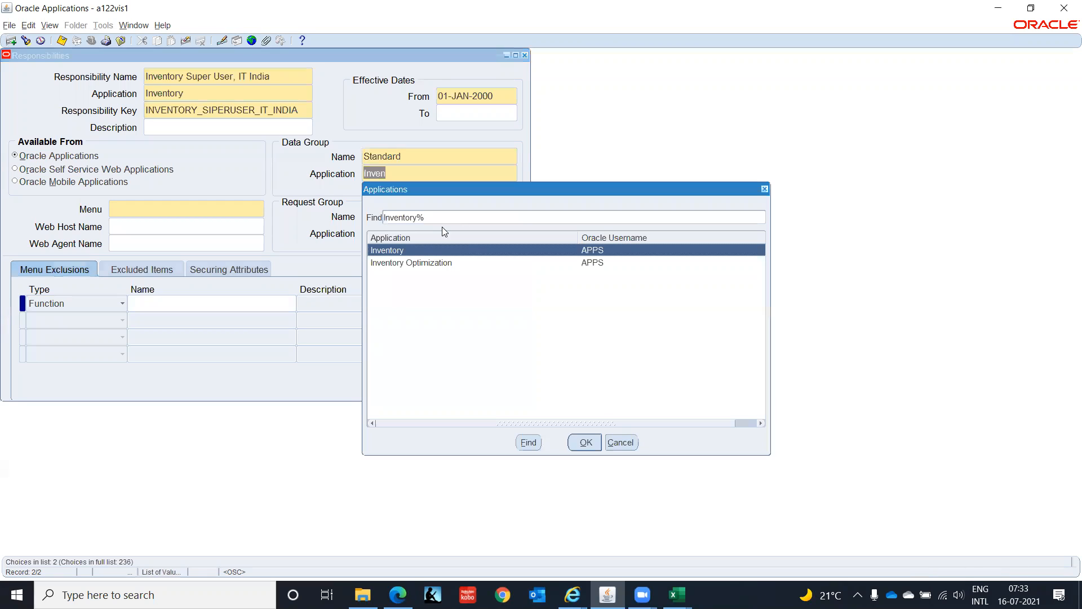
key(Return)
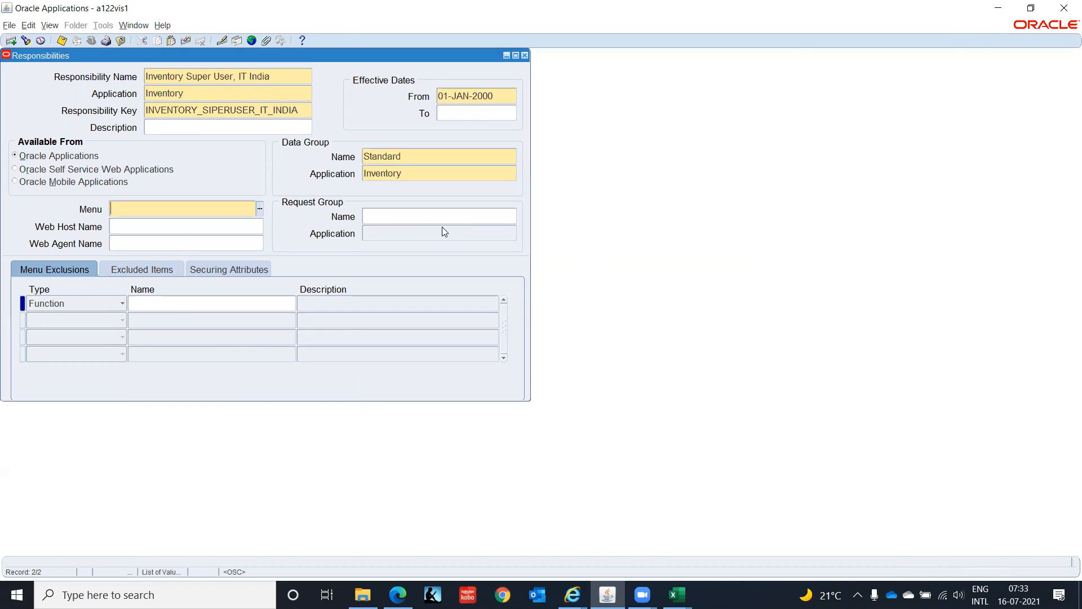
- Check the sample's menu in the workbook and assign the INV_NAVIGATE menu to the responsibility
key(alt+Tab)
key(alt+Tab)
text(INV_NAVI)
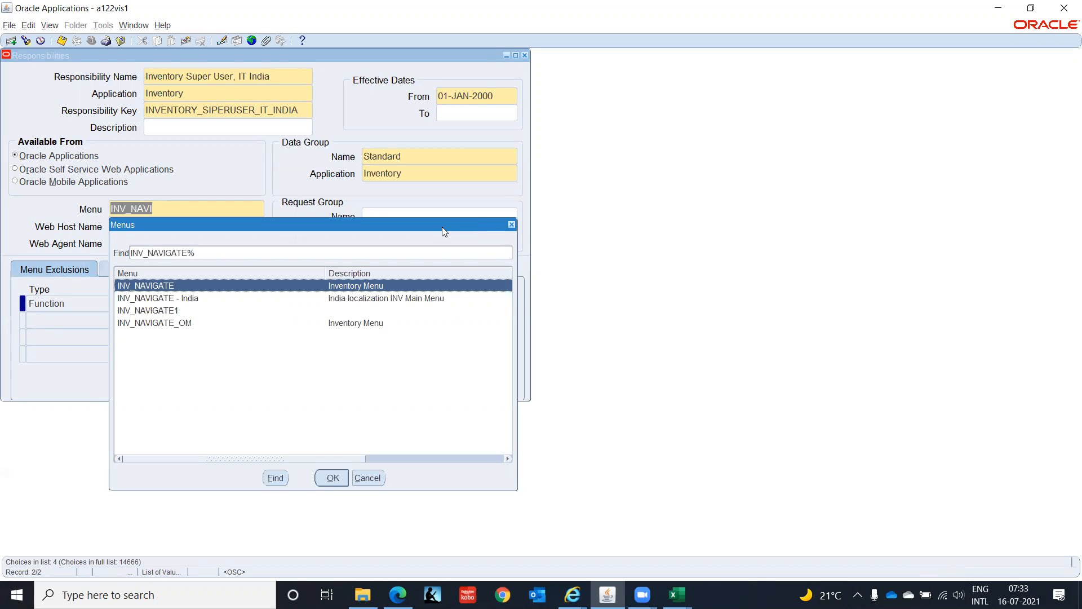
key(Return)
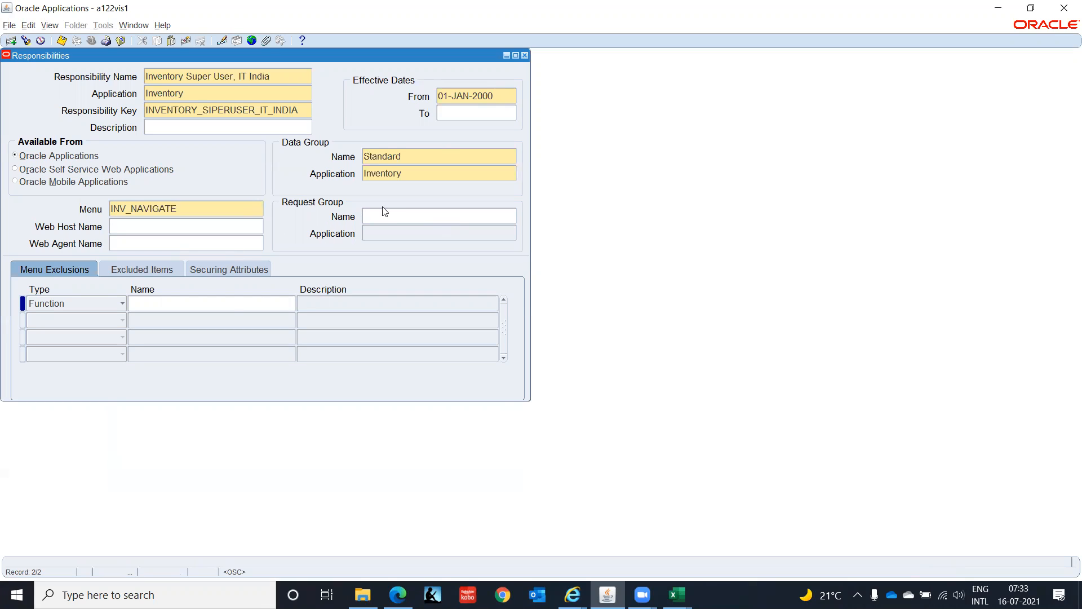
- Check the sample's request group, assign All Inclusive GUI to the responsibility, and save the record
key(alt+Tab)
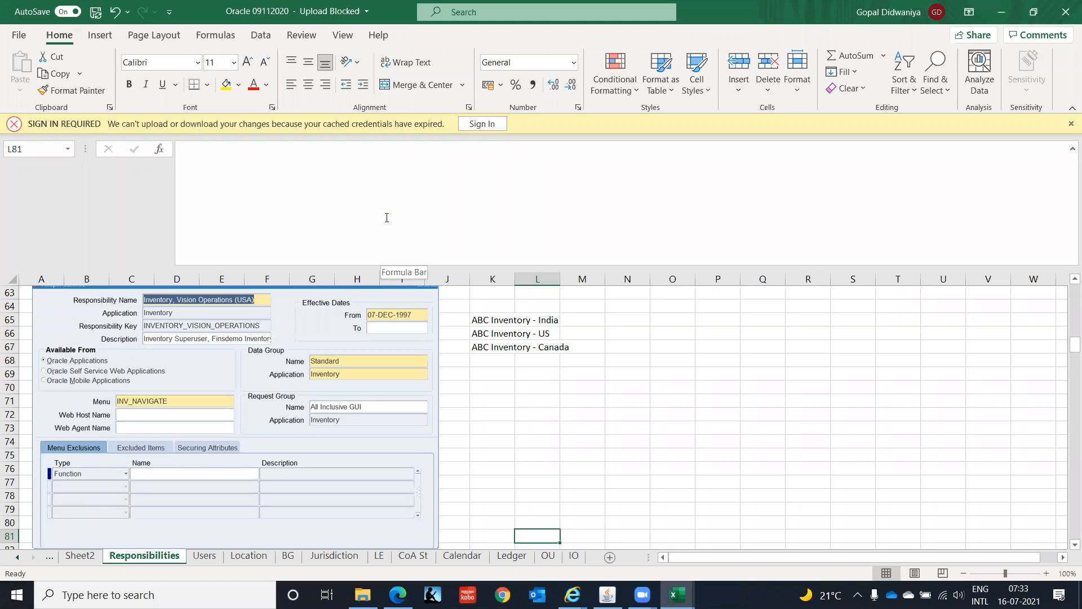
key(alt+Tab)
click(387, 218)
text(Al)
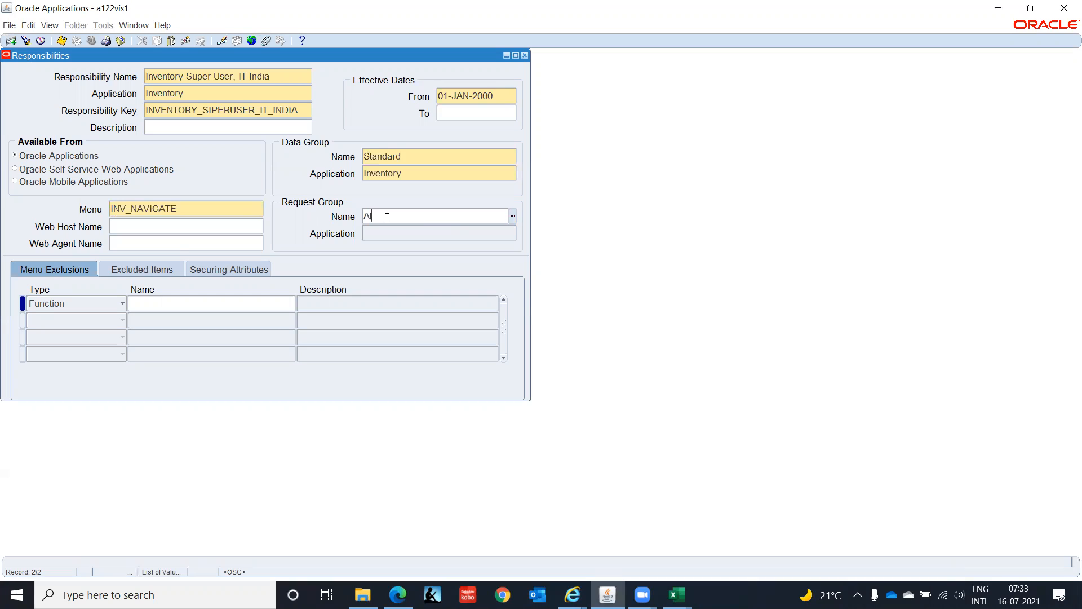
text(l Inclu)
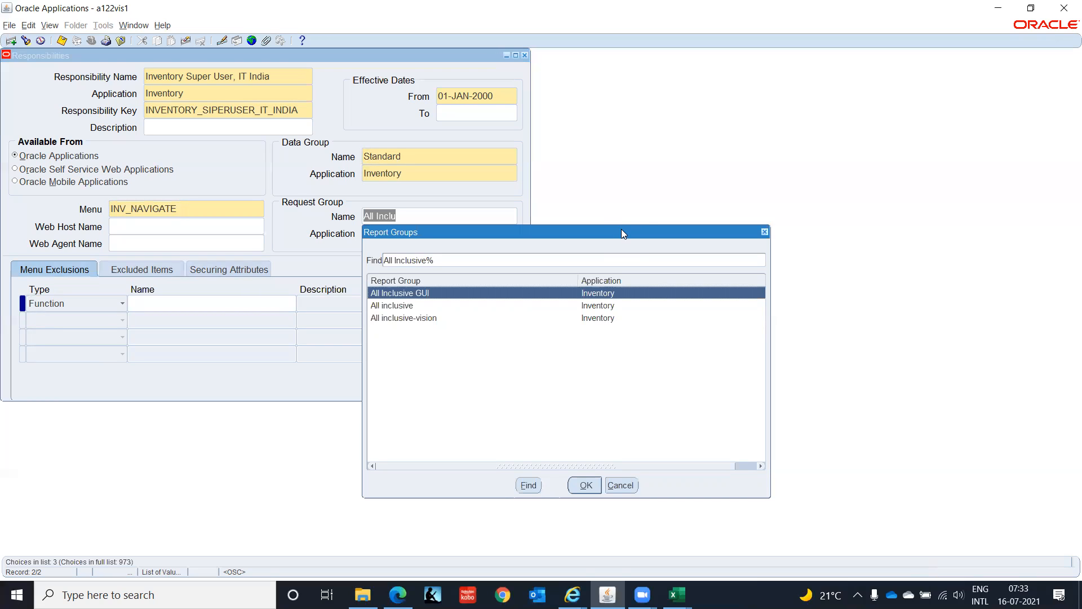
key(Return)
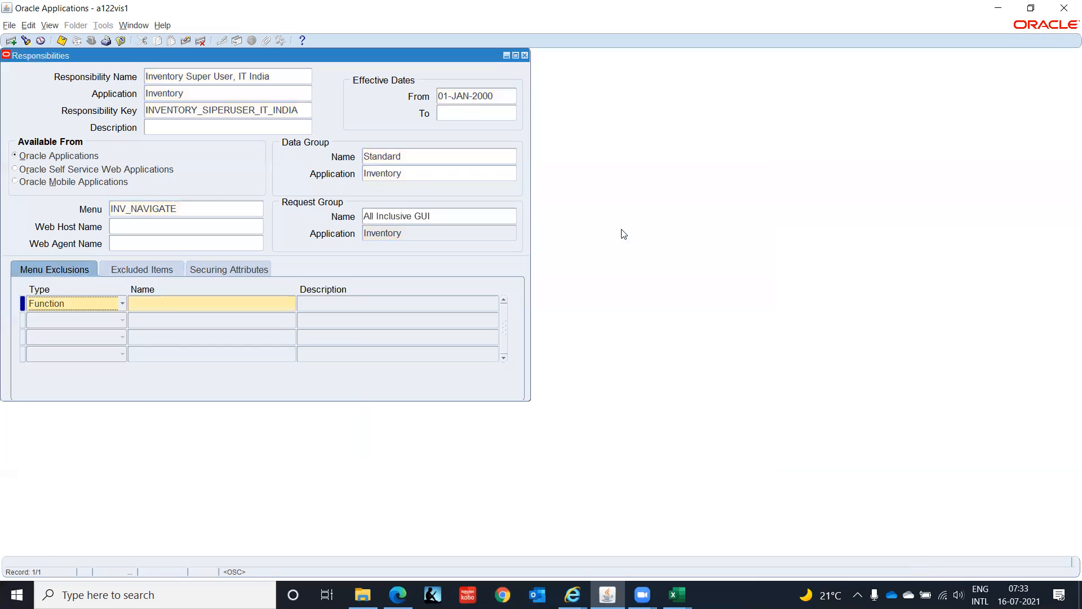
key(ctrl+s)
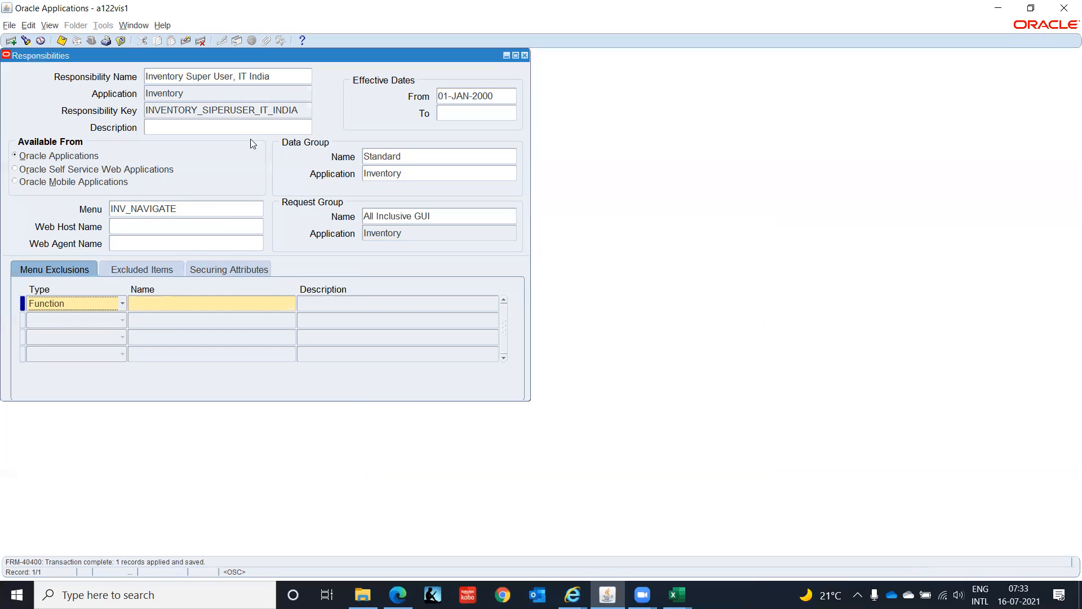
- In the New Microsoft Excel Worksheet (4) workbook, copy the Operating Unit's "HRMS Responsibility/Inventory" entry over the Business Group's responsibility in J23
key(alt+Tab)
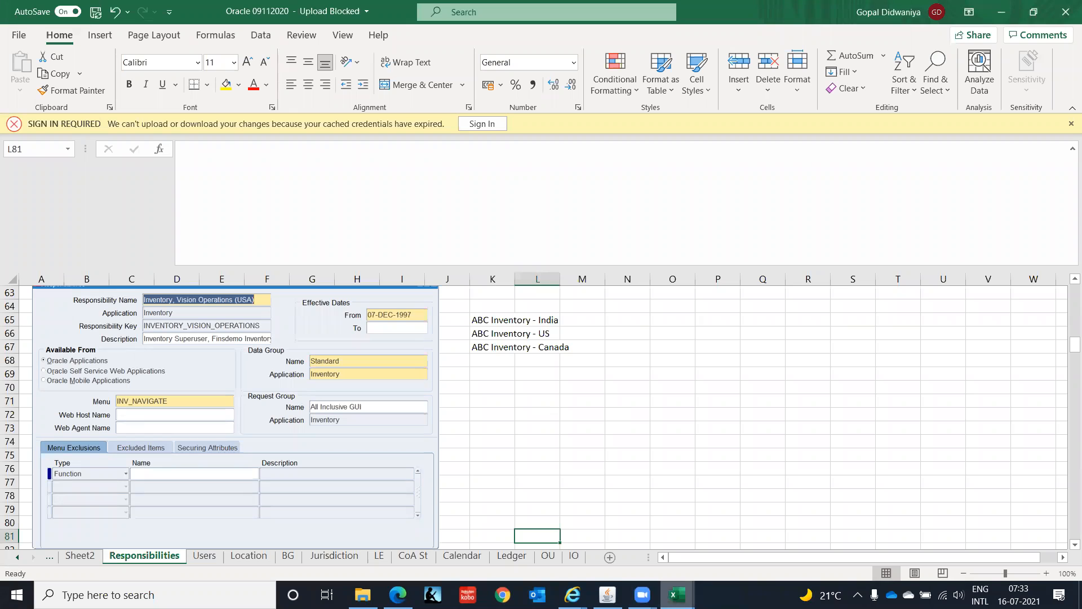
mouse_move(677, 594)
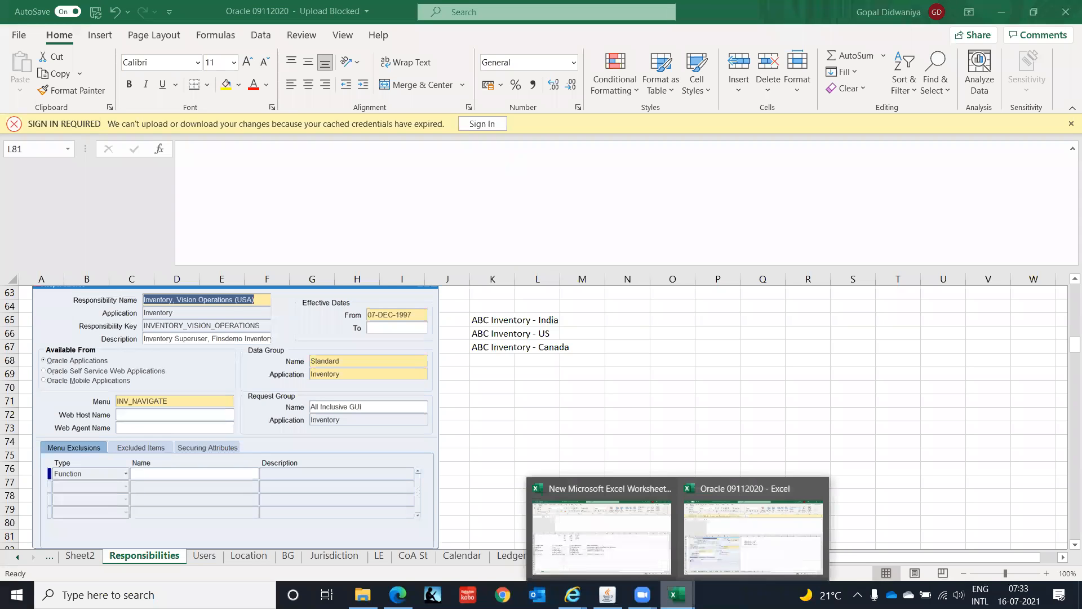
click(581, 549)
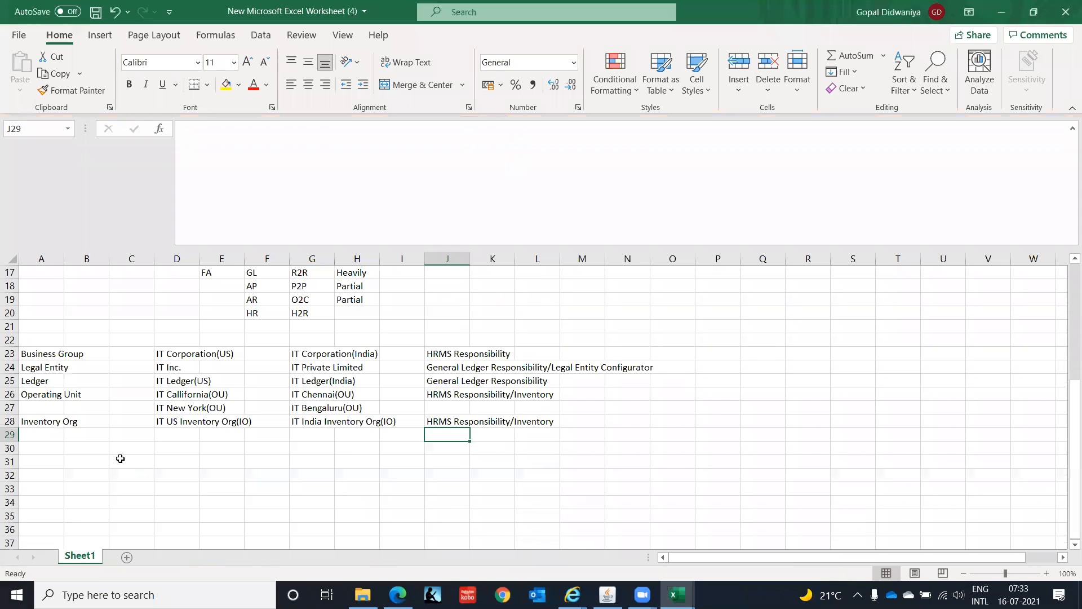
click(437, 350)
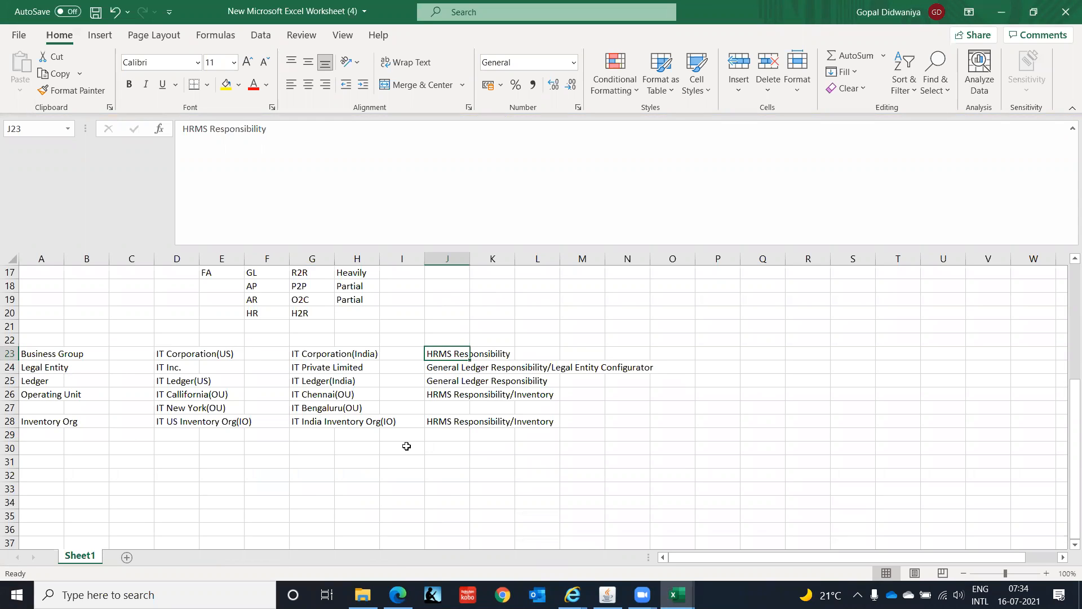
key(Down)
key(Down)
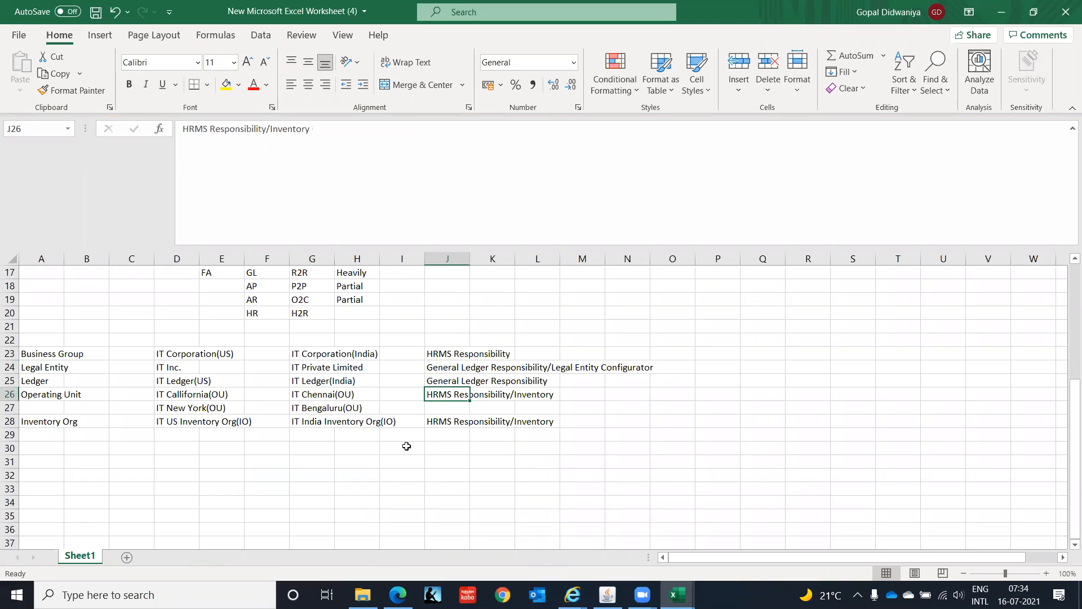
key(ctrl+c)
key(Up)
key(Up)
key(Up)
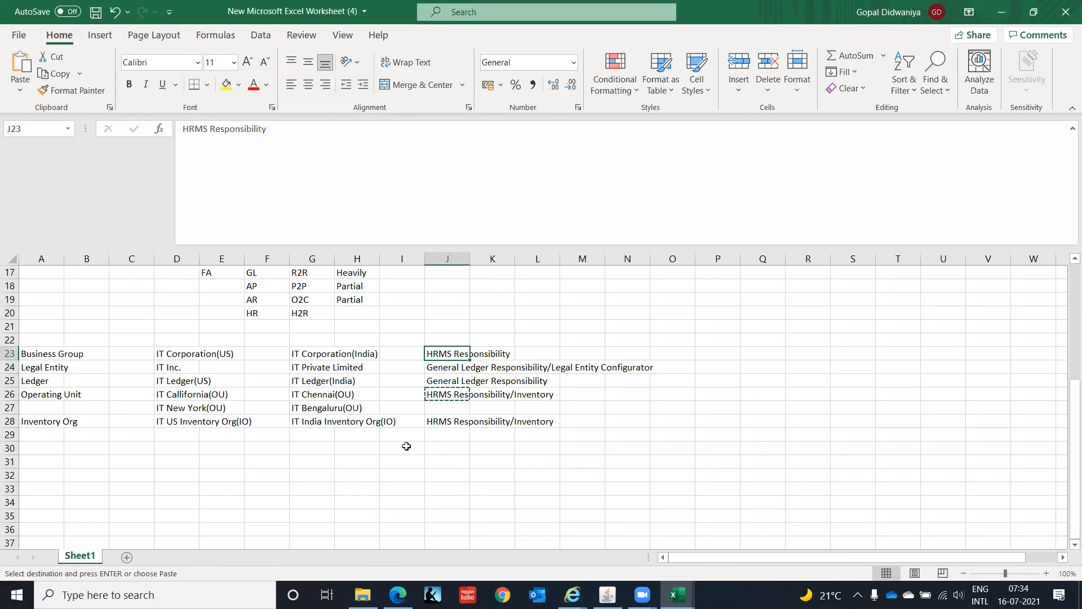
key(Return)
- Review the responsibilities listed in column J for each organization level, from Business Group to Inventory Org
key(Down)
key(Down)
key(Down)
key(Down)
key(Down)
key(Down)
key(Down)
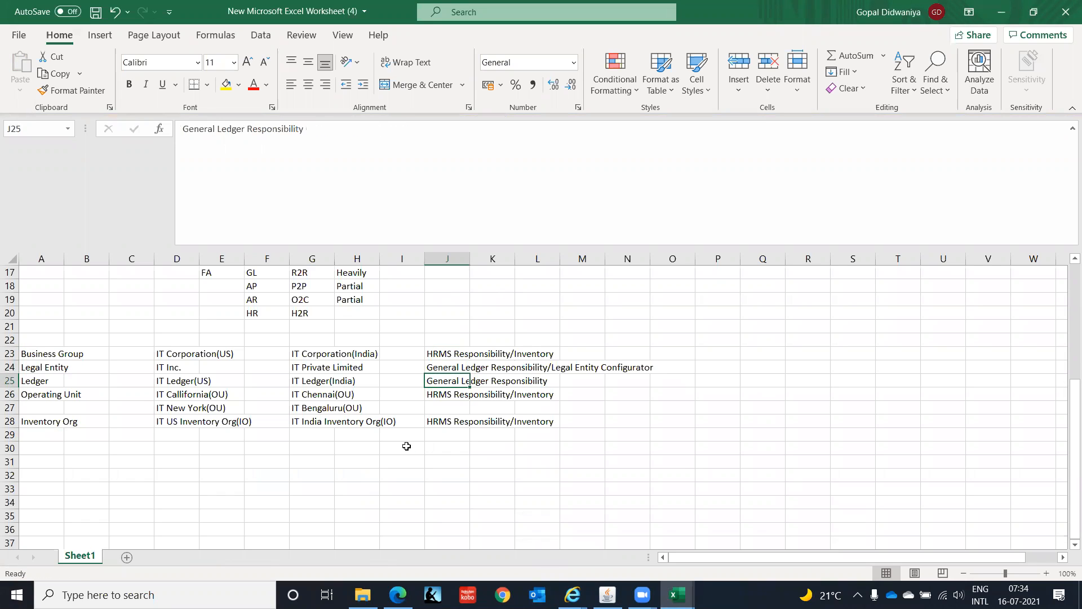
key(Up)
key(Up)
key(Up)
key(Up)
key(Up)
key(Up)
key(Up)
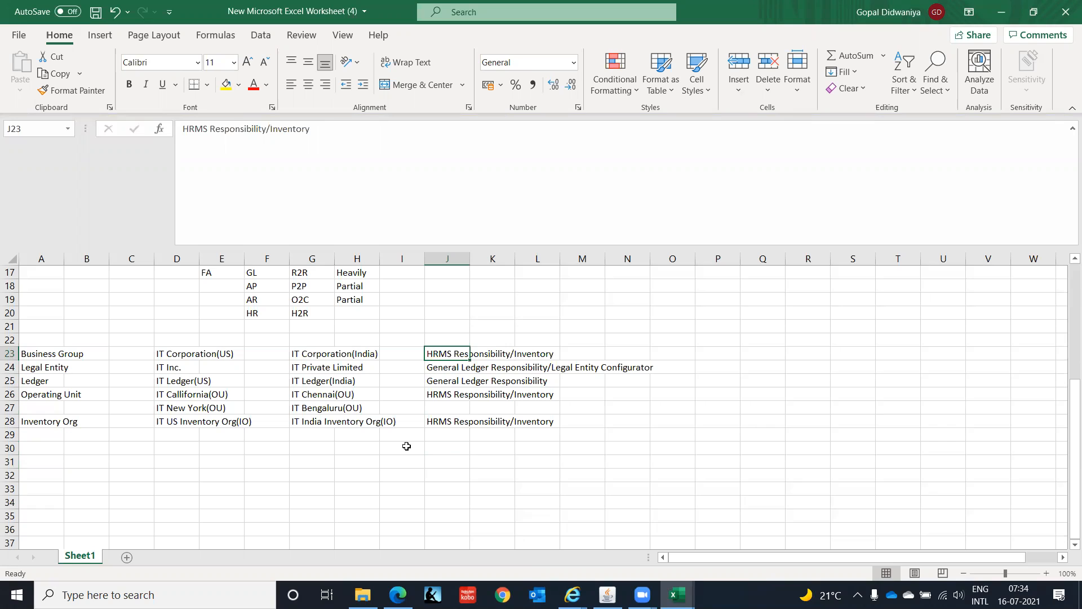
key(Down)
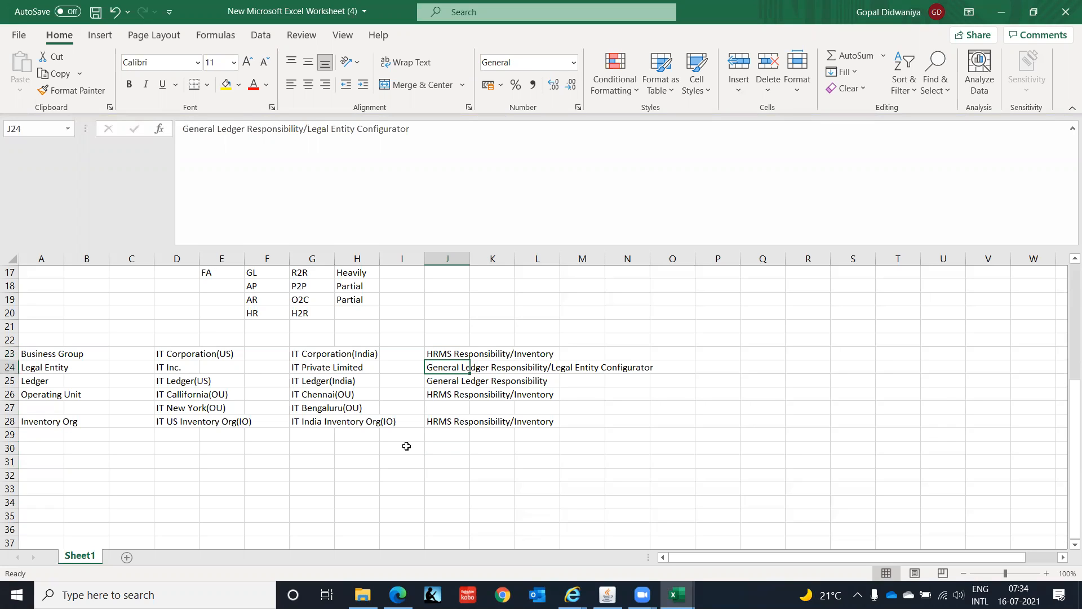
key(Down)
key(Down)
key(Down)
key(Down)
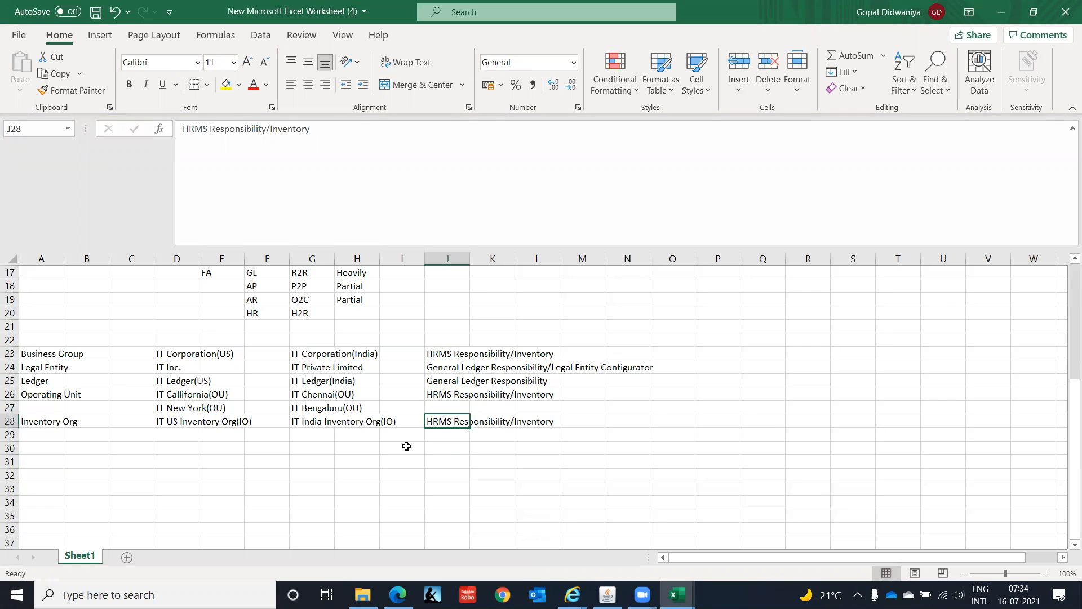
key(Up)
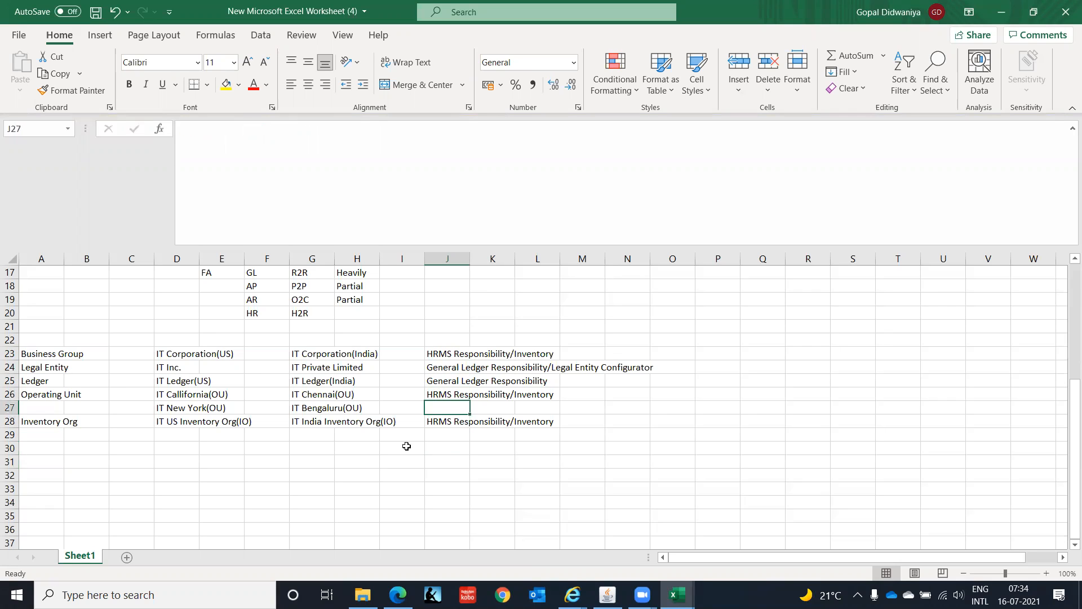
- Switch to the Oracle 09112020 workbook and look through the Responsibilities sheet's samples for the India HRMS Manager setup
key(Up)
key(Up)
key(Up)
key(Up)
key(alt+Tab)
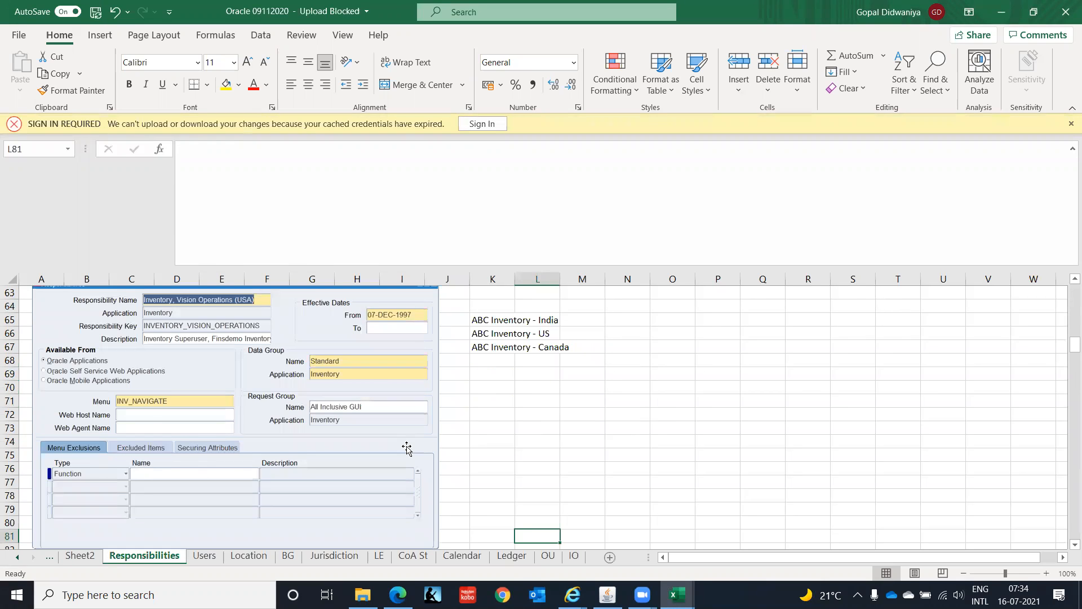
key(Down)
key(Down)
key(Down)
key(Down)
key(Down)
key(Down)
key(Down)
key(Down)
key(Down)
key(Down)
key(Down)
key(Down)
key(Down)
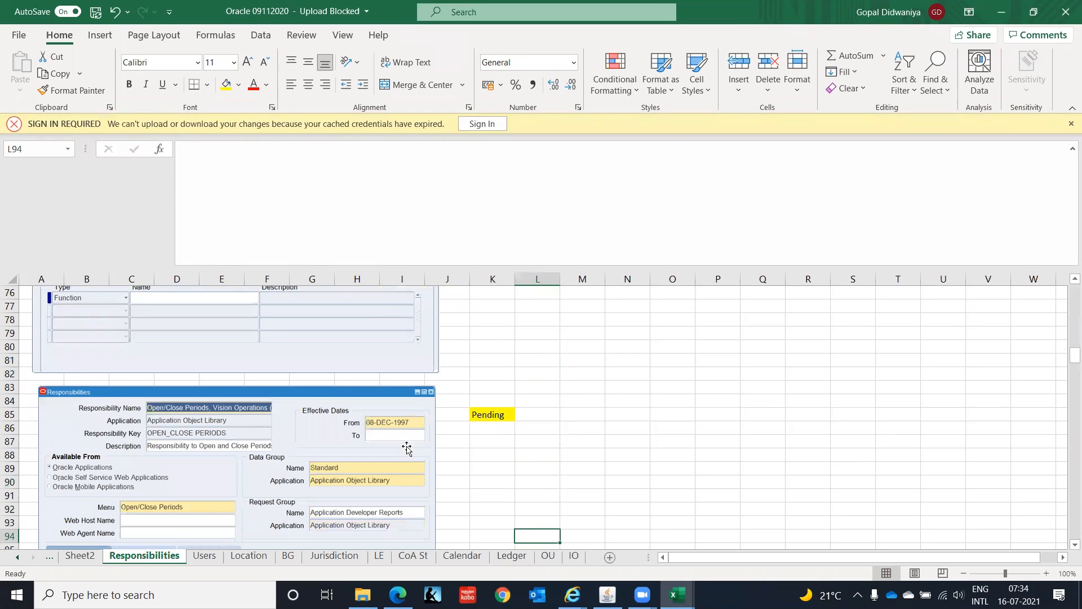
key(Down)
key(Down)
key(Down)
key(Down)
key(Down)
key(Down)
key(Down)
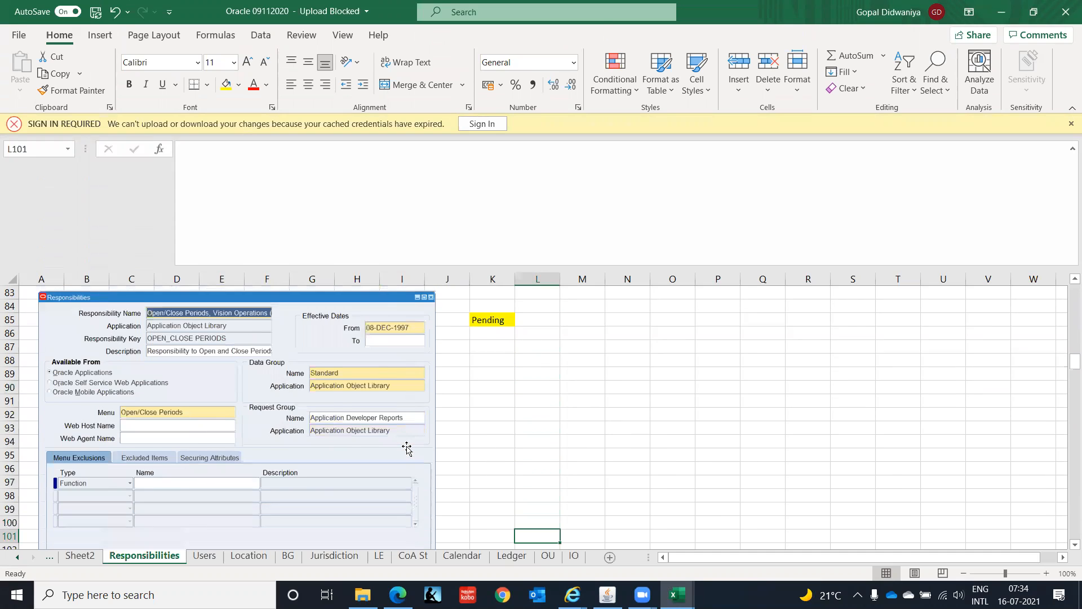
key(Down)
key(Down)
key(Down)
key(Down)
key(Down)
key(Down)
key(Down)
key(Down)
key(Down)
key(Down)
key(Down)
key(Down)
key(Down)
key(Down)
key(Down)
key(Down)
key(Down)
key(Down)
key(Down)
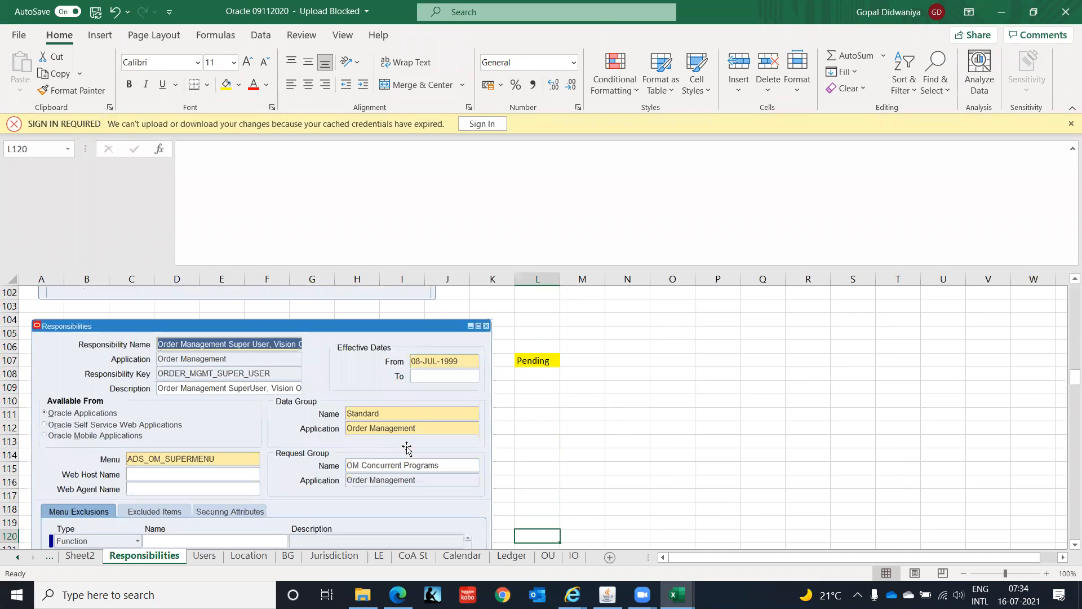
key(Down)
key(Down)
key(Down)
key(Down)
key(Down)
key(Down)
key(Down)
key(Down)
key(Down)
key(Down)
key(Down)
key(Down)
key(Down)
key(Down)
key(Down)
key(Down)
key(Down)
key(Down)
key(Down)
key(Down)
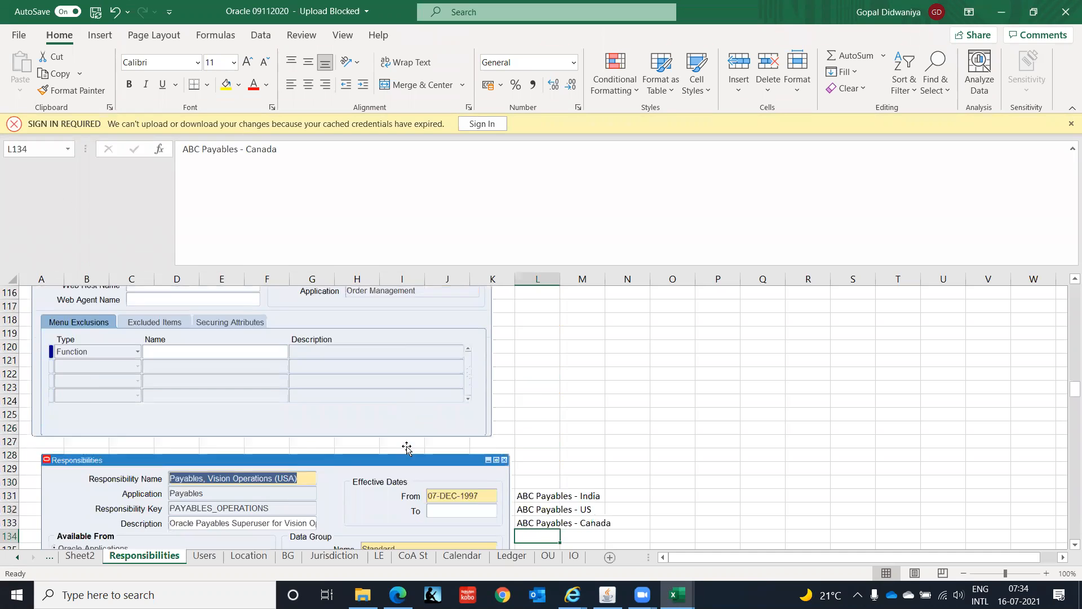
key(Down)
key(Down)
key(Down)
key(Down)
key(Down)
key(Down)
key(Down)
key(Down)
key(Down)
key(Down)
key(Down)
key(Down)
key(Down)
key(Down)
key(Down)
key(Down)
key(Down)
key(Down)
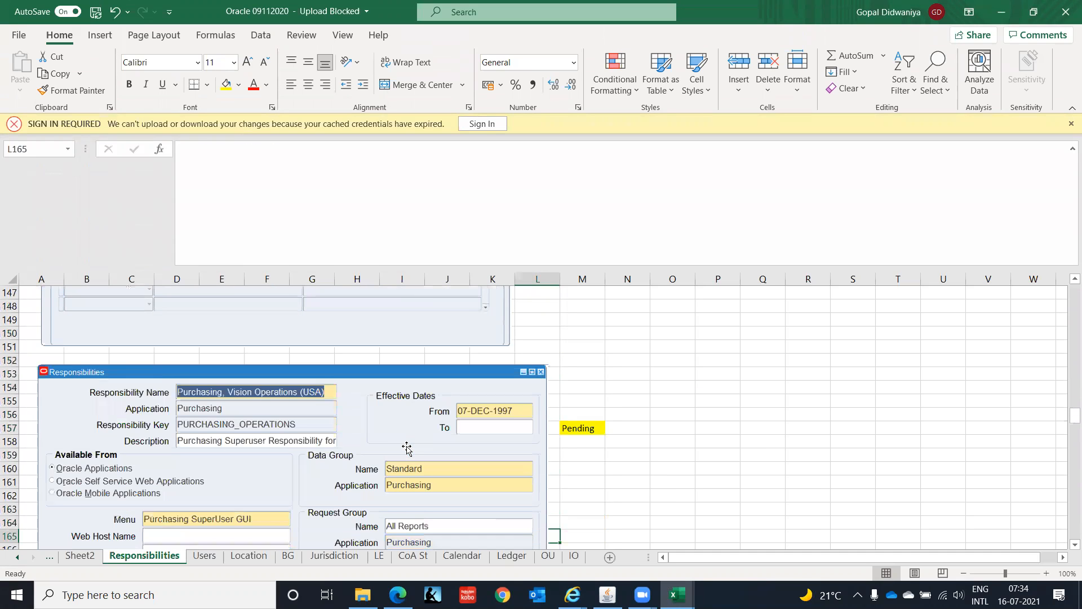
key(Down)
key(Down)
key(Down)
key(Down)
key(Down)
key(Down)
key(Down)
key(Down)
key(Down)
key(Down)
key(Down)
key(Down)
key(Down)
key(Down)
key(Down)
key(Down)
key(Down)
key(Down)
key(Down)
key(Down)
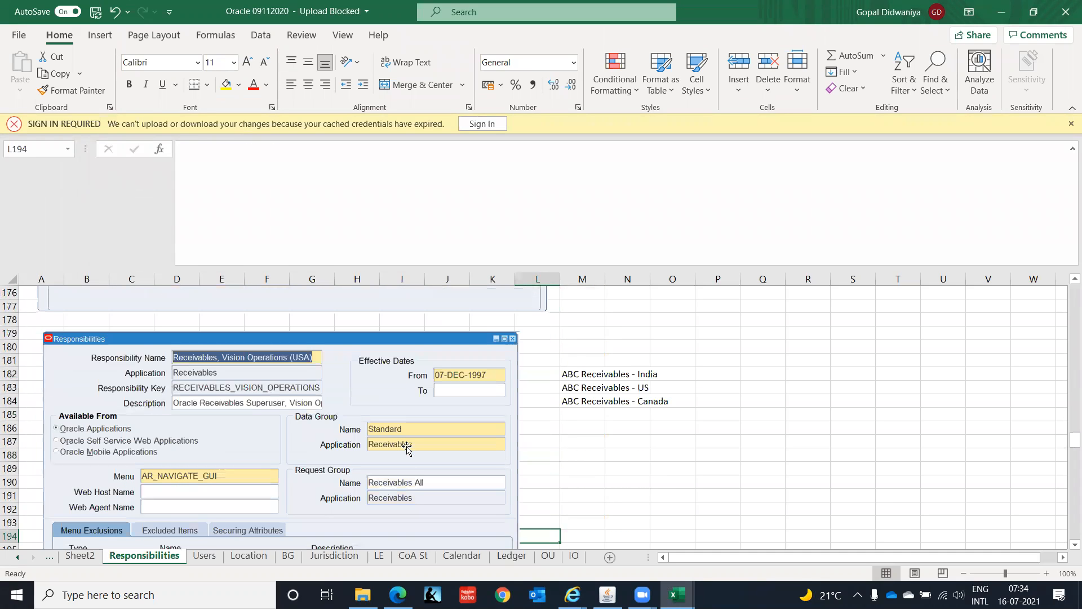
key(Down)
key(Down)
key(Down)
key(Down)
key(Down)
key(Down)
key(Down)
key(Down)
key(Down)
key(Down)
key(Down)
key(Down)
key(Down)
key(Down)
key(Down)
key(Down)
key(Down)
key(Down)
key(Down)
key(Down)
key(Down)
key(Down)
key(Down)
key(Down)
key(Down)
key(Down)
key(Down)
key(Down)
key(Down)
key(Down)
key(Down)
key(Down)
key(Down)
key(Down)
key(Down)
key(Down)
key(Down)
key(Down)
key(Down)
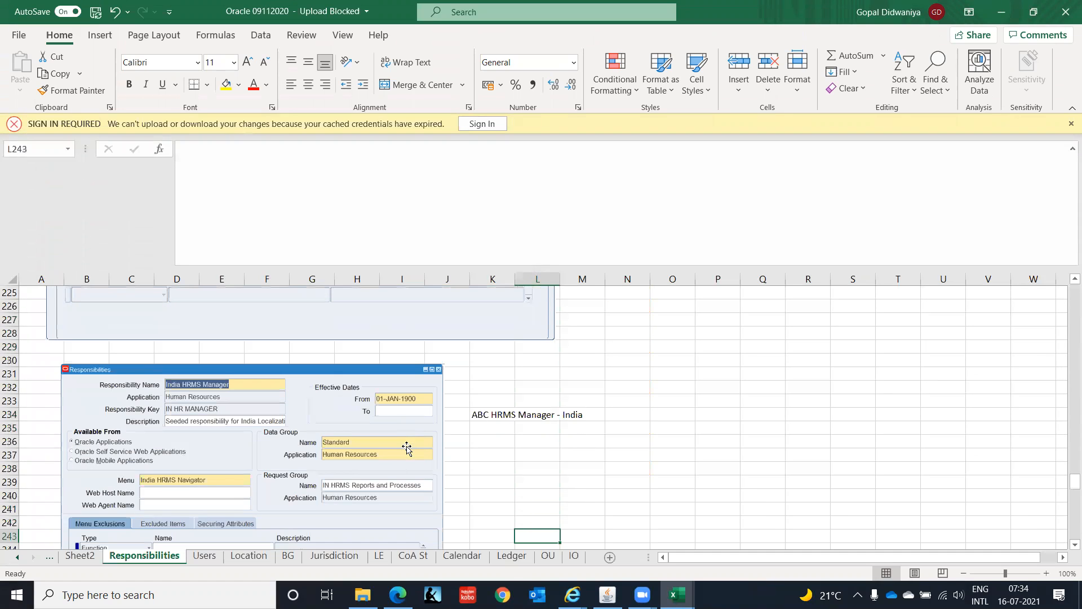
key(Down)
key(Down)
key(Down)
key(Down)
key(Down)
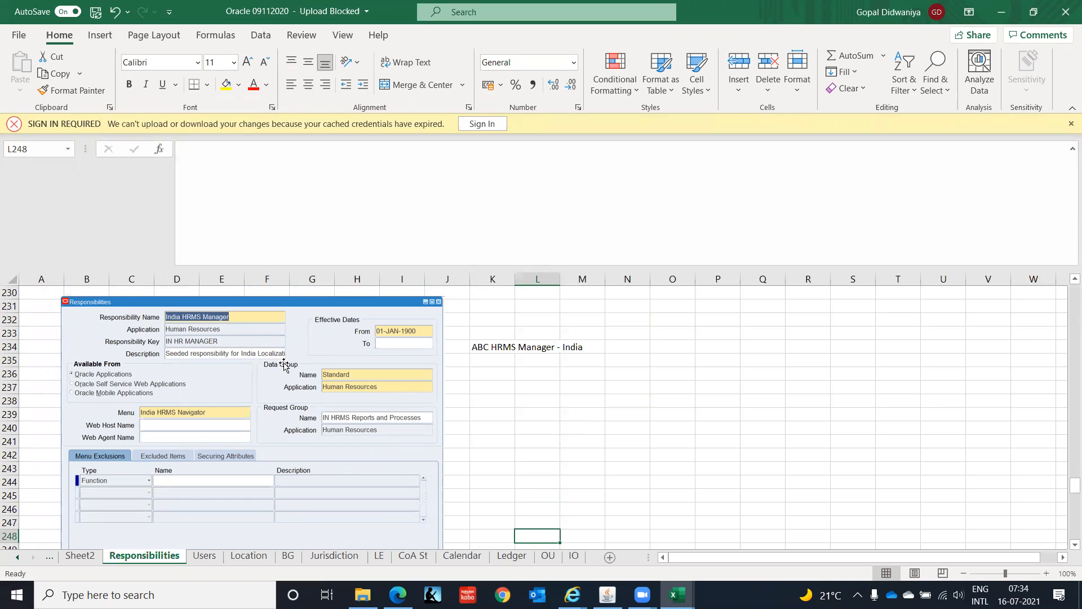
- Switch to Oracle Applications and start a new responsibility record named "HRMS Super User, IT INDIA"
key(alt)
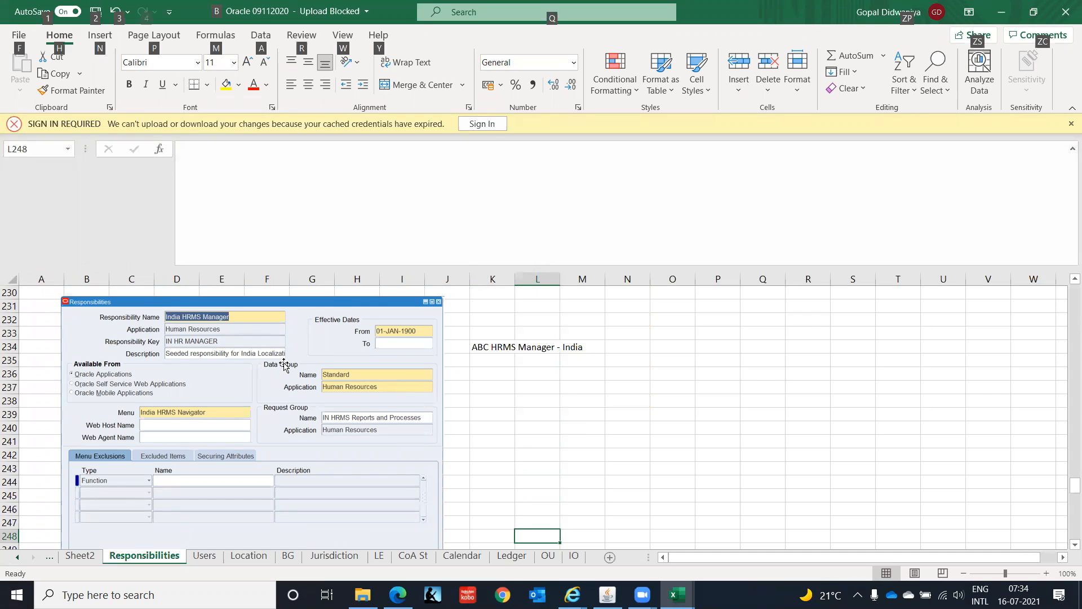
key(alt+Tab)
key(Tab)
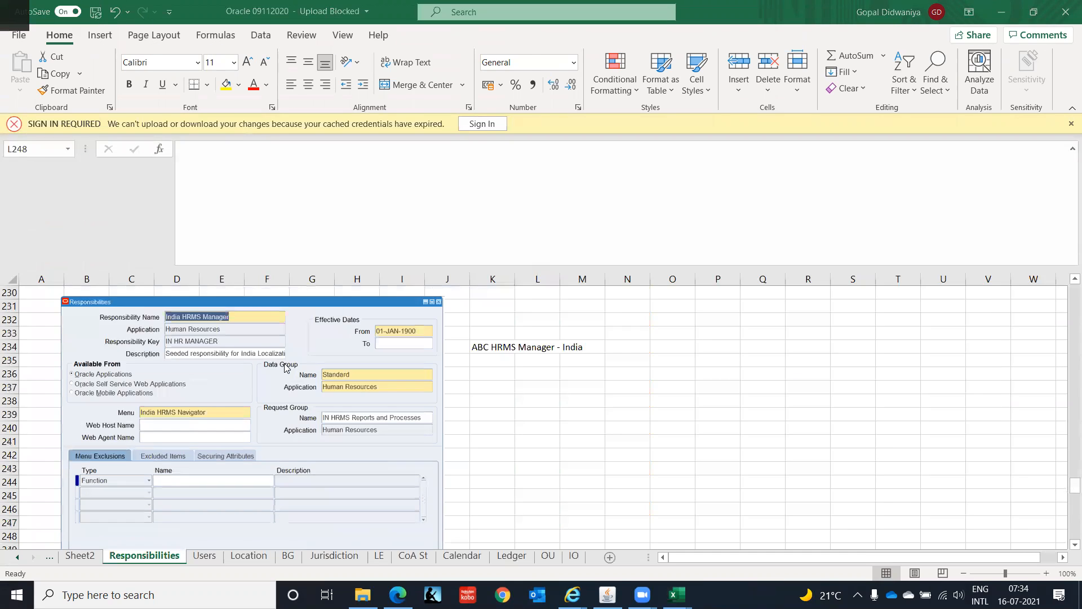
click(289, 76)
key(ctrl+Down)
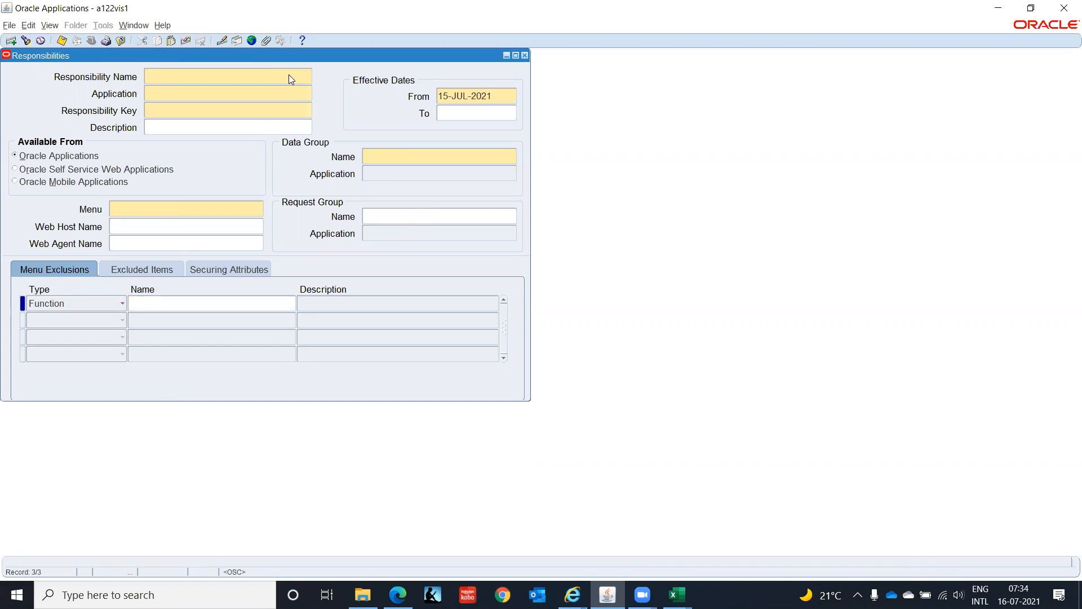
text(HRMS Super User , IT INDIA)
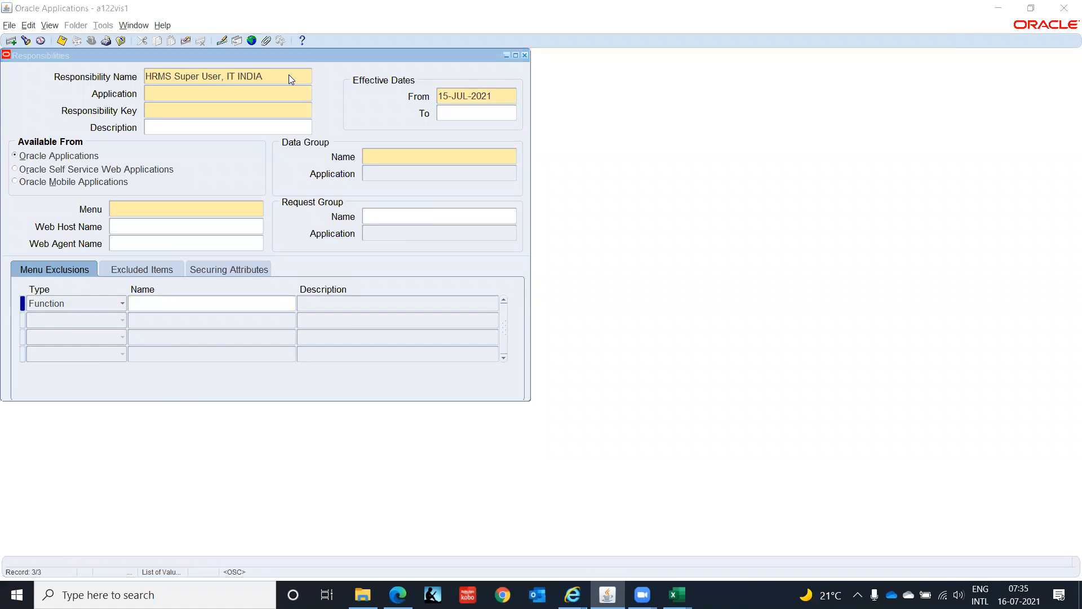
- Check the HRMS sample's application in the workbook and assign the Human Resources application to the responsibility
key(alt+Tab)
key(alt+Tab)
text(H)
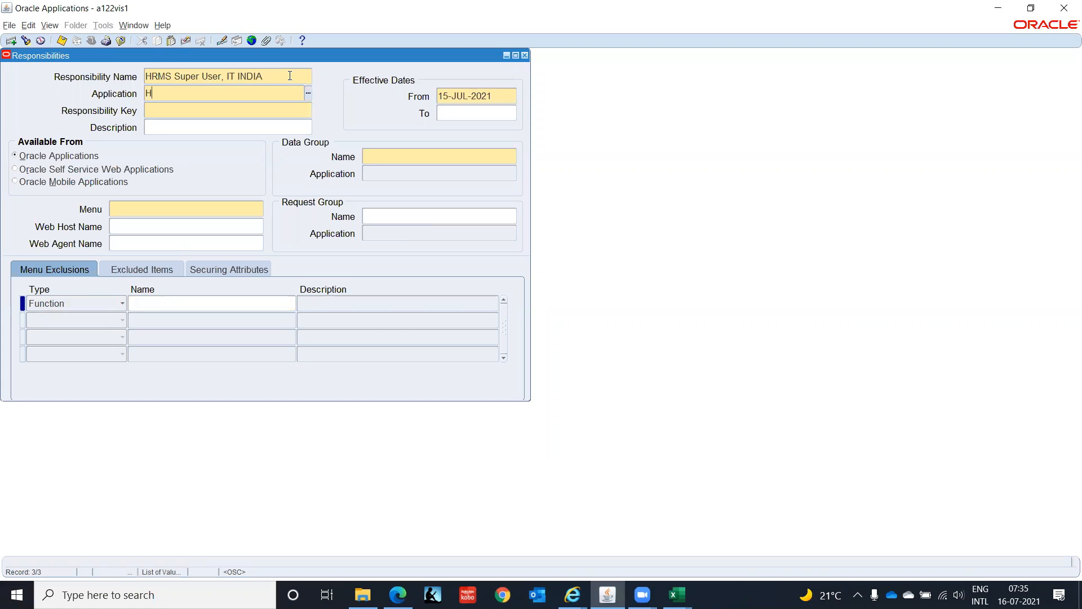
text(uman)
key(Tab)
key(Return)
- Set the responsibility key to HRMS_SUPERUSER_IT_INDIA
text(HRMS_SUPE)
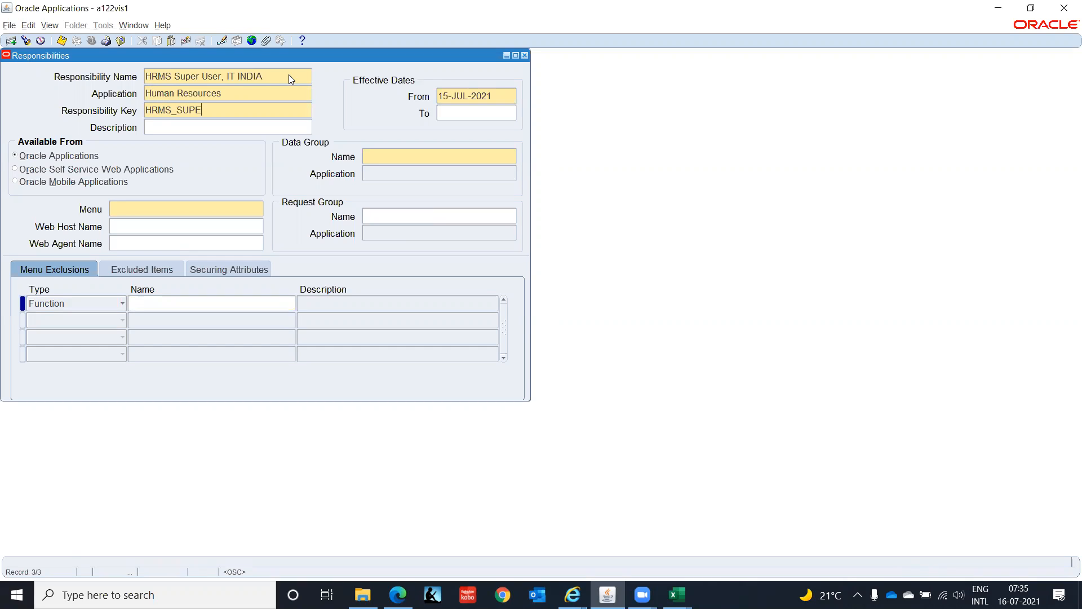
text(RUSER)
text(_IT_)
text(INDIA)
text(01)
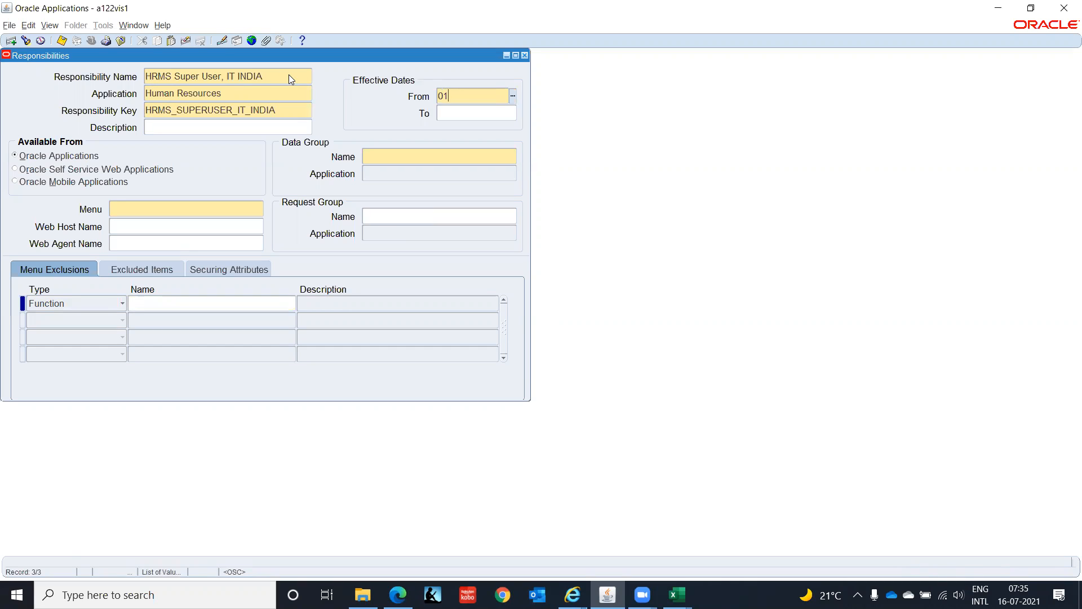
text(-JAN-202)
- Set the responsibility's effective start date to 01-JAN-2000
key(BackSpace)
text(00)
key(Tab)
- Check the sample's data group in the workbook and assign the Standard data group with the Human Resources application
click(412, 154)
key(alt+Tab)
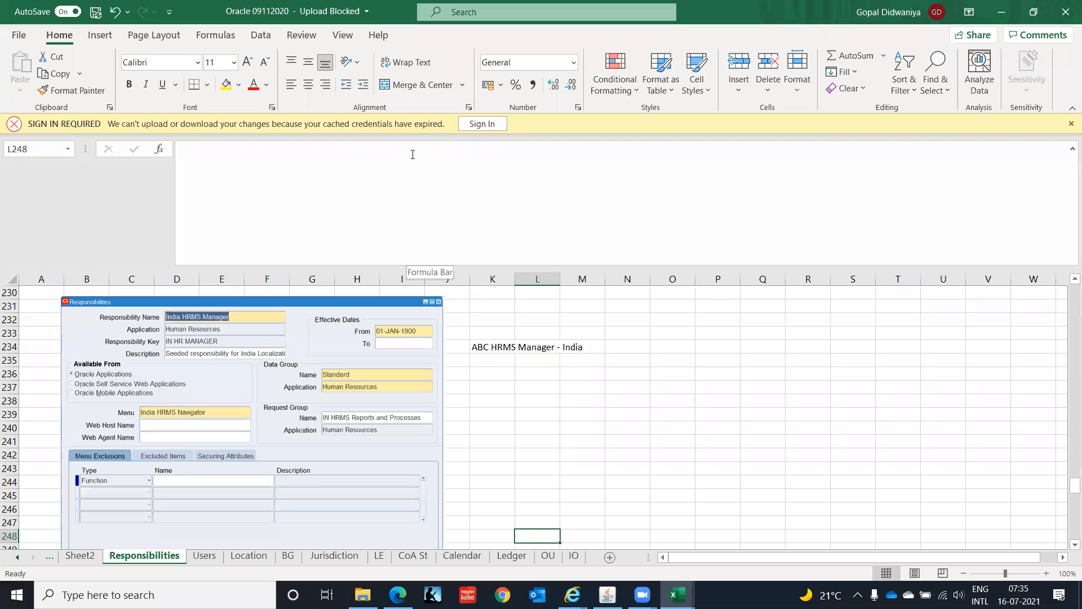
key(alt+Tab)
text(Standard)
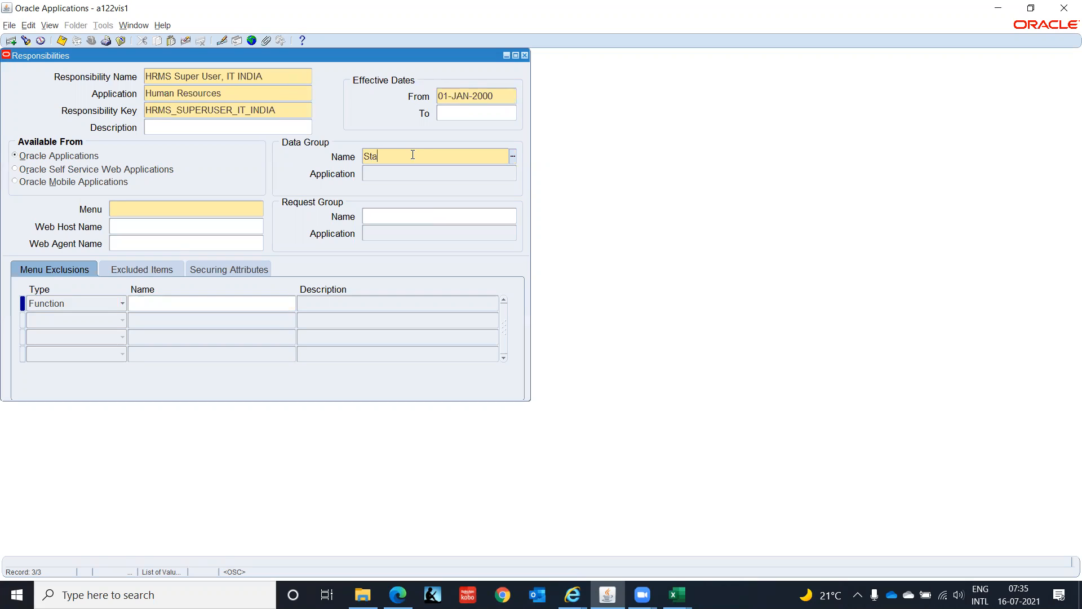
key(Tab)
text(Huma)
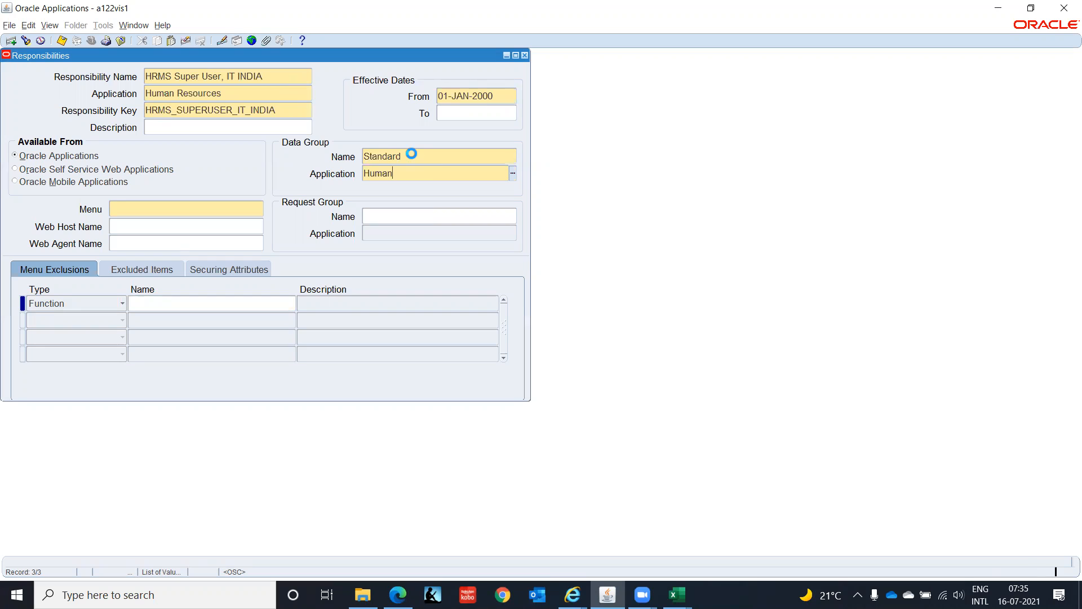
key(Tab)
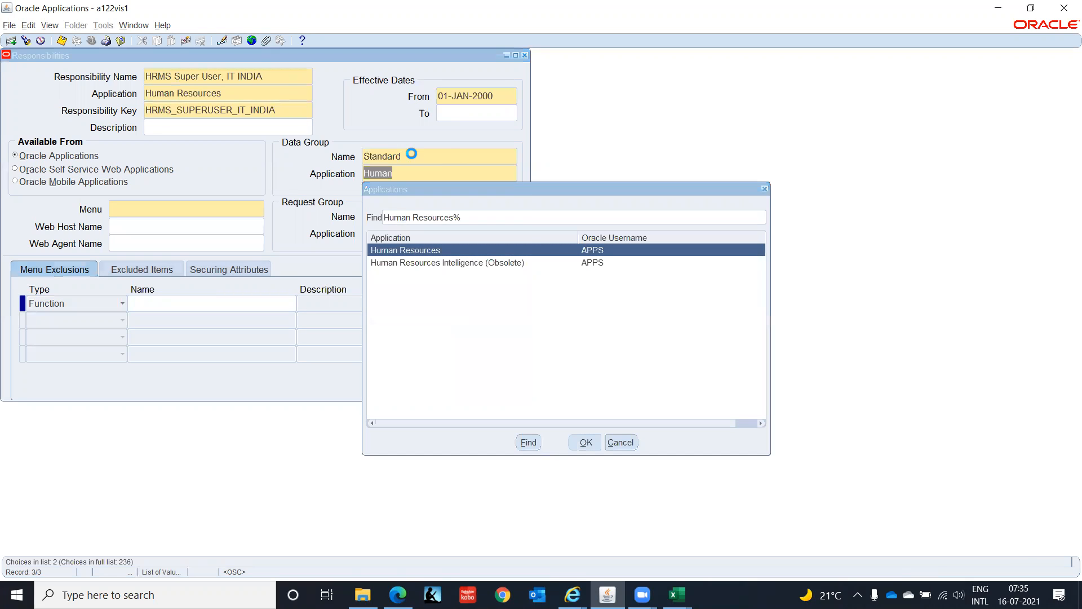
key(Return)
- Check the sample's menu in the workbook and assign the India HRMS Navigator menu to the responsibility
key(alt+Tab)
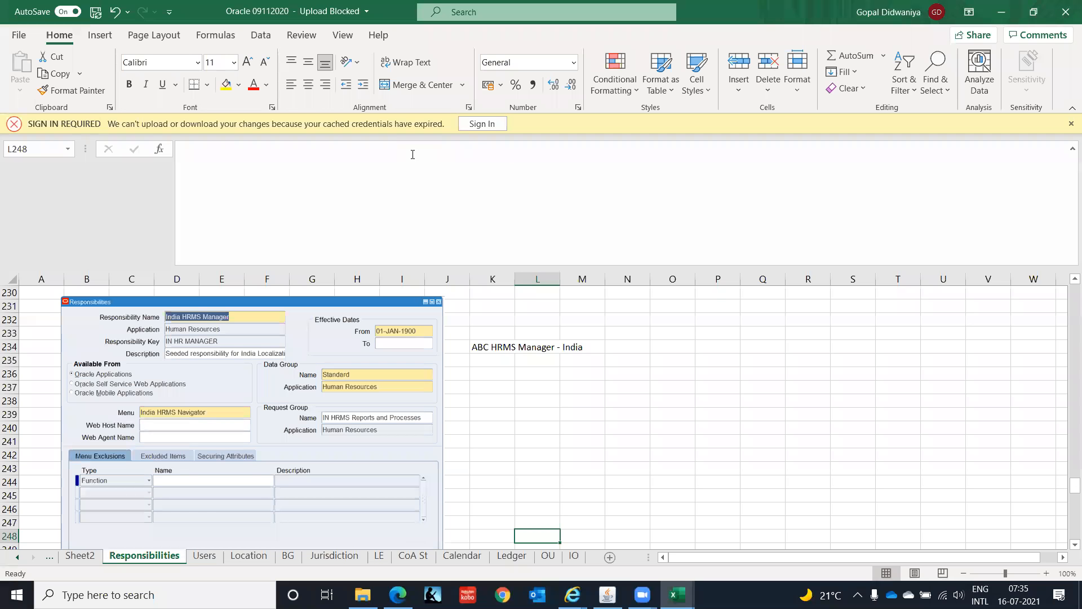
key(alt+Tab)
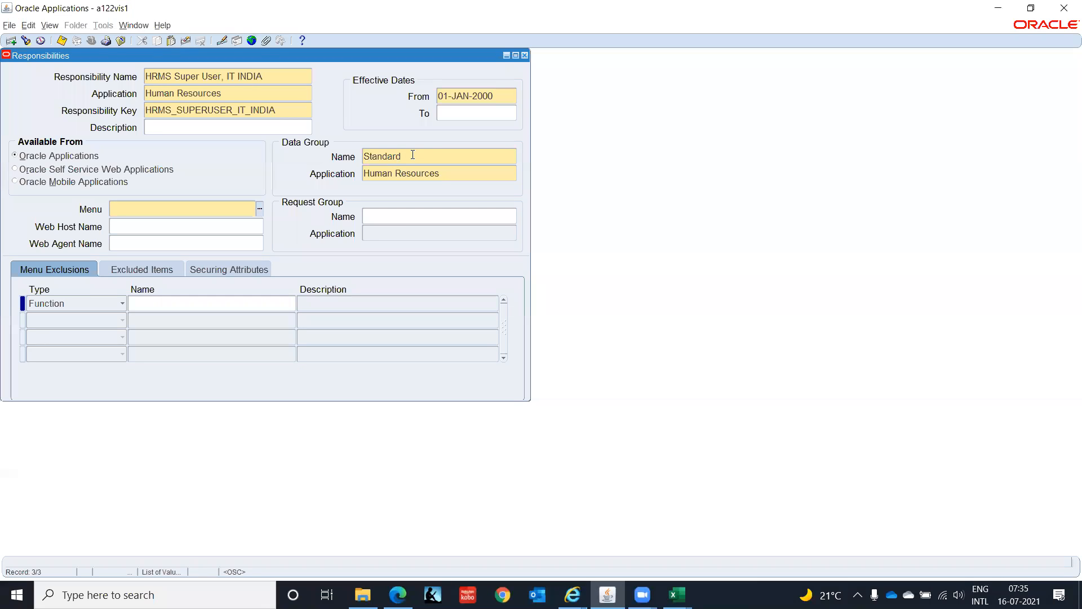
text(India HRMS)
key(Tab)
- Check the sample's request group, assign IN HRMS Reports and Processes to the responsibility, and save the record
key(alt+Tab)
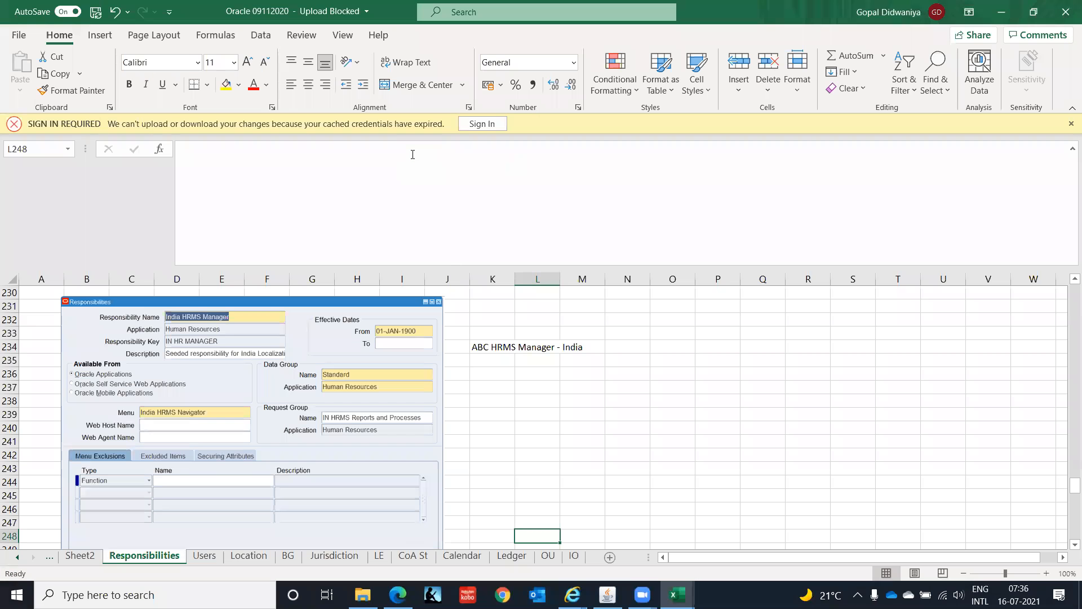
key(alt+Tab)
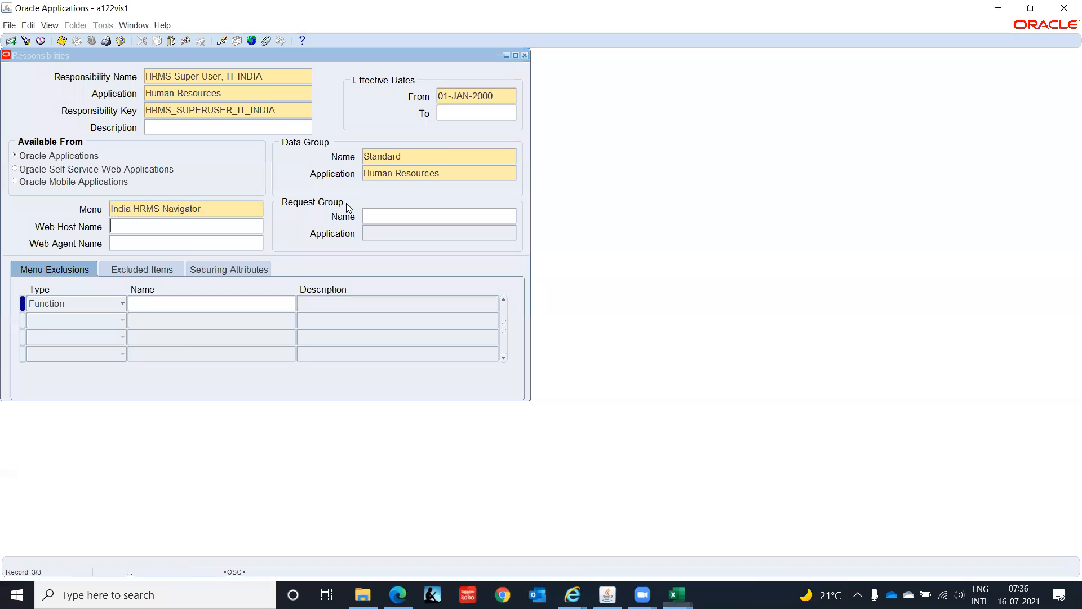
click(416, 212)
text(IN)
key(Tab)
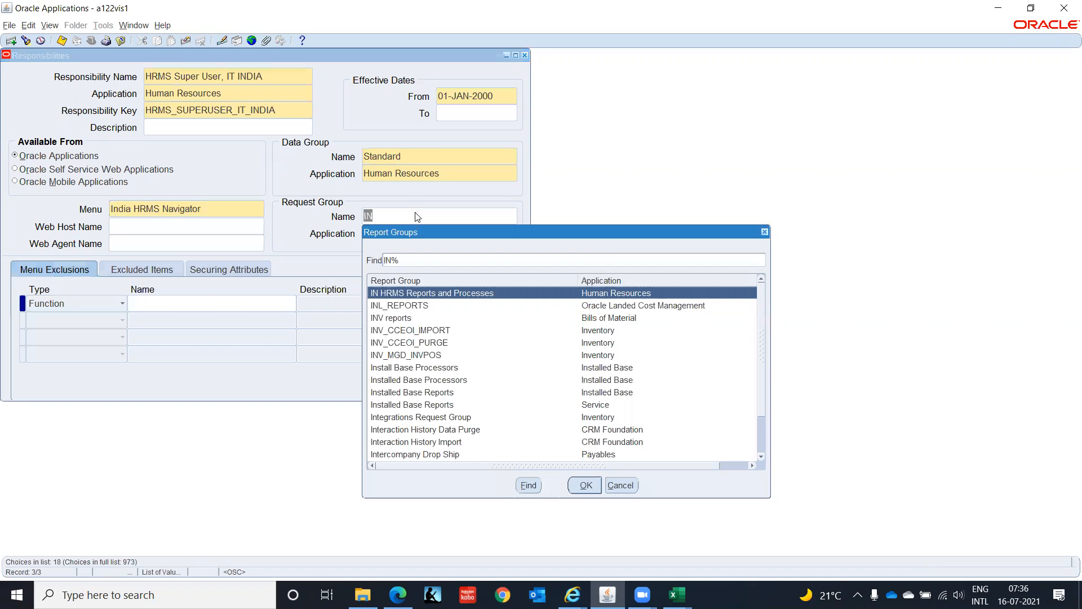
key(Return)
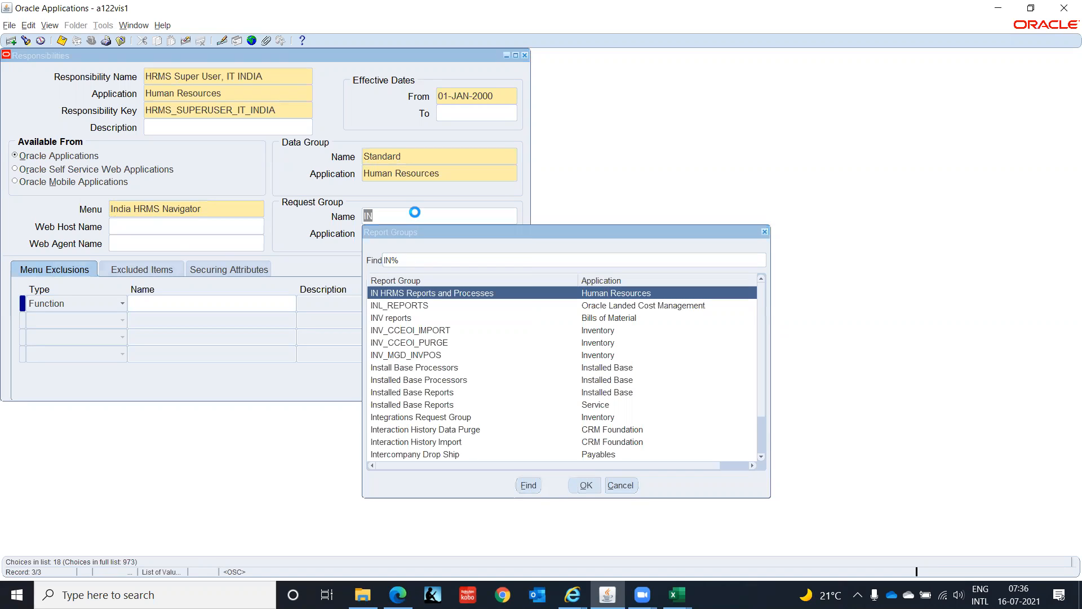
key(alt+Tab)
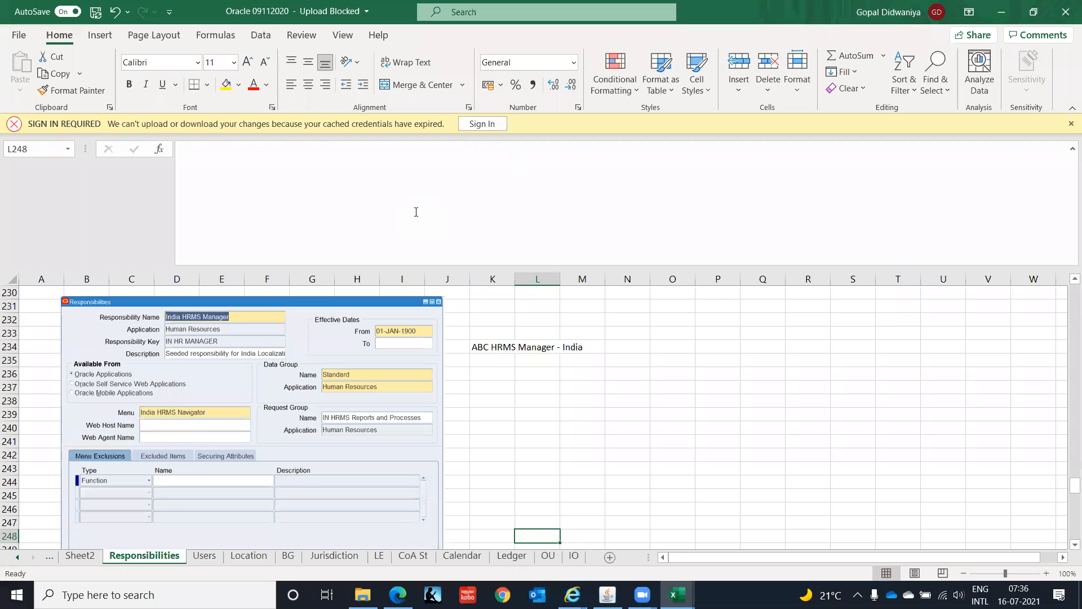
key(alt+Tab)
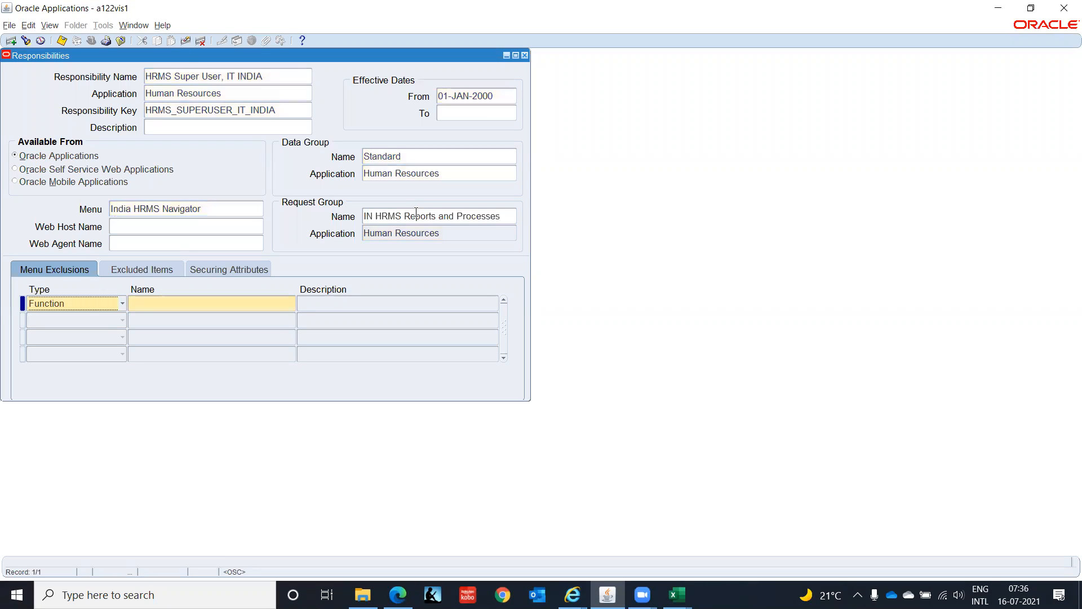
key(ctrl+s)
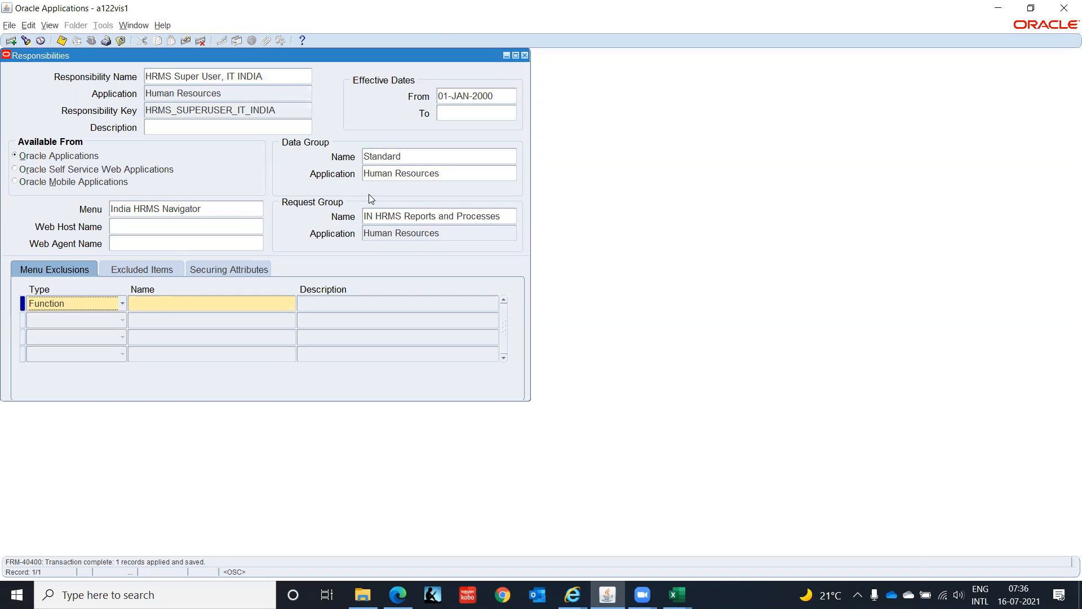
- Close the Responsibilities form and expand the User functions under Security in the Navigator
key(F4)
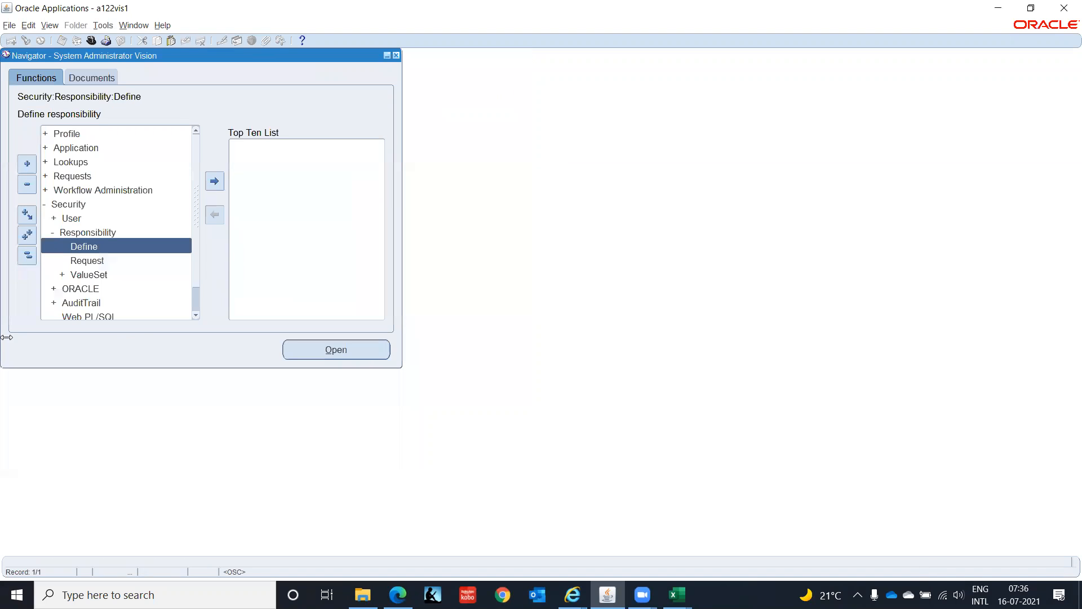
double_click(70, 220)
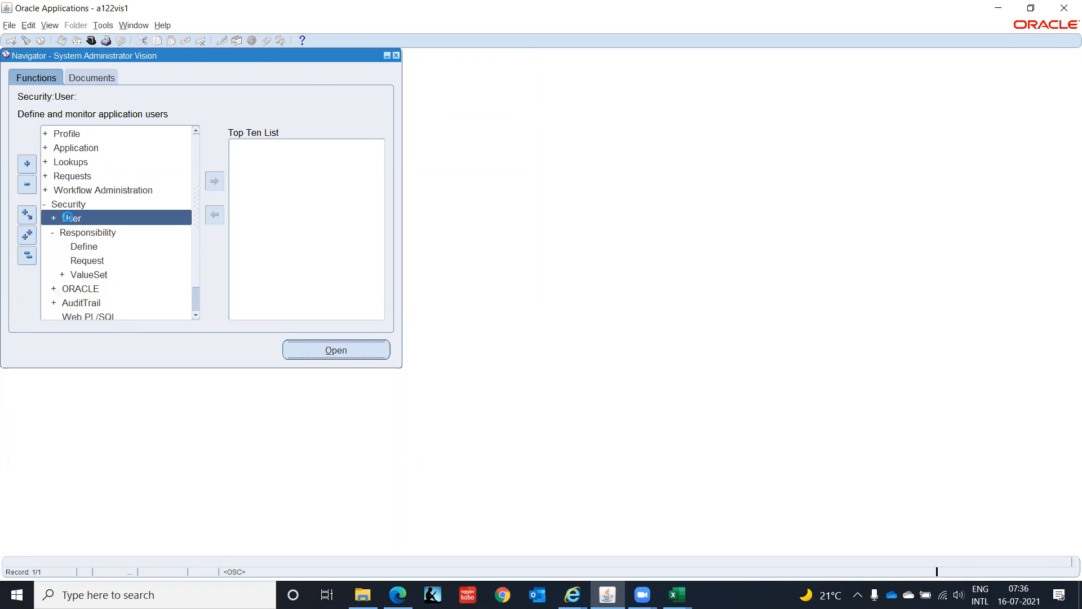
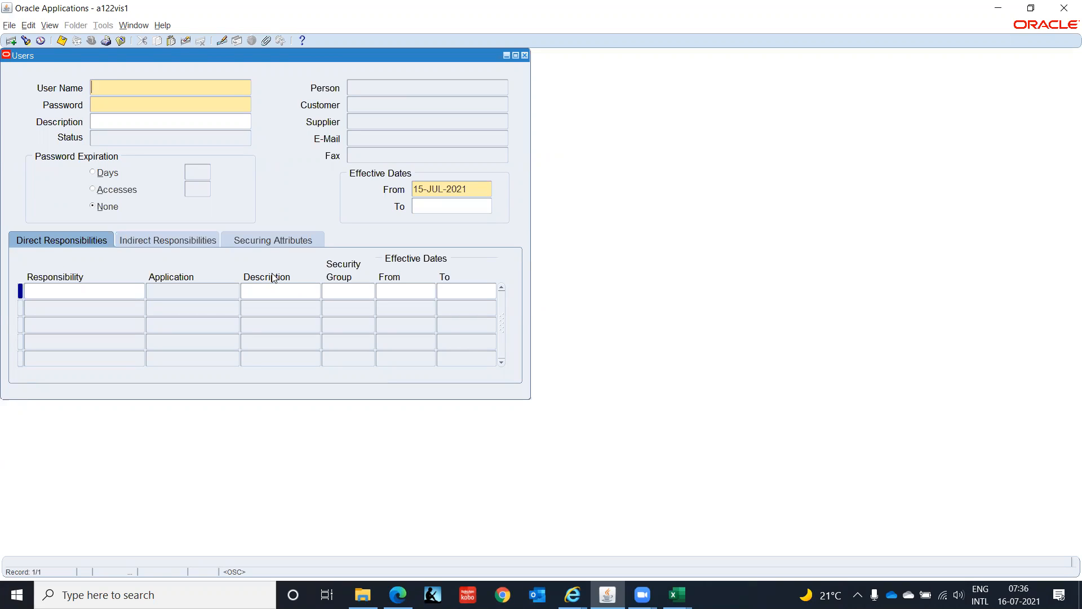
- Query the existing user record by its user name in the Users form
key(F11)
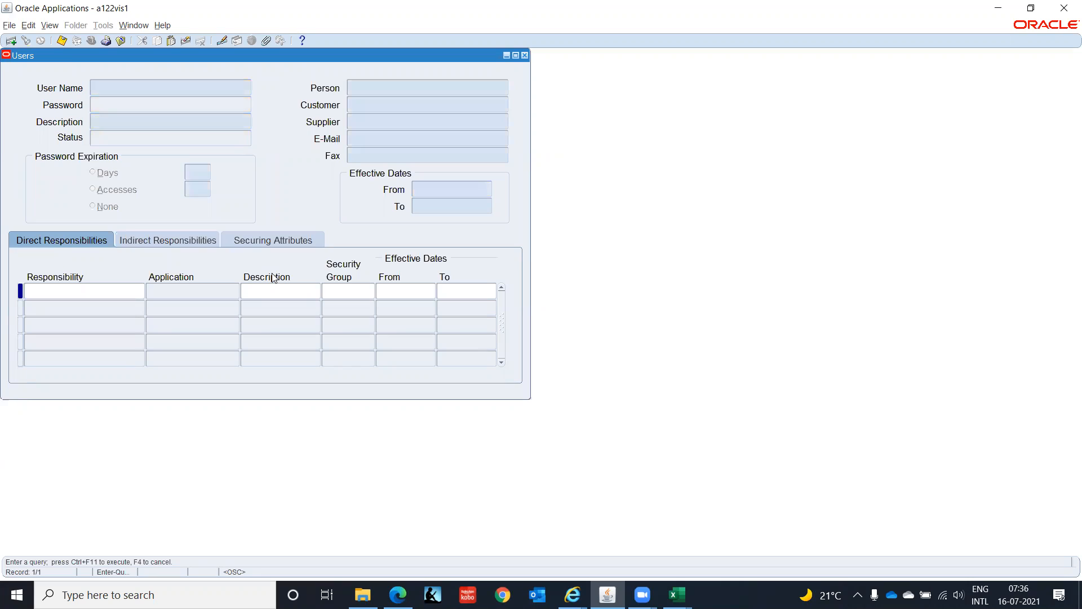
text(GOPAL.D0908)
key(ctrl+F11)
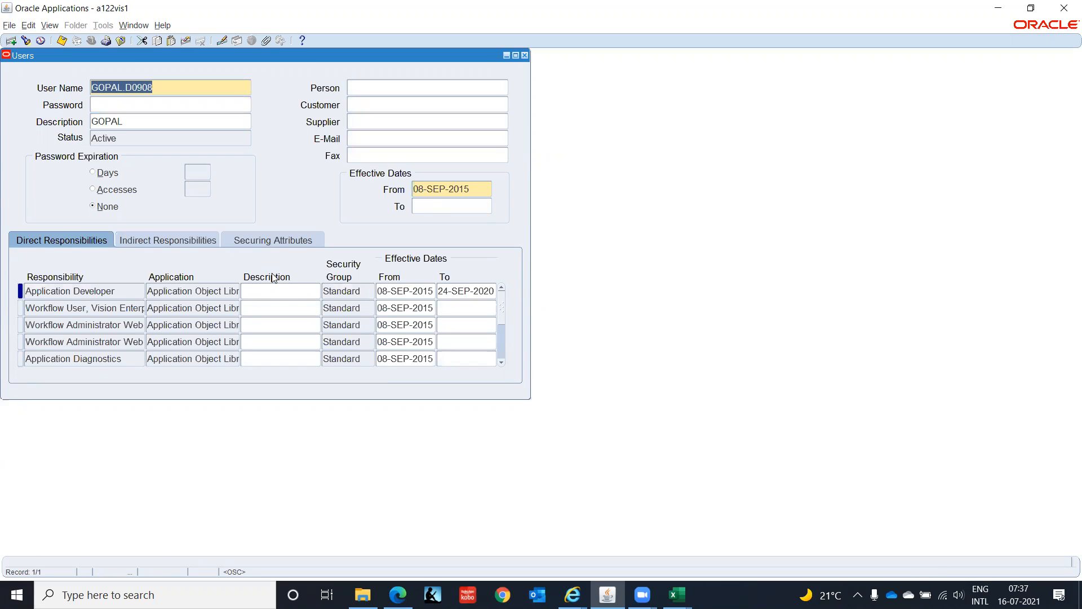
- Move to the user's direct responsibilities, dismiss the error, and insert a blank responsibility row
click(125, 286)
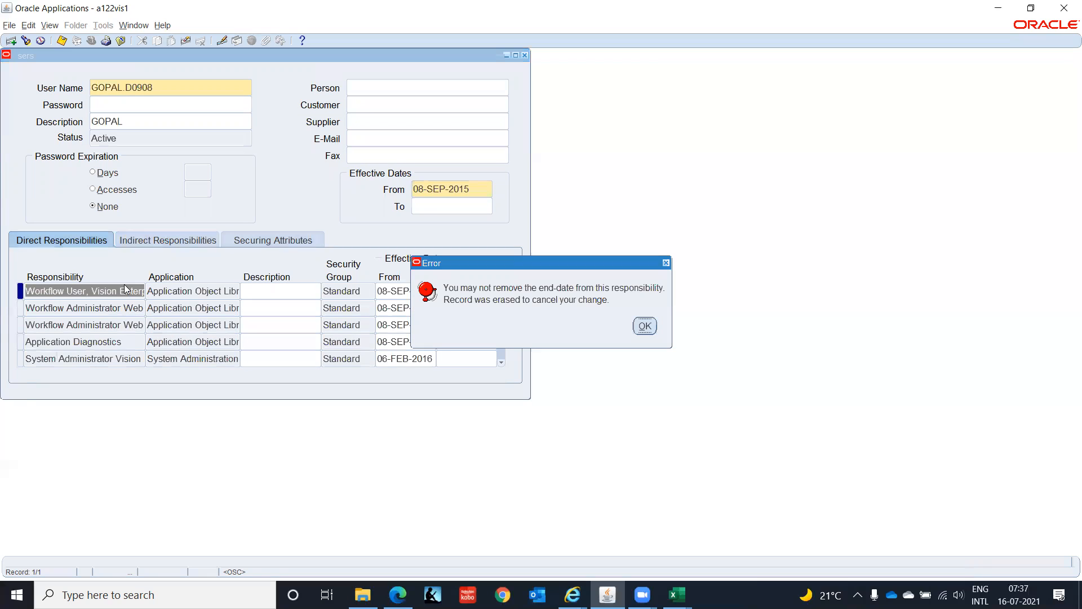
click(647, 326)
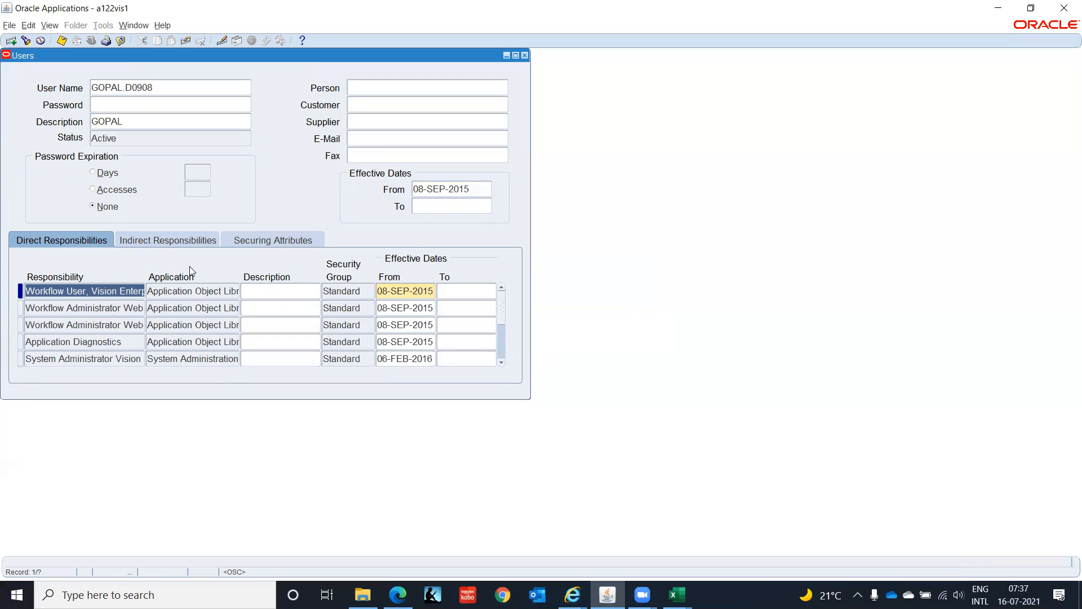
click(12, 40)
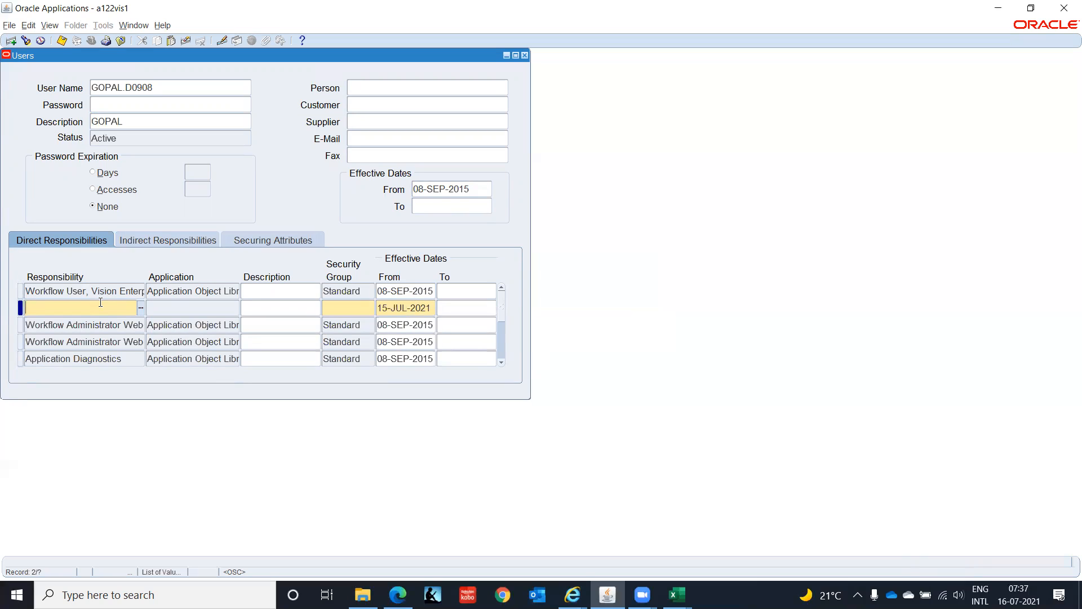
- Enter General Ledger as the responsibility in the new row
text(Gene)
text(ral Ledger)
key(Tab)
click(100, 304)
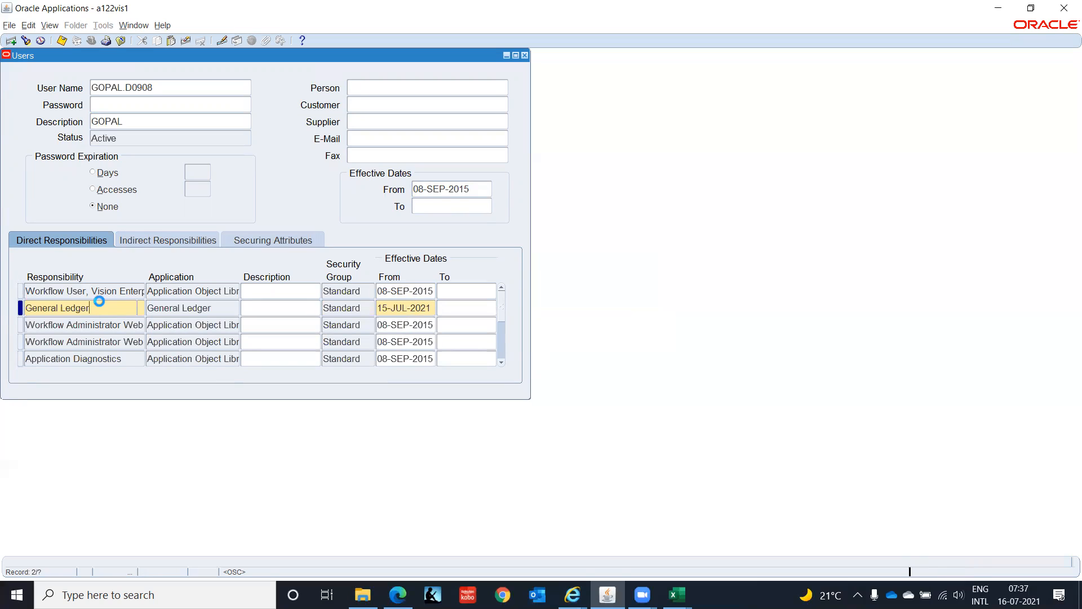
- Replace the new row's responsibility with GL Super User, IT India, searching the list with %IT Ind
click(100, 303)
key(BackSpace)
key(BackSpace)
key(BackSpace)
key(BackSpace)
key(BackSpace)
key(BackSpace)
key(BackSpace)
key(BackSpace)
key(BackSpace)
key(BackSpace)
key(BackSpace)
key(BackSpace)
key(BackSpace)
key(BackSpace)
text(%IT Ind)
key(Tab)
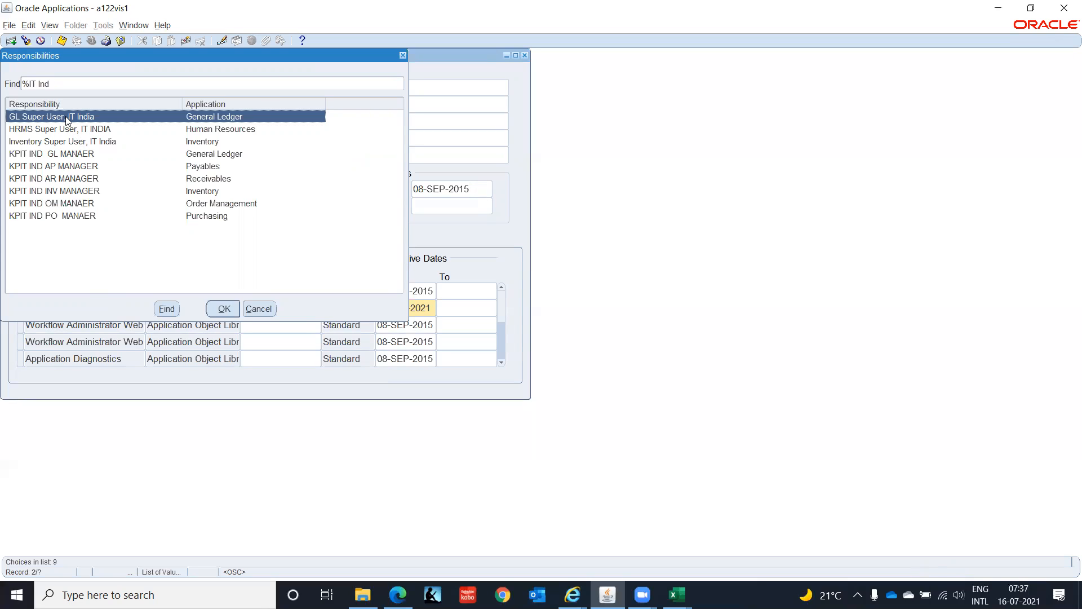
click(224, 308)
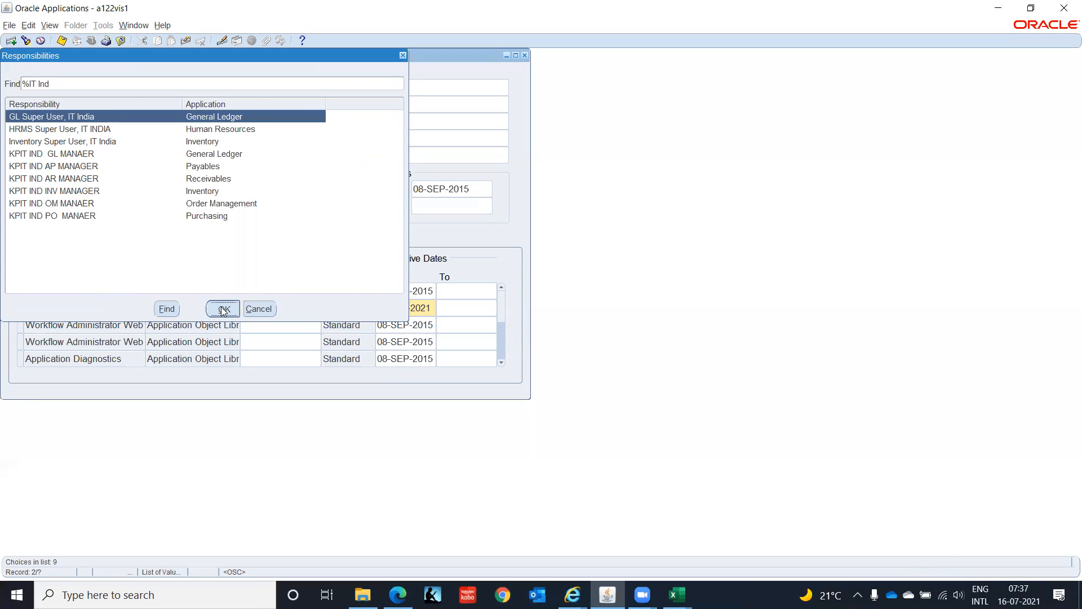
- Add another direct responsibility row and assign HRMS Super User, IT INDIA, filtering the list with %IT Indi
click(11, 41)
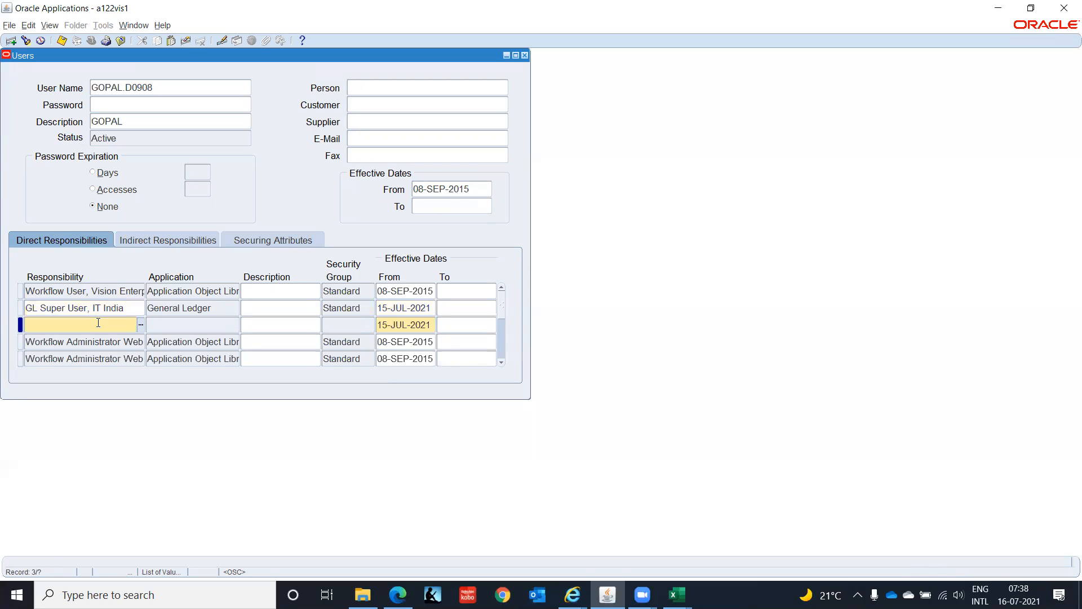
text(%IT Indi)
key(Down)
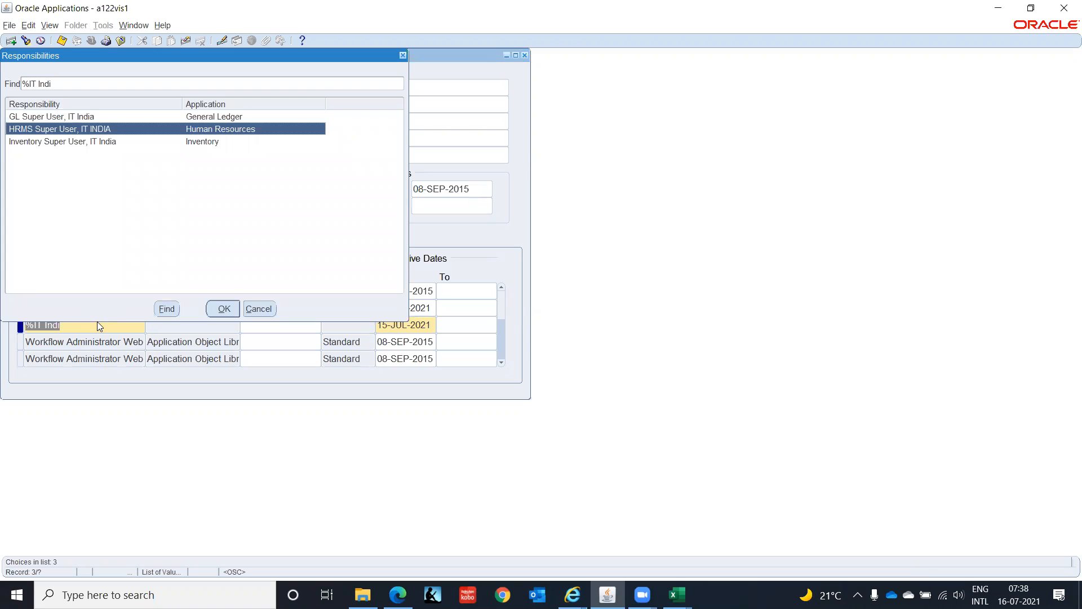
key(Return)
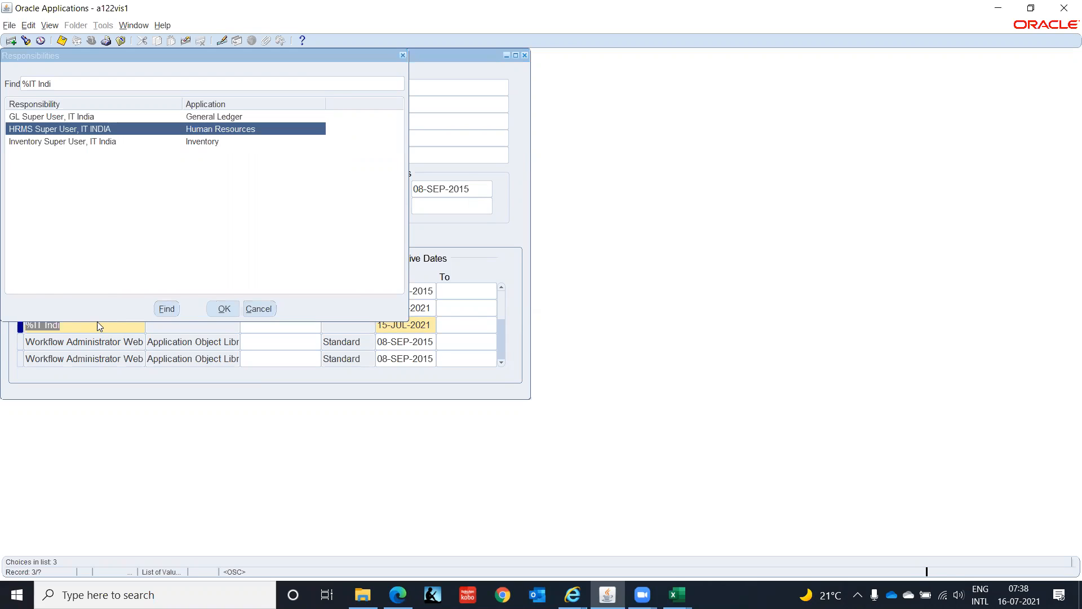
- Add a third direct responsibility row for Inventory Super User, IT India, and save the user record
click(10, 40)
text(%IT )
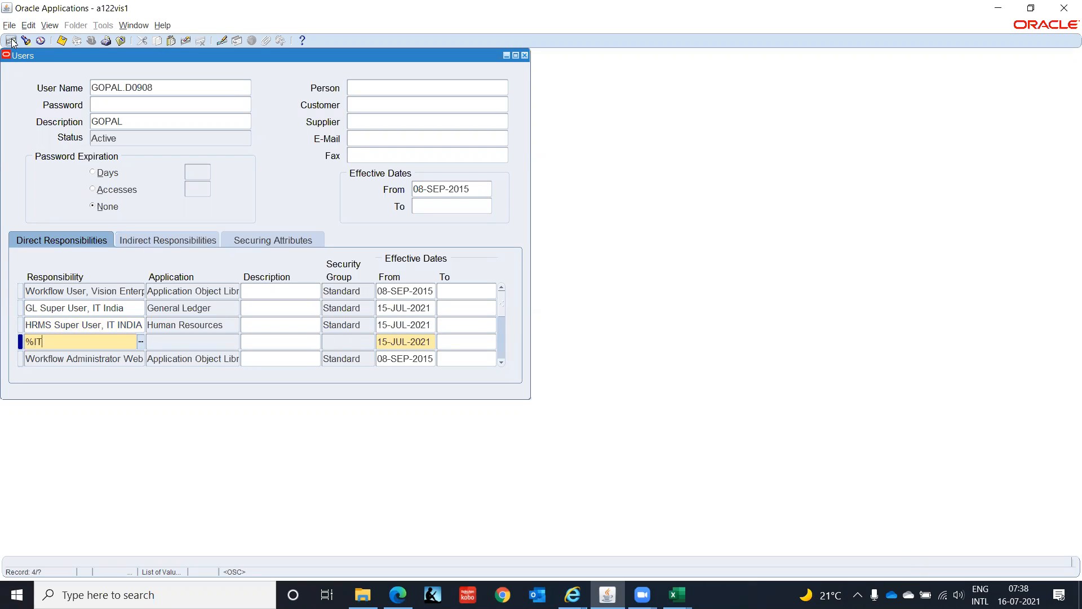
text(Indi)
key(Tab)
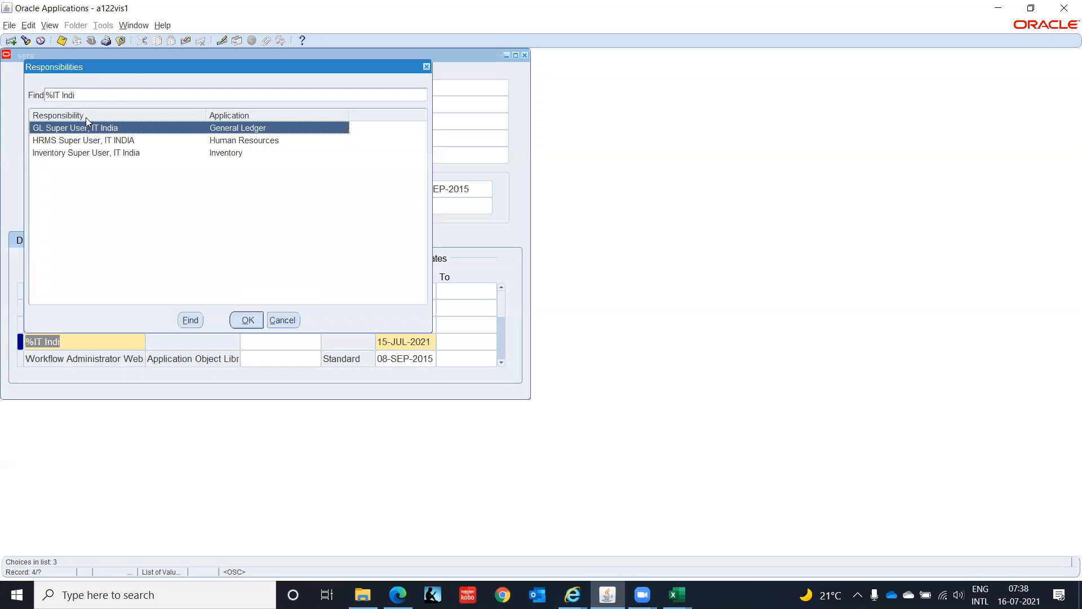
click(104, 154)
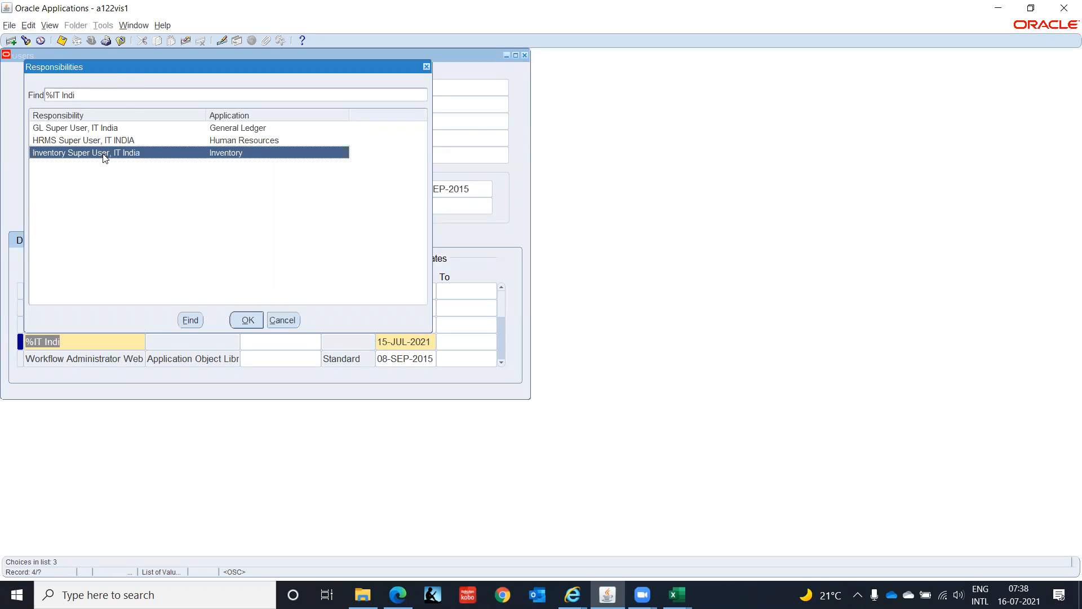
click(247, 320)
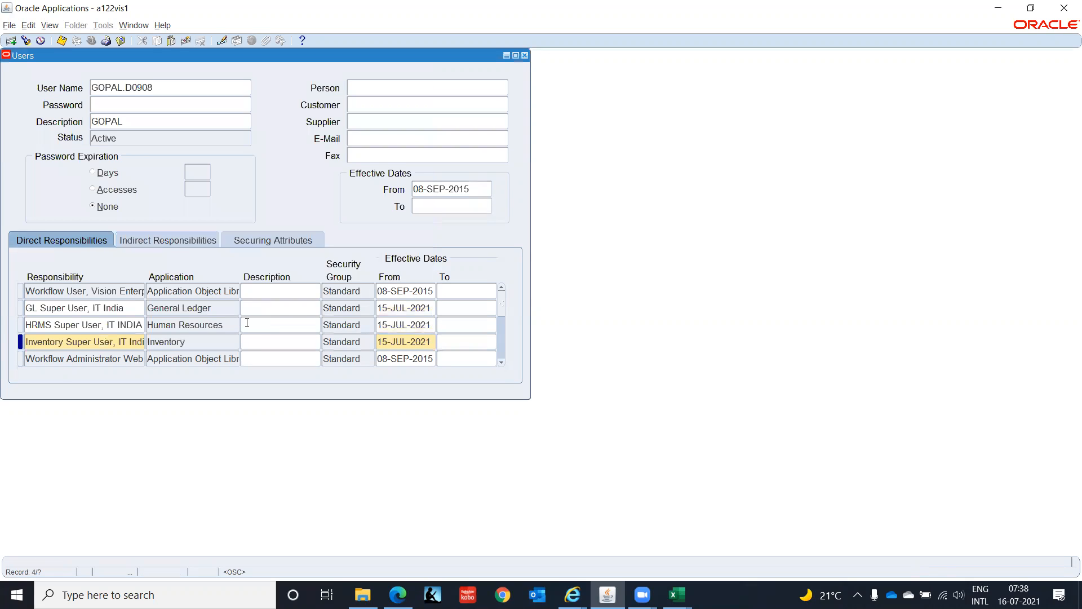
key(ctrl+s)
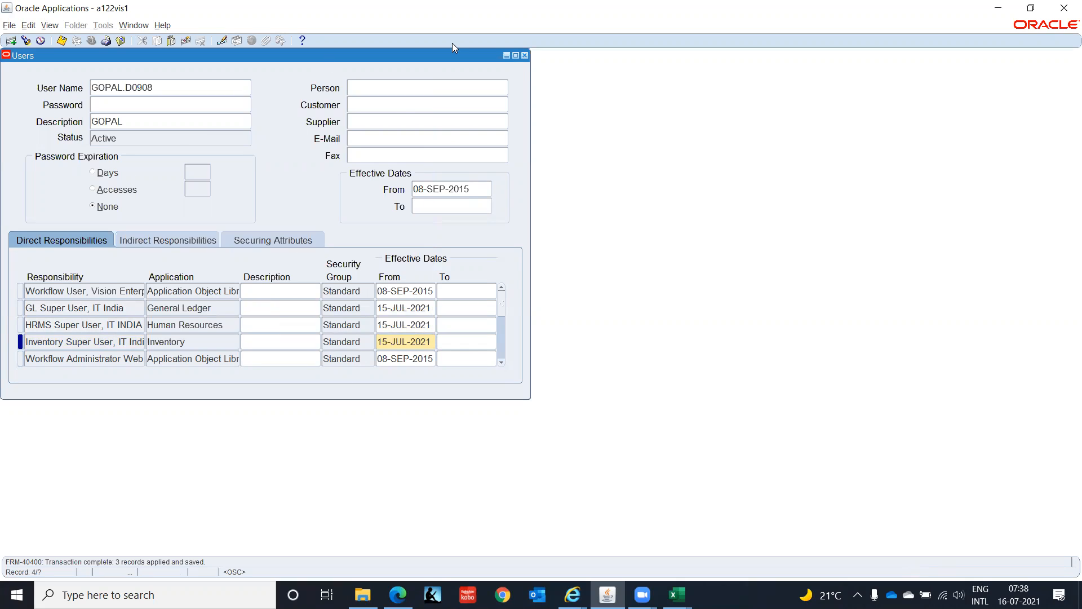
- Close the Users form, collapse the Navigator tree, and open the System function under Profile
click(525, 55)
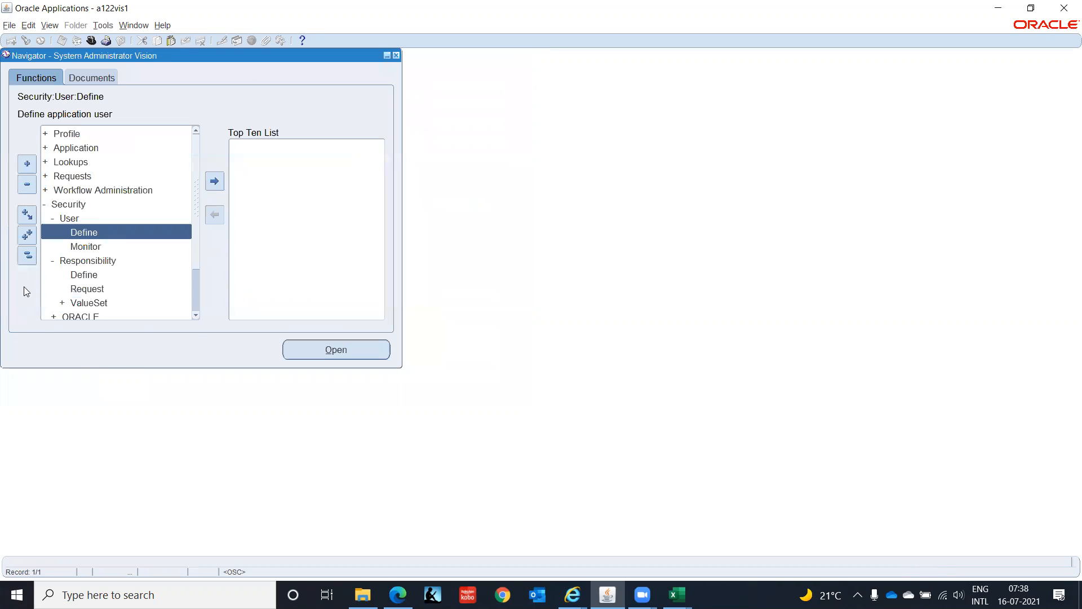
click(25, 258)
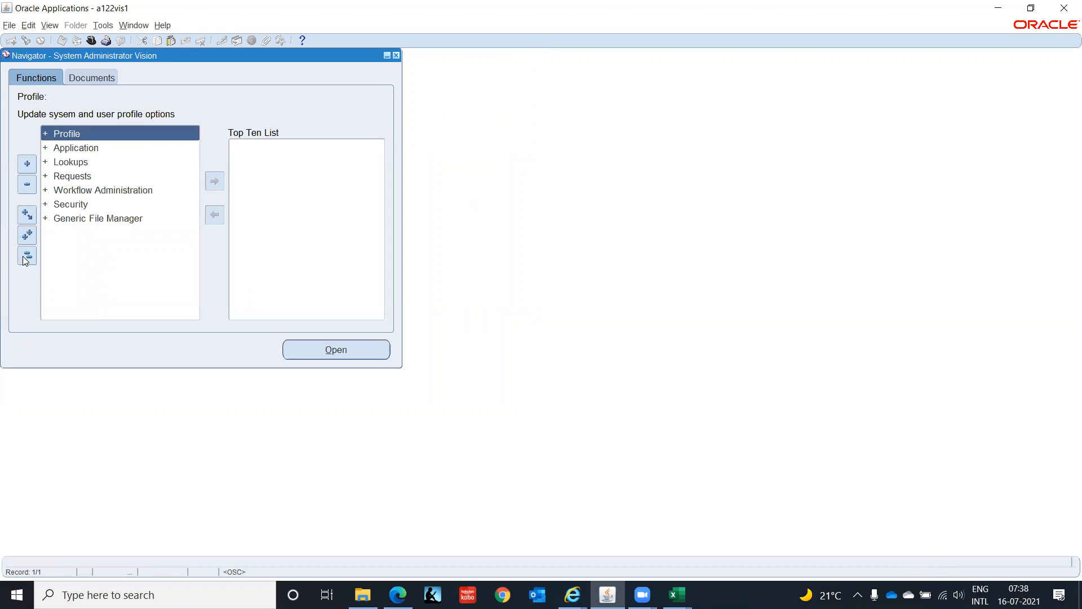
double_click(95, 136)
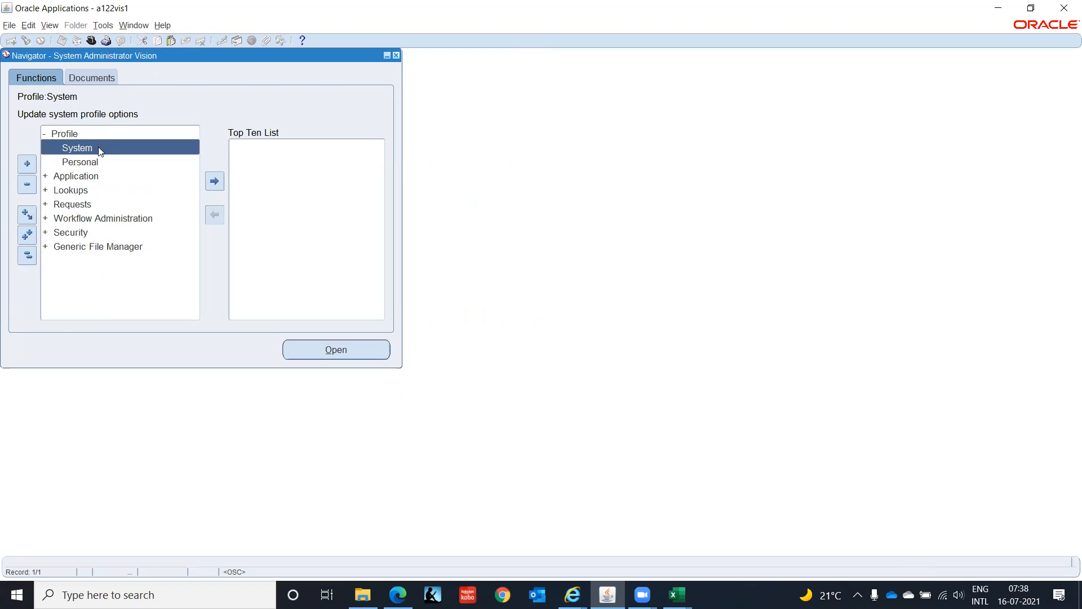
double_click(99, 149)
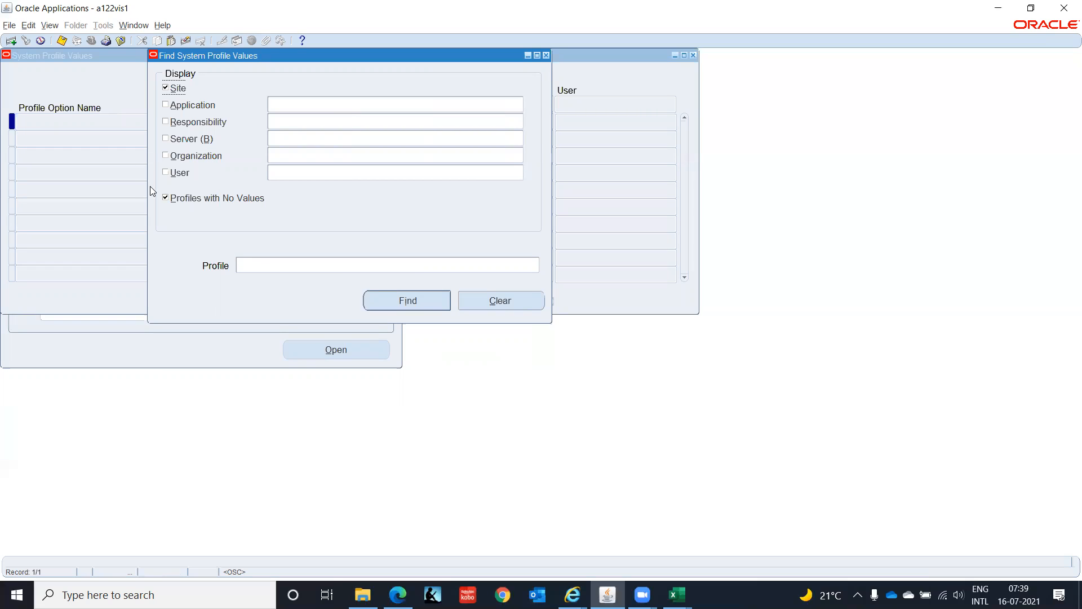
- Limit the profile search to the responsibility GL Super User, IT India, and exclude profiles with no values
click(165, 122)
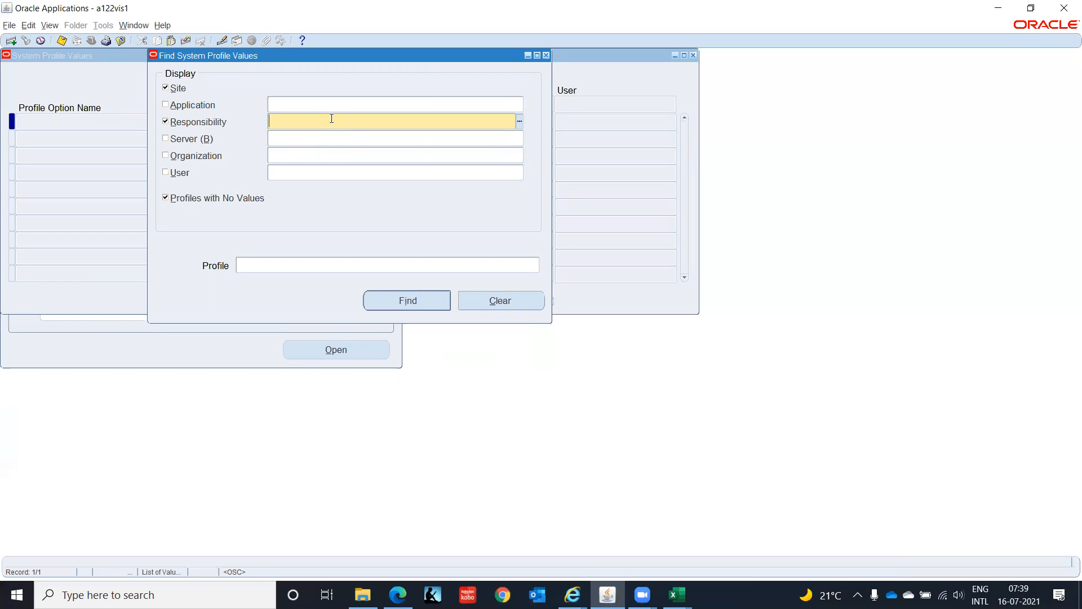
click(213, 200)
click(313, 117)
text(%IT Ind)
key(Tab)
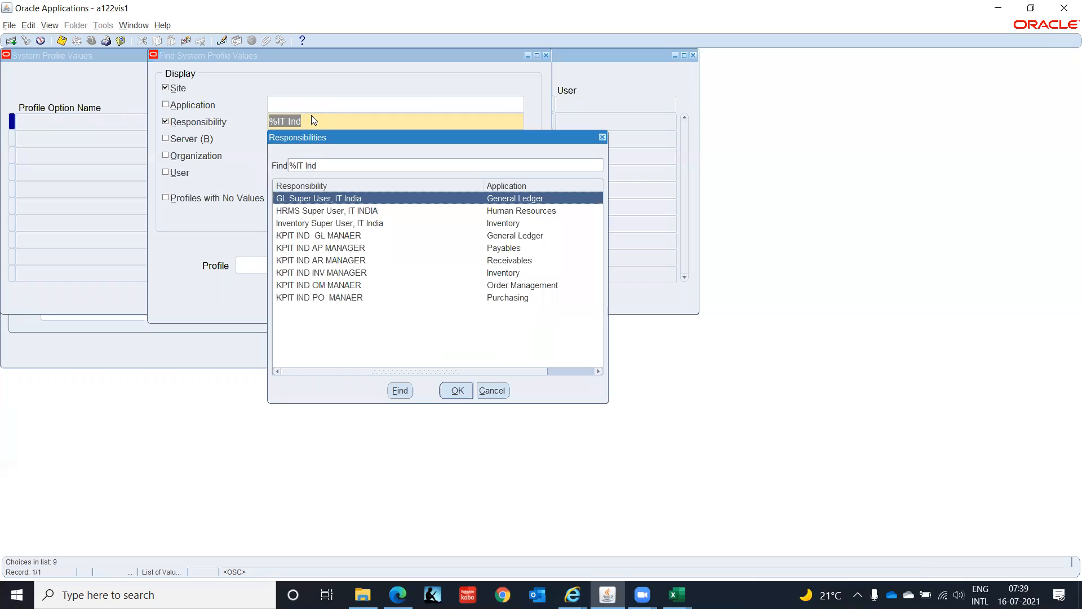
key(Return)
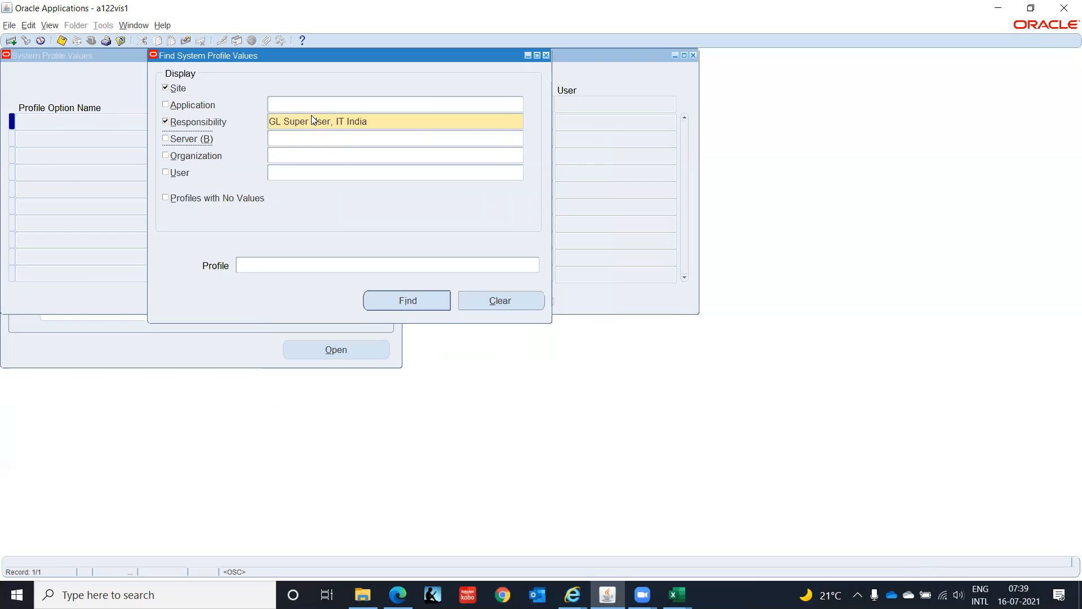
- Find the profiles matching HR%Busin%, set HR:Business Group to Setup Business Group at responsibility level, and save
click(262, 264)
text(H)
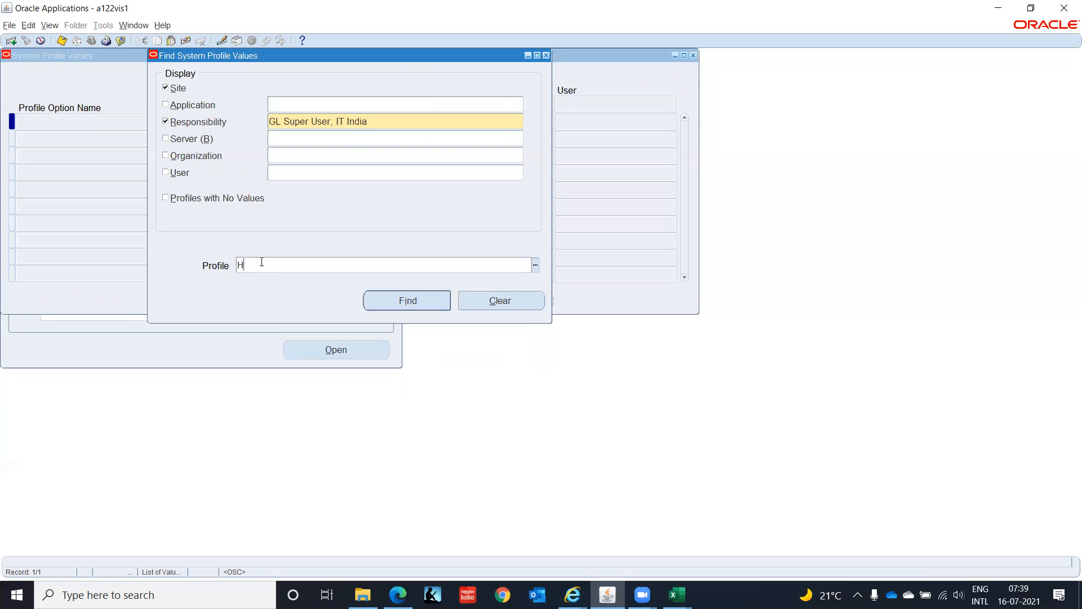
text(R%B)
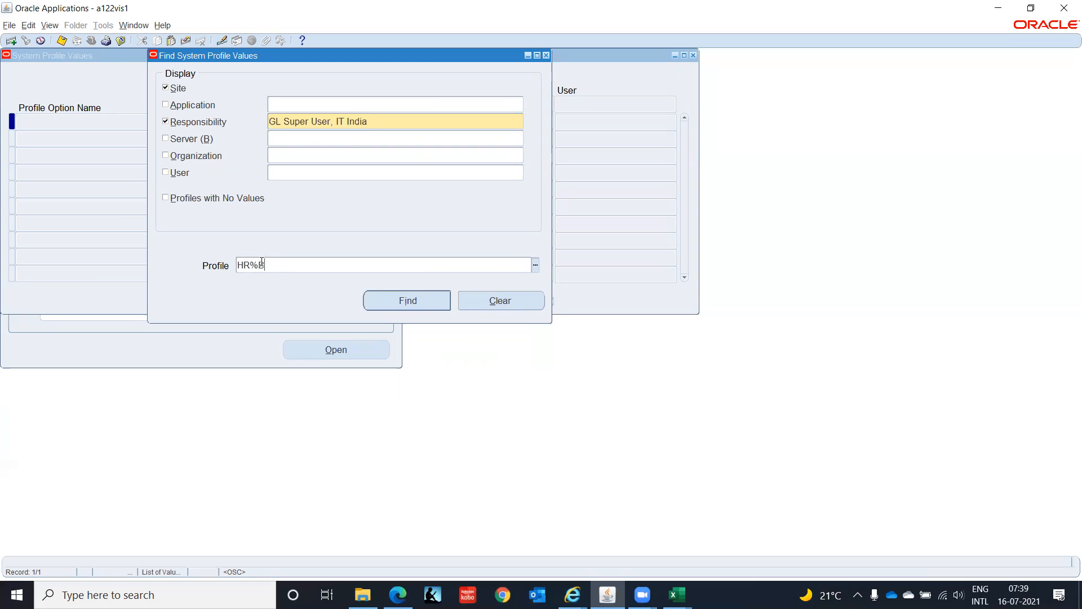
text(usin%)
click(396, 304)
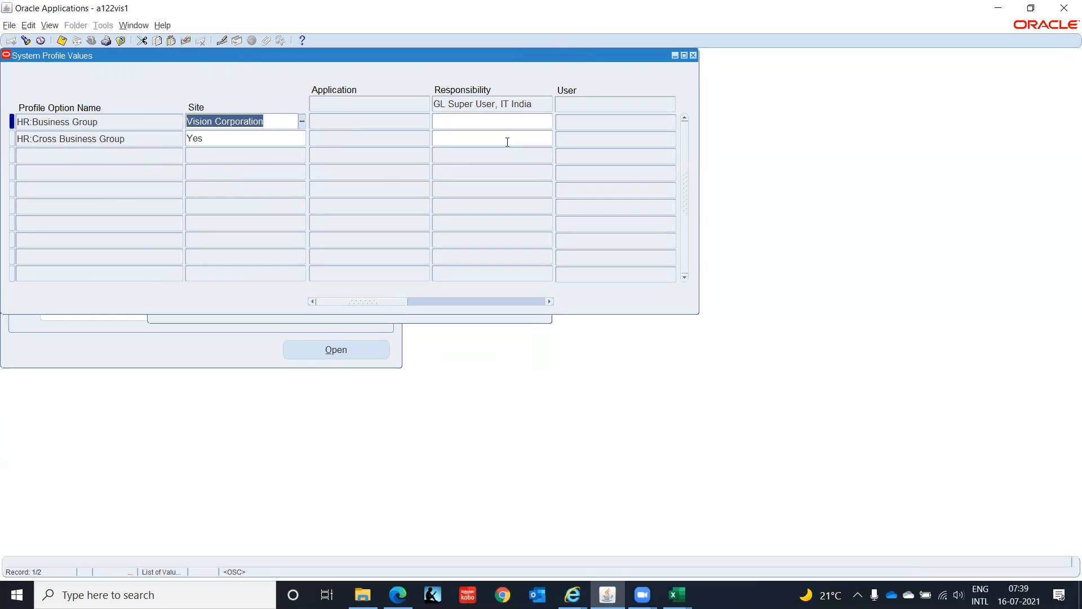
click(460, 122)
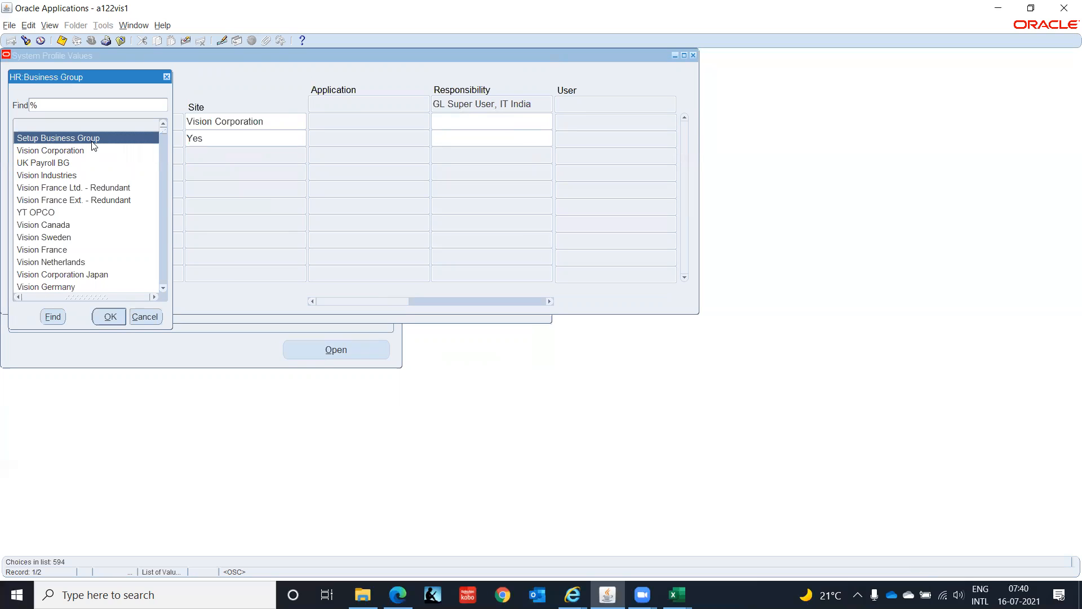
click(110, 317)
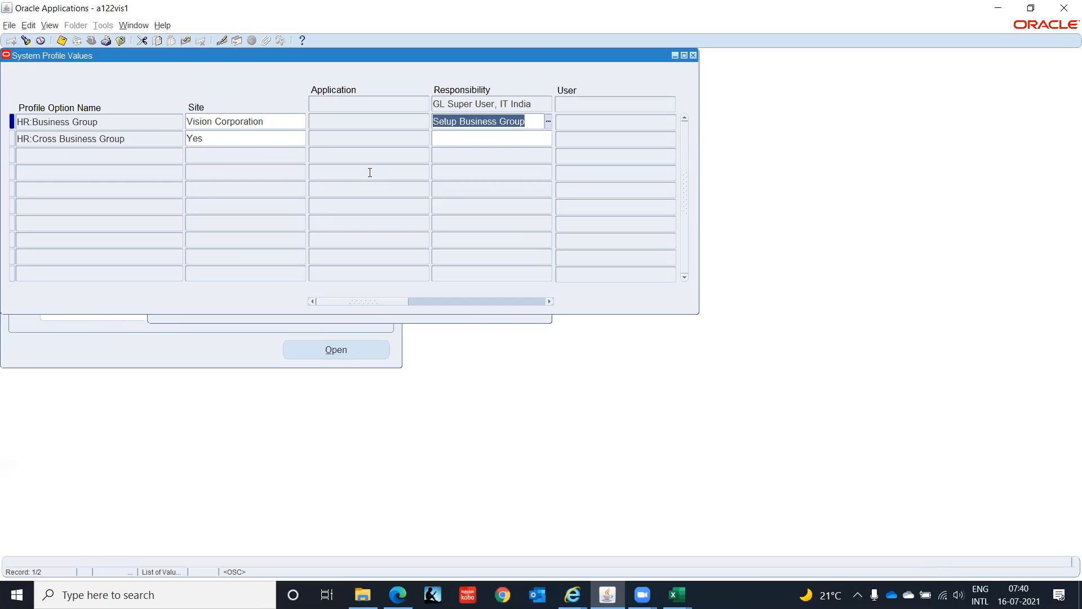
key(ctrl+s)
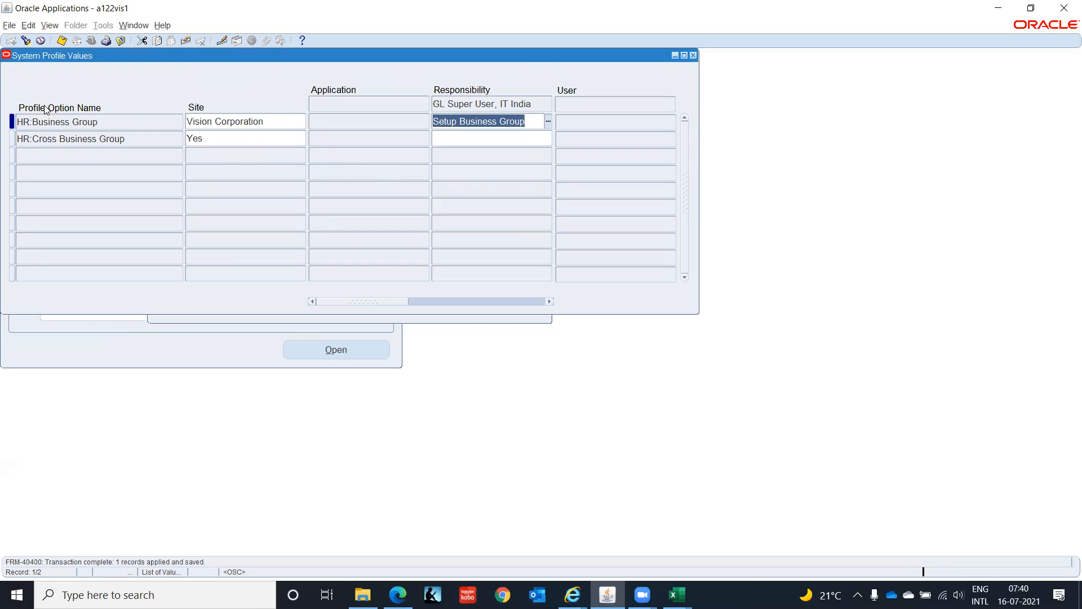
- Search the system profile options with HR%User% for the same responsibility
click(26, 42)
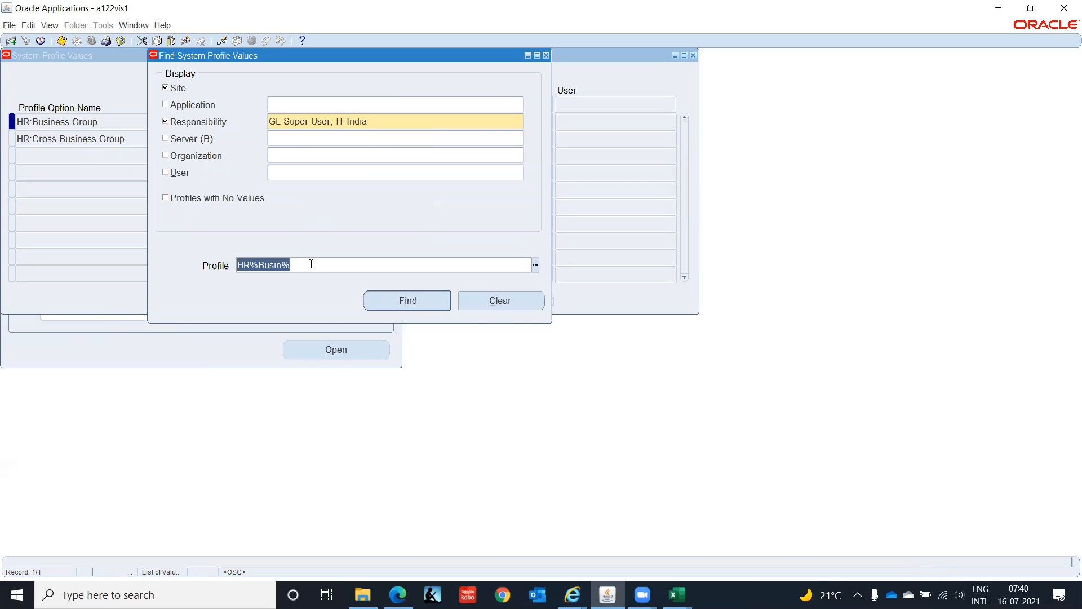
text(HR%)
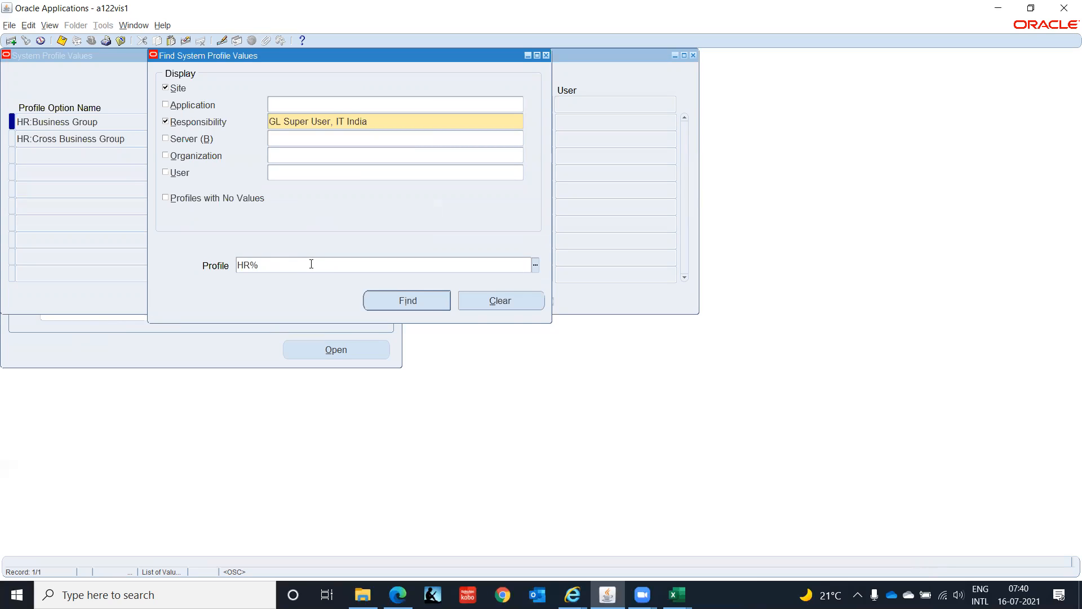
text(User%)
click(406, 305)
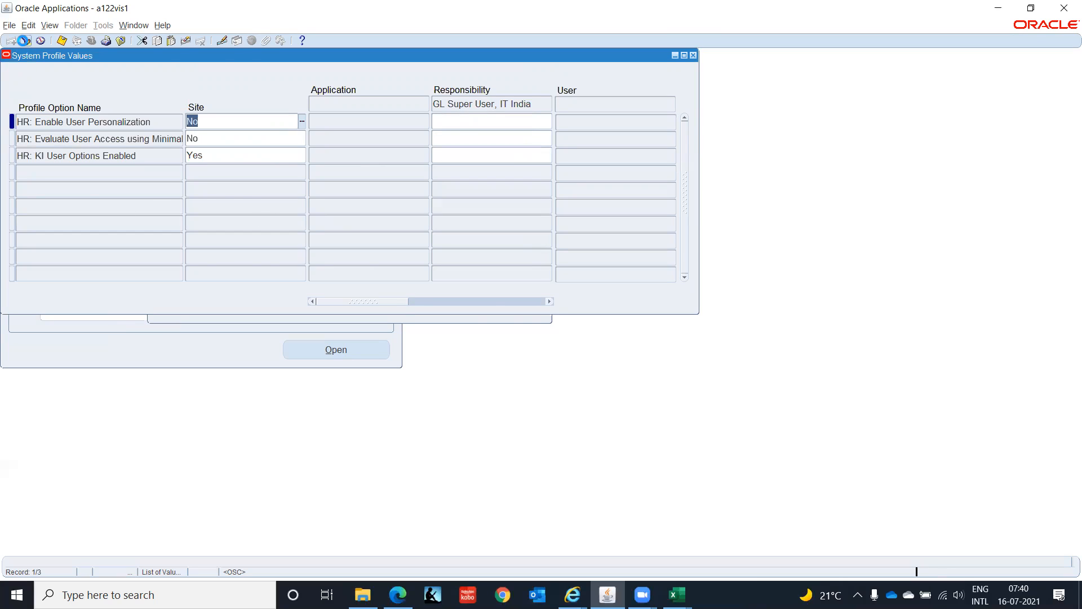
- Search the system profile options again with HR%Secu% for the same responsibility
click(23, 41)
double_click(297, 267)
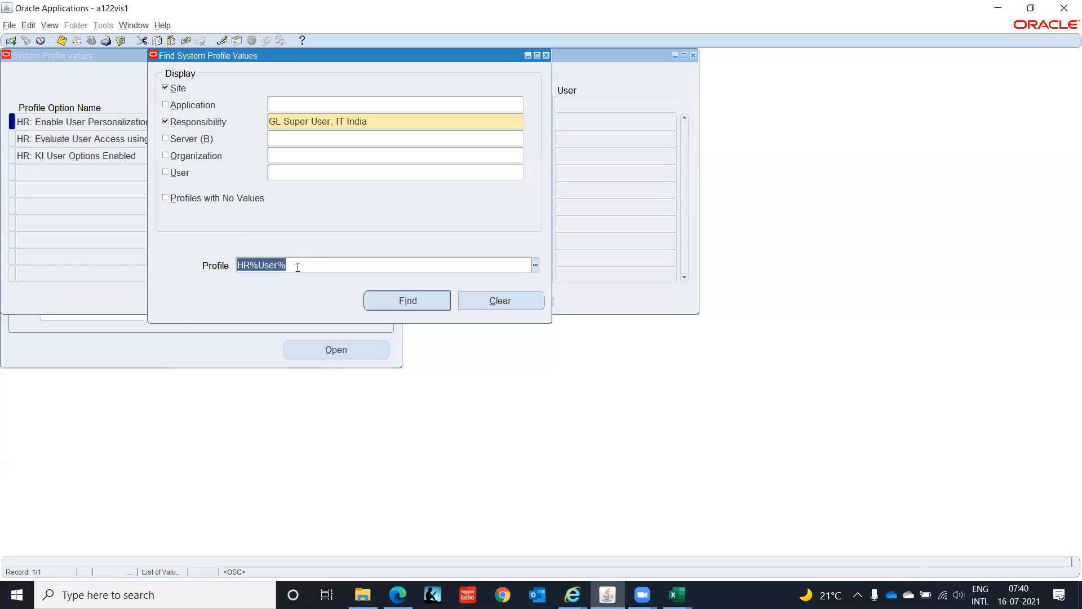
text(HR)
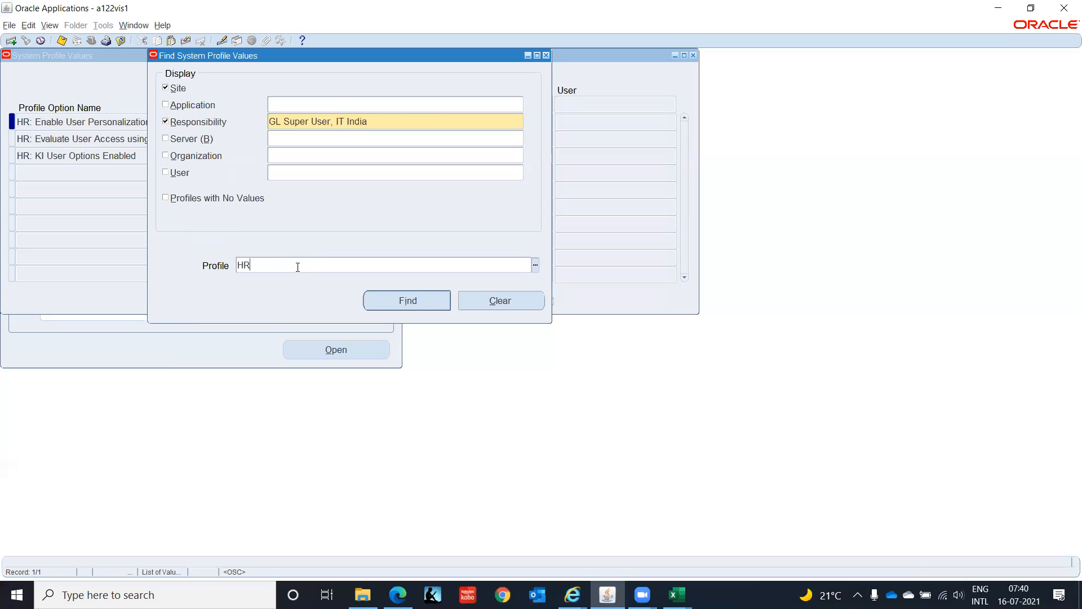
text(%Secu%)
click(409, 300)
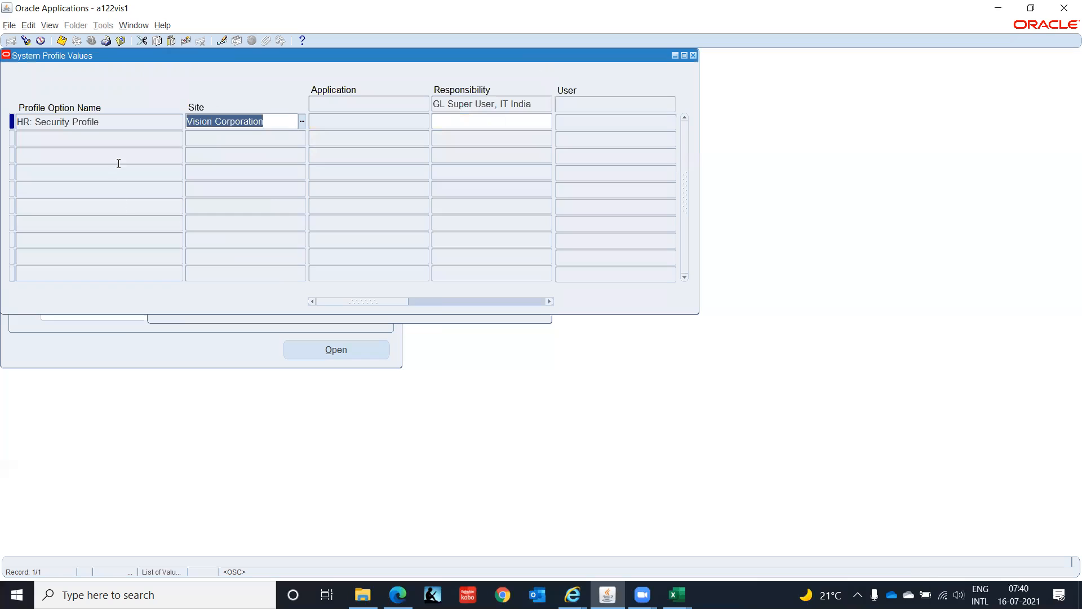
- Set HR: Security Profile to Setup Business Group at responsibility level for GL Super User, IT India, and save
click(484, 121)
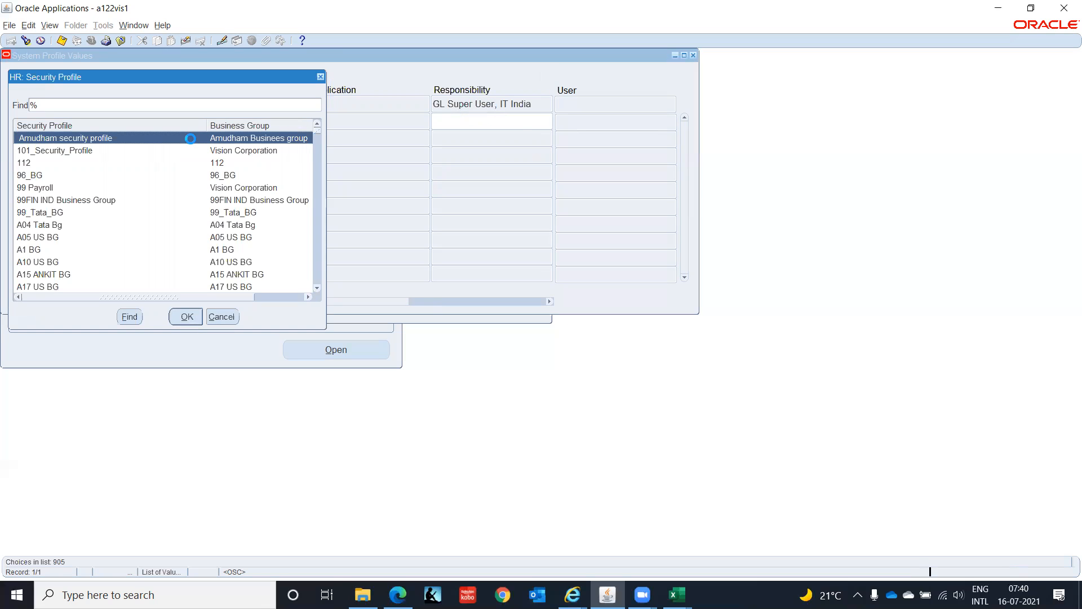
text(s)
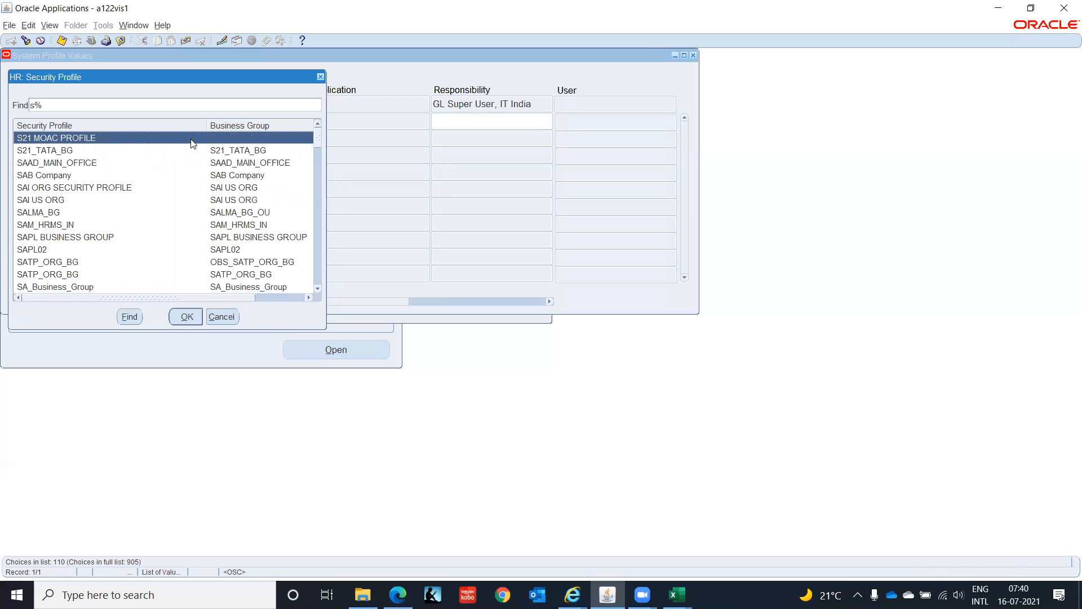
text(e)
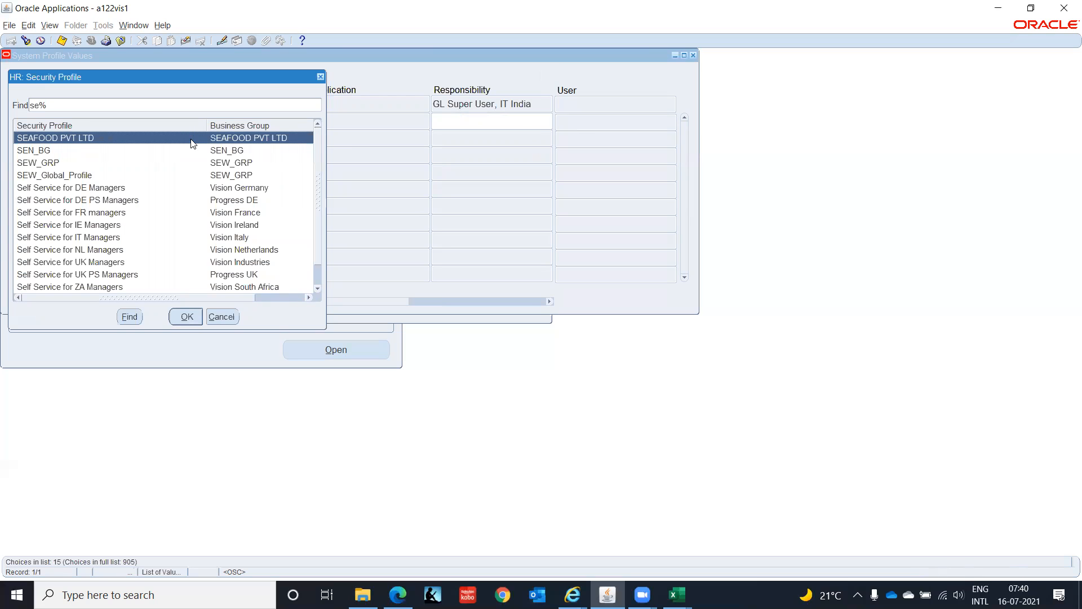
text(tup Business Group)
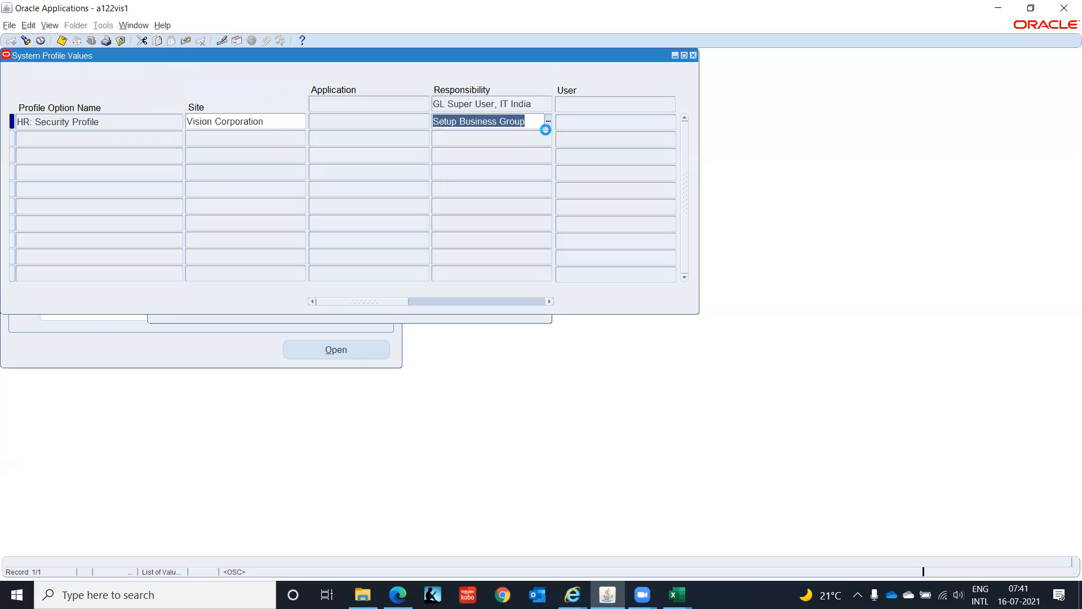
- Look up the profile values matching HR%Bus% for the responsibility GL Super User, IT India
click(26, 41)
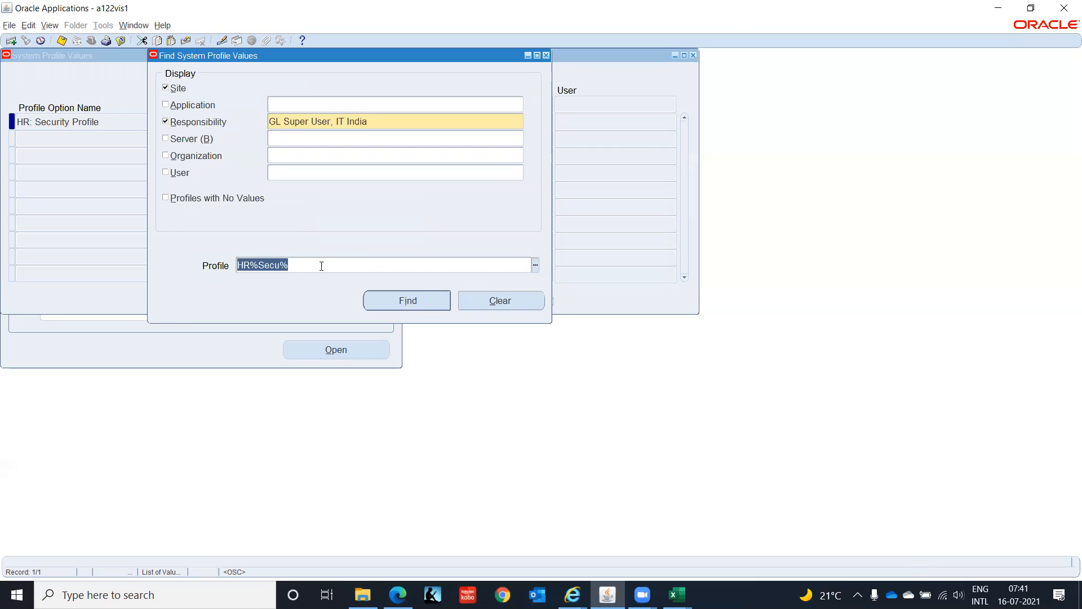
text(HR%Bus%)
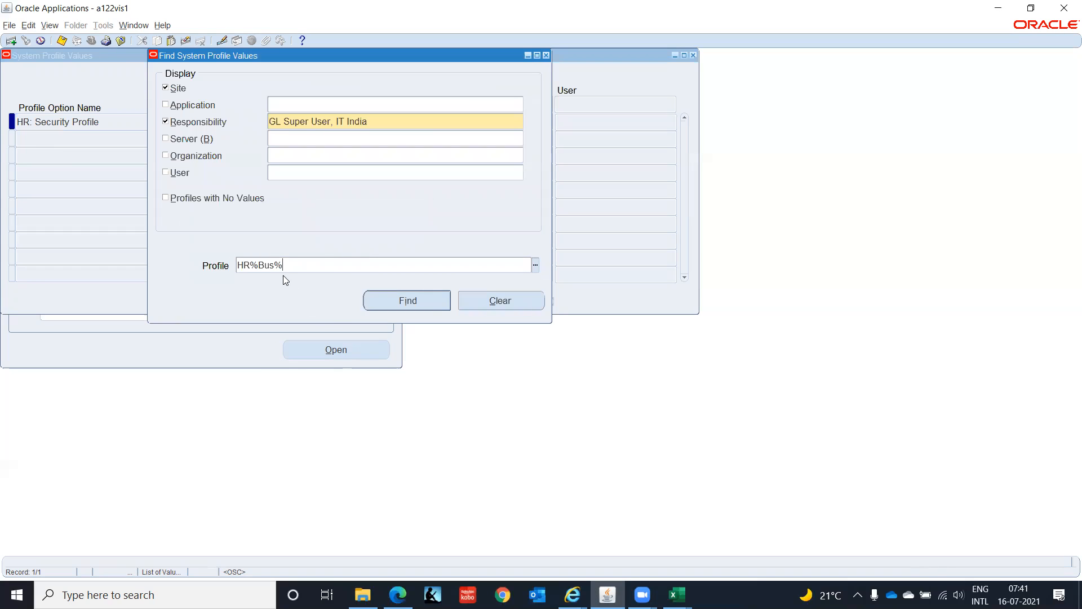
click(387, 300)
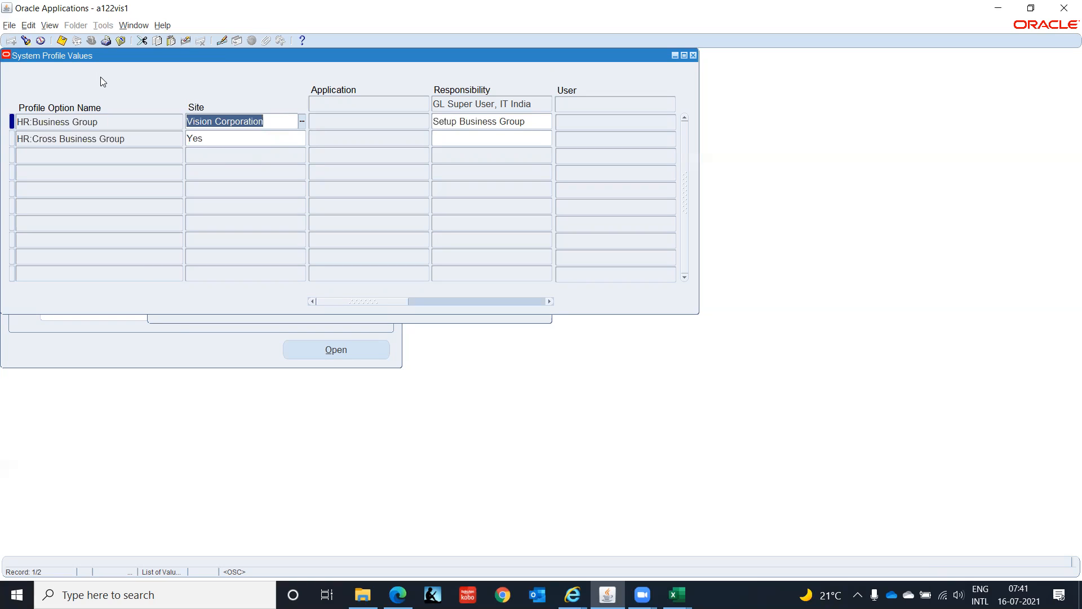
- Change the profile search to the responsibility HRMS Super User, IT INDIA, and find its HR%Bus% profiles
click(27, 41)
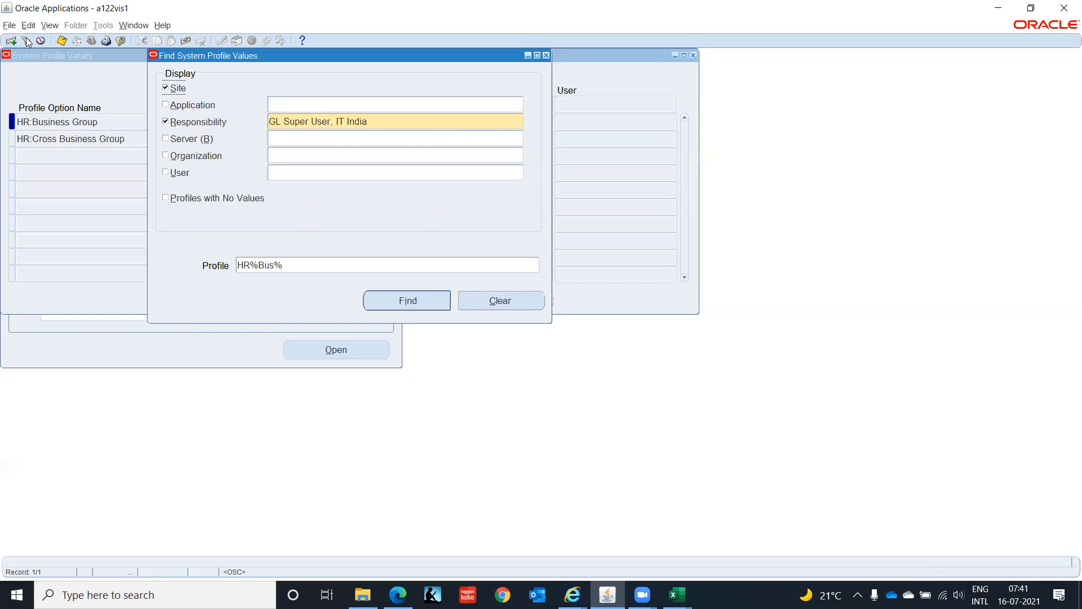
click(411, 119)
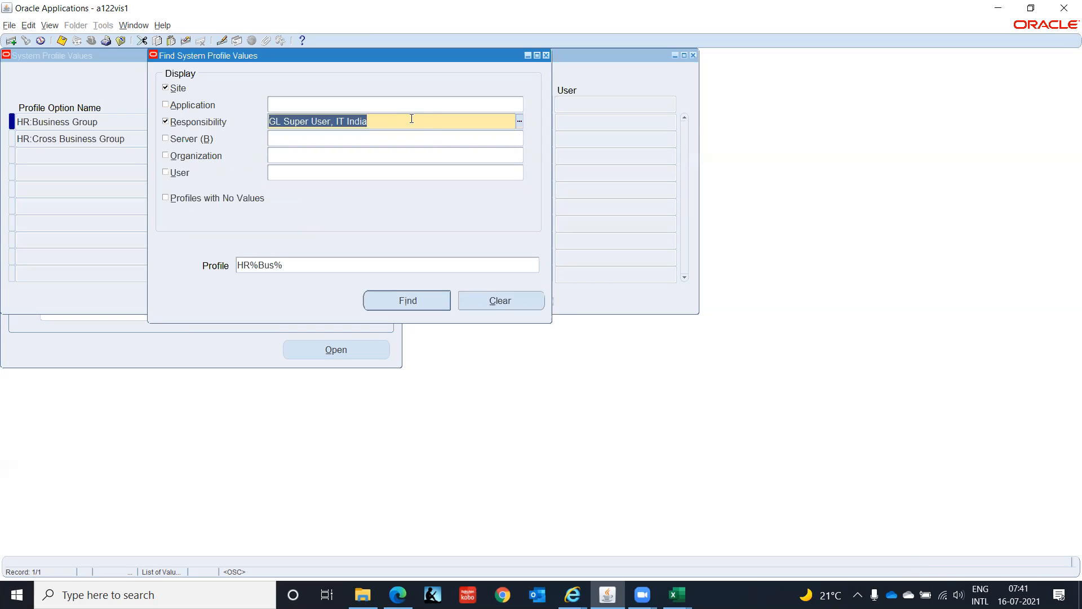
key(BackSpace)
text(IT)
key(BackSpace)
key(BackSpace)
text(%)
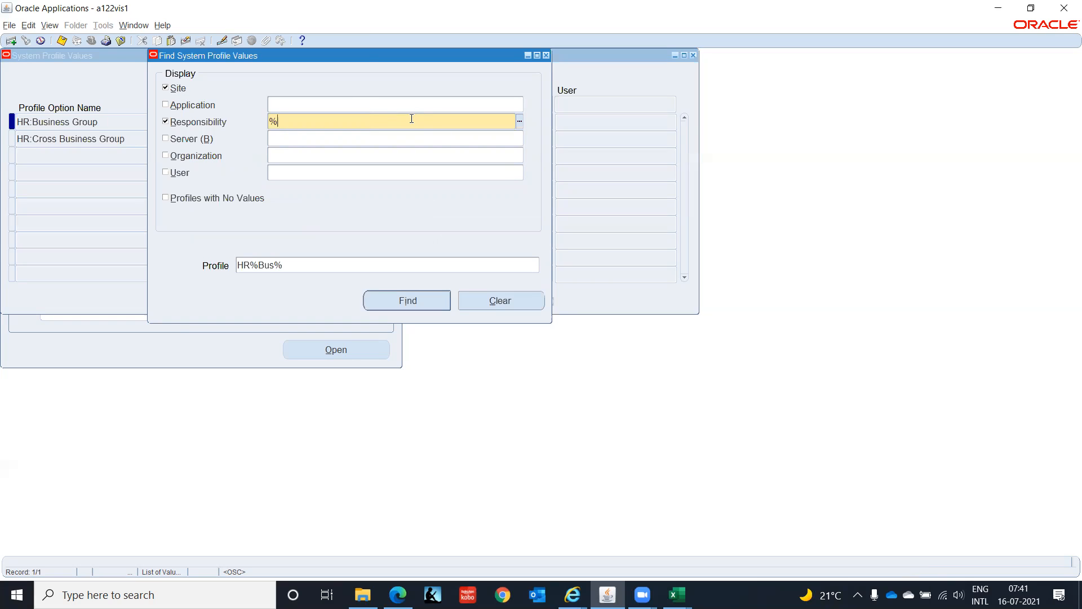
text(IT Ind)
key(Tab)
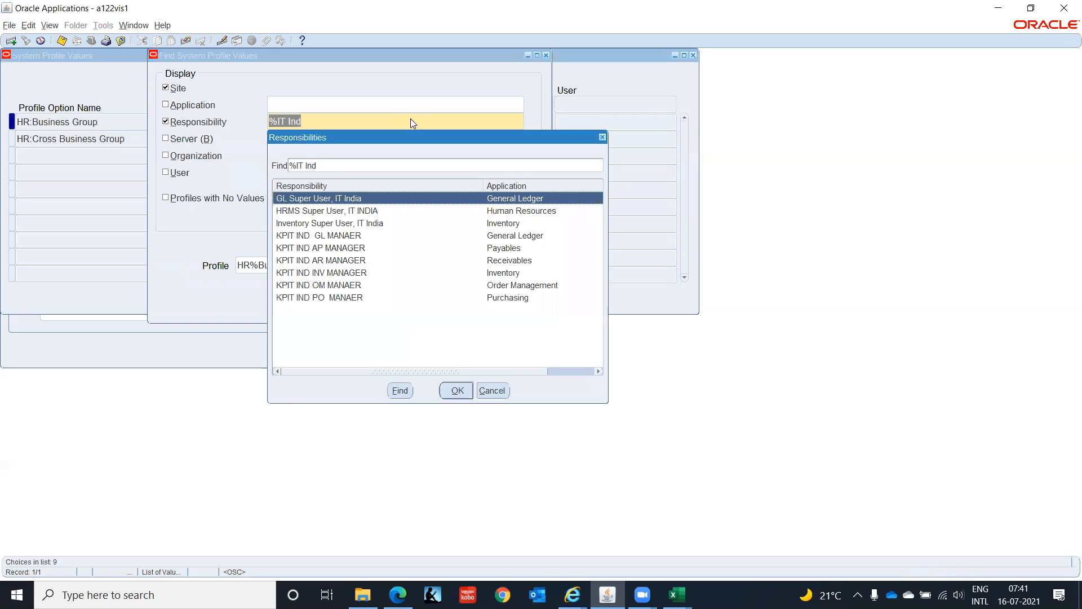
key(Down)
key(Return)
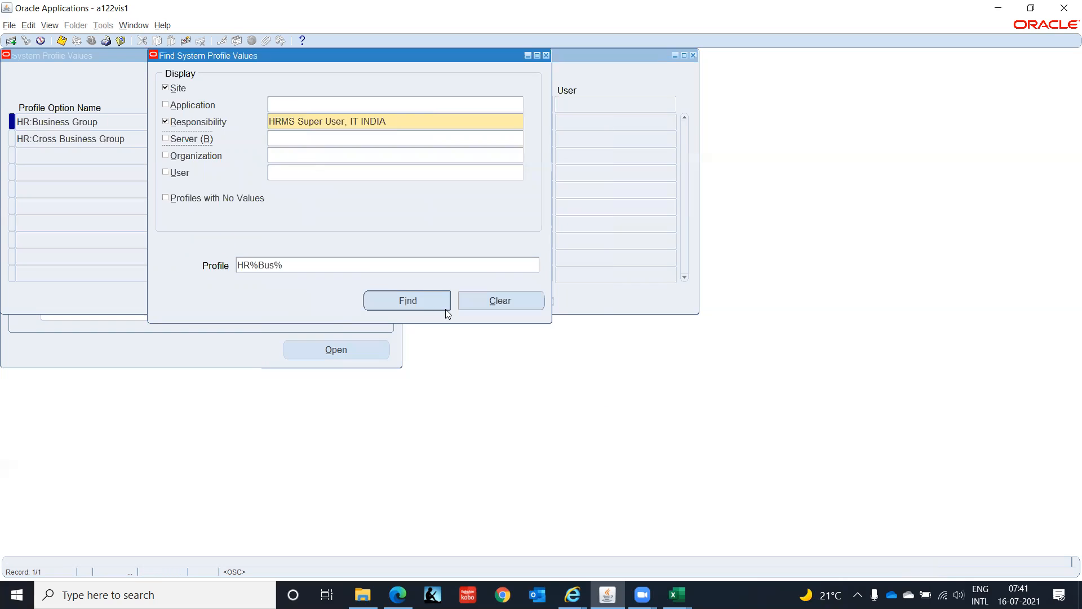
click(414, 302)
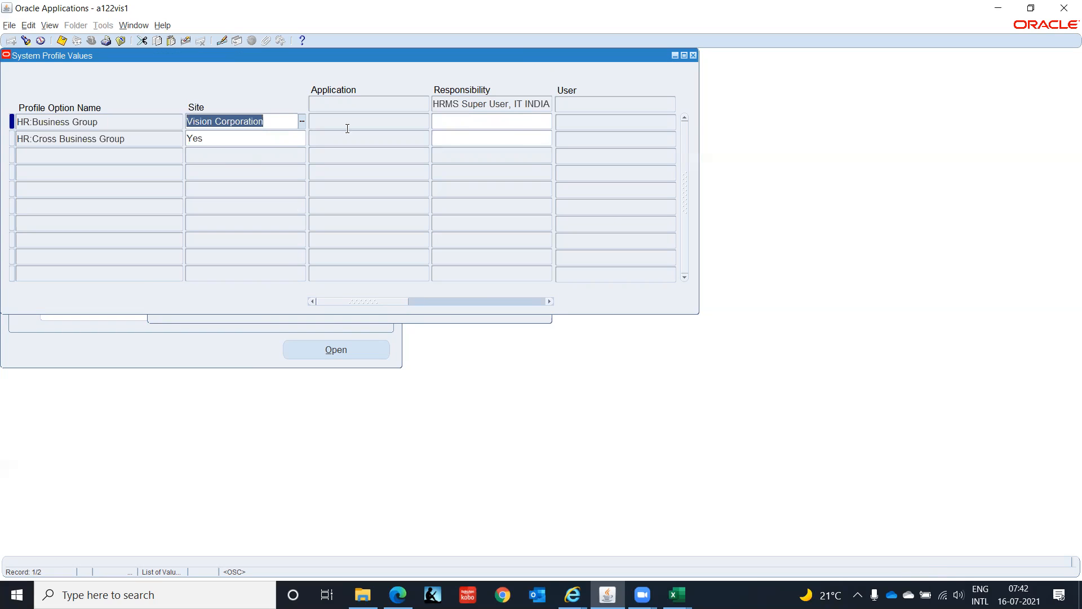
- Set HR:Business Group to Setup Business Group at responsibility level for HRMS Super User, IT INDIA, and save
click(484, 122)
text(Visio)
key(Tab)
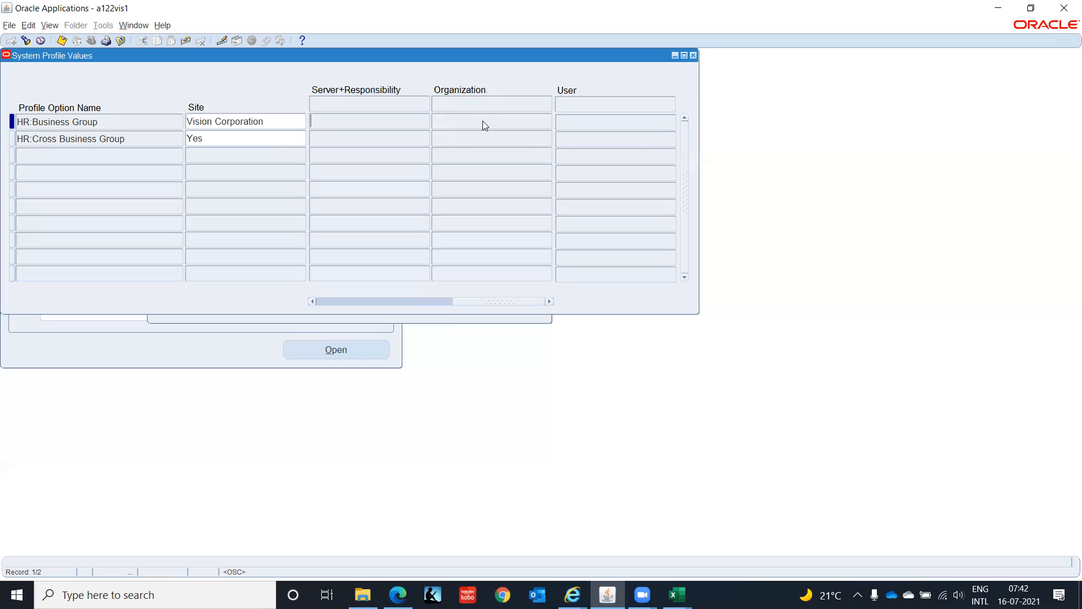
drag(477, 300, 279, 298)
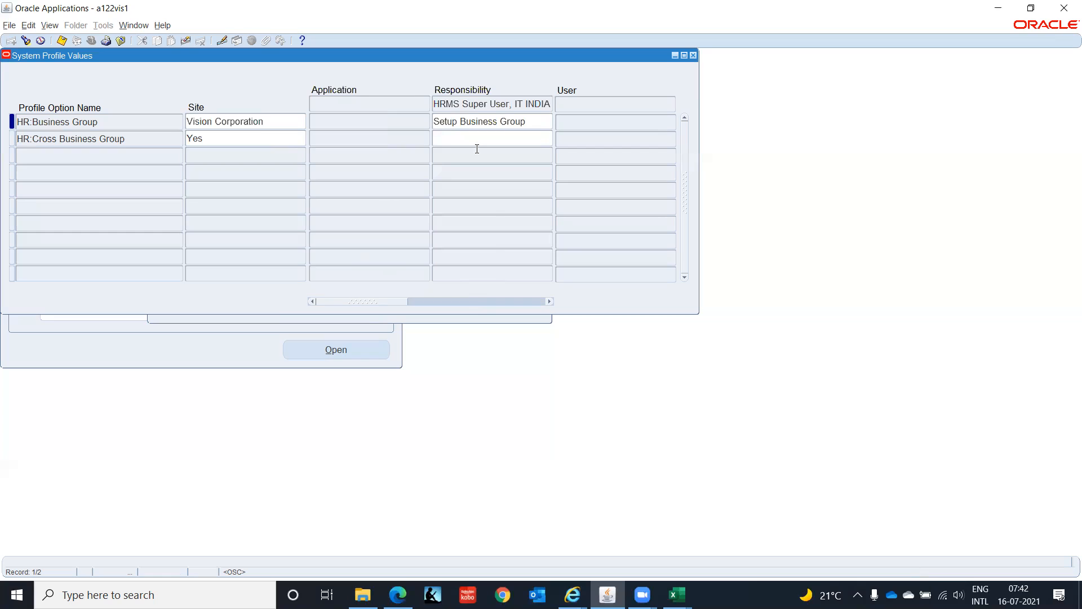
key(ctrl+s)
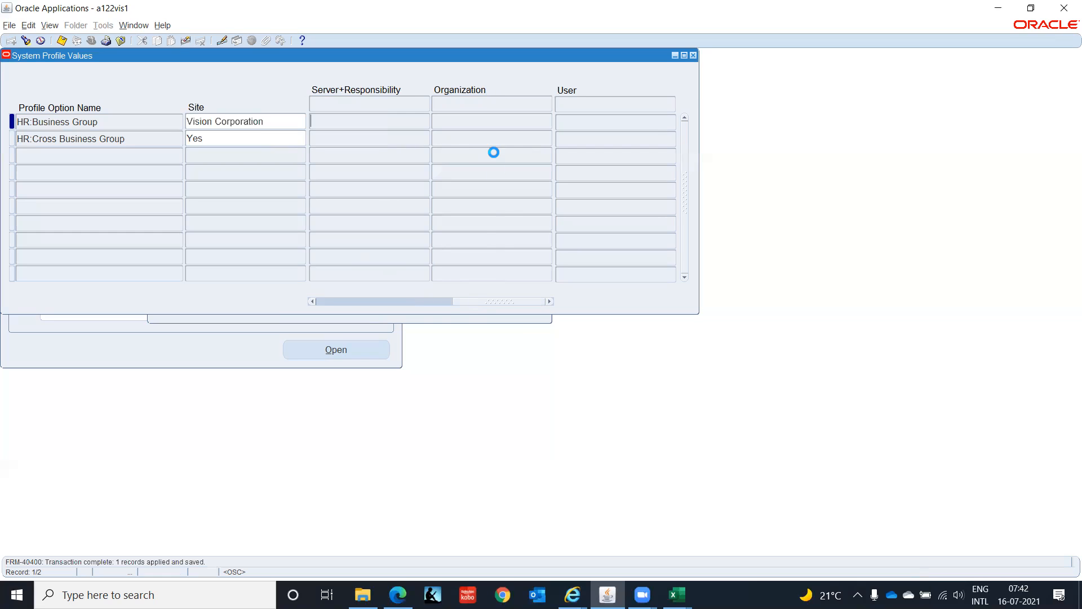
drag(480, 304, 237, 301)
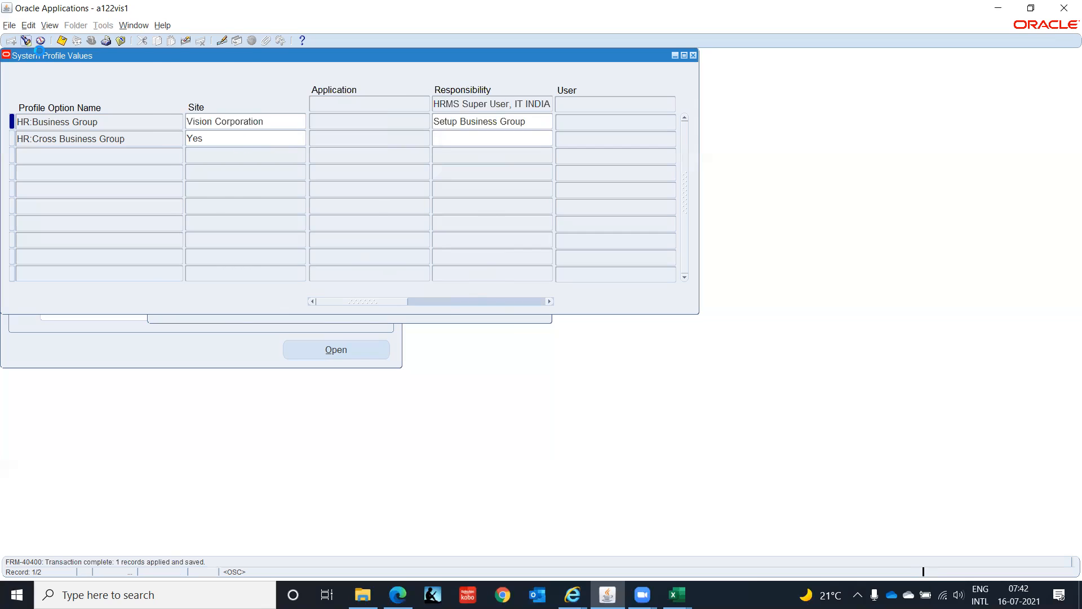
- Find the profiles matching HR%Sec% for the responsibility HRMS Super User, IT INDIA
click(25, 41)
click(299, 266)
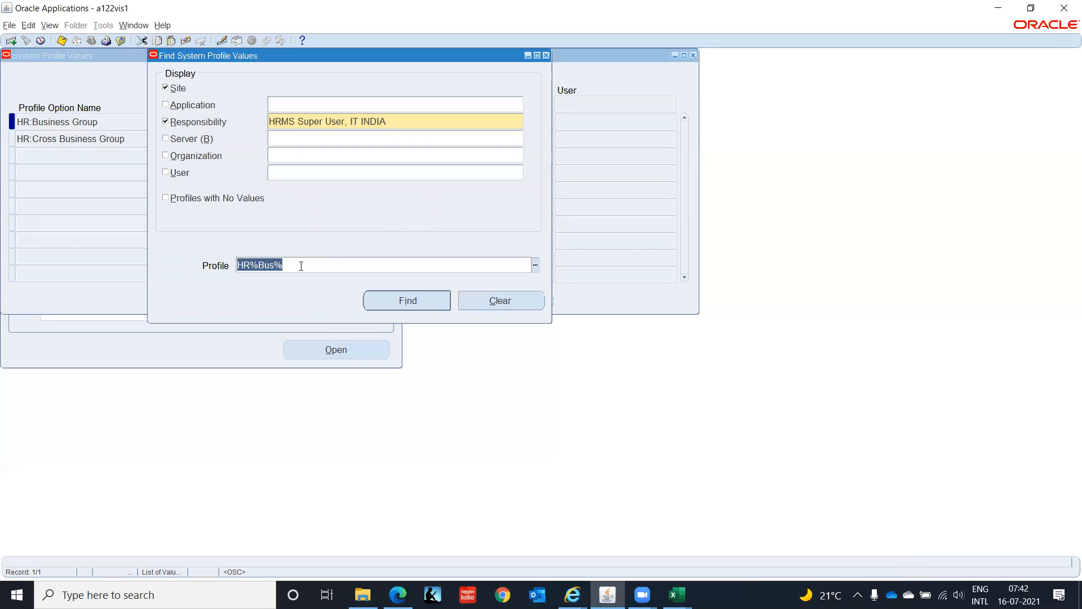
text(HR%)
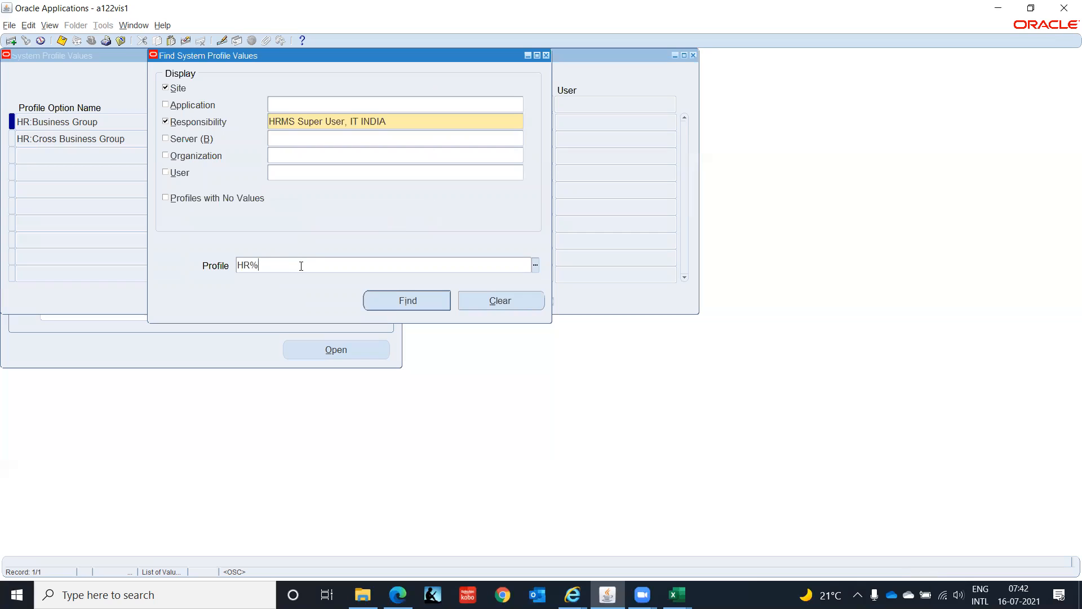
text(Sec%)
key(Return)
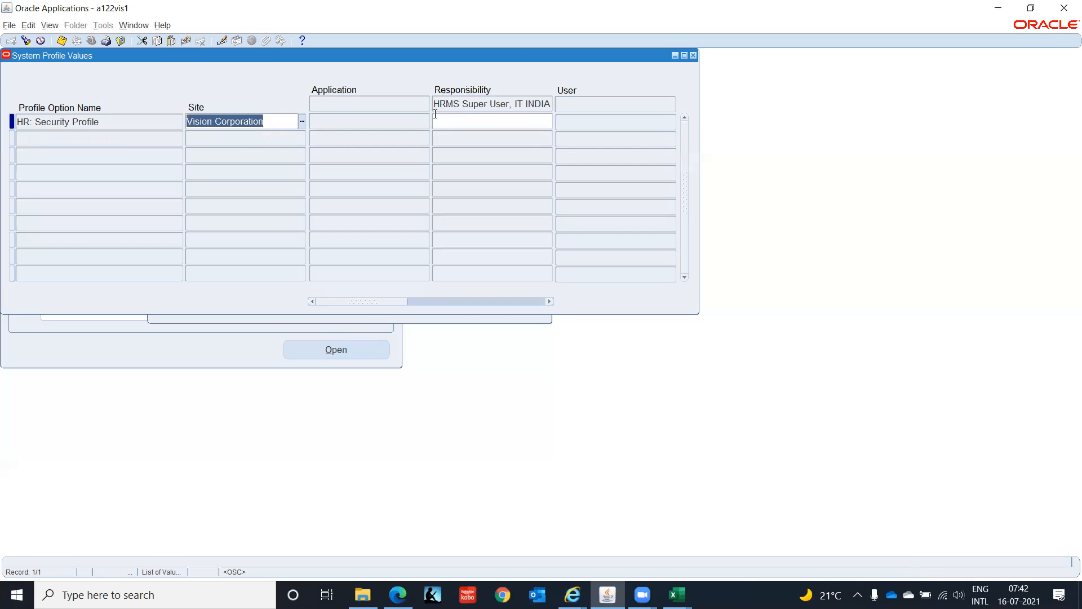
- Set HR: Security Profile to Setup Business Group at responsibility level for HRMS Super User, IT INDIA, and save
click(483, 119)
text(Set)
key(Tab)
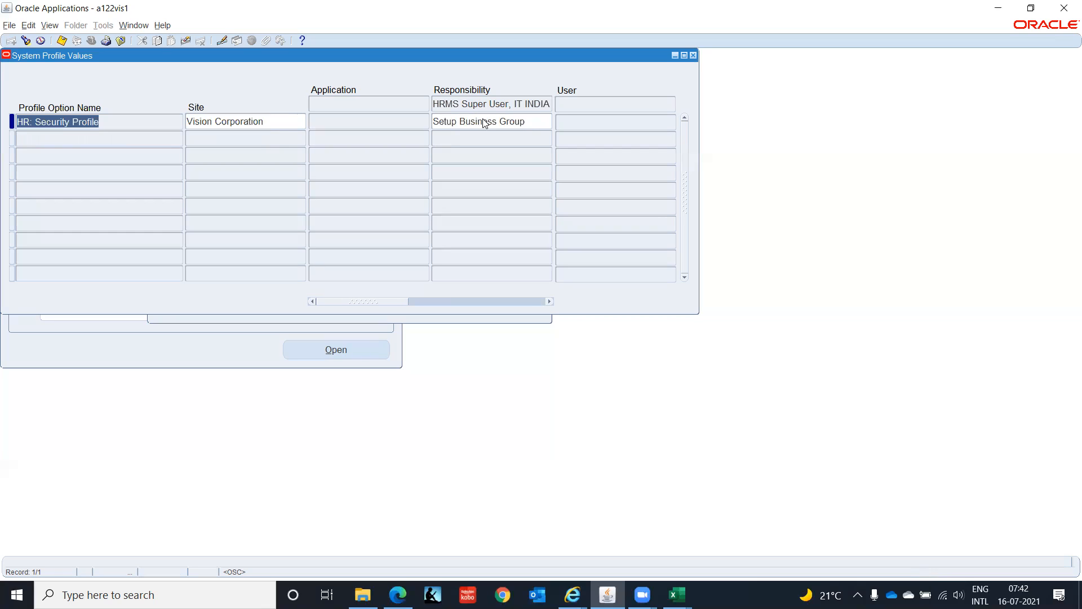
key(ctrl+s)
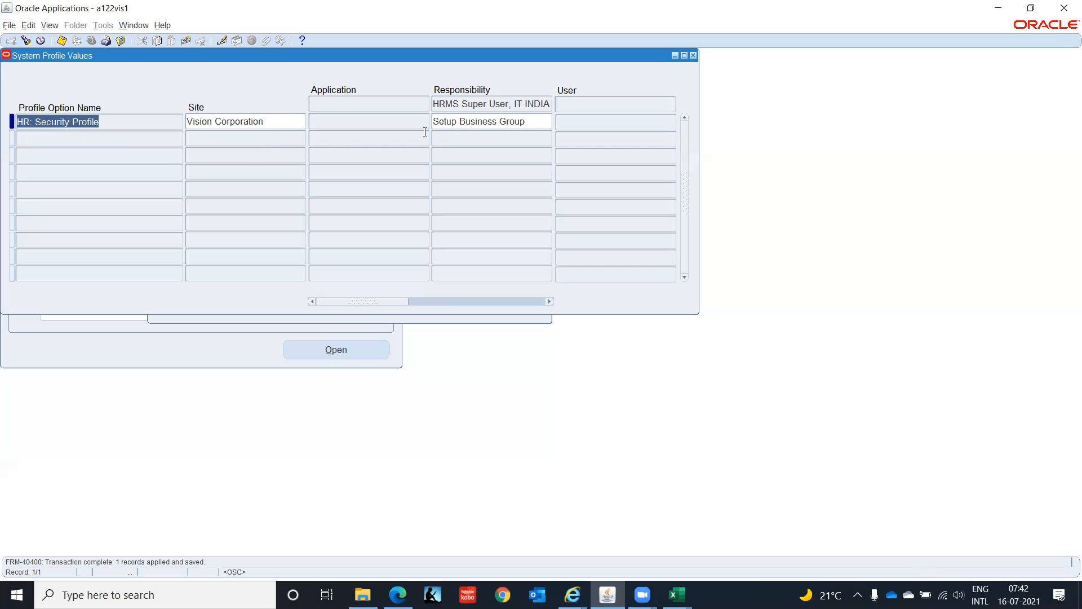
- Change the profile search to the responsibility Inventory Super User, IT India, and find its HR%Sec% profiles
click(26, 41)
click(431, 119)
text(%)
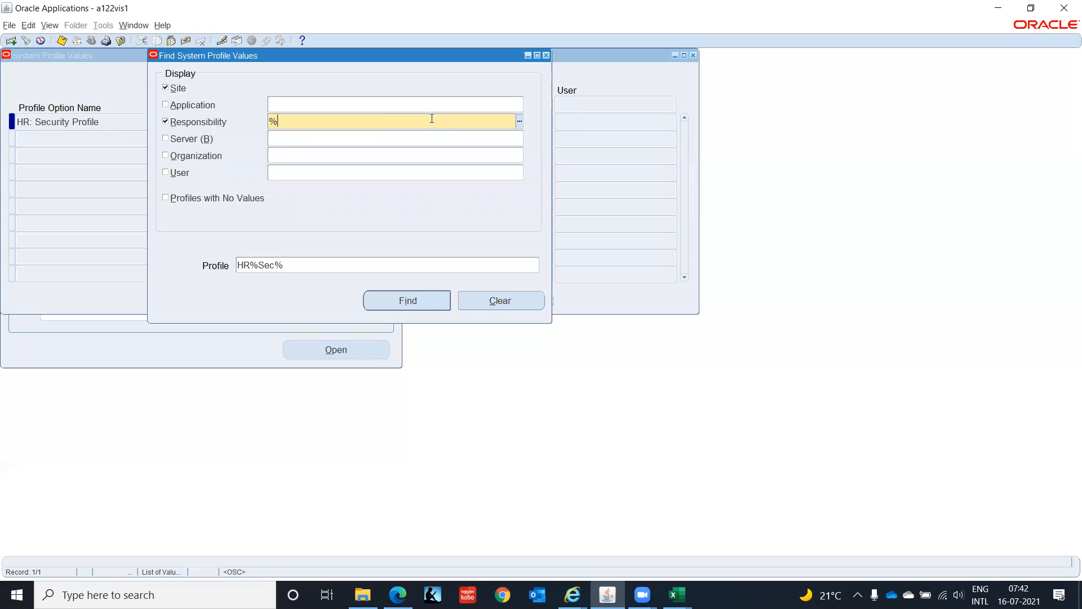
text(IT Indi)
click(331, 224)
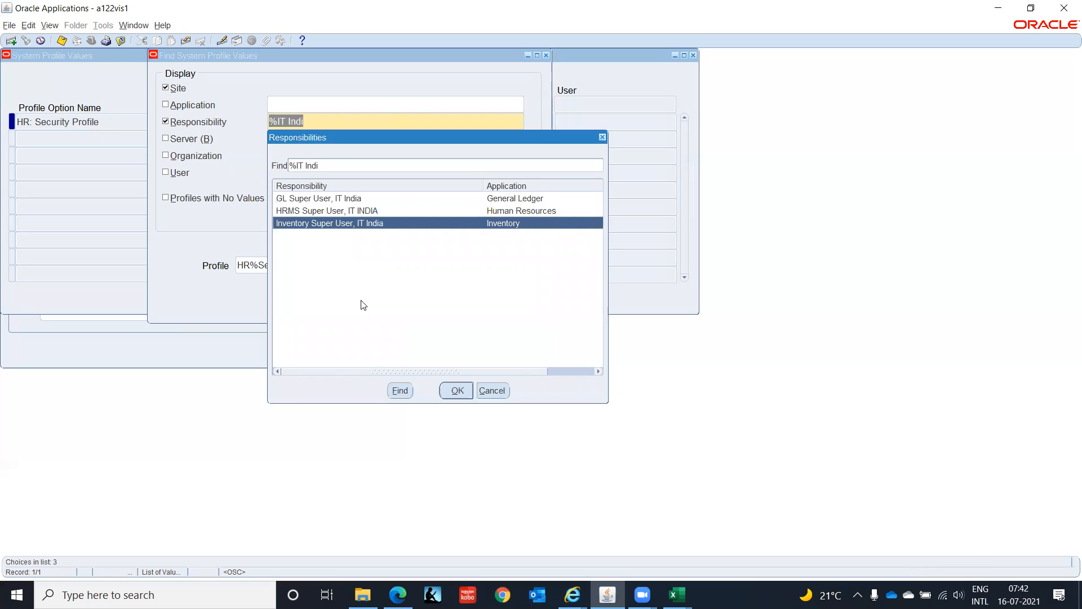
click(456, 393)
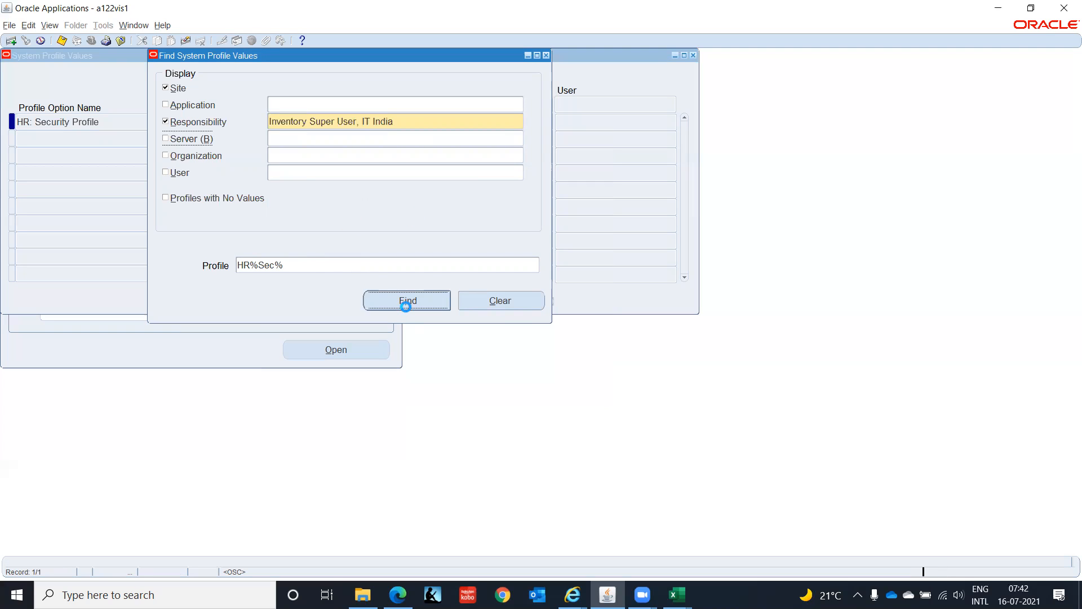
- Set HR: Security Profile to Setup Business Group at responsibility level for Inventory Super User, IT India, and save
click(464, 123)
text(Set)
key(Tab)
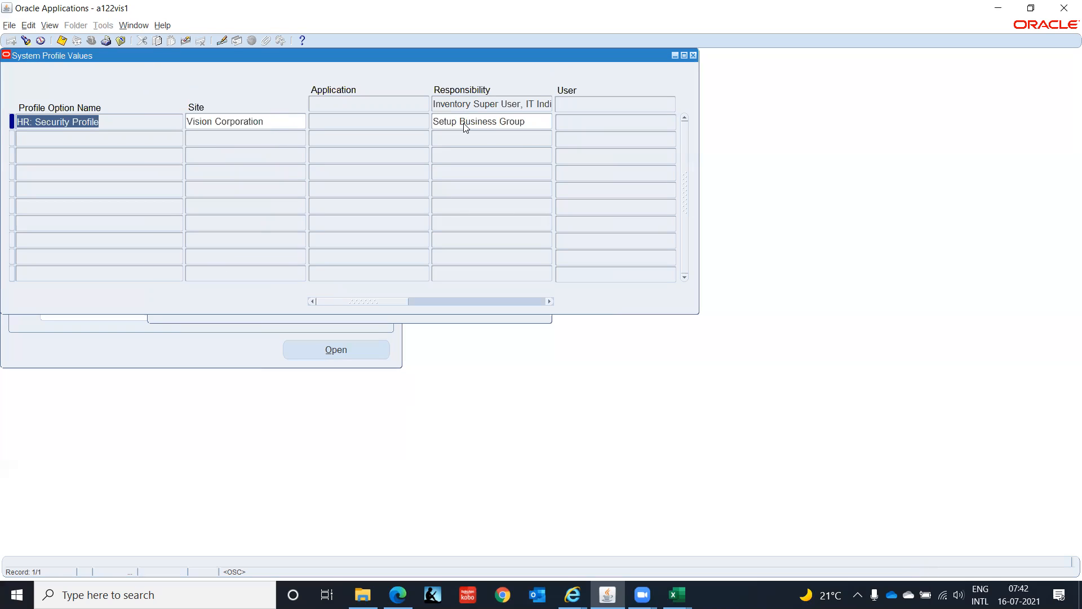
key(ctrl+s)
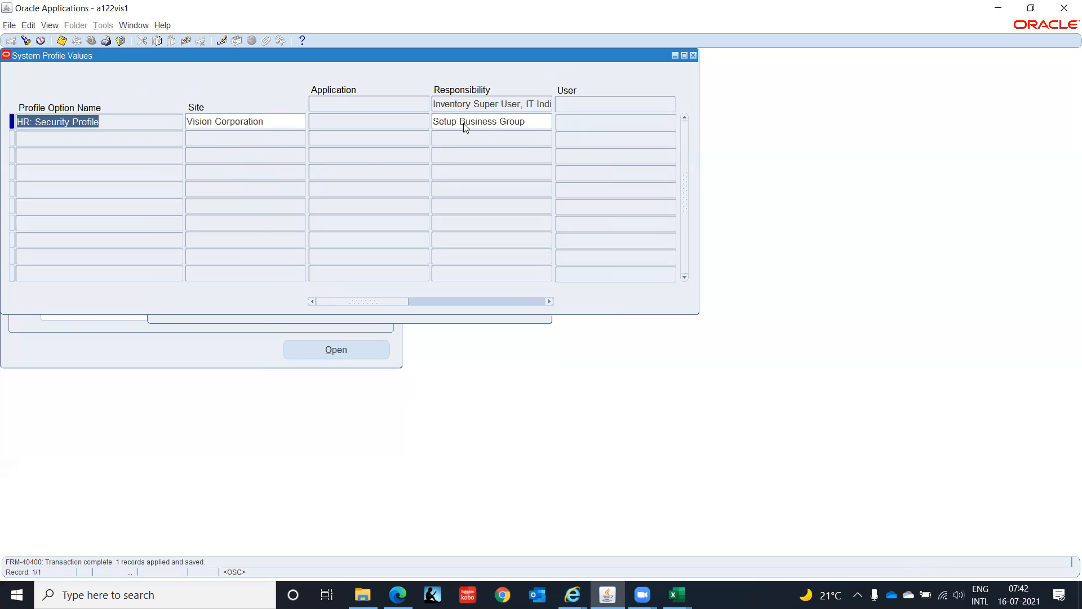
- Check the profile values matching HR%Bus for Inventory Super User, IT India, and close the system profile form
click(25, 40)
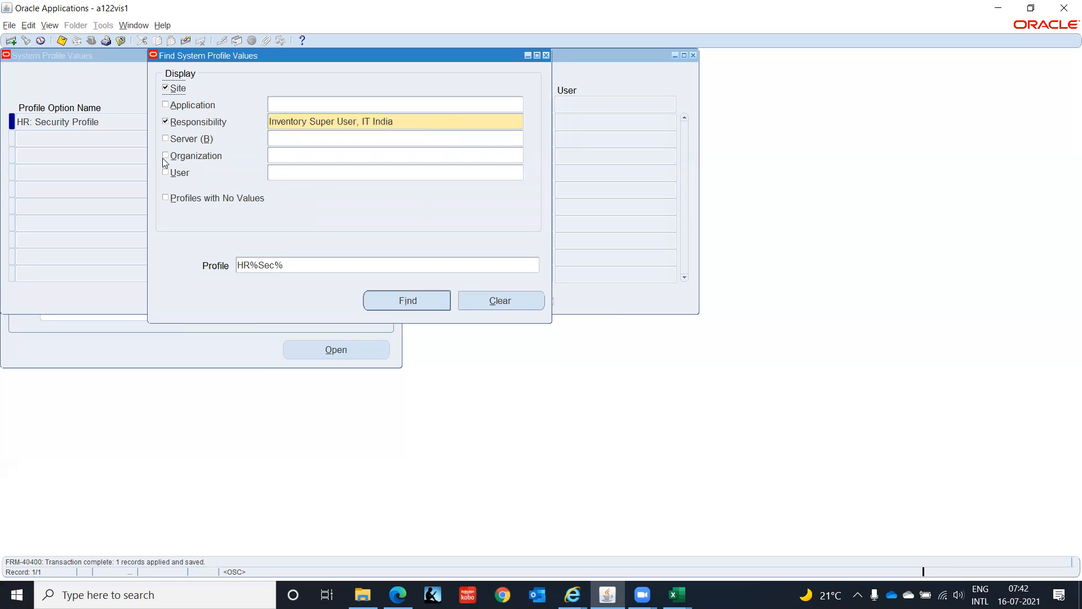
click(316, 266)
text(HR)
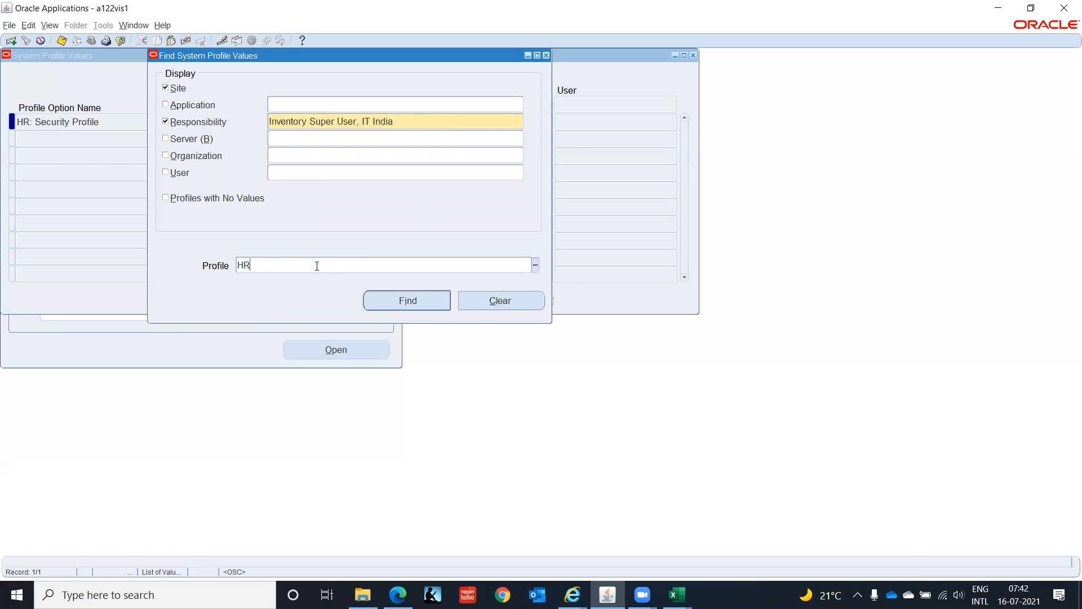
text(%Bus)
key(Return)
click(314, 266)
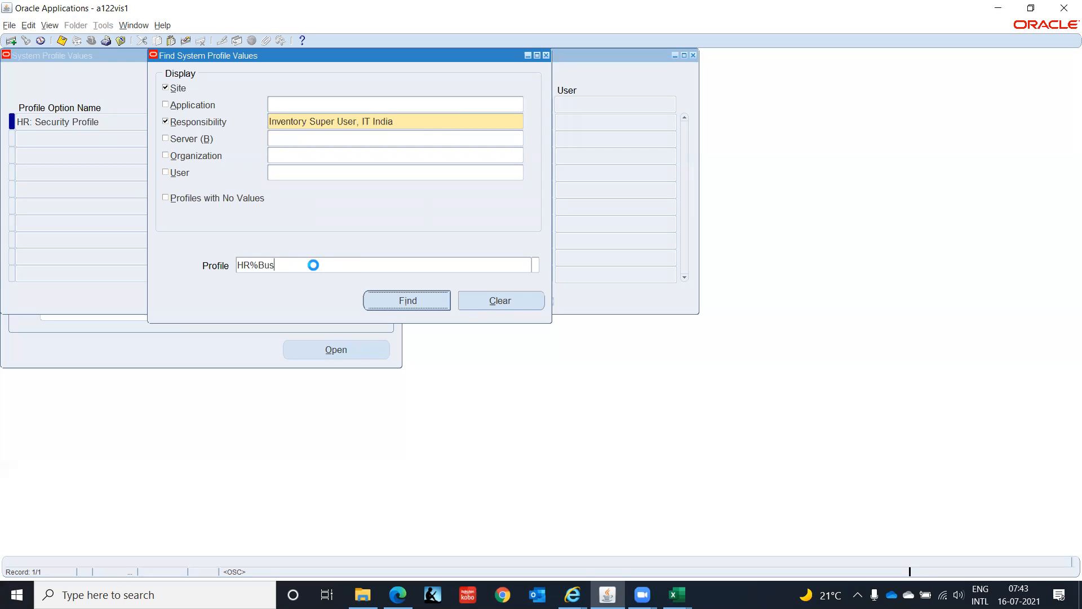
click(315, 266)
key(Return)
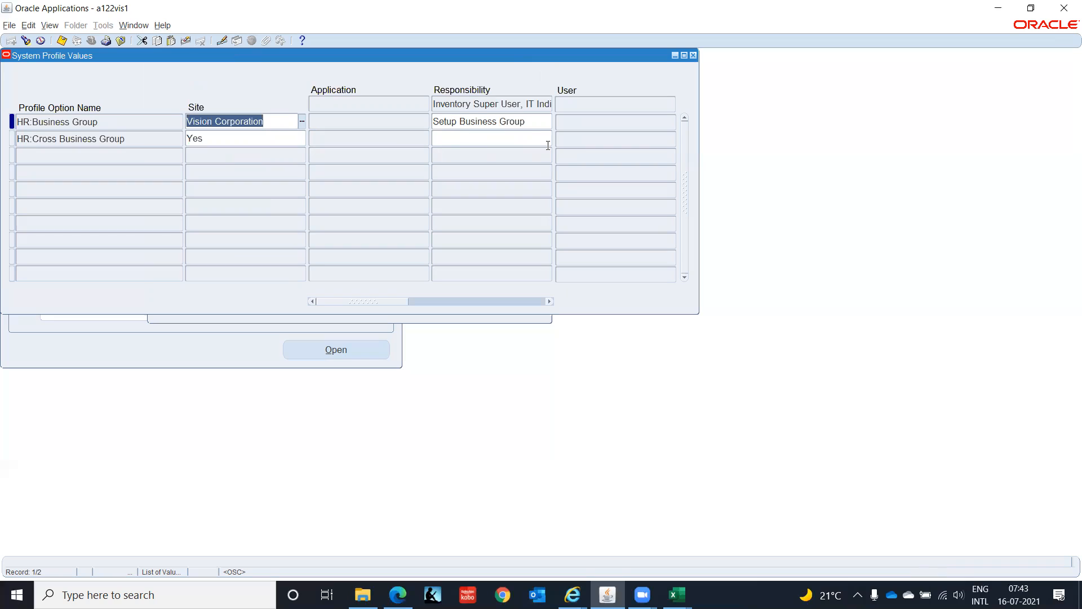
key(ctrl+s)
key(F4)
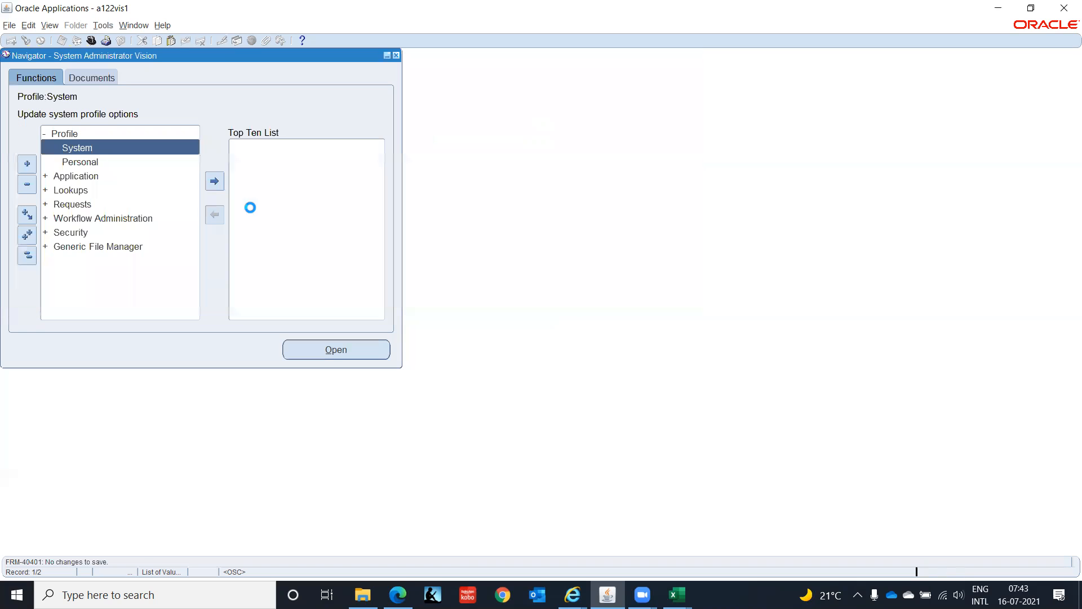
- Switch the active responsibility to Inventory Super User, IT India
click(94, 43)
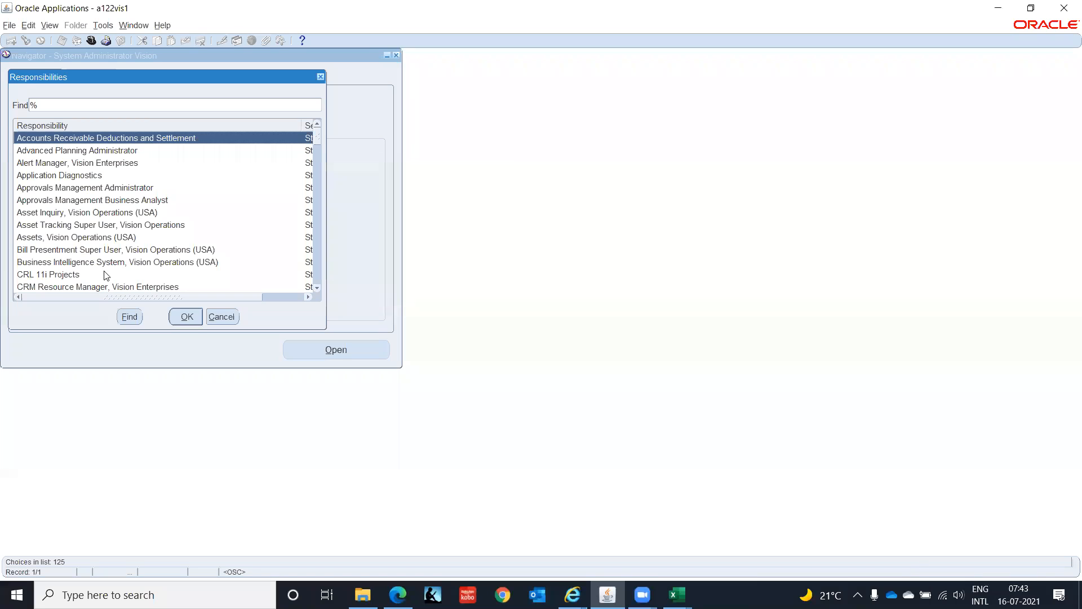
click(122, 252)
key(Down)
key(Down)
key(Down)
key(Down)
key(Down)
key(Down)
key(Down)
key(Down)
key(Down)
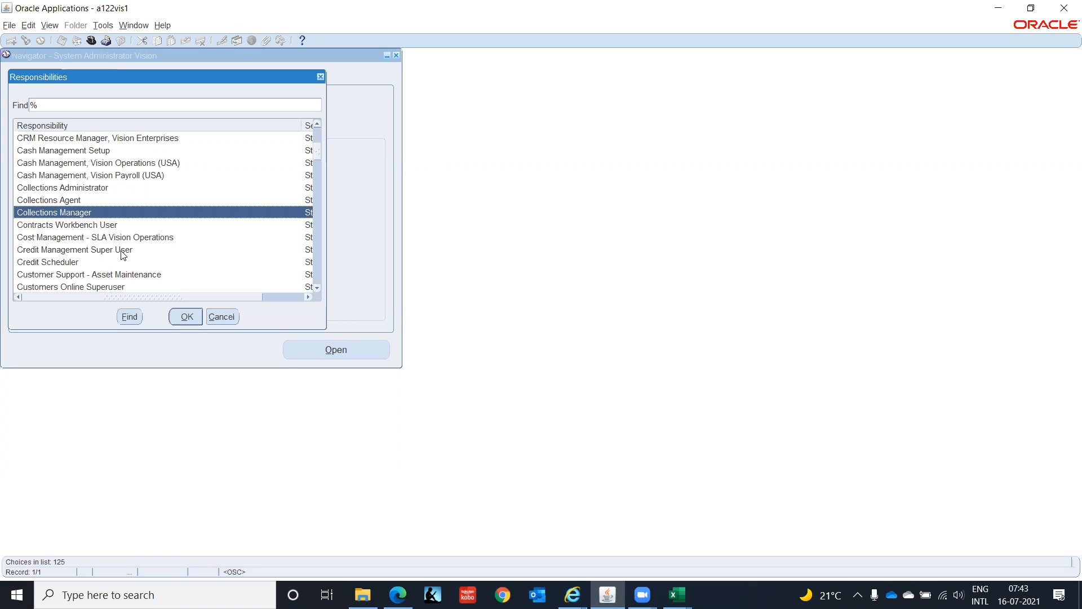
text(h)
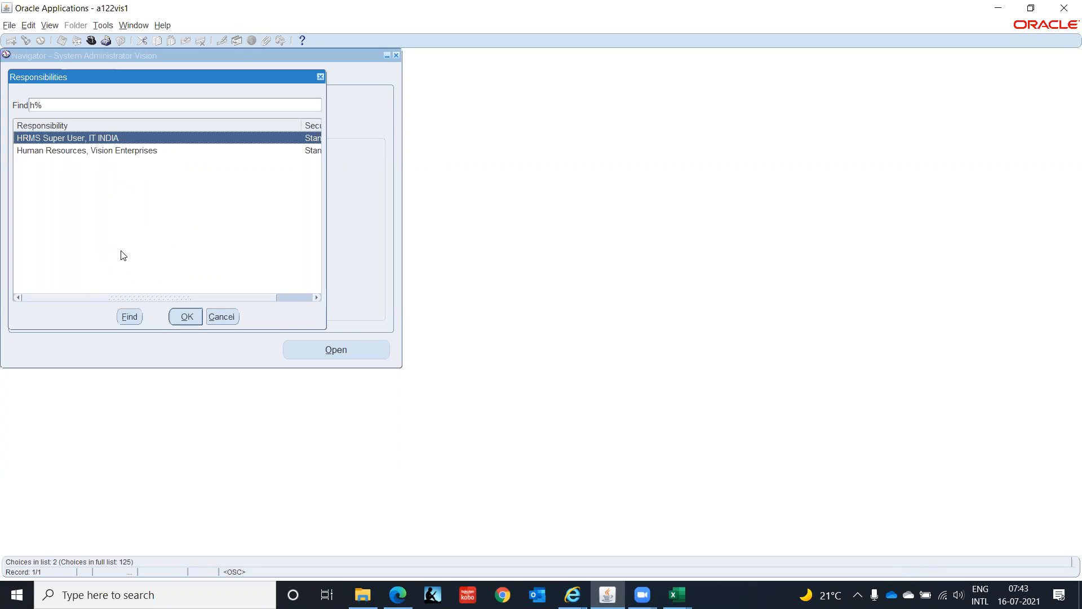
key(BackSpace)
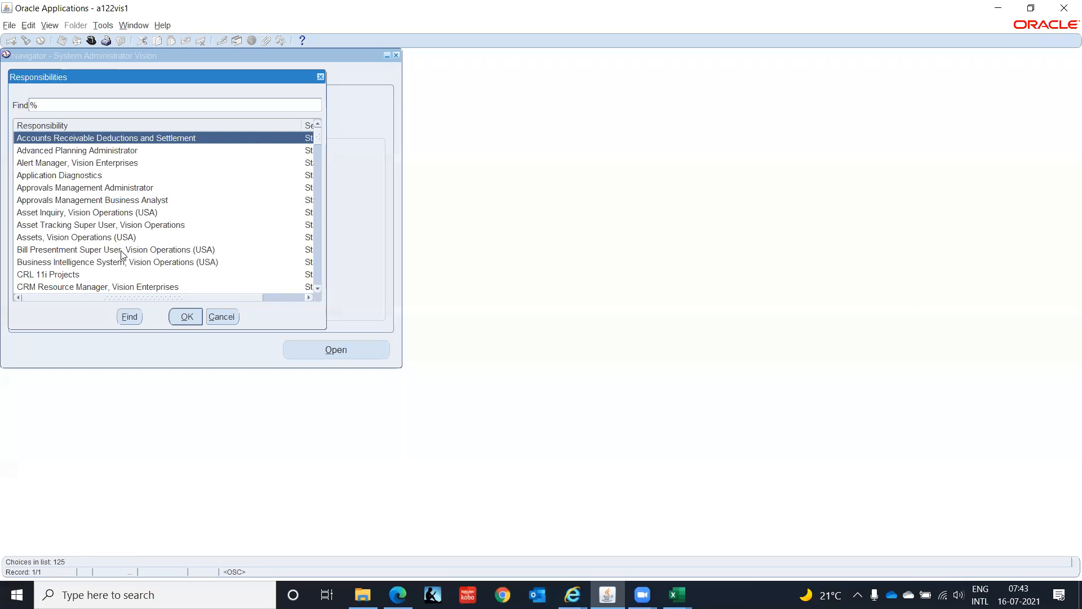
text(in)
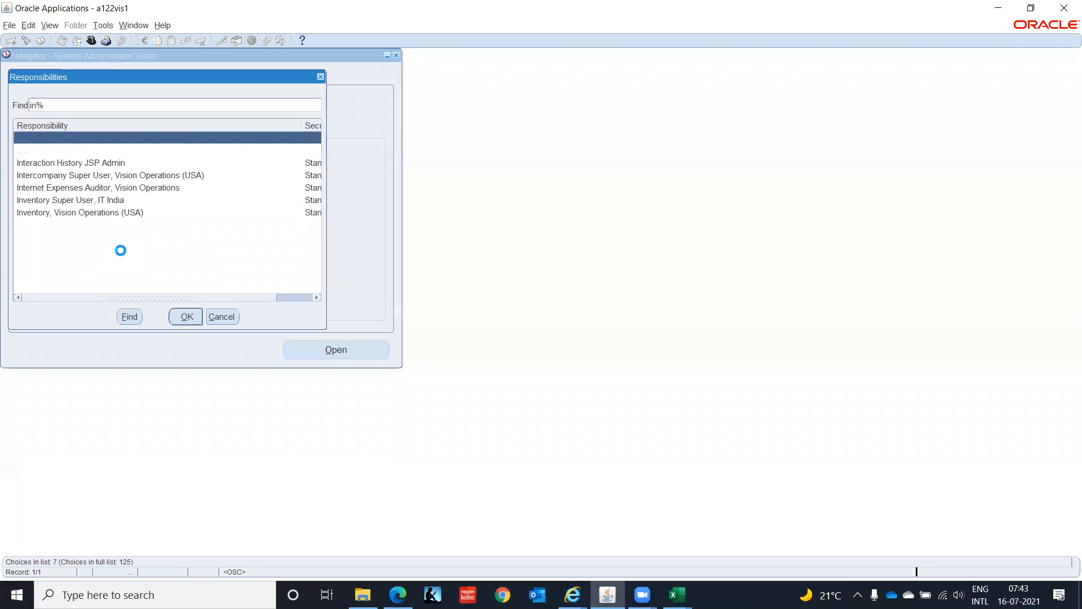
key(Down)
key(Down)
key(Down)
key(Down)
key(Down)
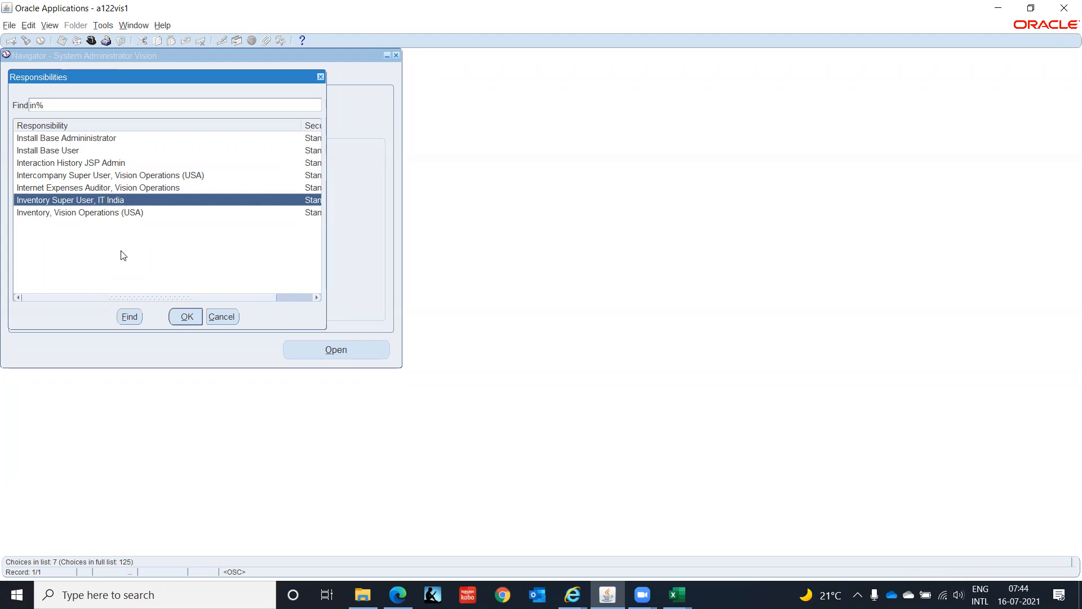
key(Return)
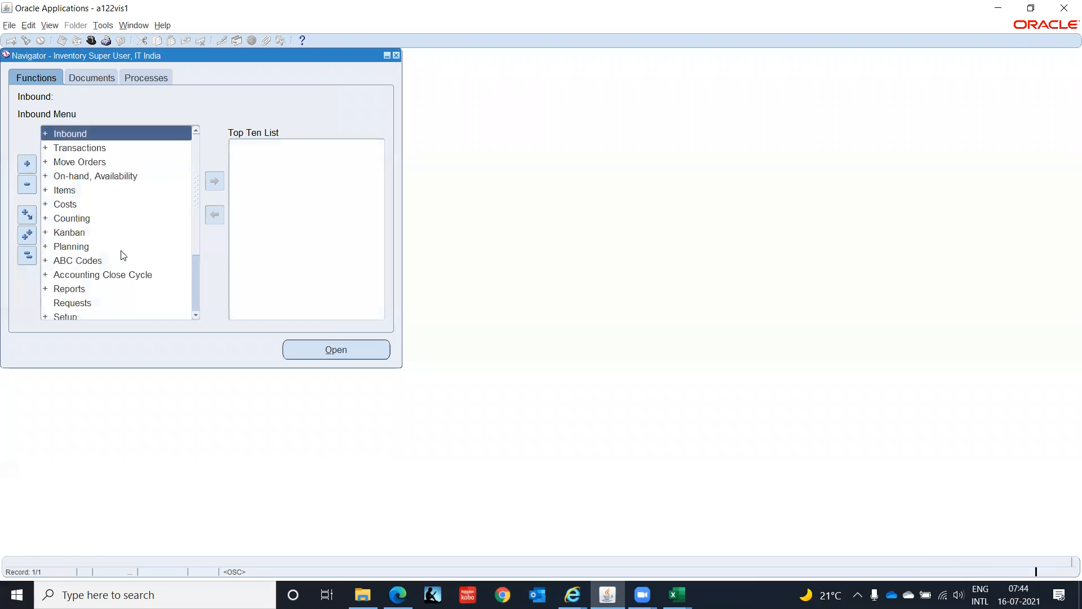
- Expand the Setup group among the Inventory Super User, IT India functions
key(Down)
key(Down)
key(Down)
key(Down)
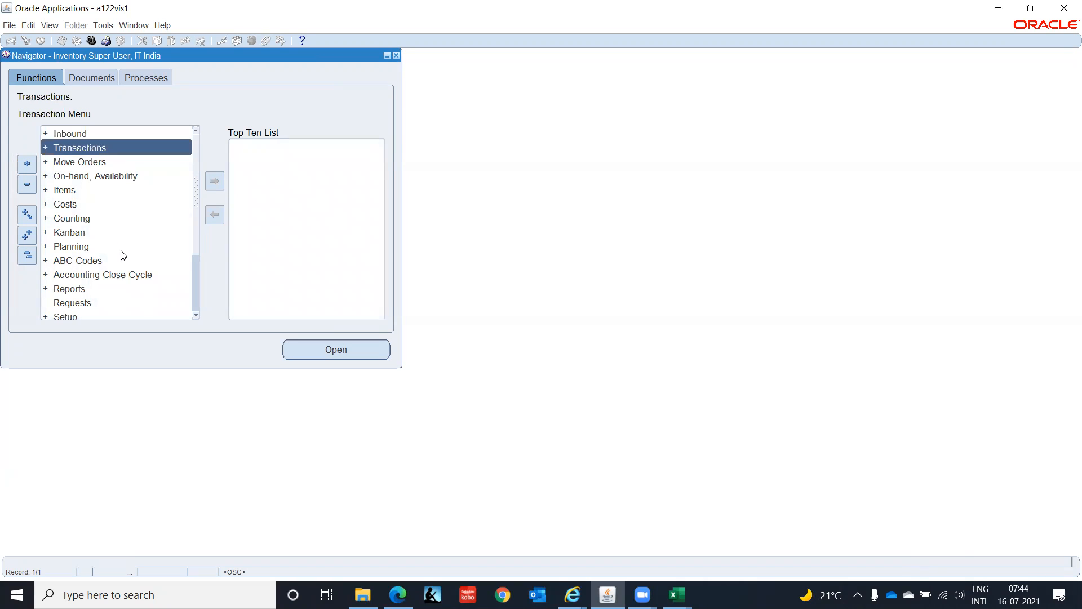
key(Down)
key(Down)
key(Down)
key(Down)
key(Down)
key(Down)
key(Down)
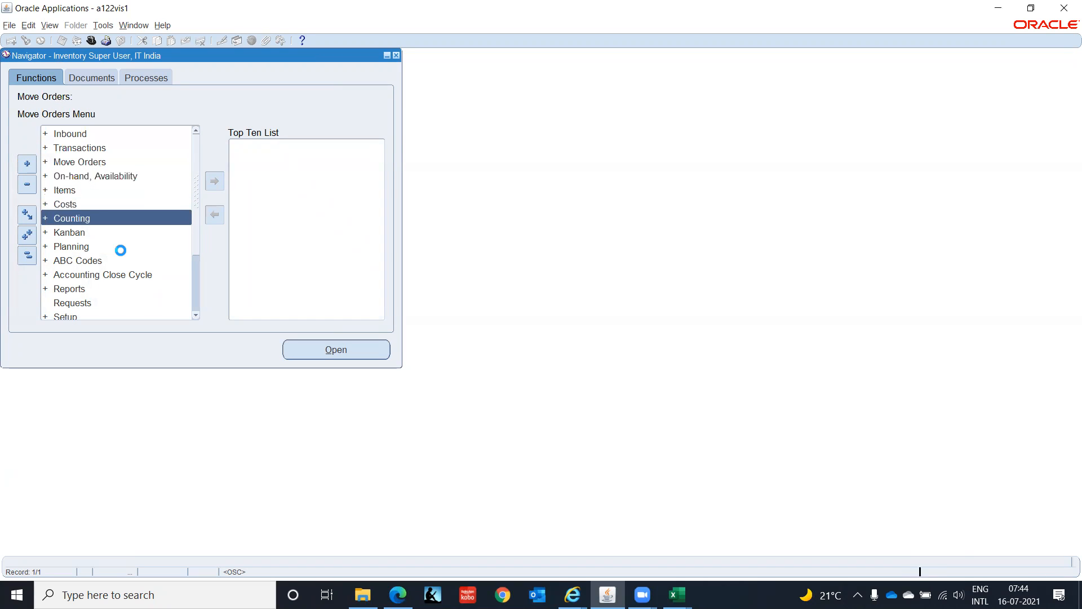
key(Down)
key(Down)
key(Down)
key(Down)
key(Down)
key(Down)
key(Down)
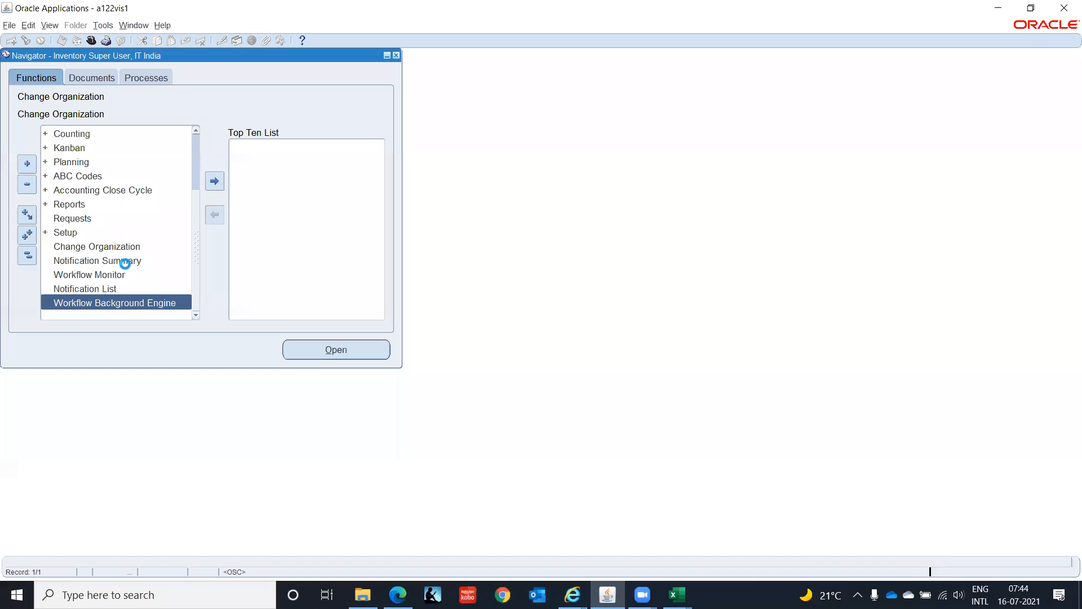
click(67, 233)
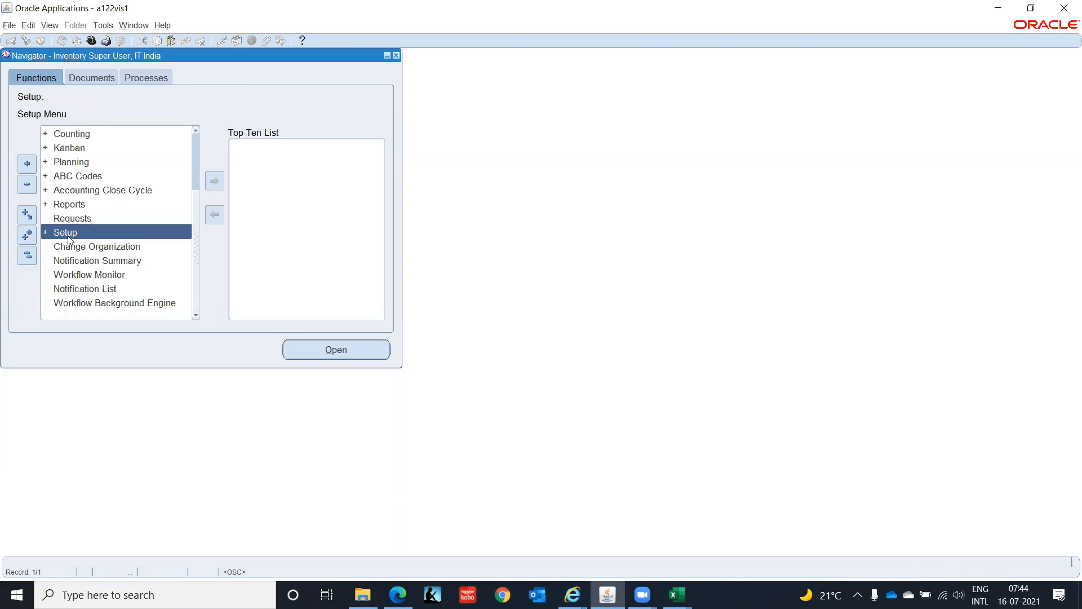
double_click(68, 234)
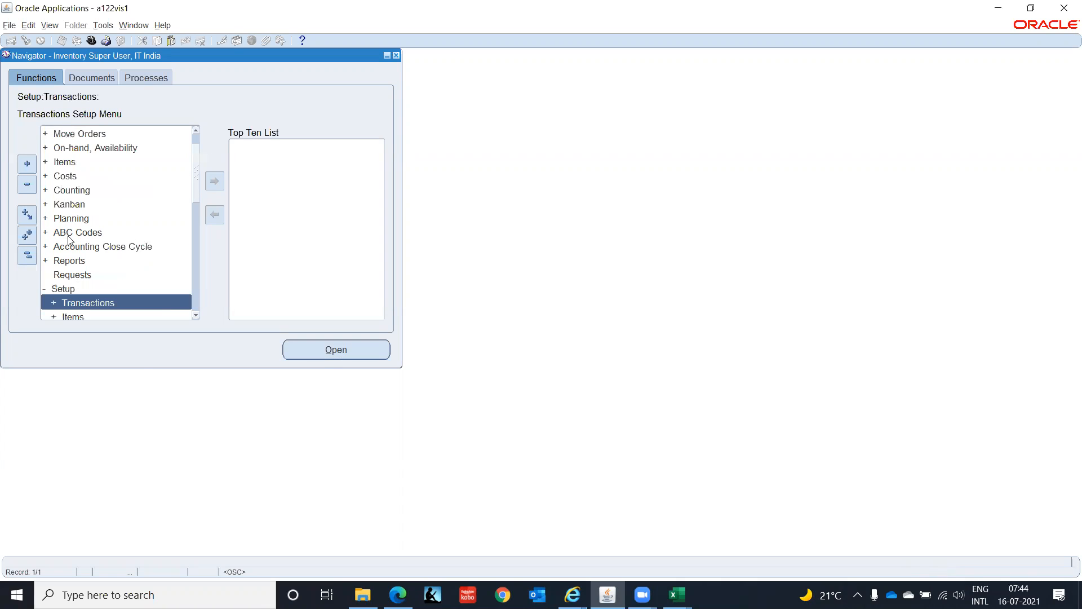
- Expand Organizations under Setup and open its Locations form
drag(194, 316, 194, 316)
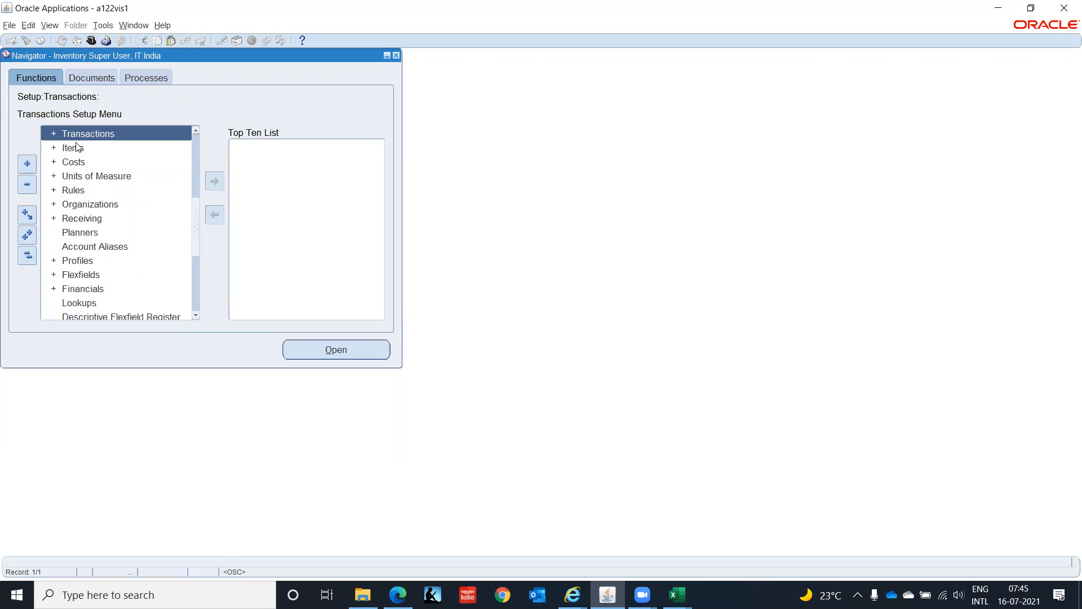
click(83, 204)
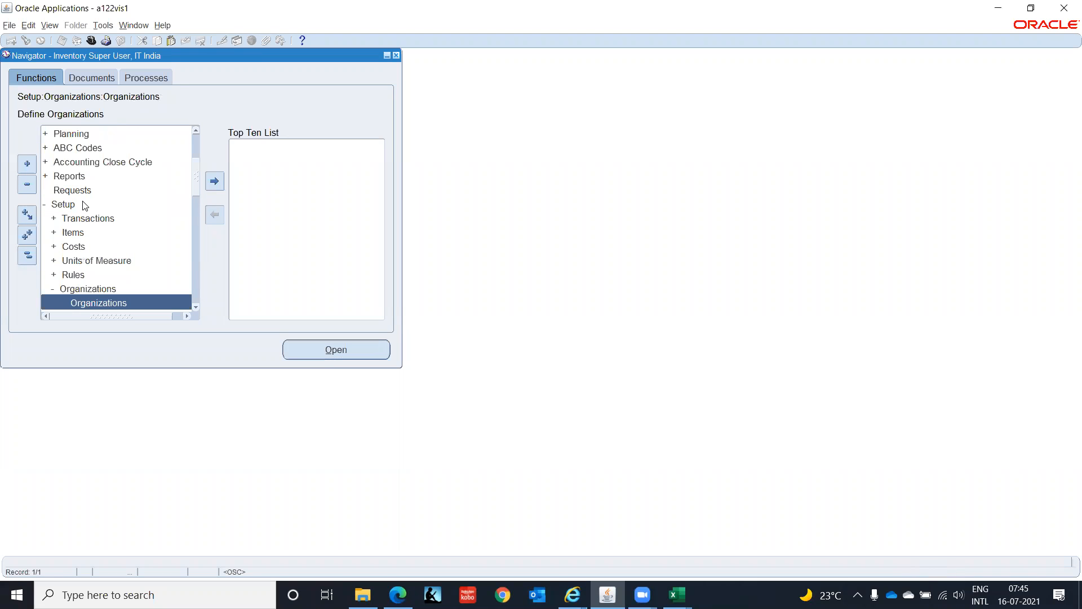
key(Down)
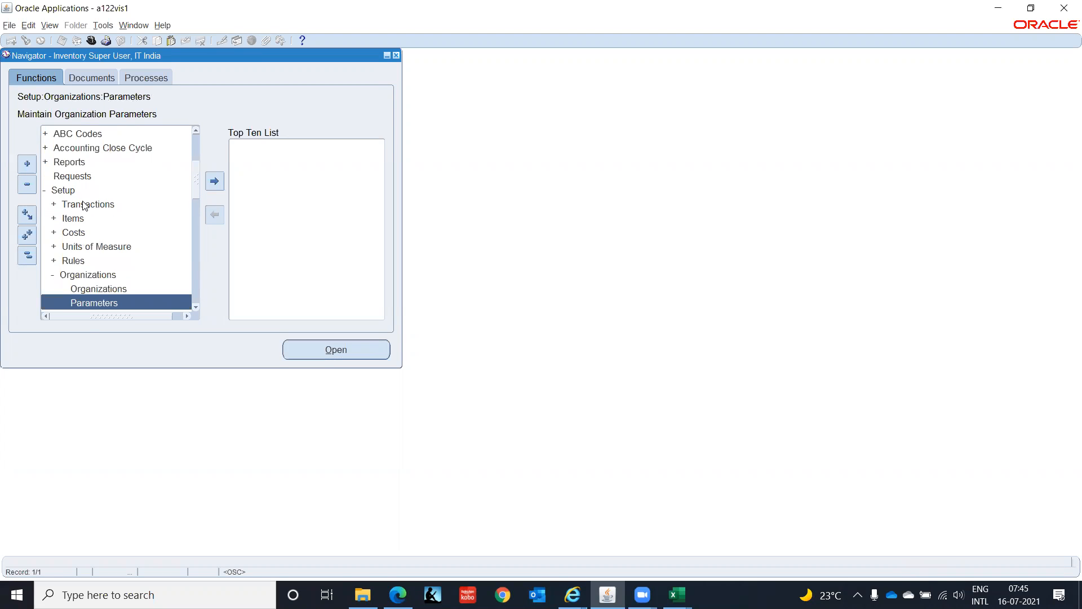
click(195, 306)
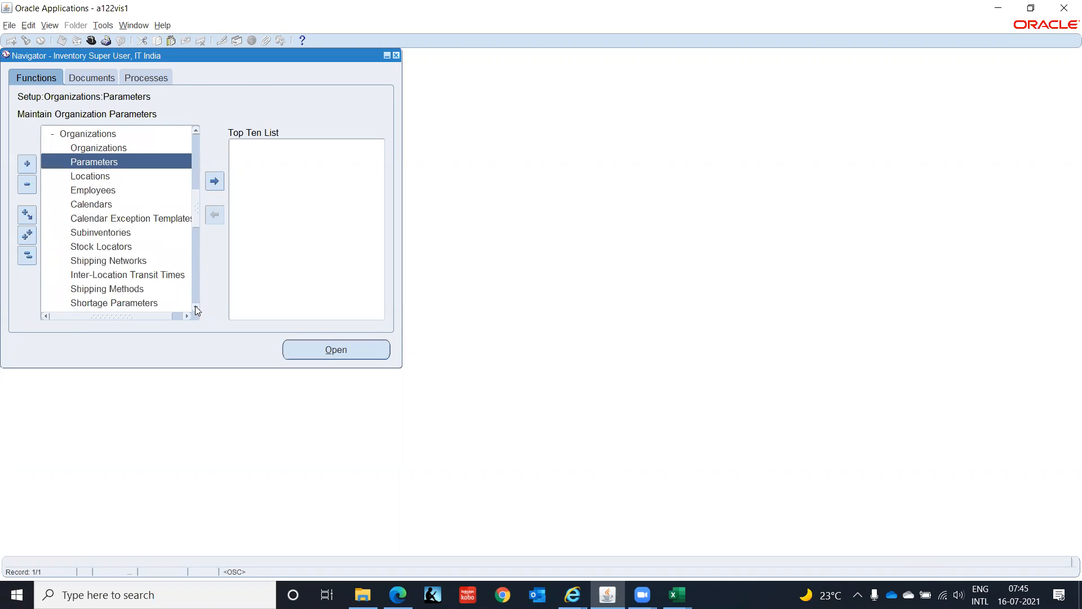
click(80, 177)
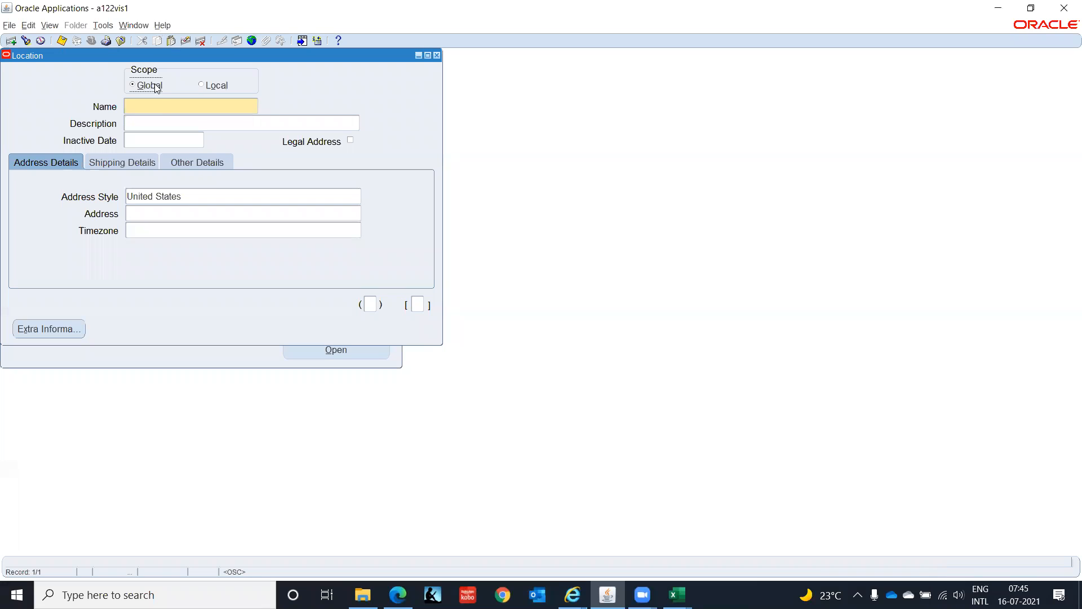
- Name the new global location IT India - Chennai, leaving its description and inactive date empty
click(159, 109)
text(IT India - Chennai)
key(Tab)
key(Tab)
key(Tab)
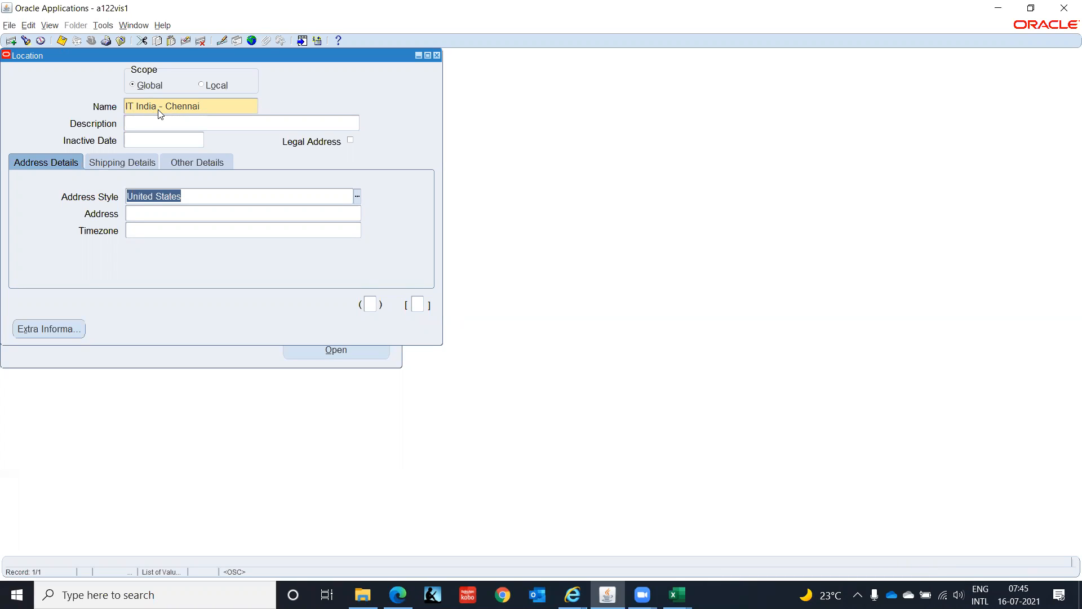
- Set the location's address style to India (International) and fill in only the first address line
text(Ind)
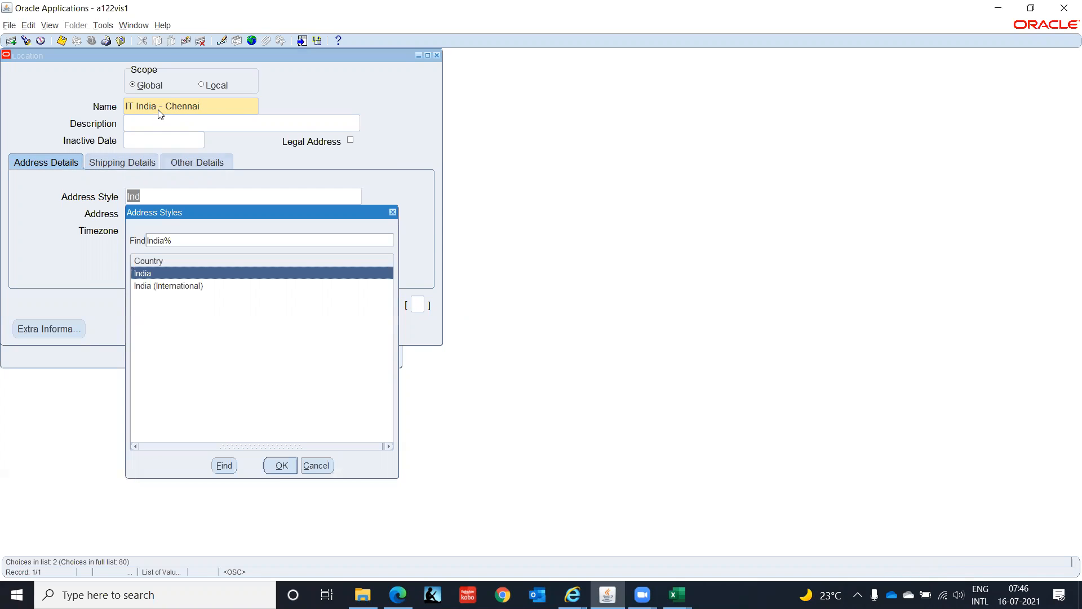
key(Down)
key(Return)
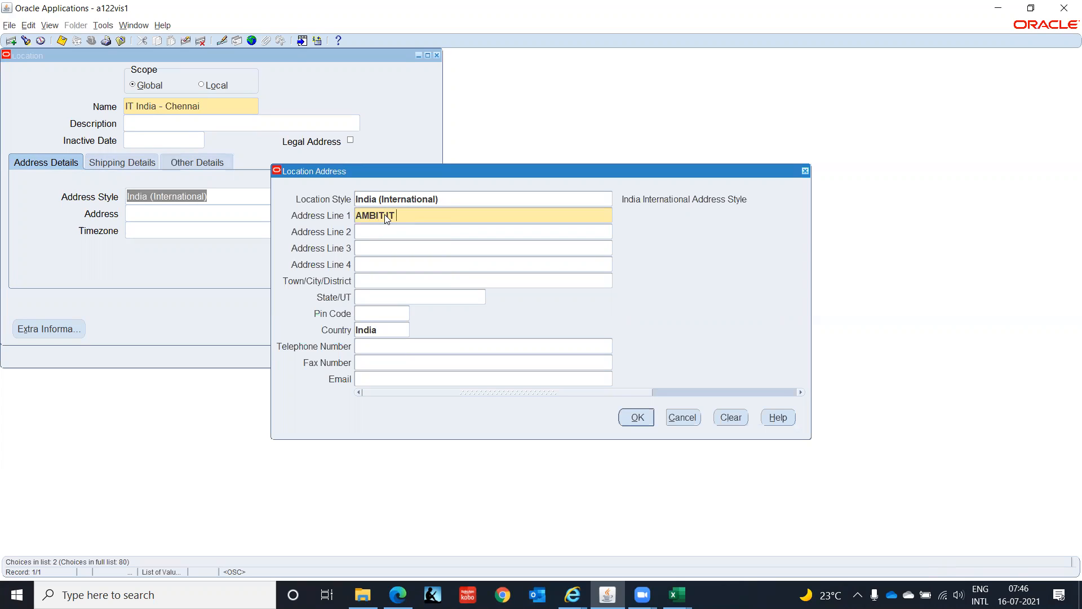
key(Tab)
key(Tab)
key(Tab)
key(Tab)
key(Tab)
click(637, 418)
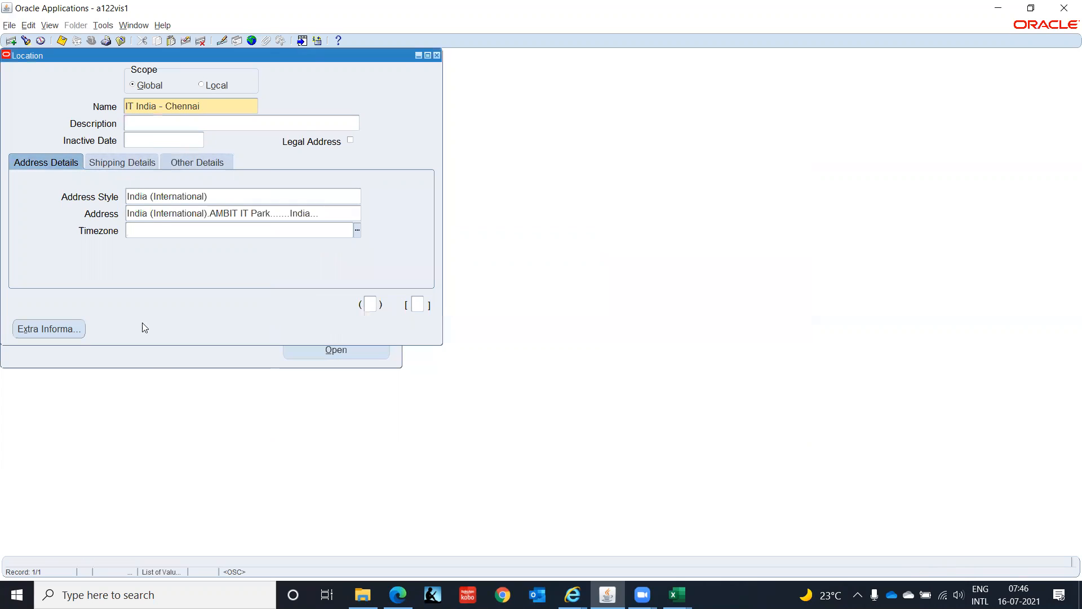
- Set the location's timezone to Calcutta
click(356, 232)
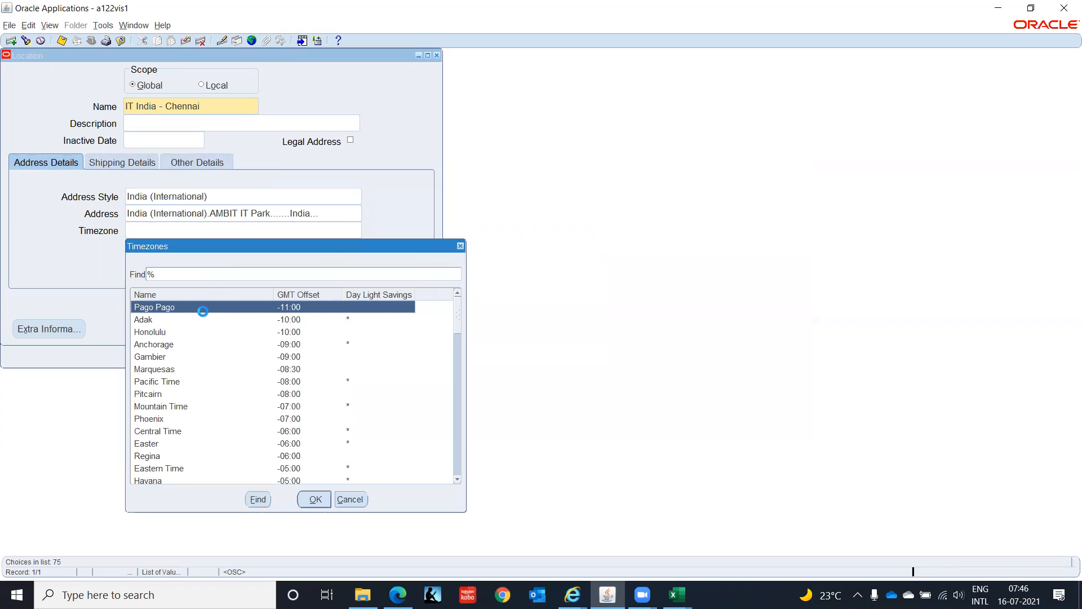
click(189, 420)
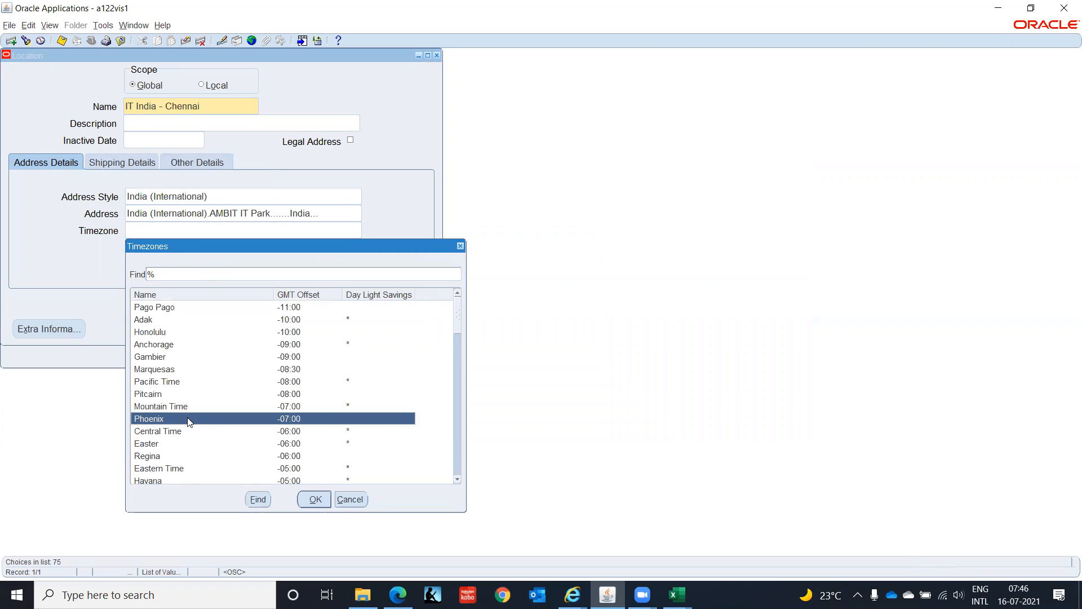
scroll(189, 420, down, 3)
scroll(187, 417, down, 2)
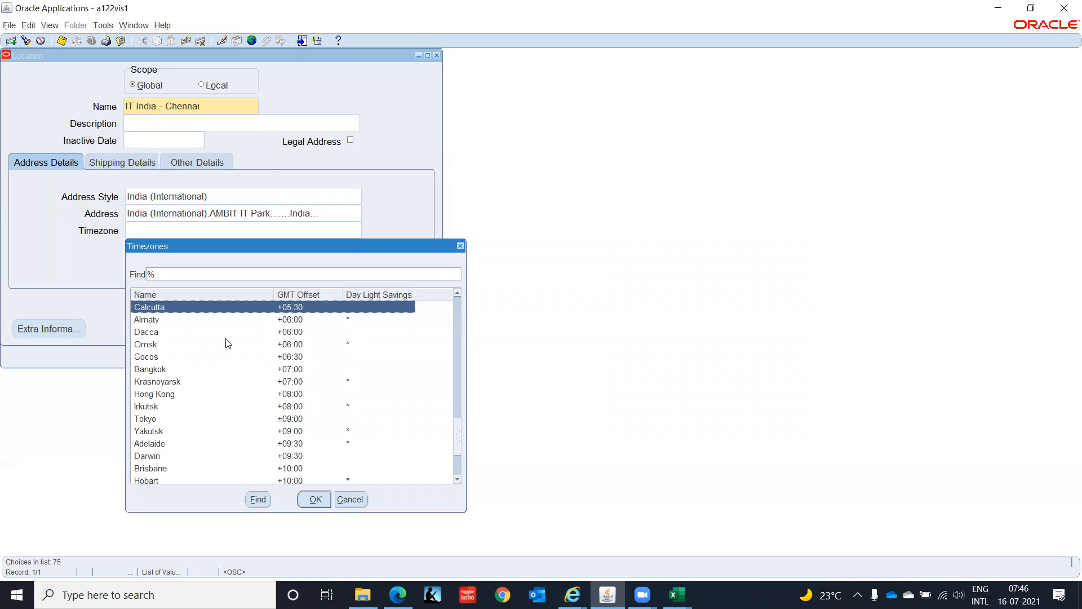
click(318, 501)
- Review the location's shipping and other details, and save the location record
click(122, 162)
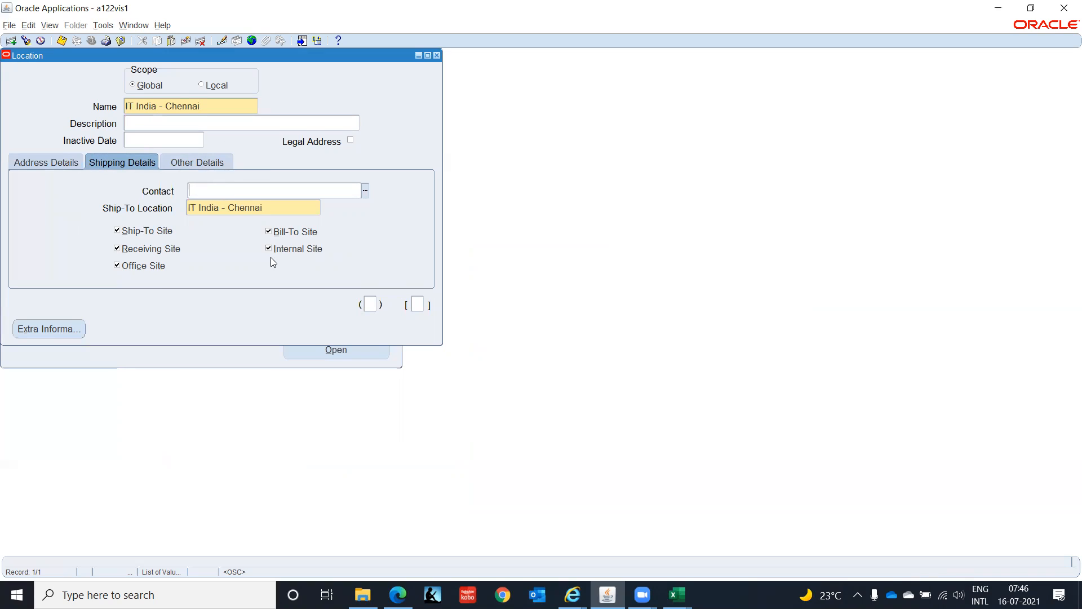
click(193, 164)
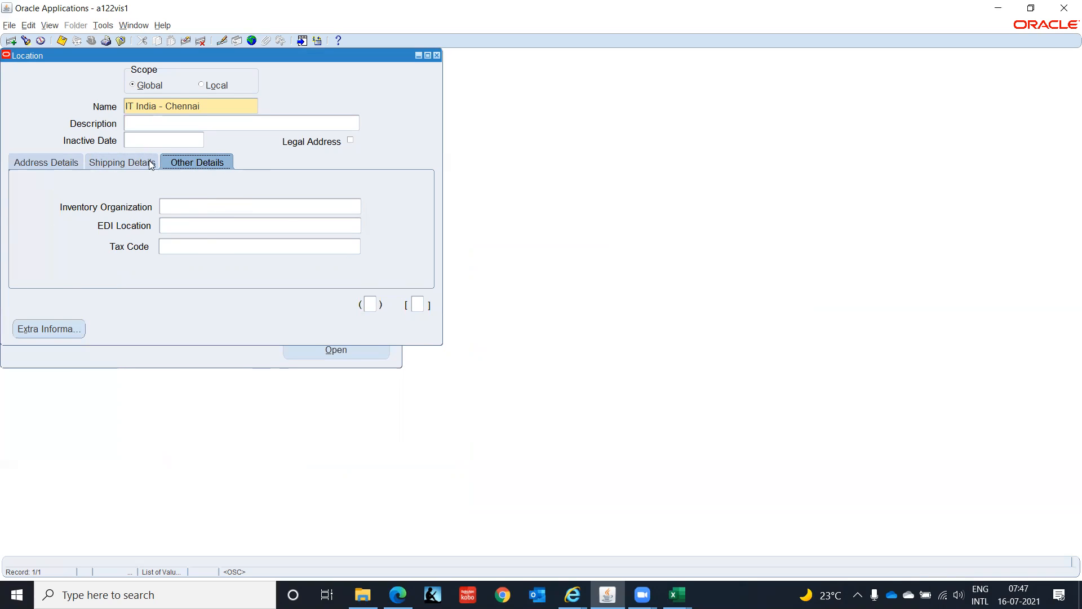
click(57, 163)
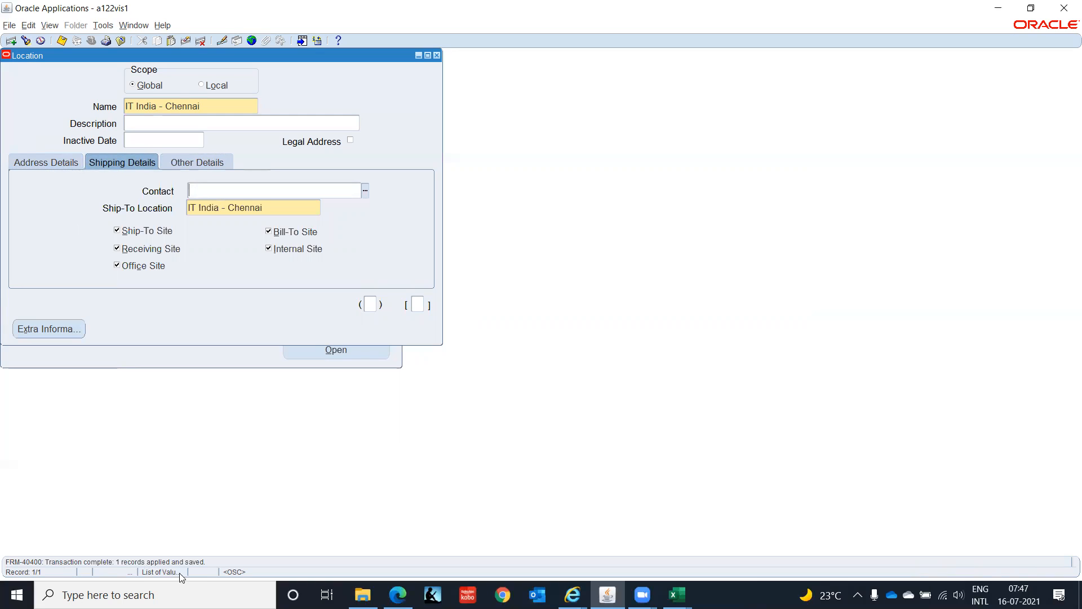
- Examine the location's additional information context values and additional location details, cancelling both without entering anything
click(370, 304)
click(590, 286)
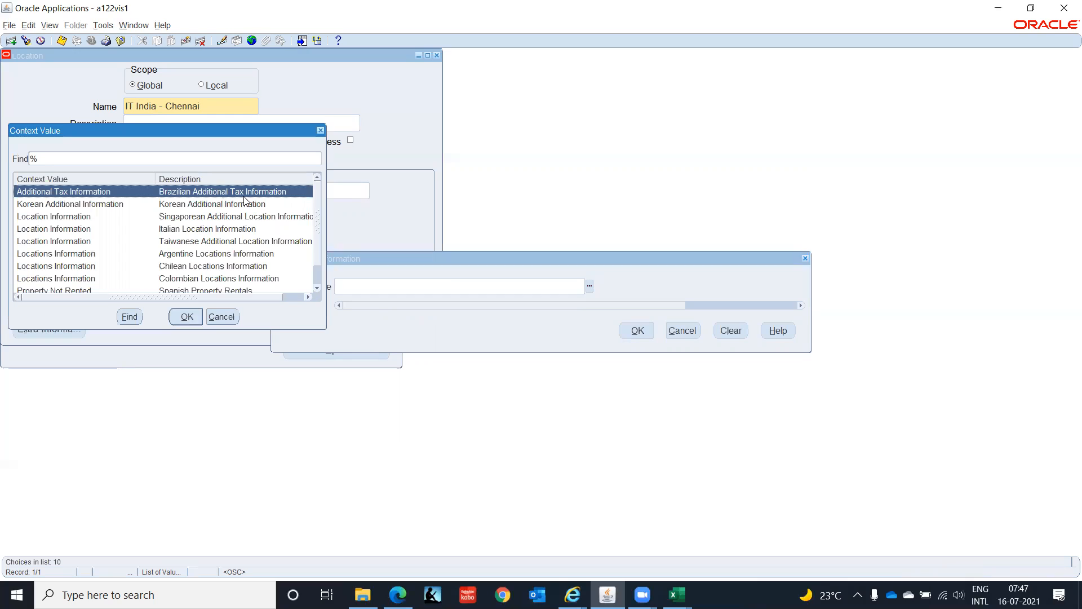
click(221, 318)
click(684, 330)
click(418, 304)
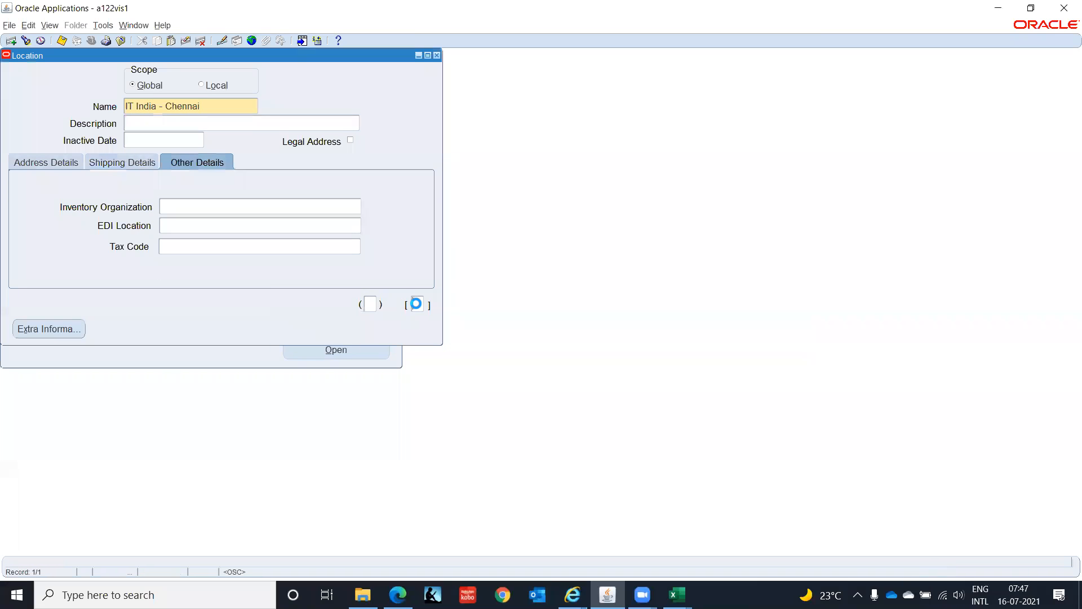
click(596, 287)
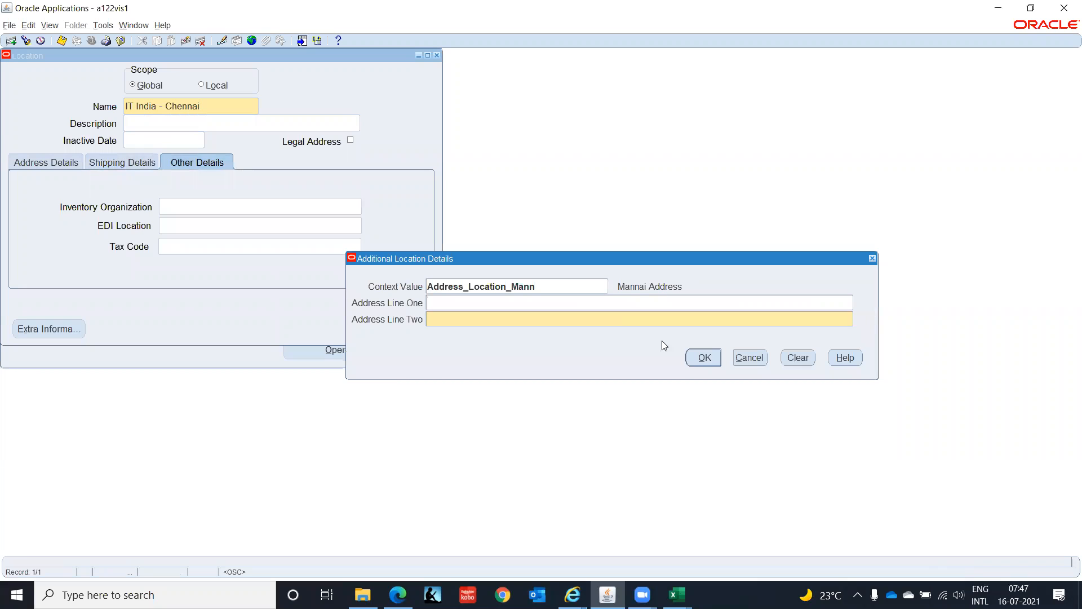
click(753, 361)
click(681, 330)
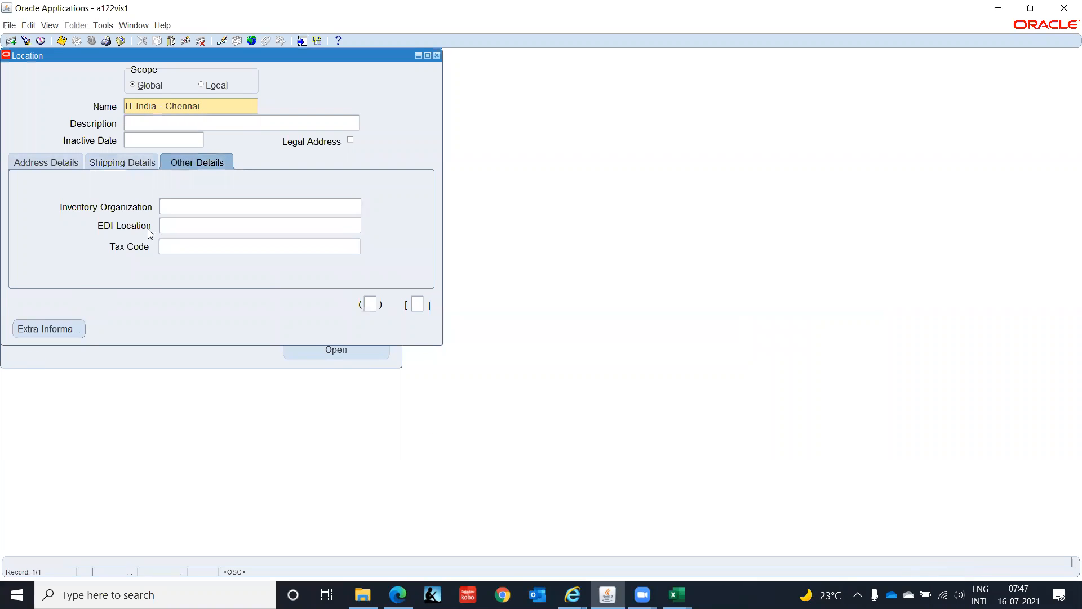
- Review the saved location's address details, close the Location form and return to the Organizations setup functions
click(26, 163)
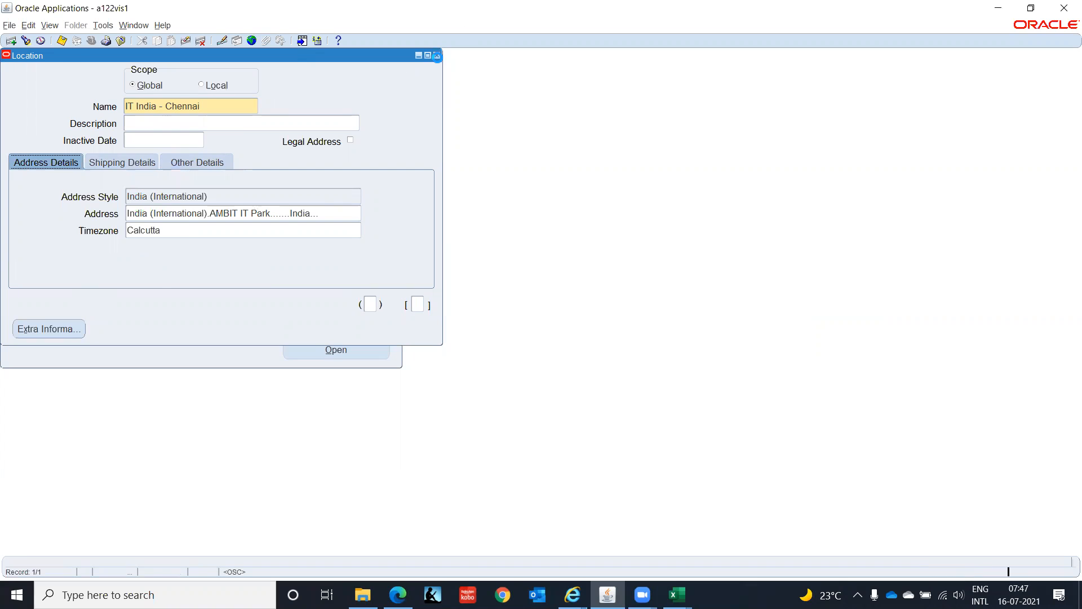
click(436, 55)
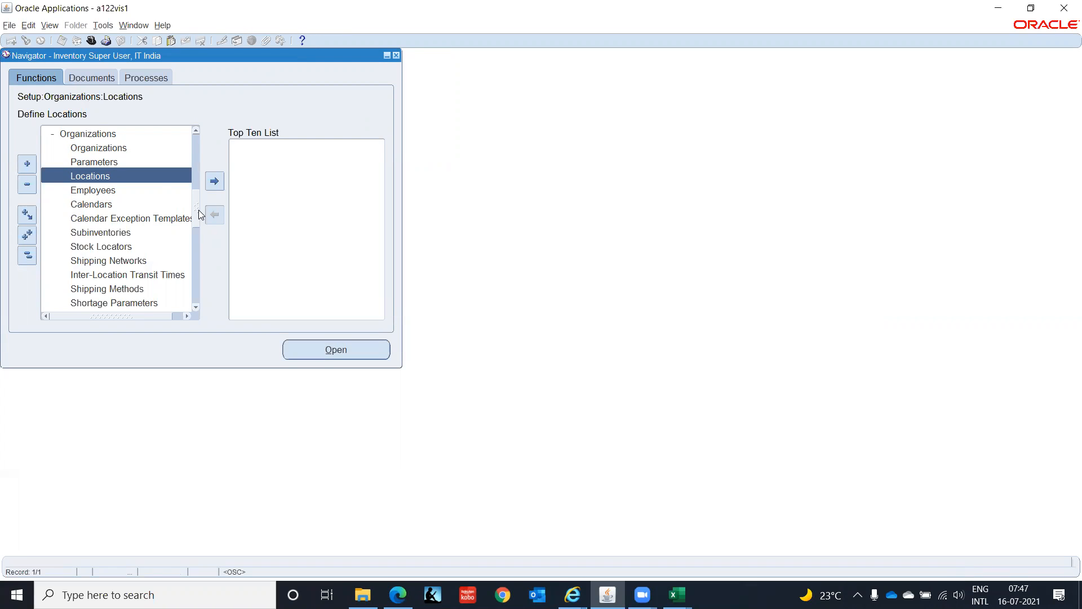
drag(199, 210, 198, 188)
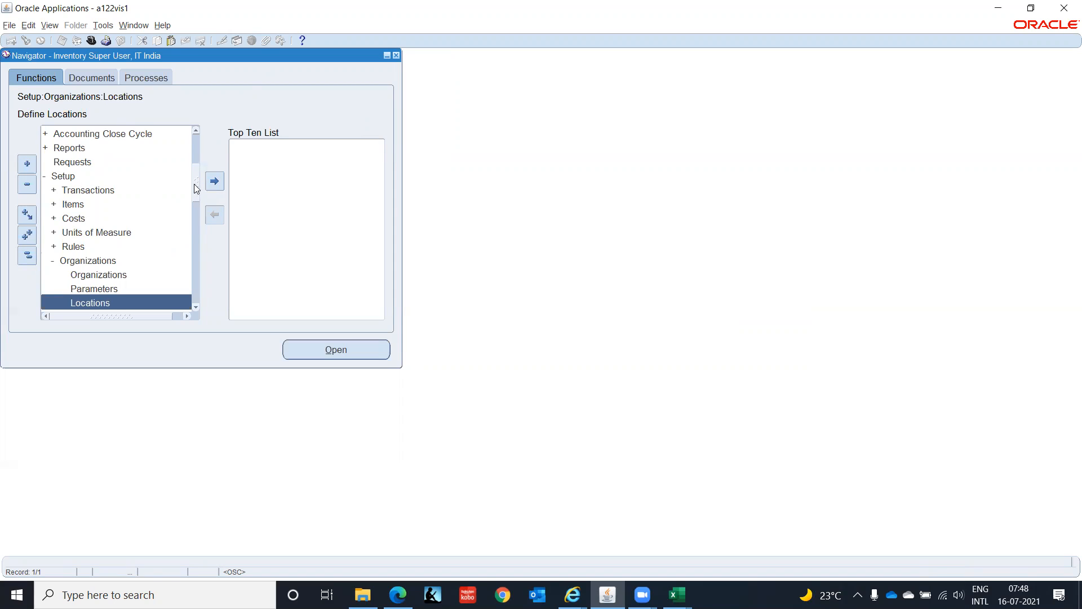
scroll(195, 202, down, 2)
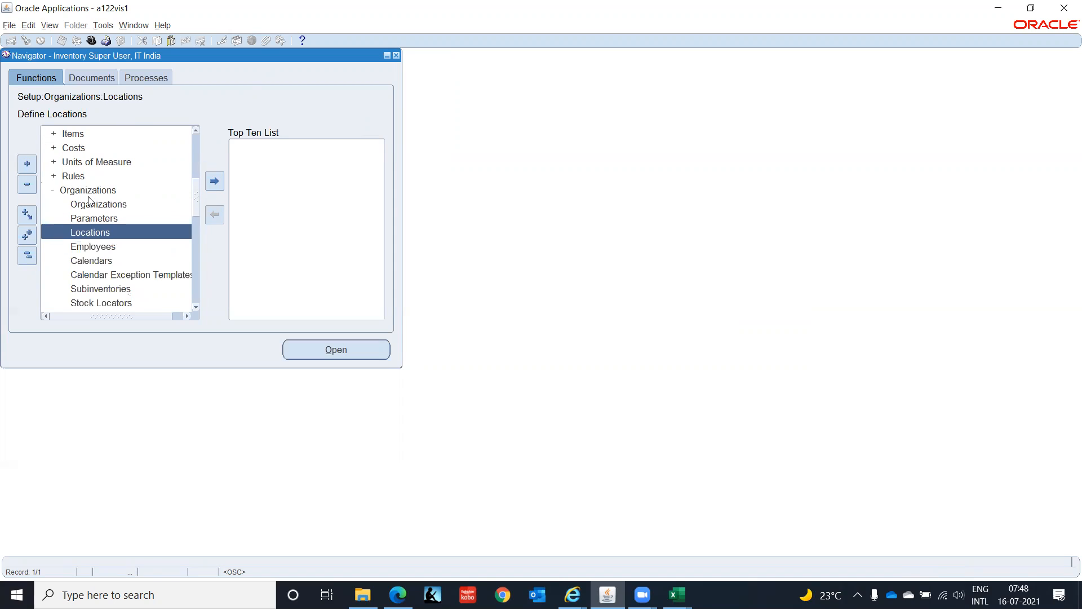
- Start a new organization record from the Organizations setup function
click(114, 204)
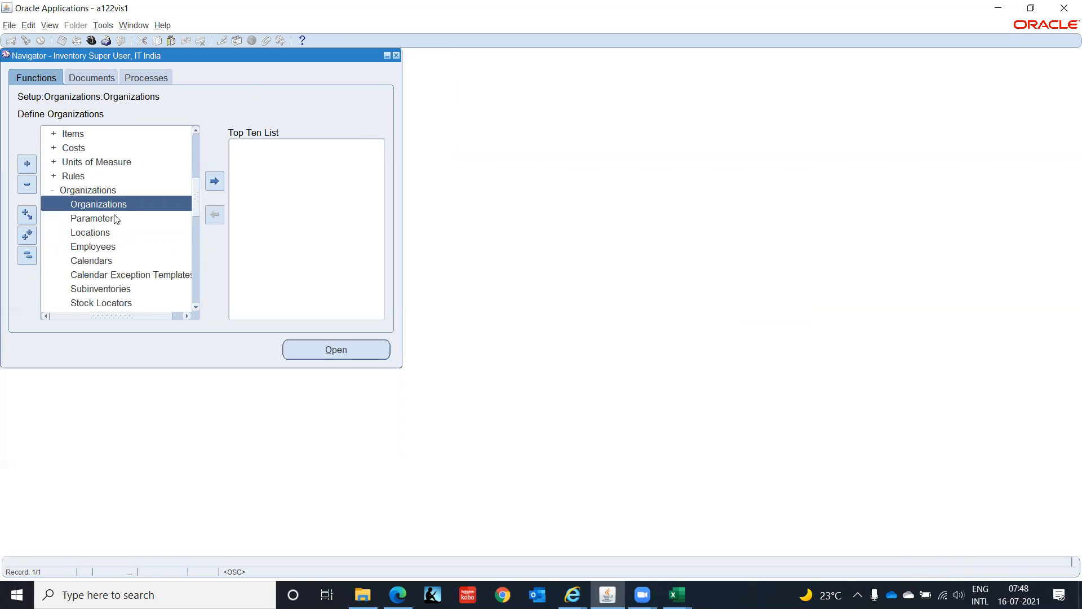
double_click(111, 209)
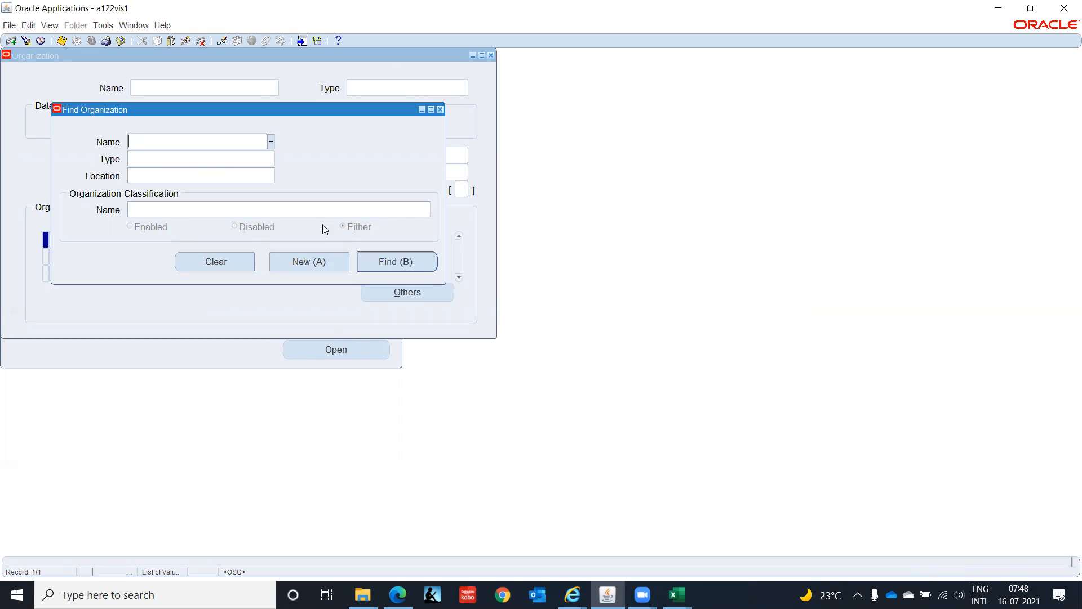
click(320, 265)
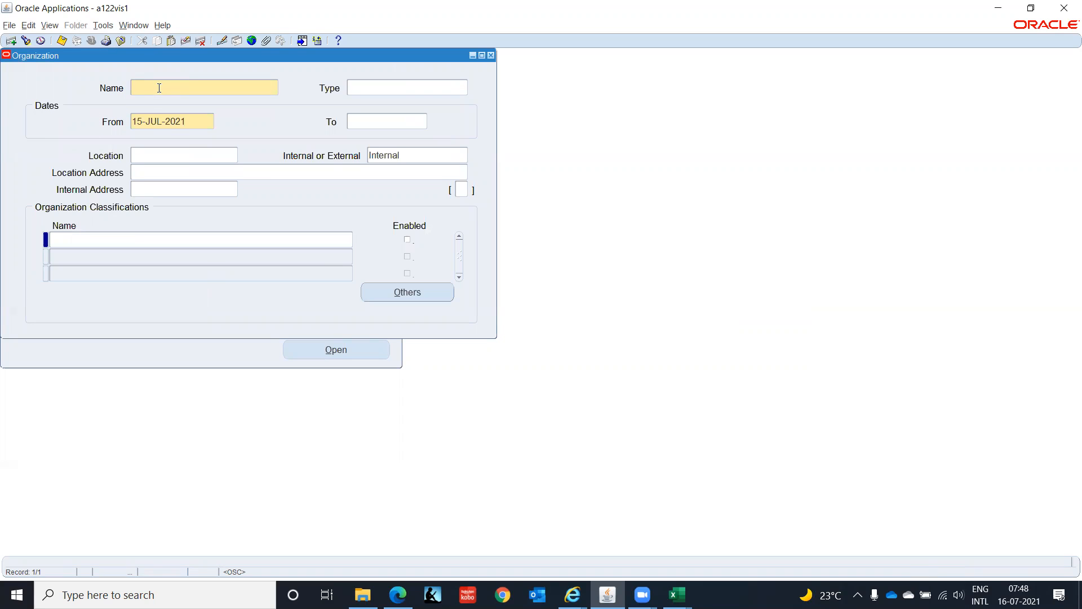
text(IT INDIA(BG))
- Copy IT Corporation(India) from the Business Group row of the Excel worksheet and make it the organization's name in Oracle Applications
key(alt+Tab)
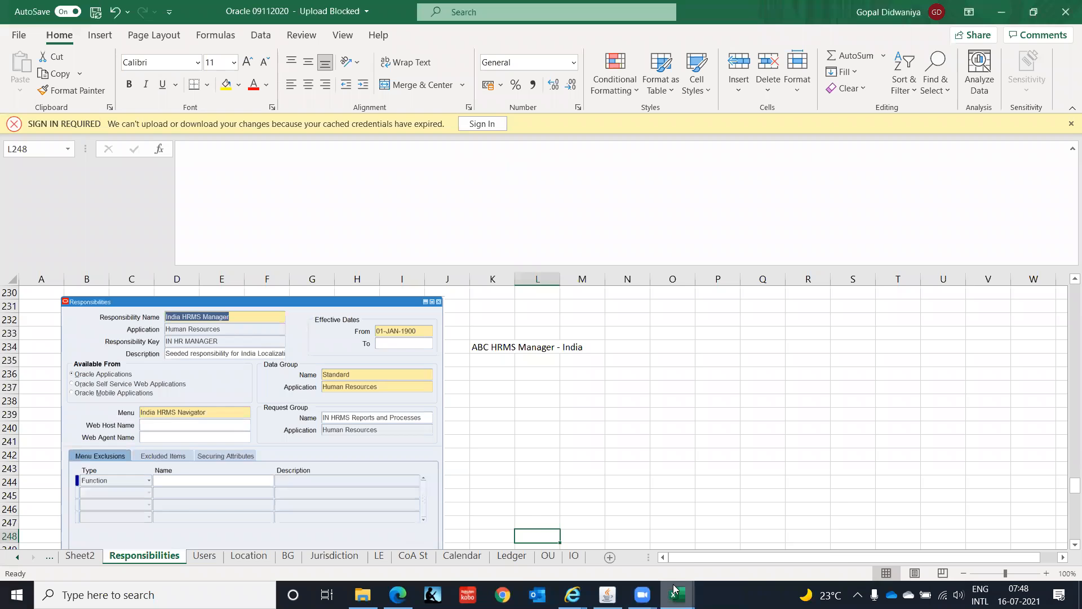
mouse_move(674, 589)
click(606, 533)
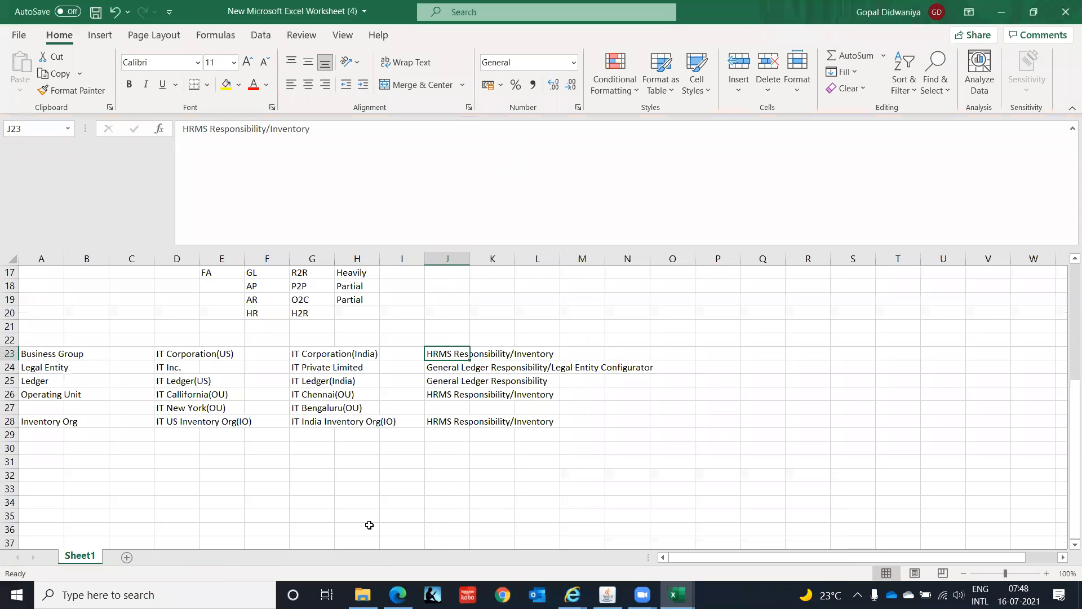
click(322, 356)
key(ctrl+c)
key(alt+Tab)
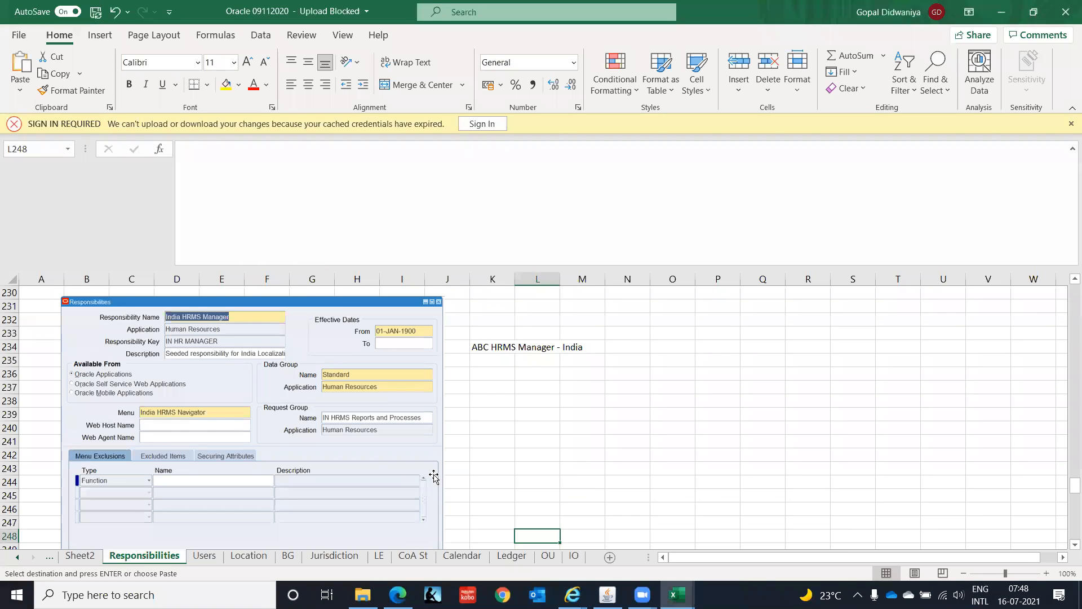
key(alt+Tab)
key(alt+Tab)
key(alt+Tab)
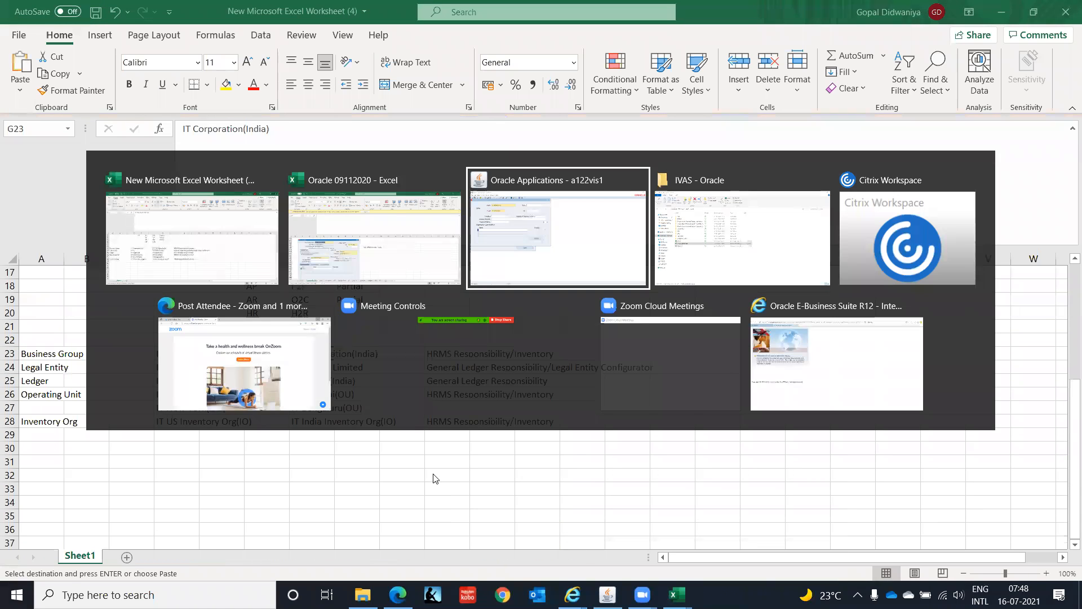
key(BackSpace)
key(BackSpace)
key(BackSpace)
key(BackSpace)
key(BackSpace)
key(BackSpace)
key(BackSpace)
key(BackSpace)
key(BackSpace)
key(BackSpace)
key(BackSpace)
key(BackSpace)
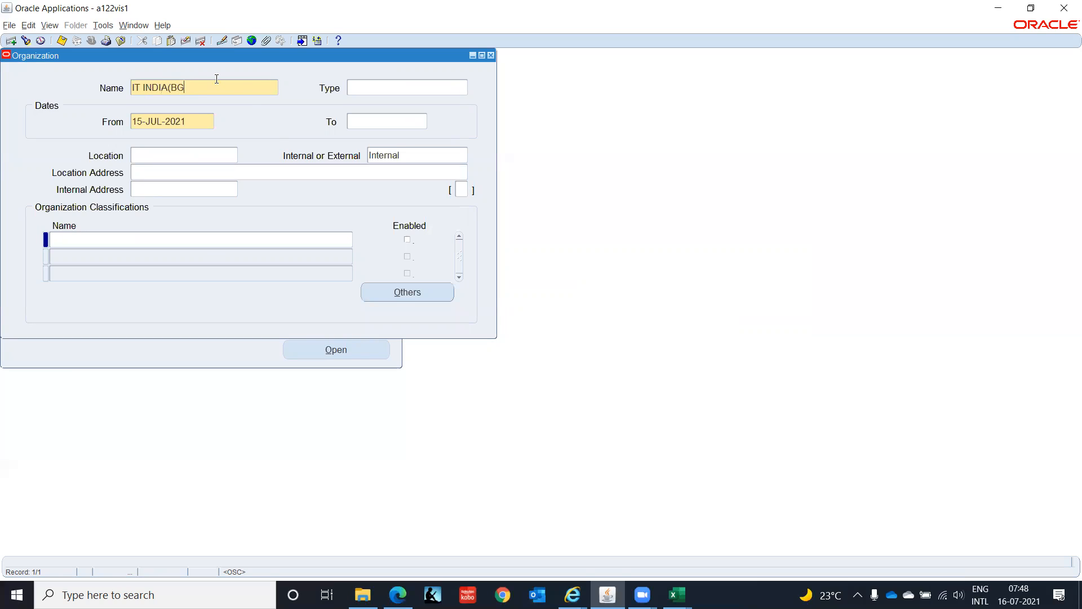
key(ctrl+v)
- Set the organization's type to Business Group and its From date to 01-JAN-2000
key(Tab)
text(Bus)
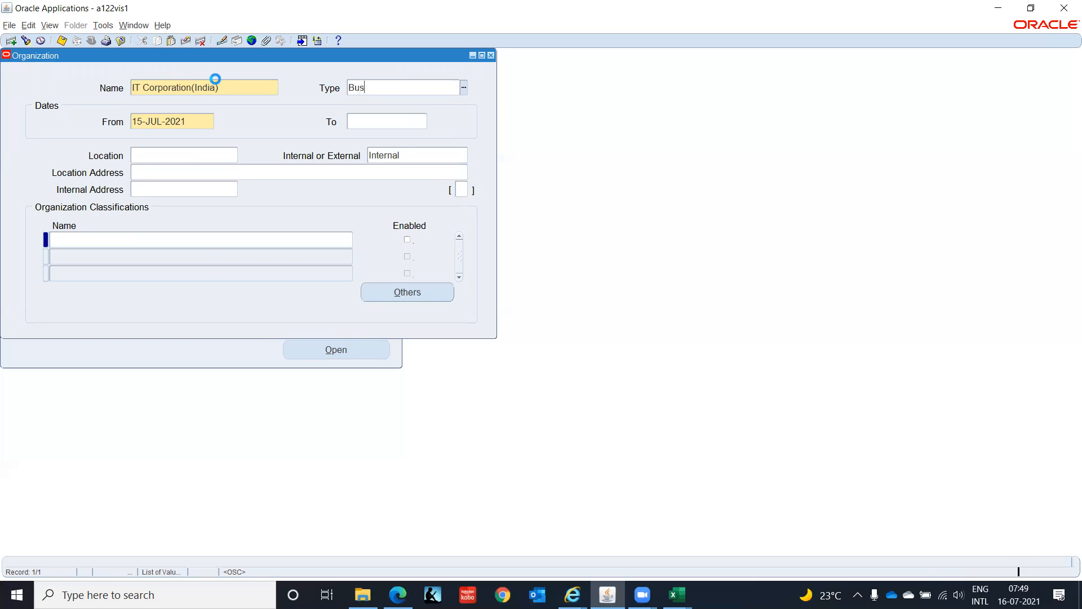
click(537, 357)
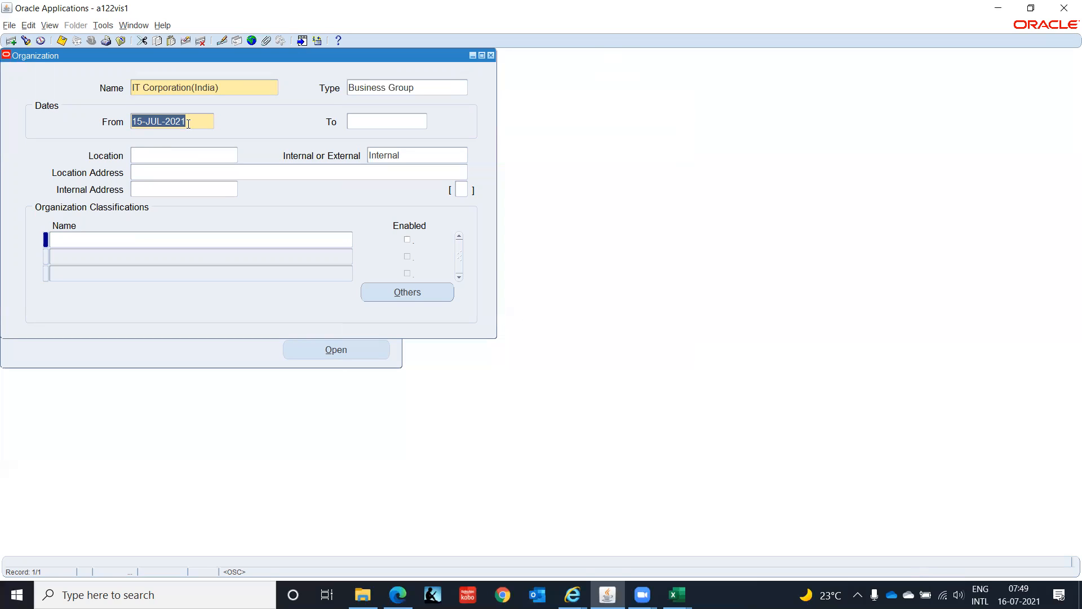
text(01-JAN-2000)
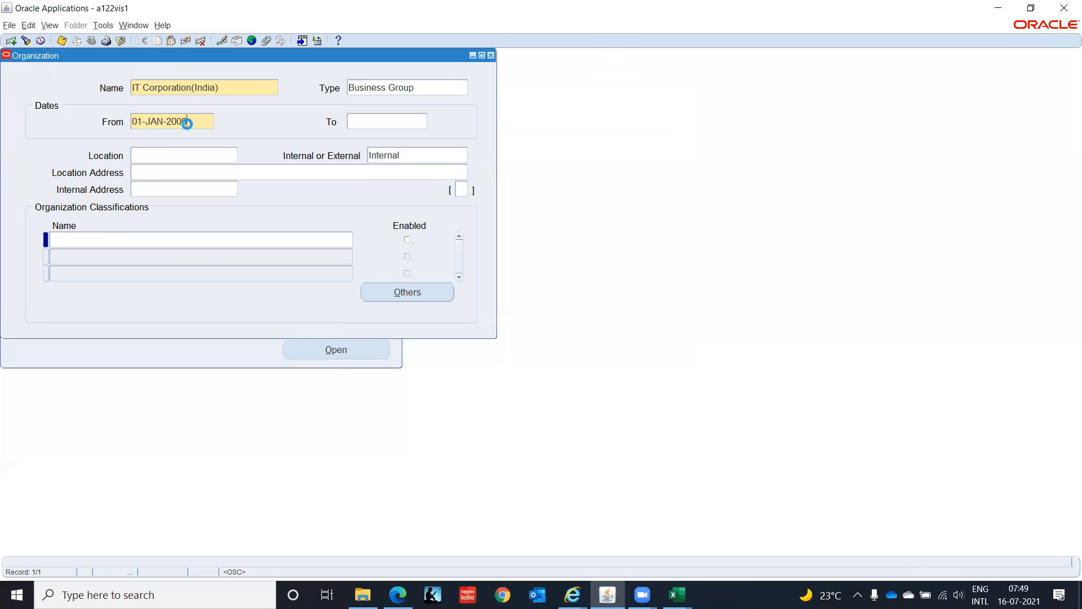
key(Tab)
- Set the organization's location to IT India - Chennai
click(153, 156)
text(IT Ind)
key(Tab)
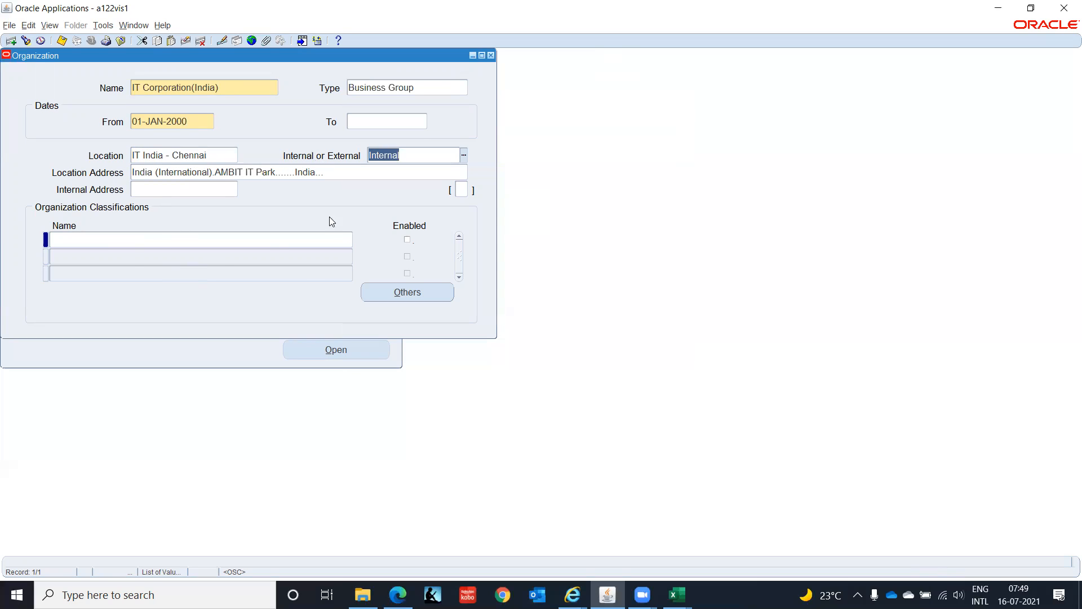
- Check the additional org unit details without entering anything, and save the organization record
click(461, 192)
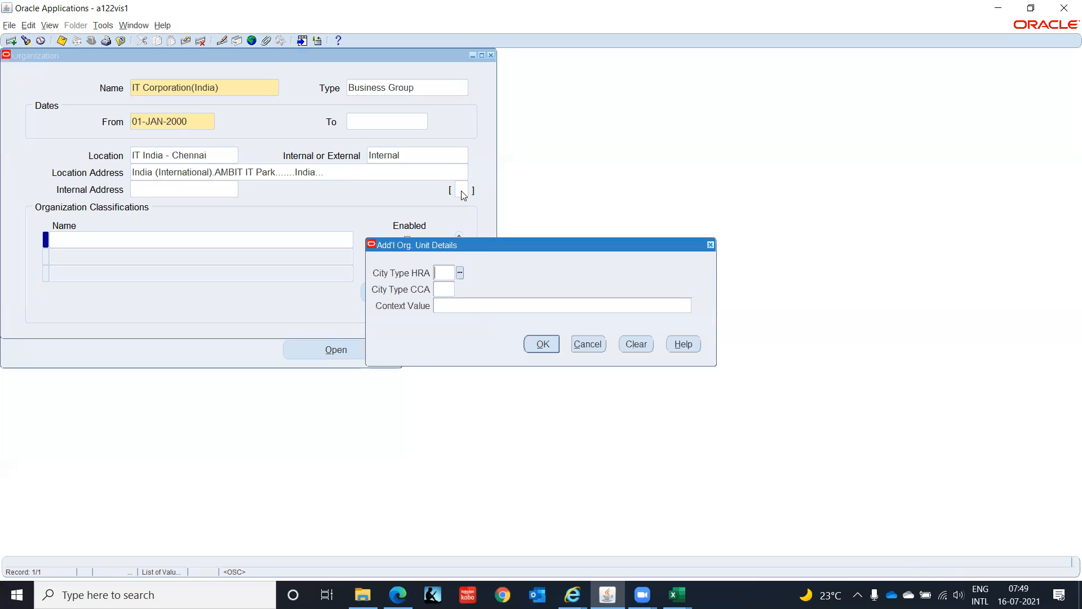
click(589, 348)
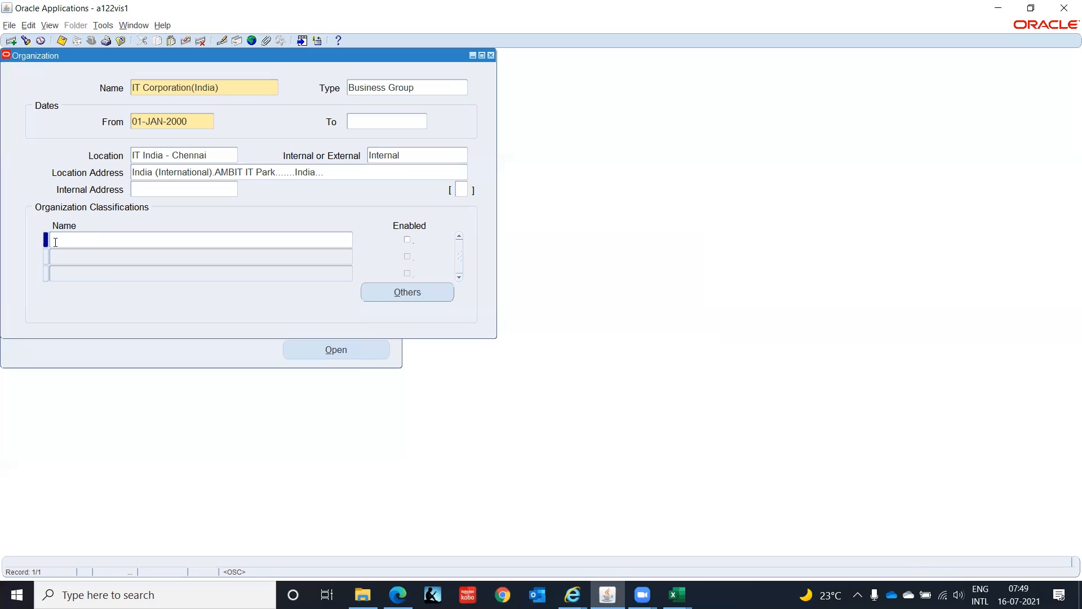
click(181, 188)
click(80, 240)
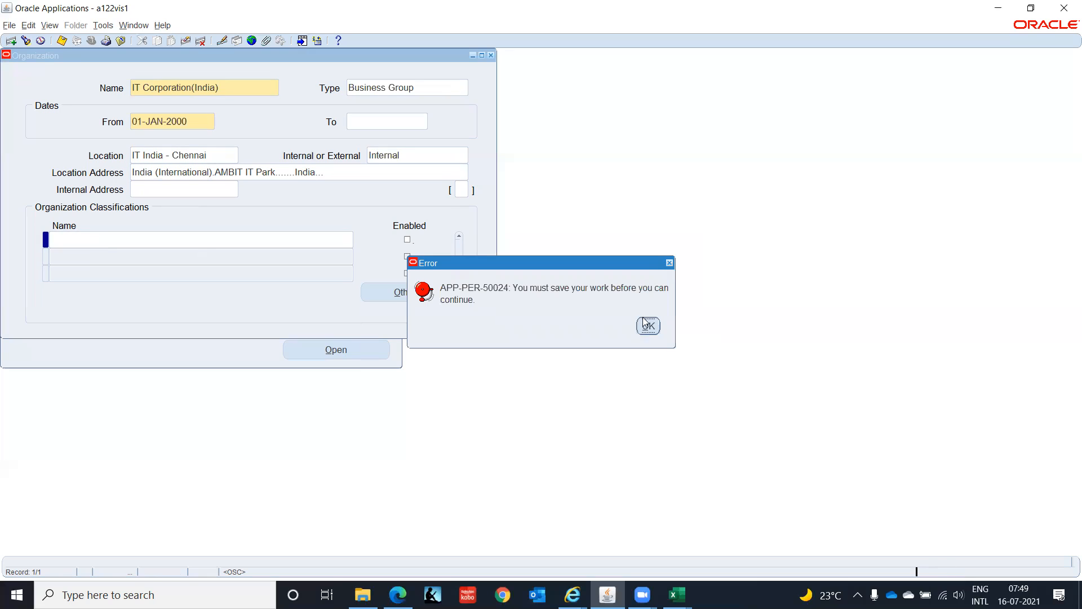
click(648, 327)
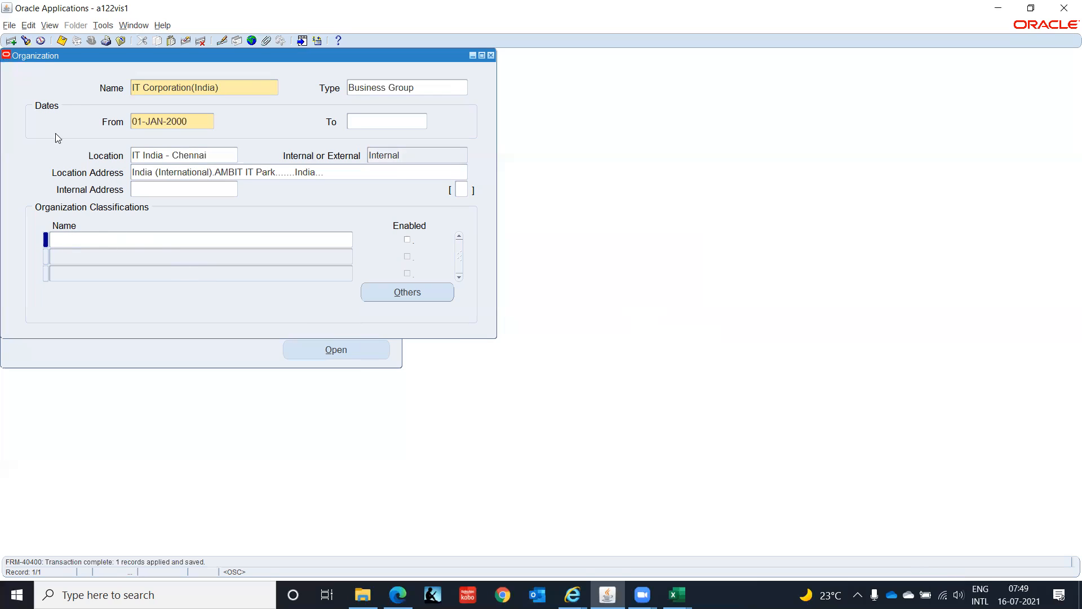
- Add the Business Group classification to the organization, enable it and save the record
click(64, 240)
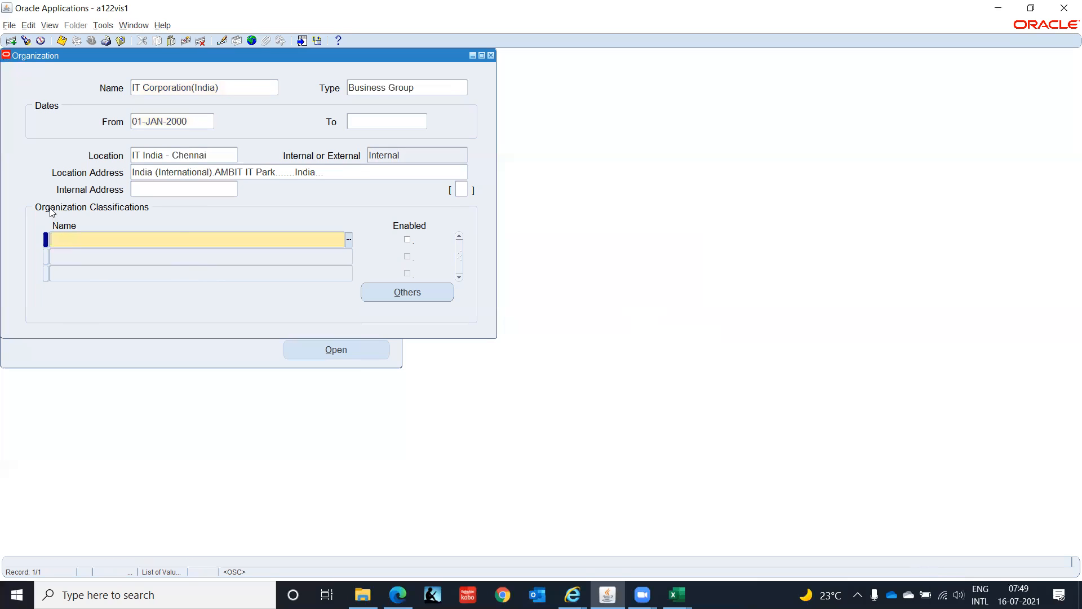
text(Bus)
key(Tab)
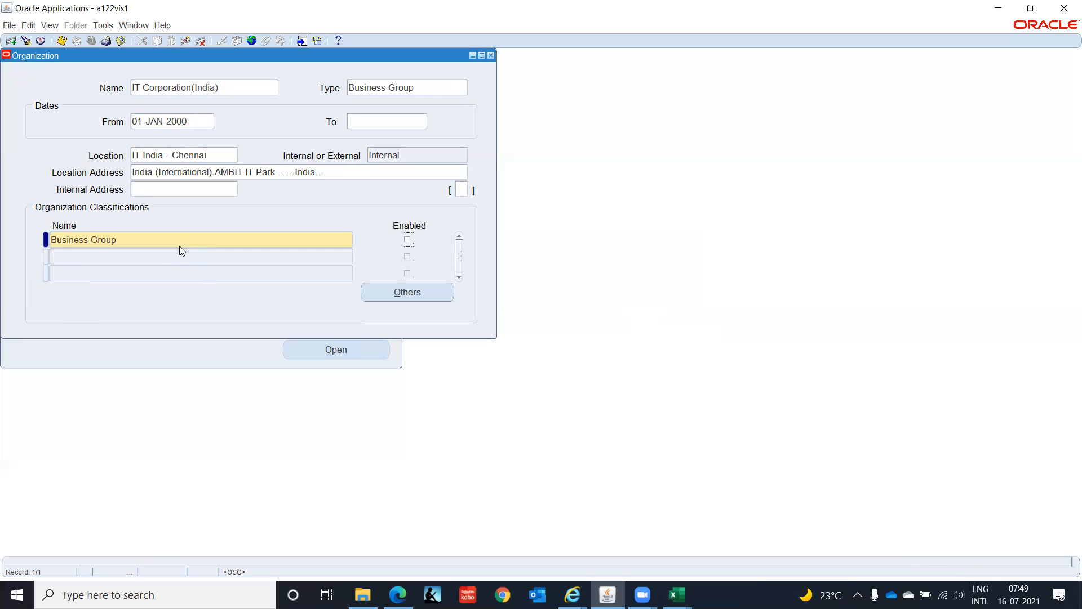
click(406, 240)
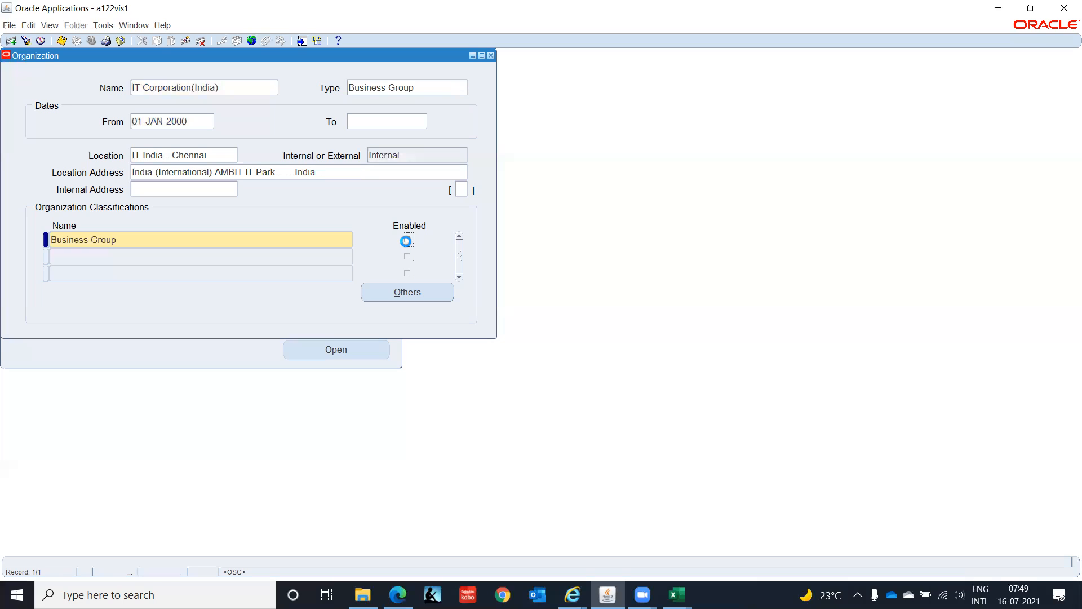
click(414, 294)
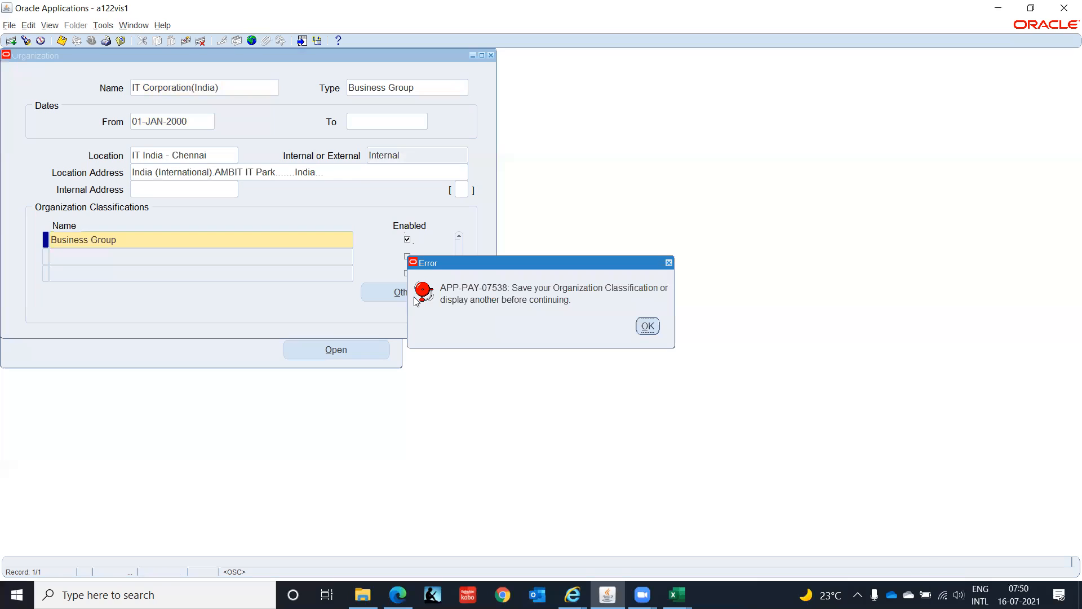
click(650, 326)
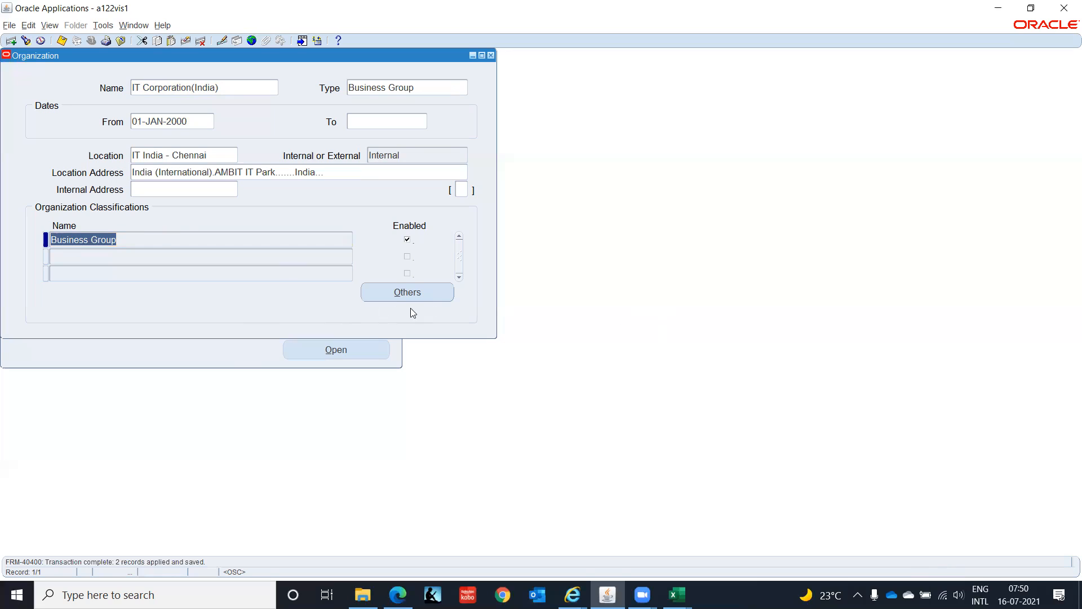
- Open the Business Group Info details from the additional information of the Business Group classification
click(446, 293)
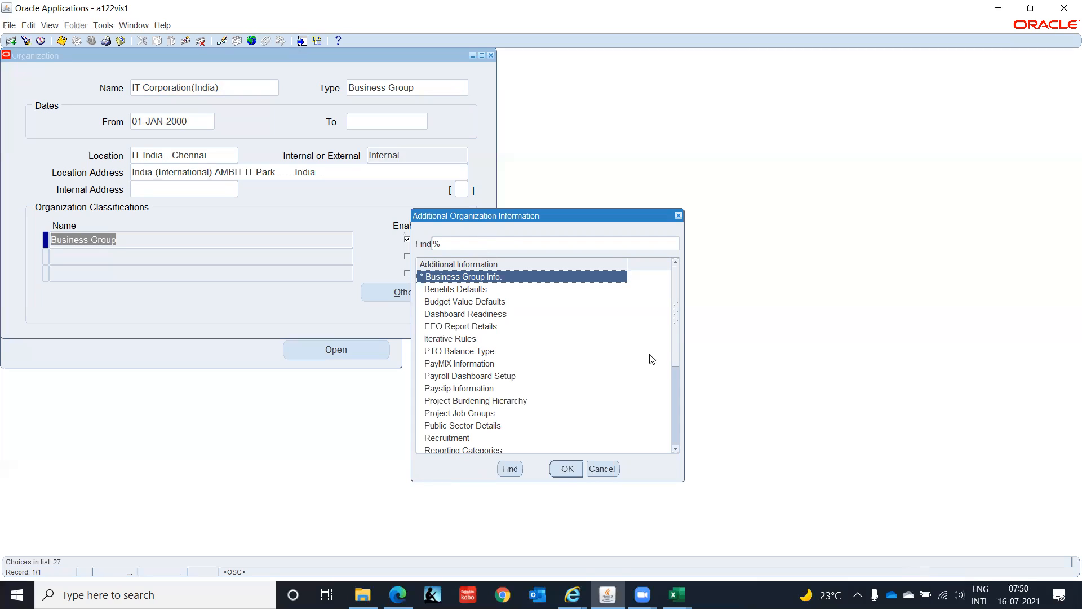
drag(678, 341, 687, 270)
click(567, 469)
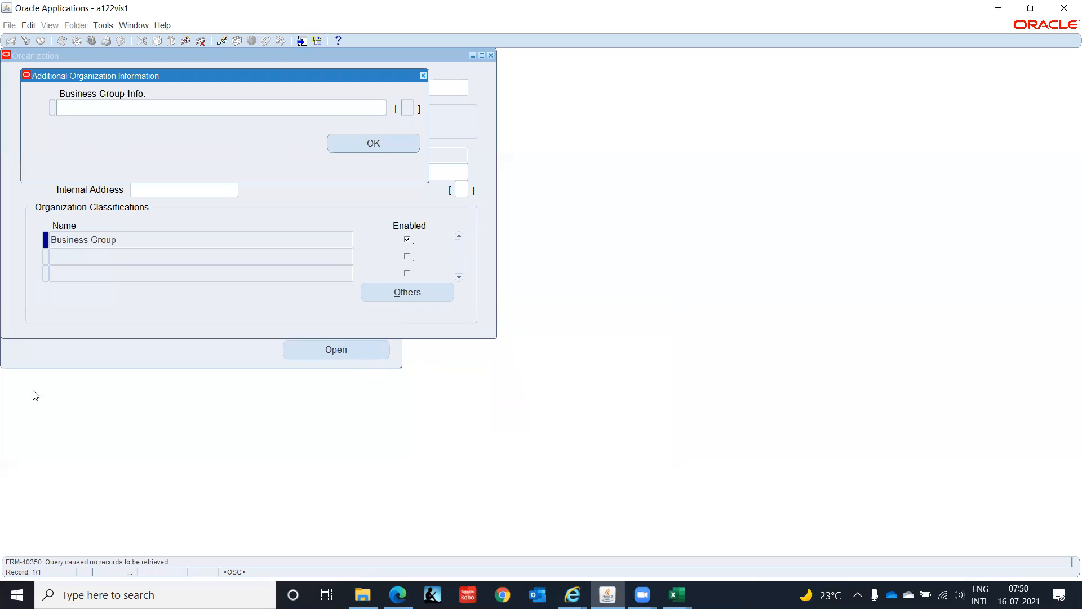
click(74, 106)
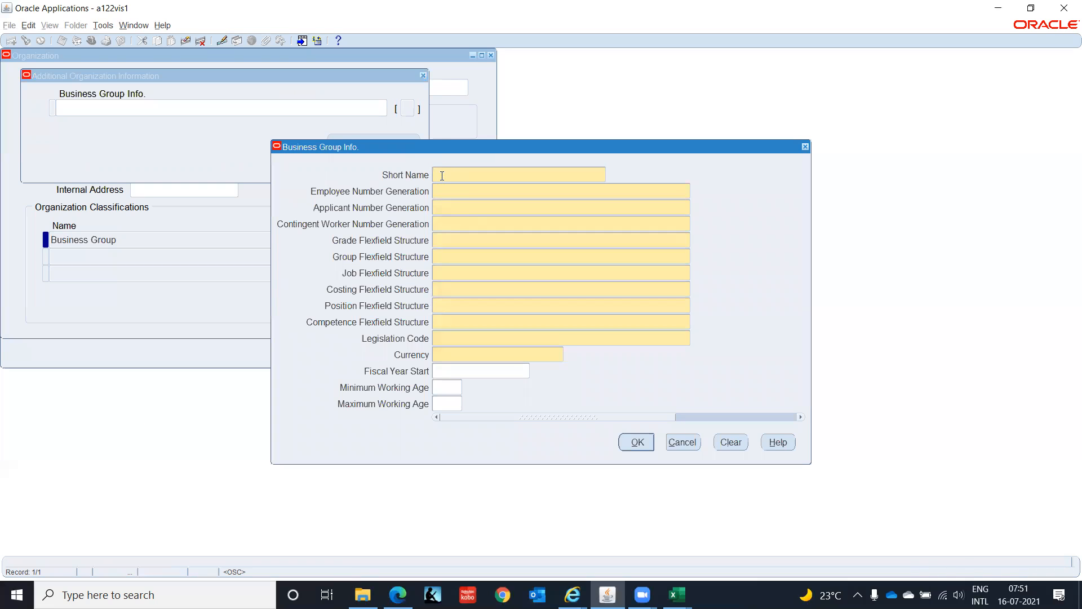
- Enter the short name IT Corp and set employee, applicant and contingent worker number generation to Manual
text(ITCorp)
key(Tab)
text(Man)
key(Tab)
text(Man)
key(Tab)
text(Man)
key(Tab)
- Search the grade flexfield structures for japan and g, and choose Grade Flexfield as the Grade Flexfield Structure
key(ctrl+l)
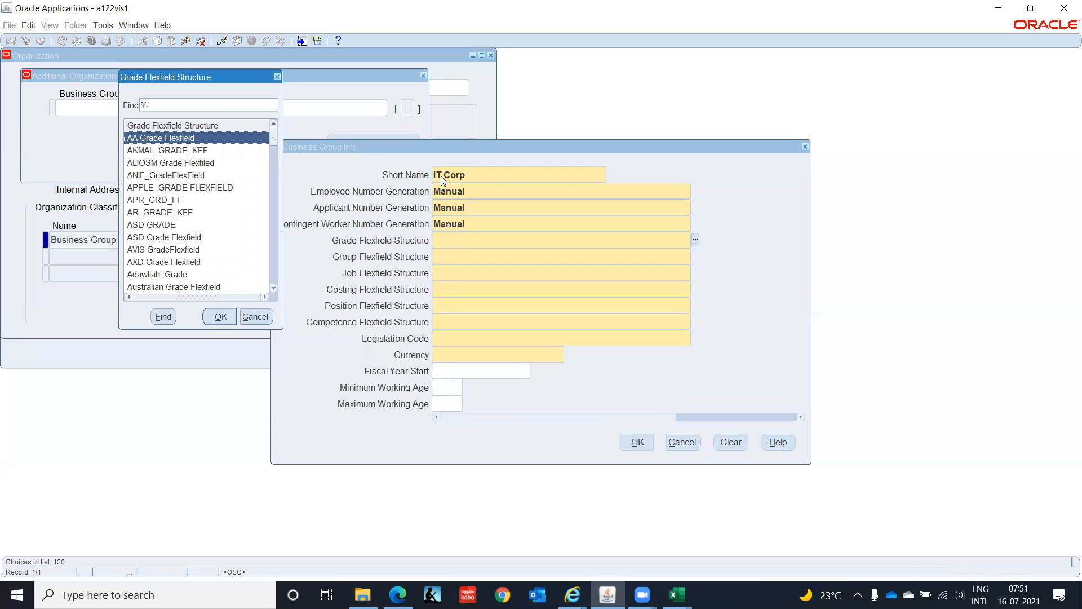
text(japan)
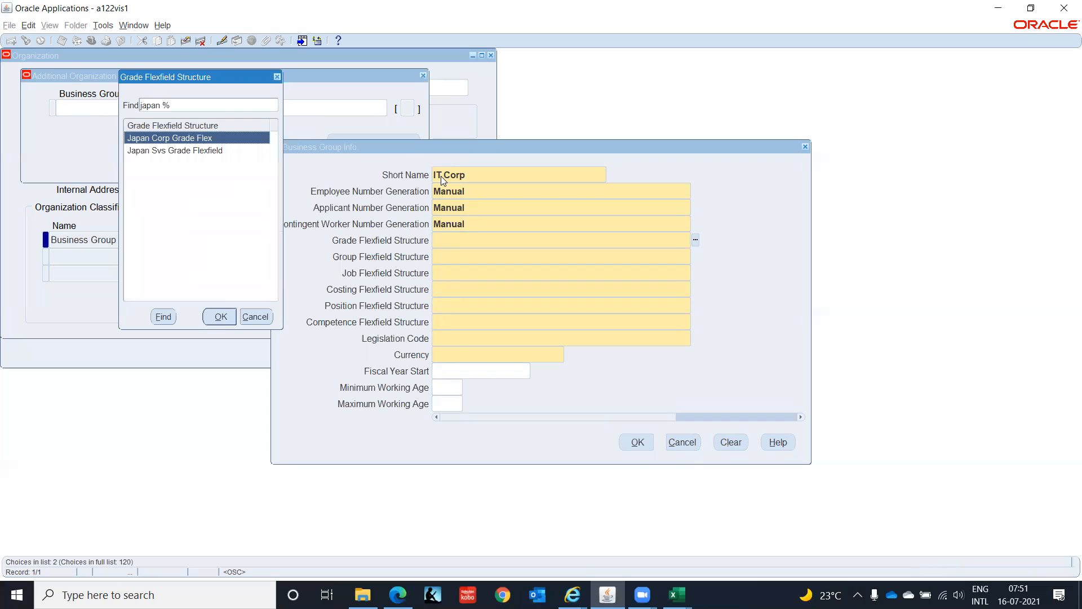
key(BackSpace)
key(BackSpace)
key(BackSpace)
key(BackSpace)
key(BackSpace)
key(BackSpace)
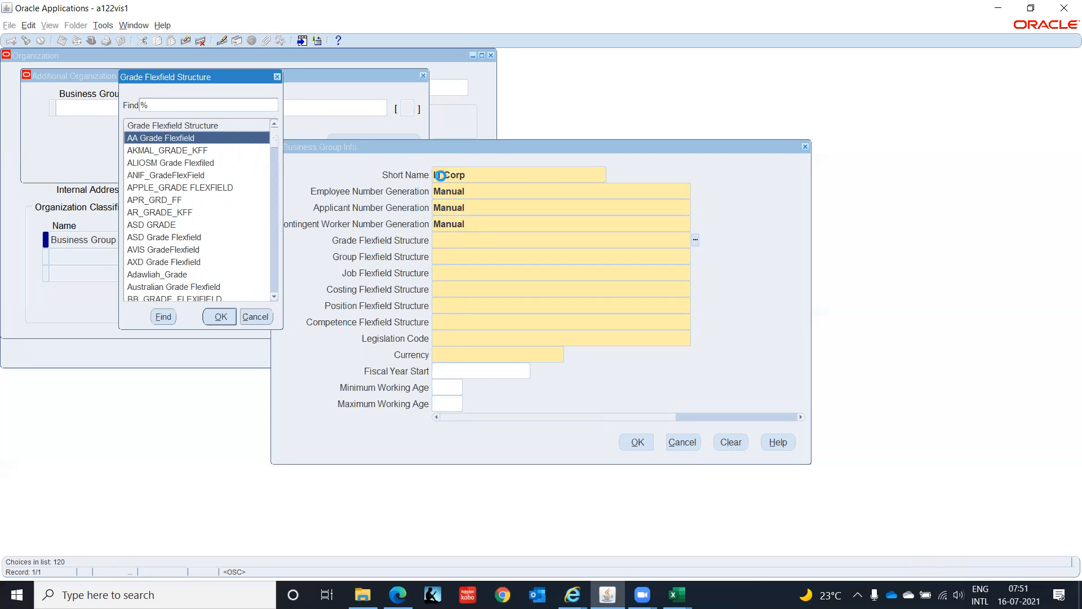
text(g)
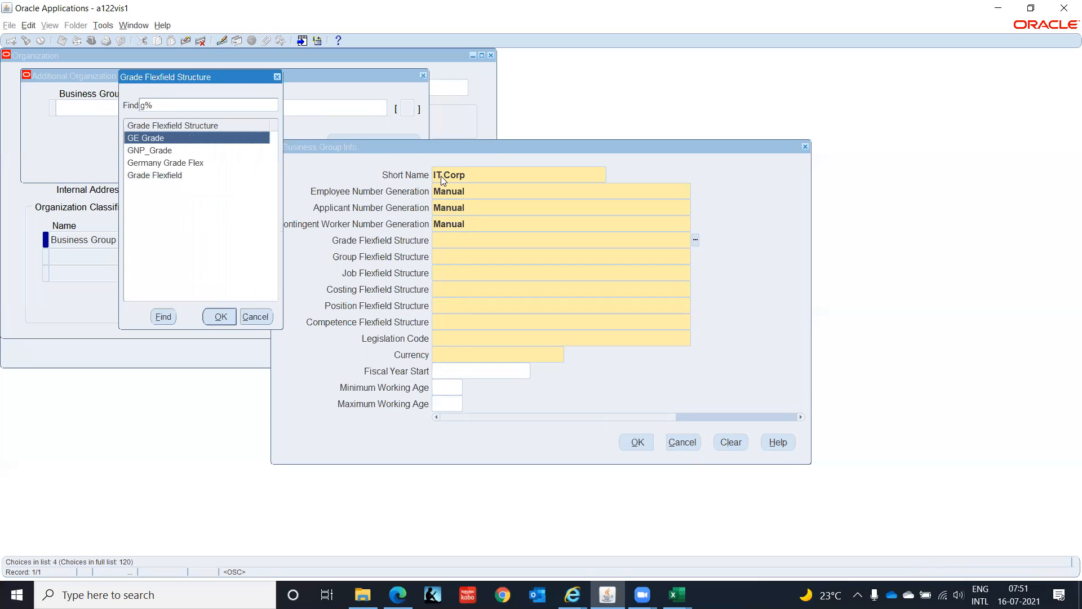
key(Down)
key(Down)
key(Down)
key(Return)
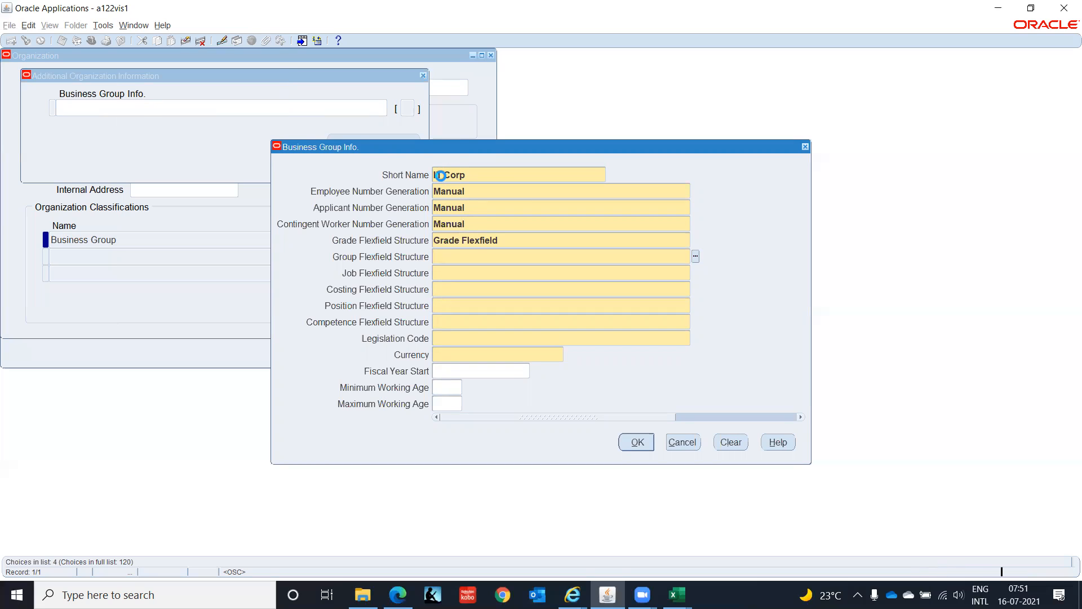
- Search the group flexfield structures for japan and g, and browse the full list for a suitable structure
key(ctrl+l)
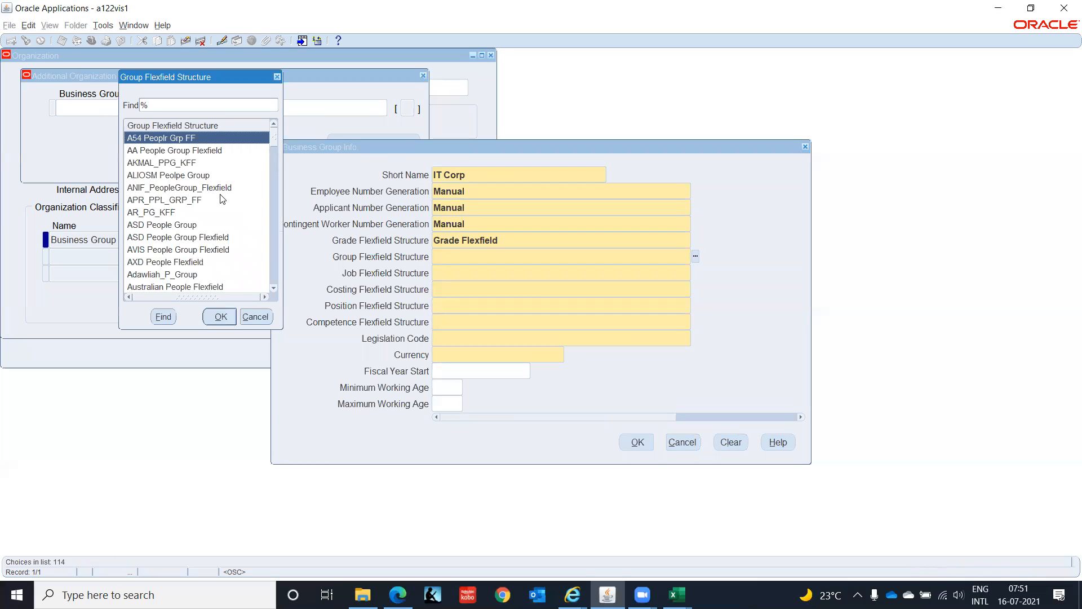
text(japan)
key(Return)
key(BackSpace)
key(BackSpace)
key(BackSpace)
key(BackSpace)
key(BackSpace)
key(BackSpace)
key(Return)
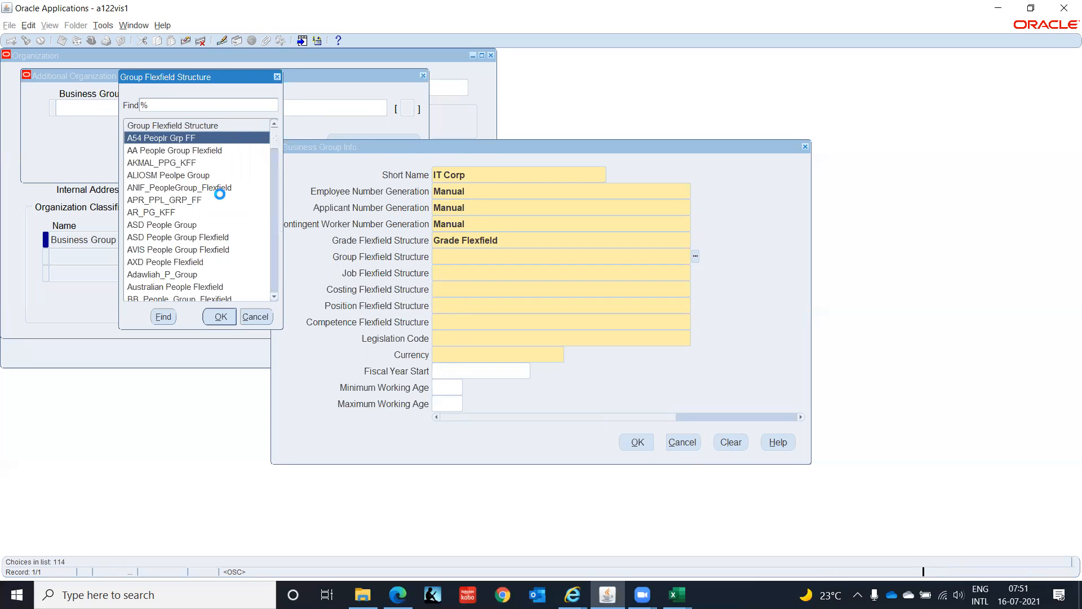
text(g)
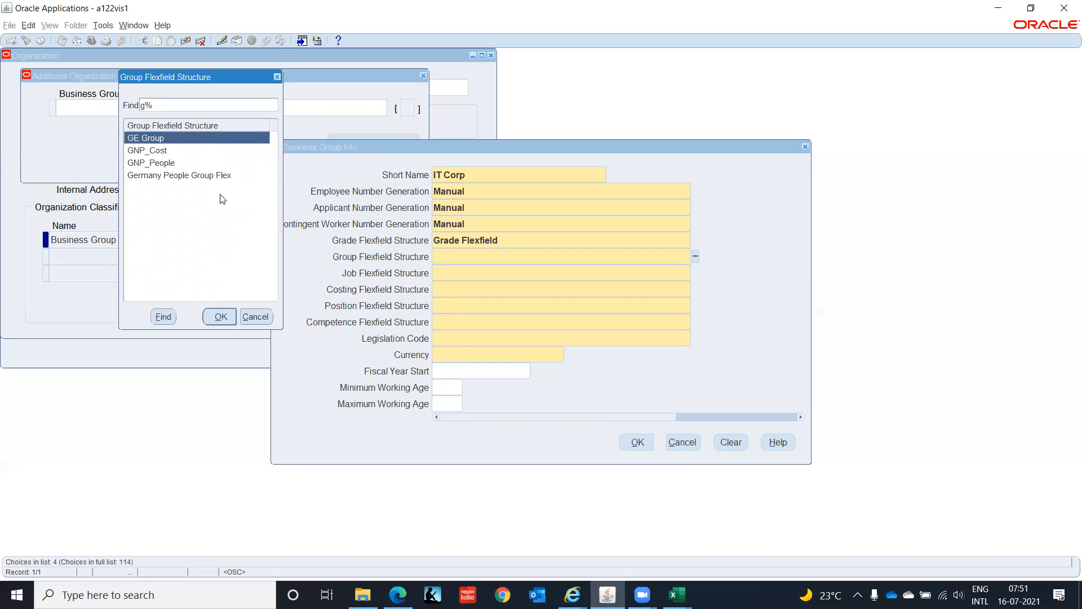
key(BackSpace)
key(Return)
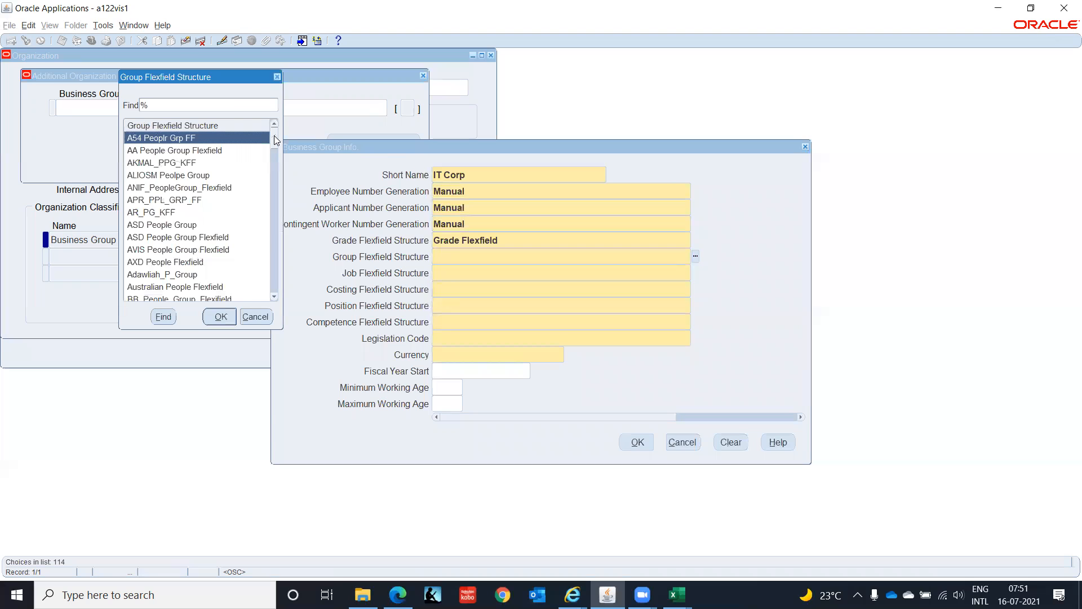
drag(276, 139, 273, 165)
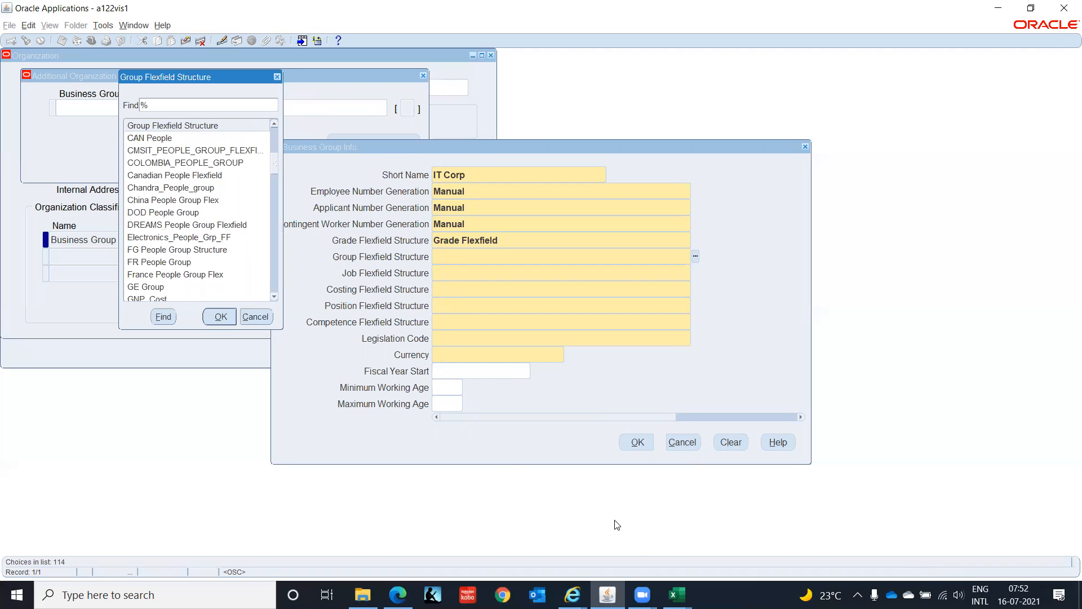
- Switch to the Oracle 09112020 workbook in Excel and open its BG sheet for reference
click(677, 595)
click(784, 547)
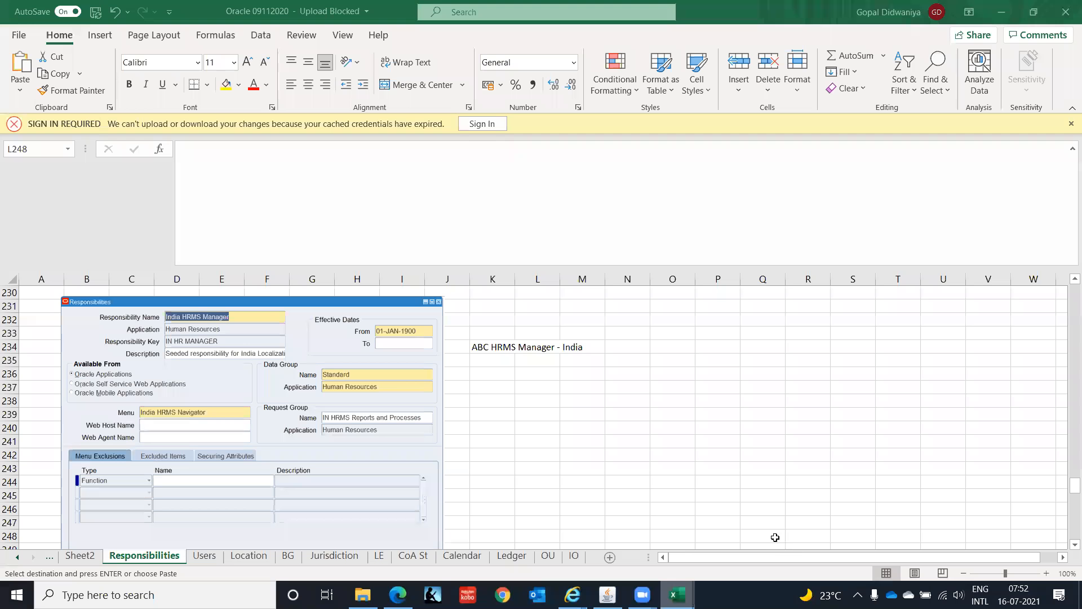
click(288, 556)
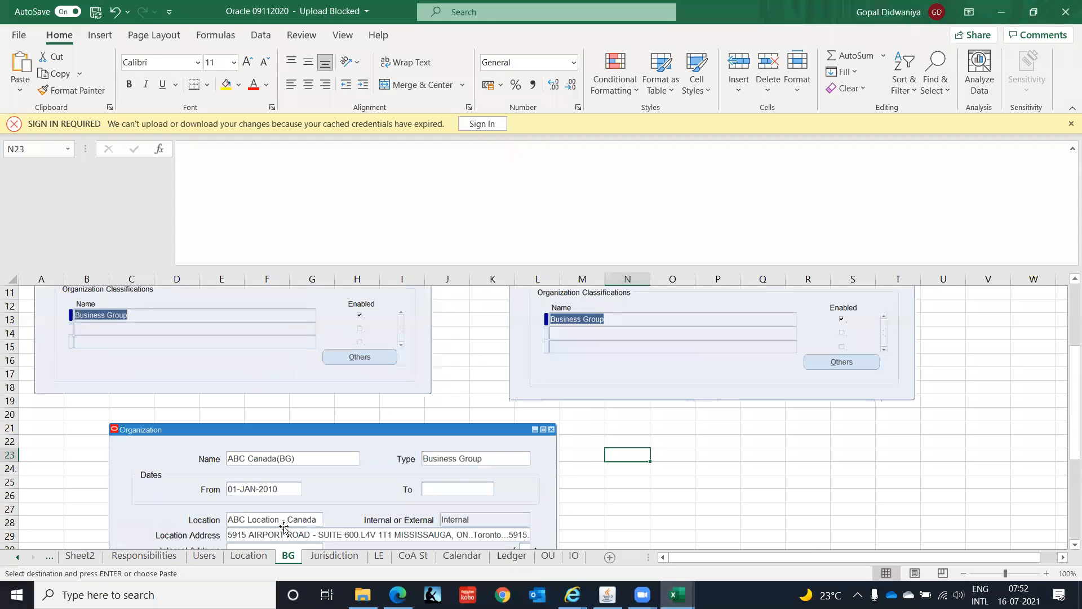
- Switch back from the BG sheet to Oracle Applications and choose People Group Flexfield as the Group Flexfield Structure
drag(1070, 355, 1068, 157)
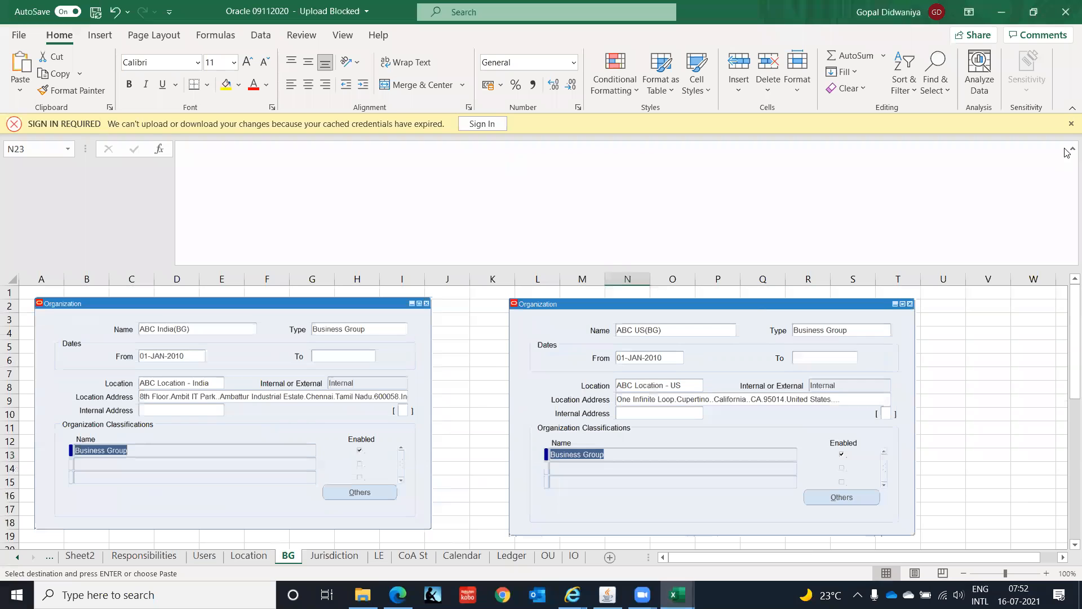
click(1005, 16)
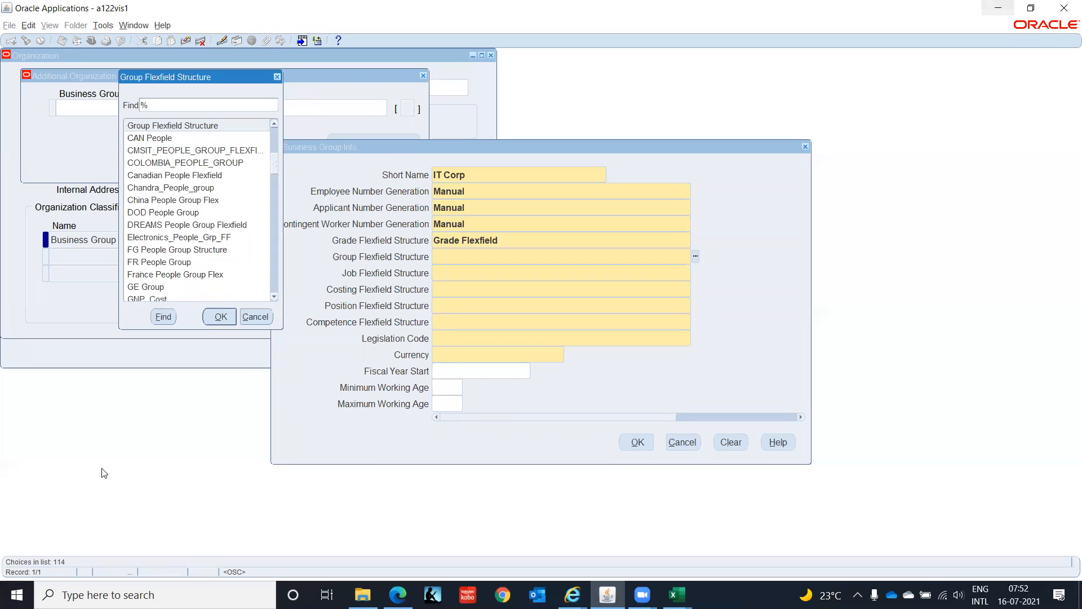
click(157, 166)
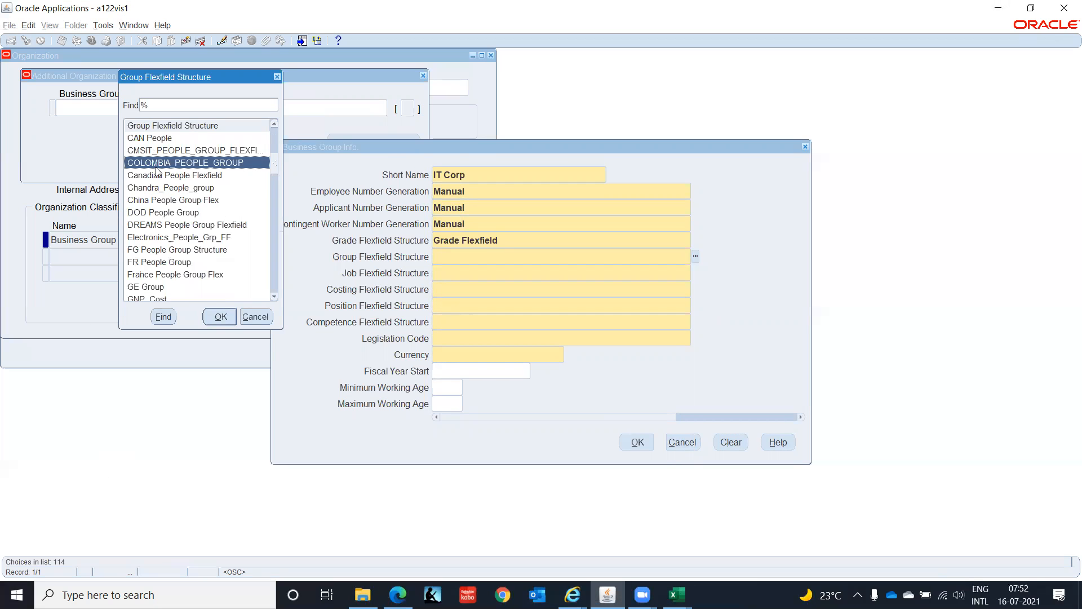
key(Down)
key(Down)
key(Down)
key(Down)
key(Down)
key(Down)
key(Down)
key(Down)
key(Down)
key(Down)
key(Down)
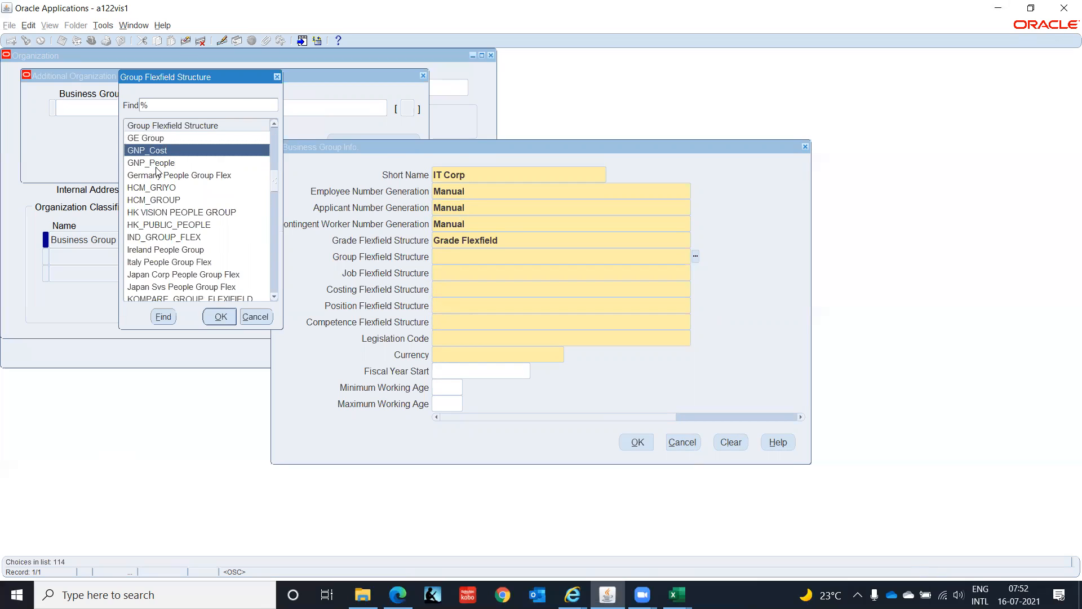
key(Down)
key(Down)
key(Down)
key(Down)
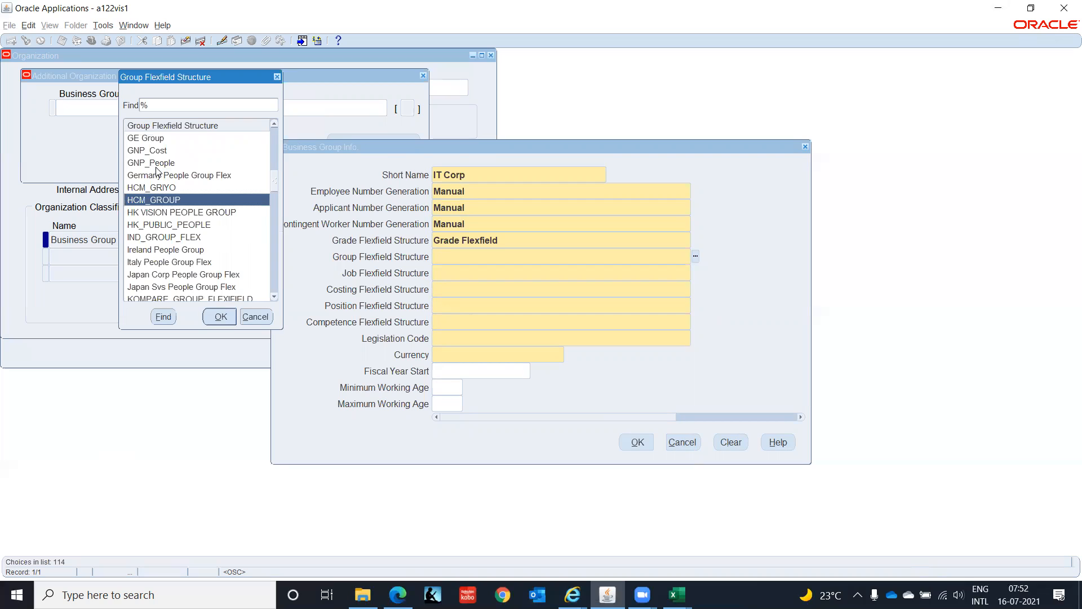
key(Down)
key(Down)
key(Down)
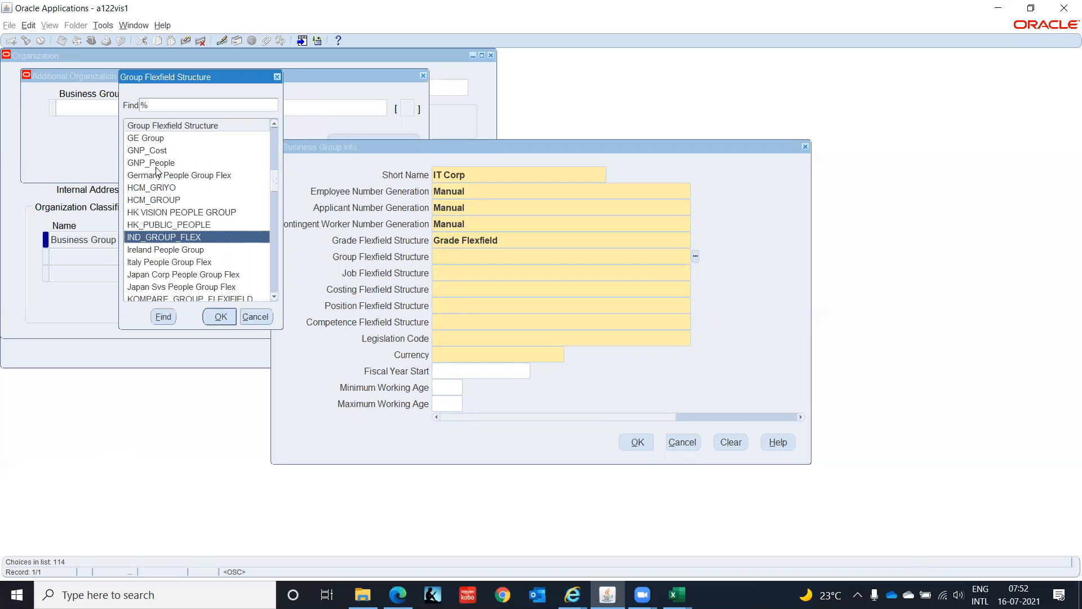
key(Down)
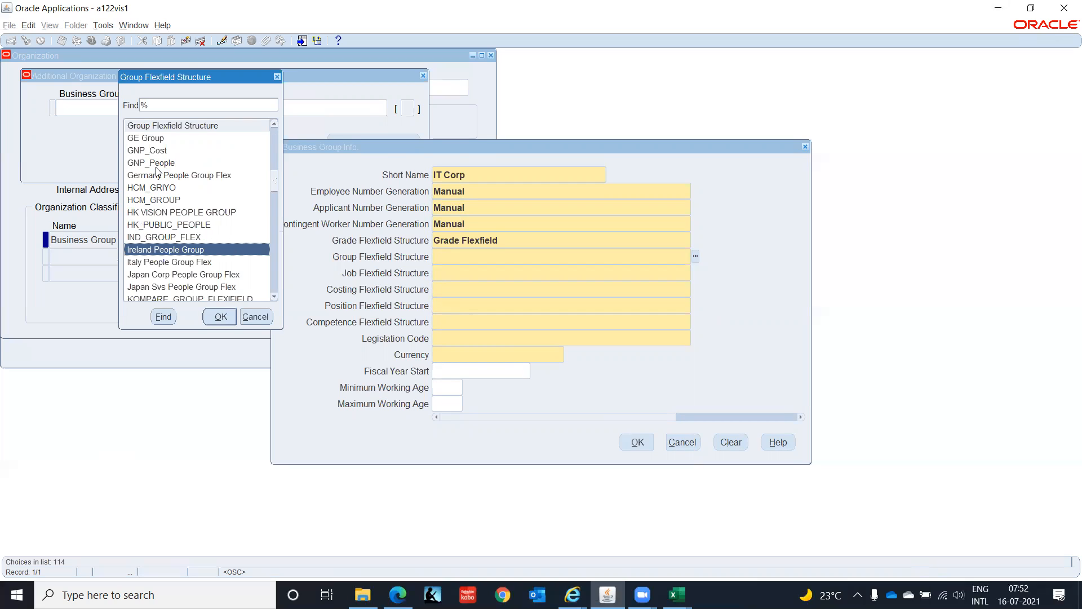
key(Down)
key(Down)
key(Down)
key(Down)
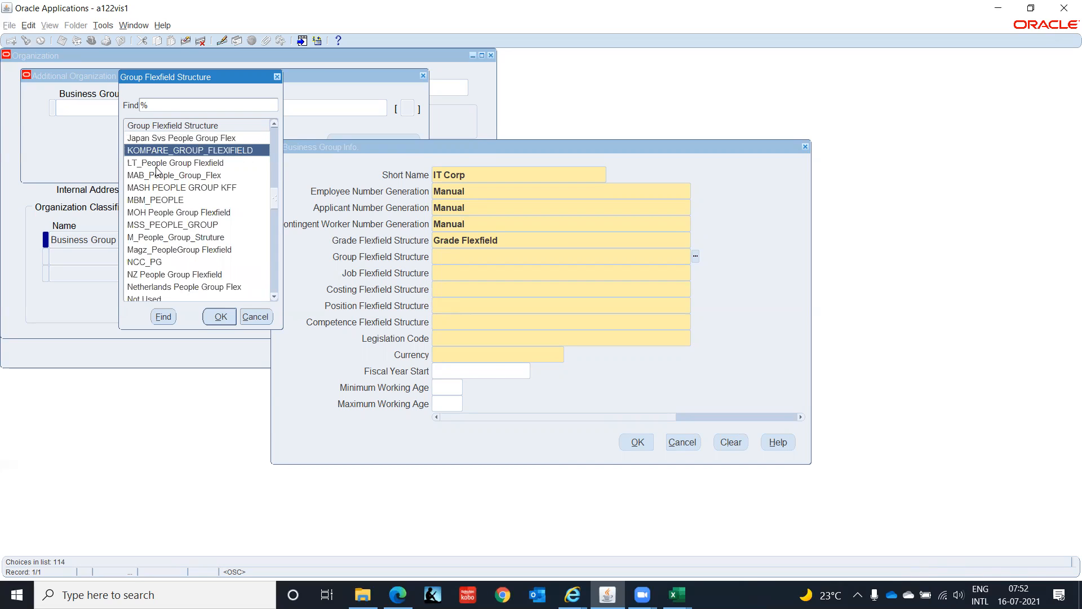
key(Down)
key(Down)
key(Down)
key(Down)
key(Down)
key(Down)
key(Down)
key(Down)
key(Down)
key(Down)
key(Down)
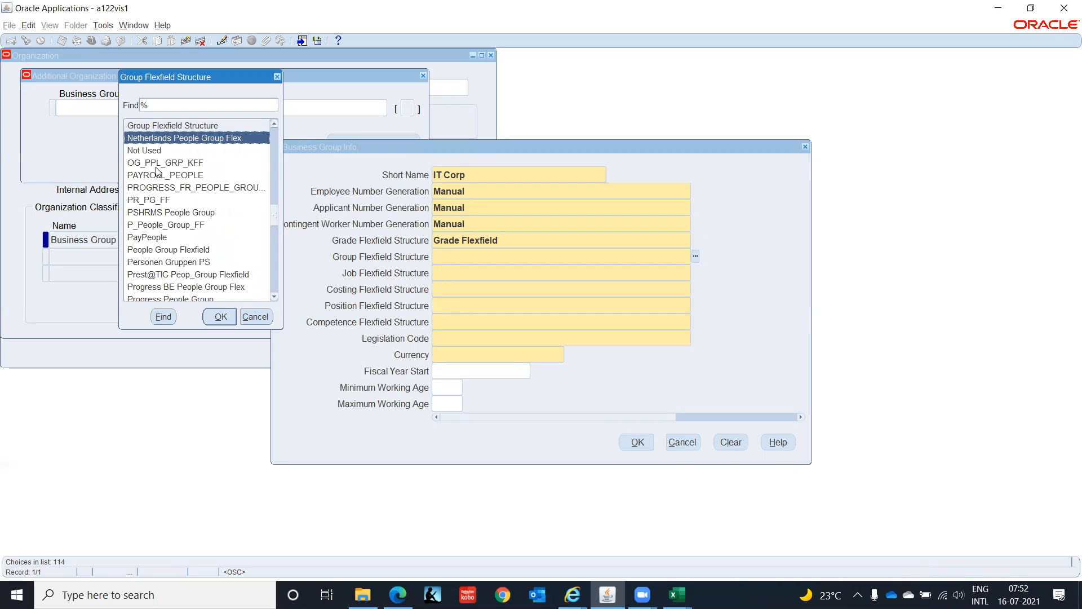
key(Down)
key(Down)
key(Down)
key(Down)
key(Down)
key(Down)
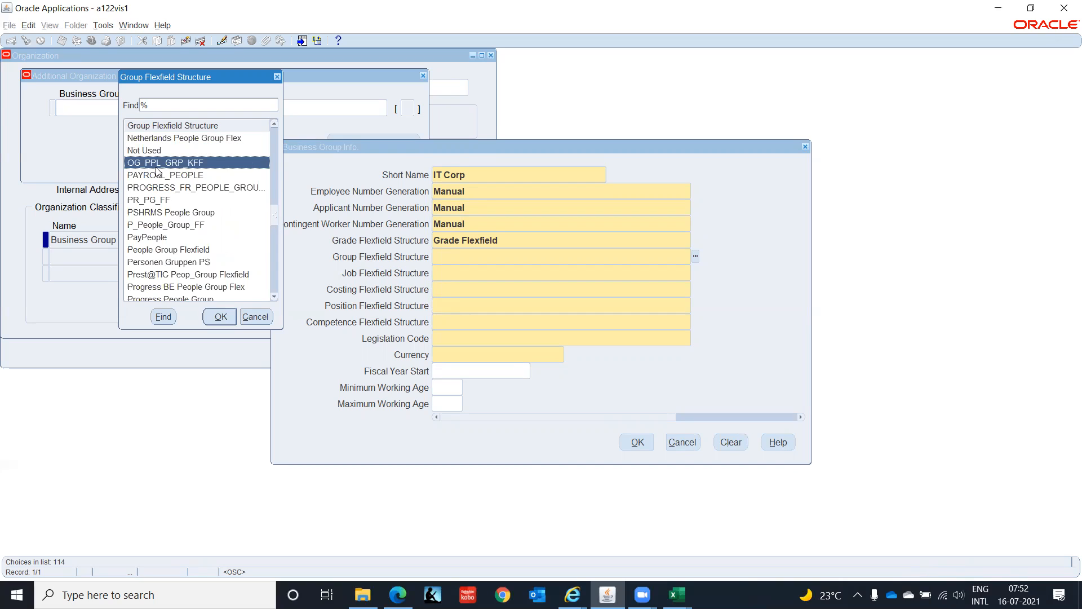
key(Down)
key(Down)
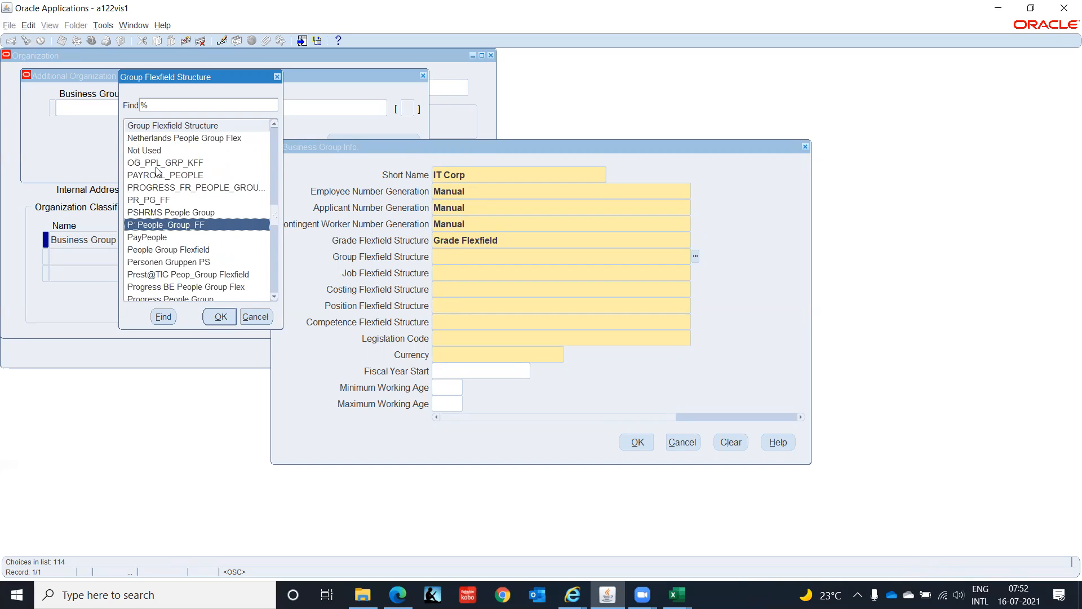
key(Down)
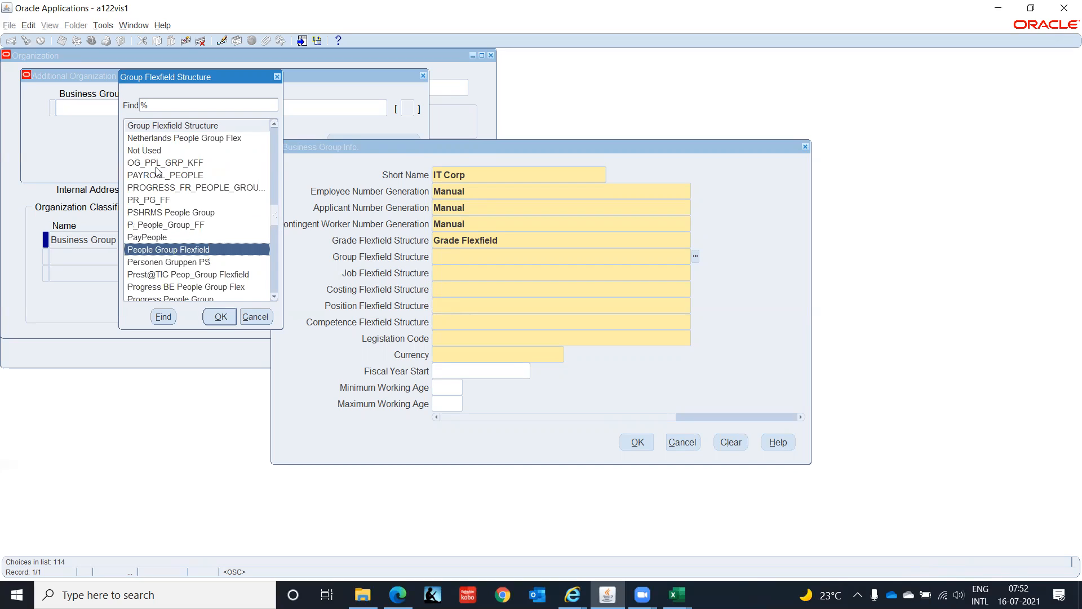
key(Return)
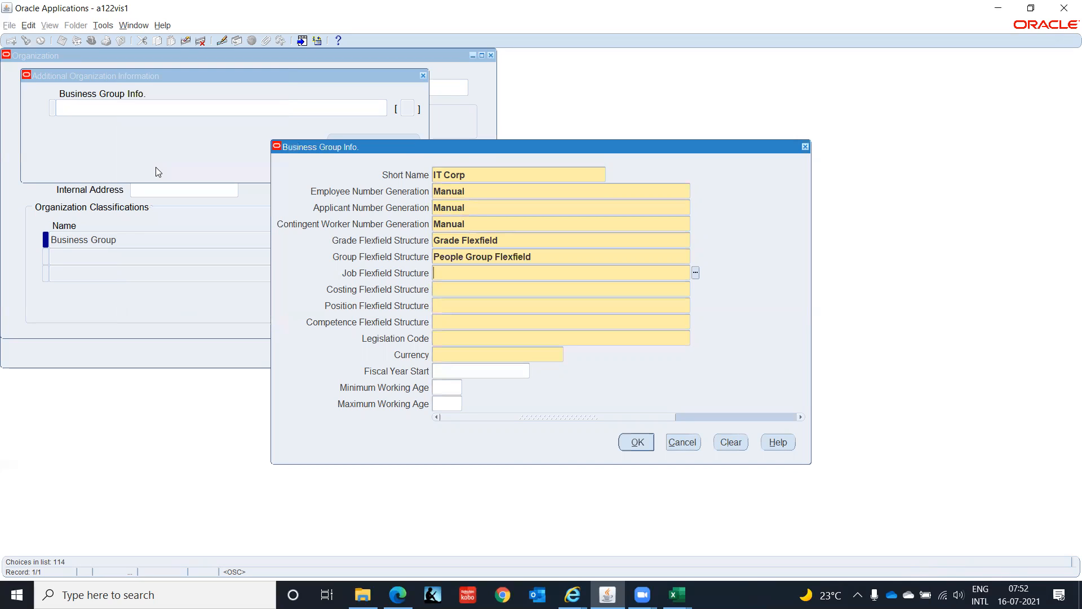
- Search the job flexfield structures for Job and choose Job Flexfield as the Job Flexfield Structure
text(Job)
key(Tab)
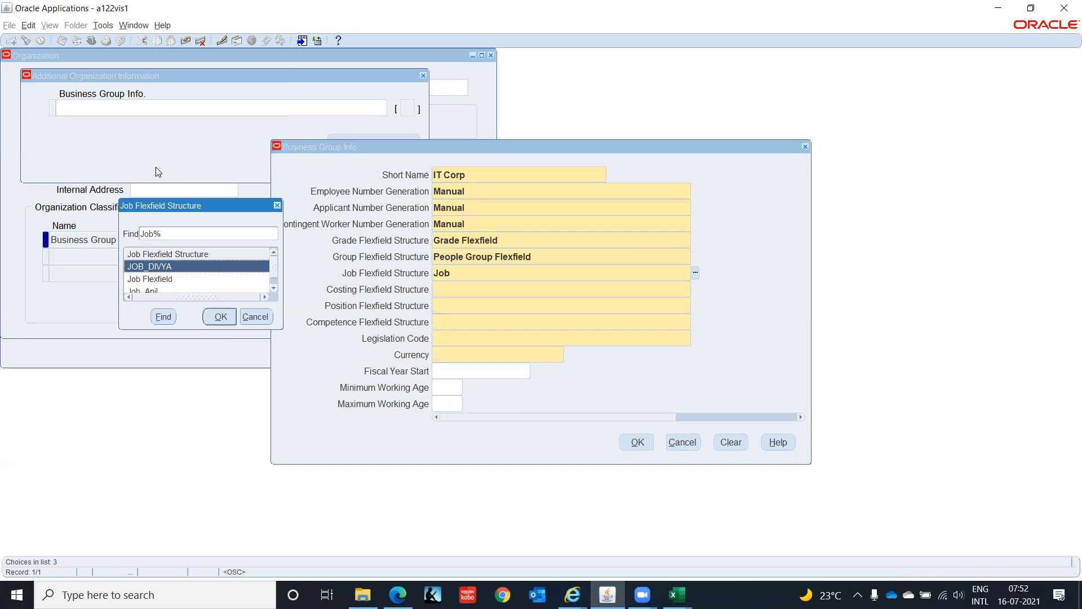
key(Down)
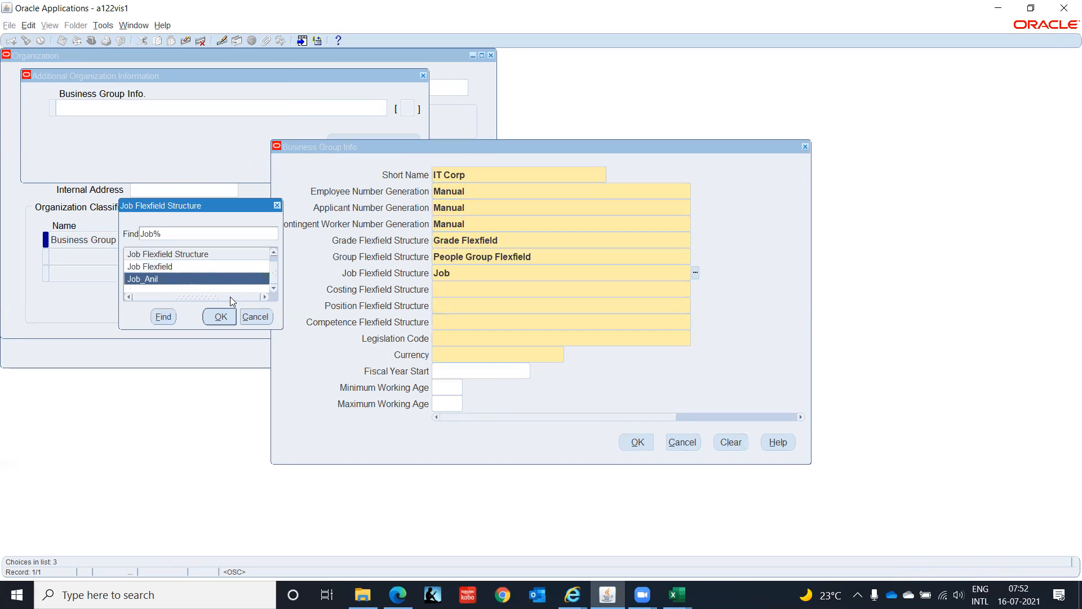
click(175, 266)
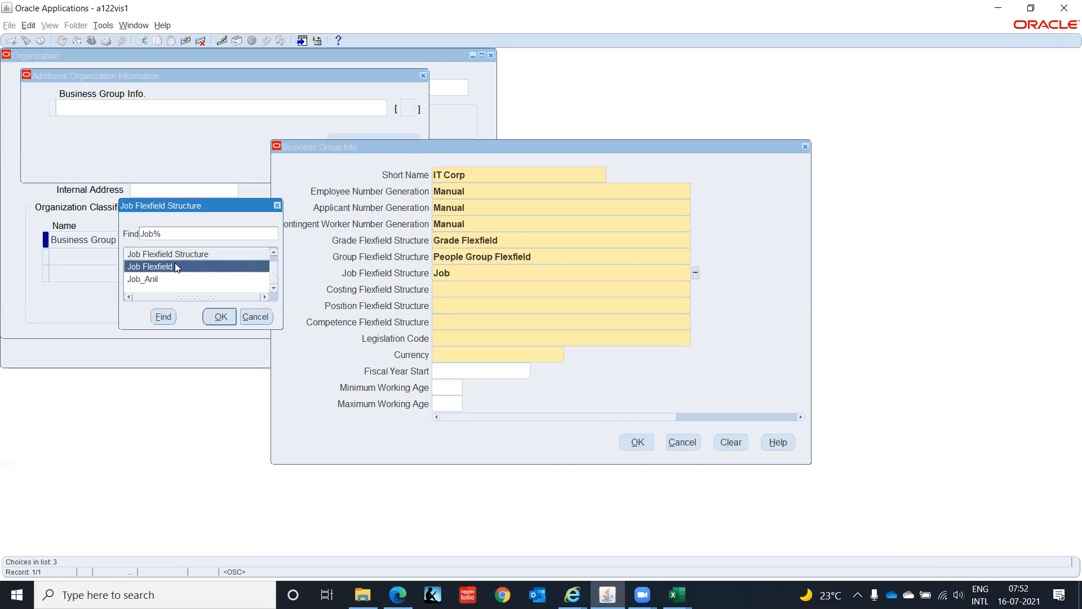
click(219, 317)
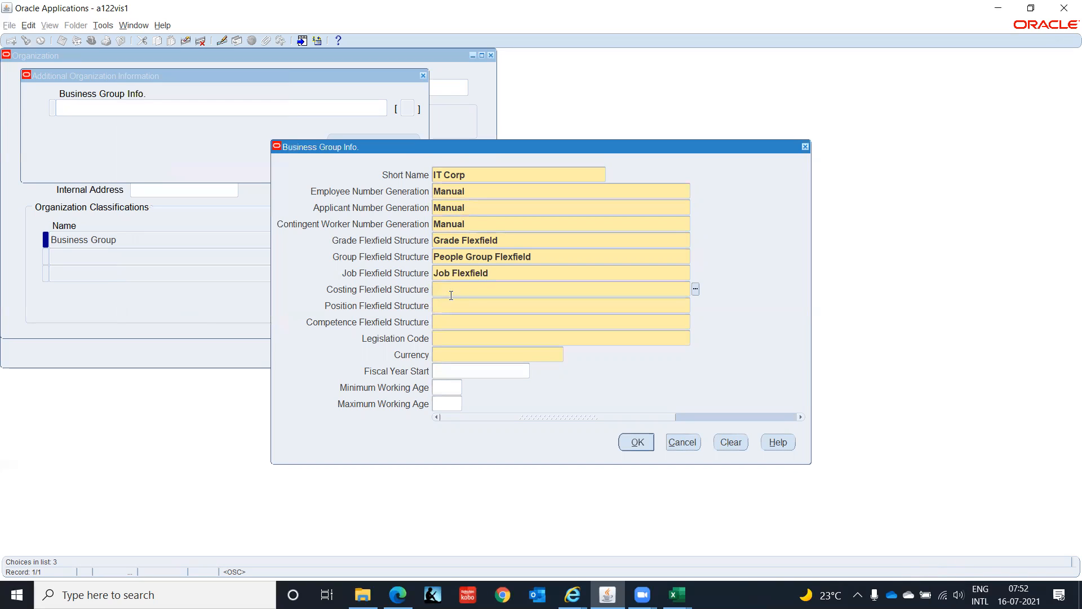
- Choose Cost Allocation Flexfield from the full list as the Costing Flexfield Structure
double_click(469, 288)
key(Down)
key(Down)
key(Down)
key(Down)
key(Down)
key(Down)
key(Down)
key(Down)
key(Down)
key(Down)
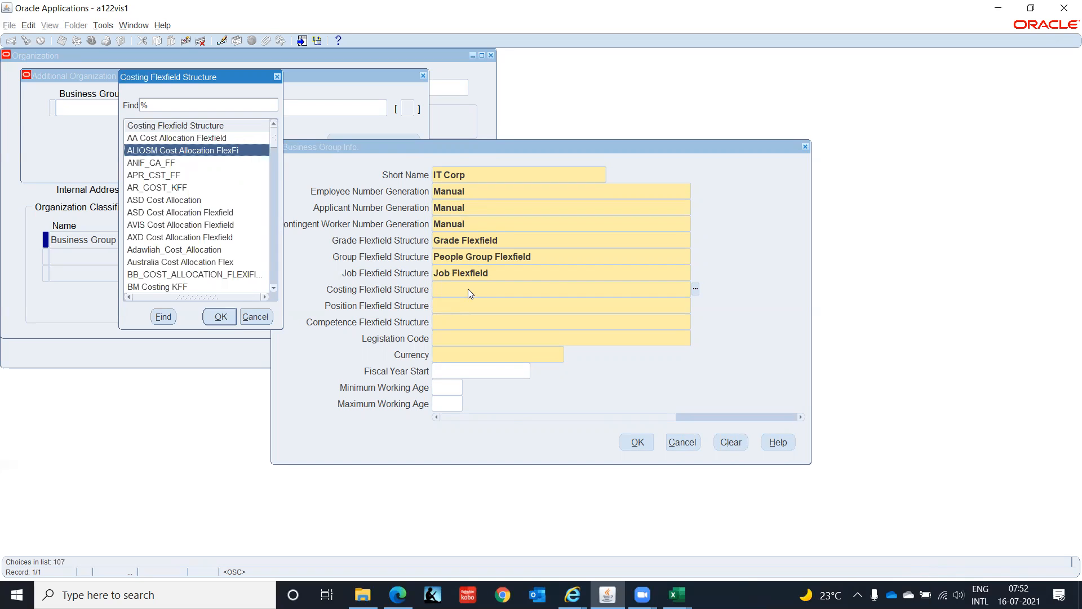
key(Down)
key(Down)
key(Down)
key(Down)
key(Down)
key(Down)
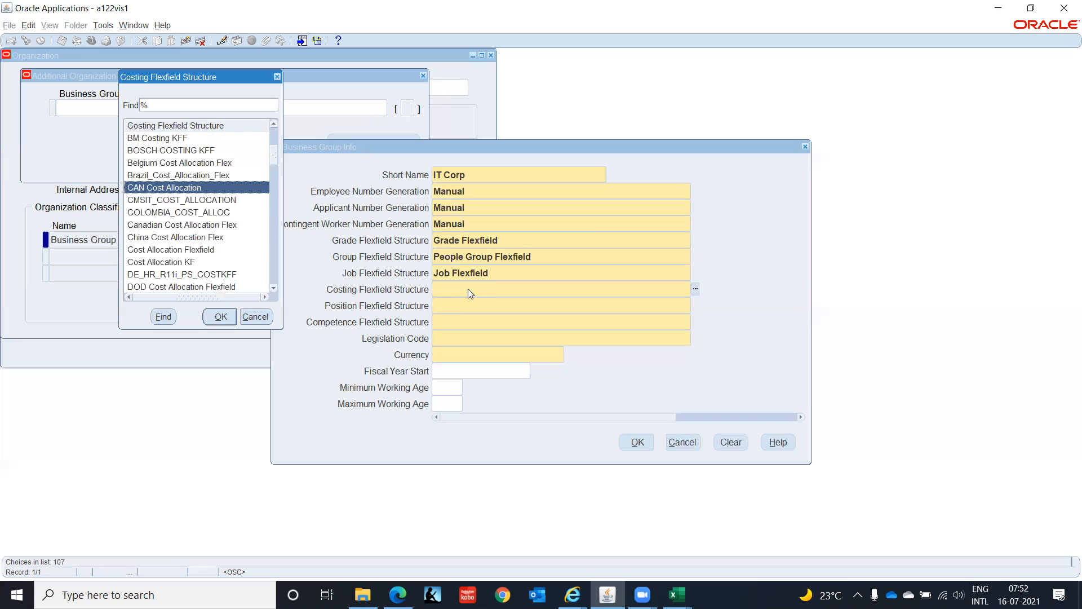
key(Down)
key(Down)
key(Down)
key(Down)
key(Down)
key(Down)
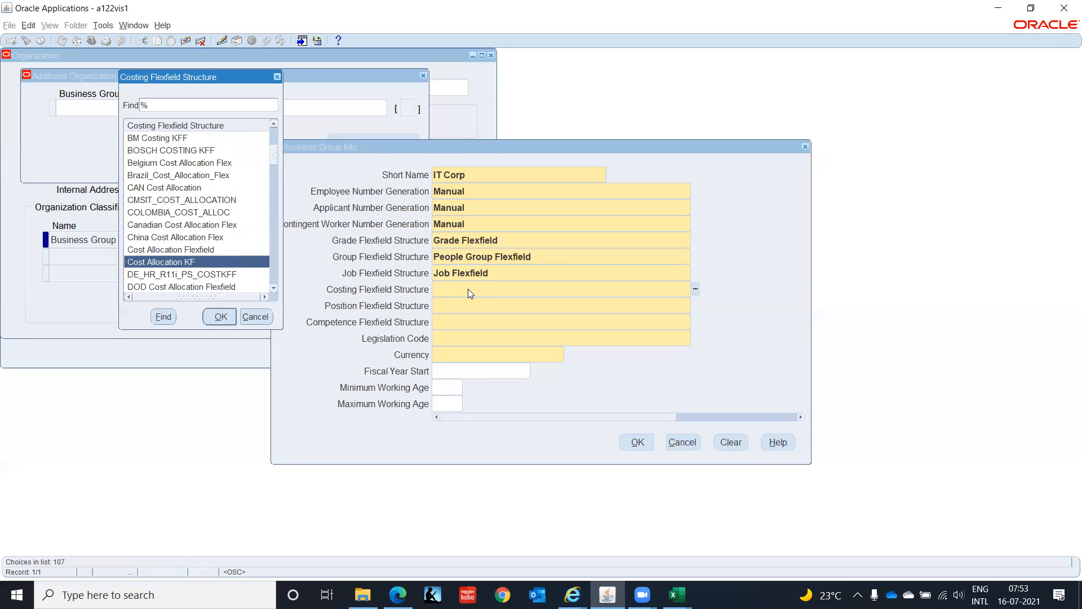
key(Up)
key(Down)
key(Up)
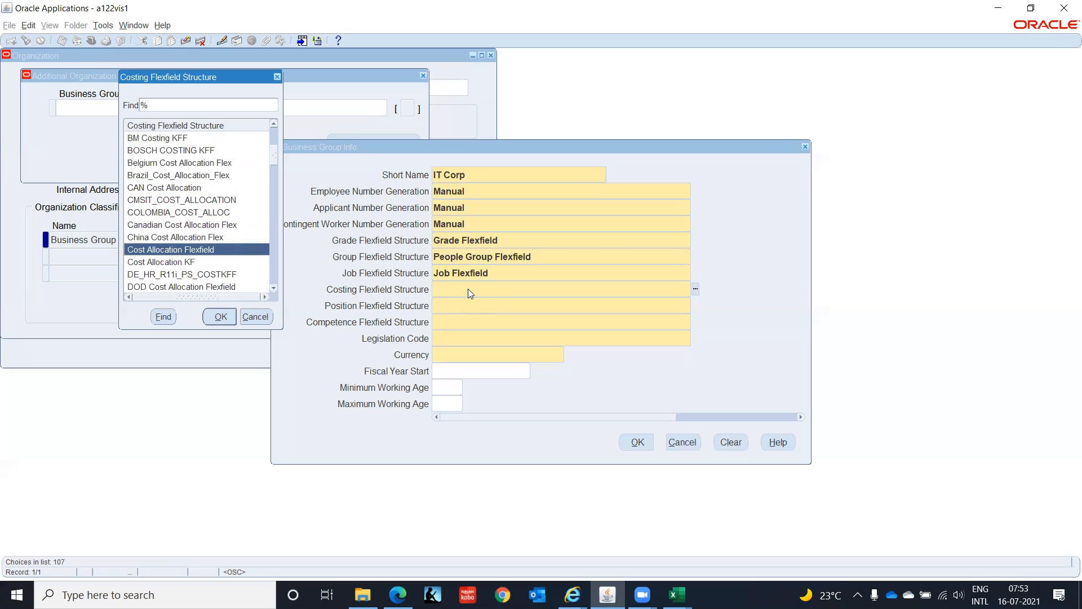
key(Return)
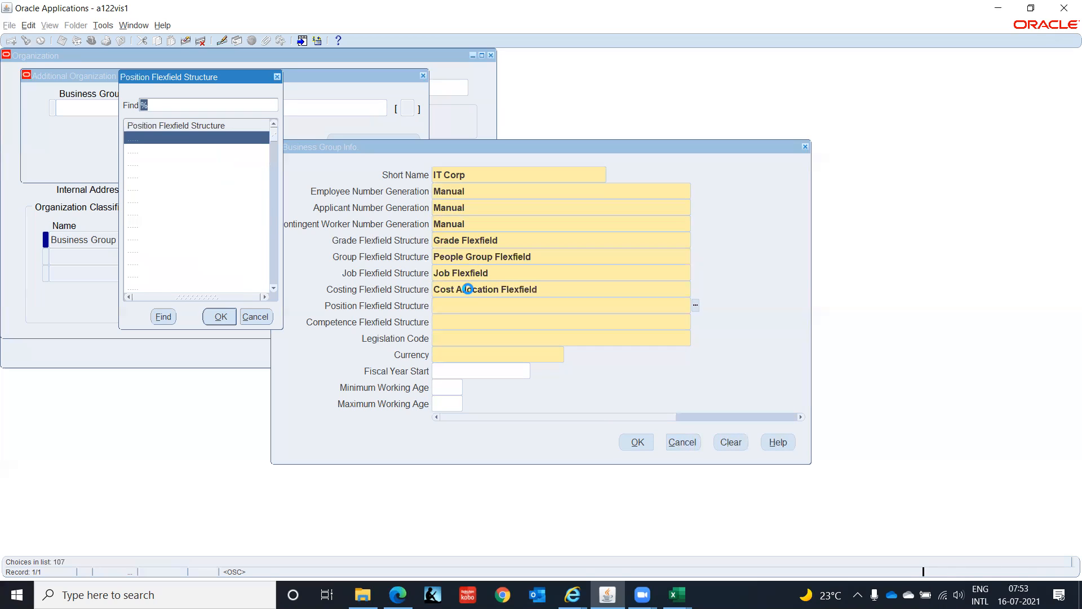
- Choose Position Flexfield from the full list as the Position Flexfield Structure
key(Down)
key(Down)
key(Down)
key(Down)
key(Down)
key(Down)
key(Down)
key(Down)
key(Down)
key(Down)
key(Down)
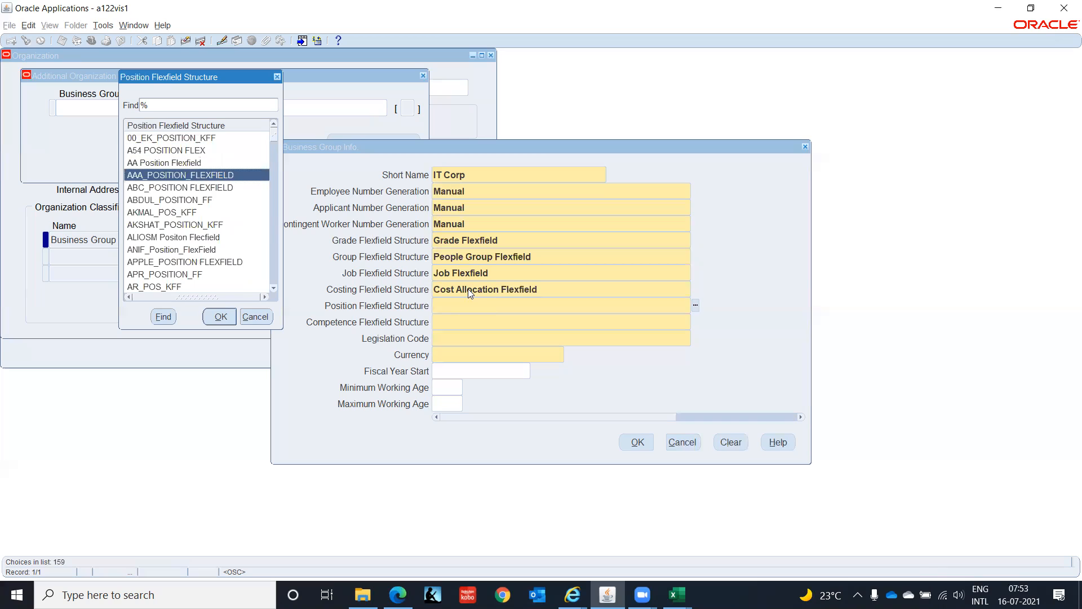
key(Down)
key(Down)
key(Down)
key(Down)
key(Down)
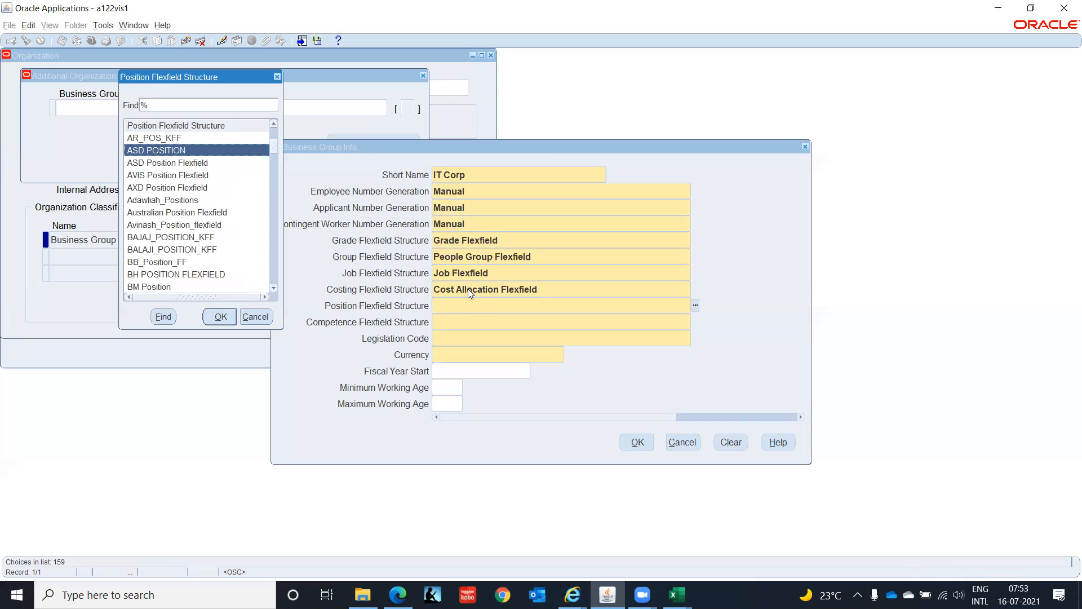
key(Down)
key(Down)
key(Down)
key(Down)
key(Down)
key(Down)
key(Down)
key(Down)
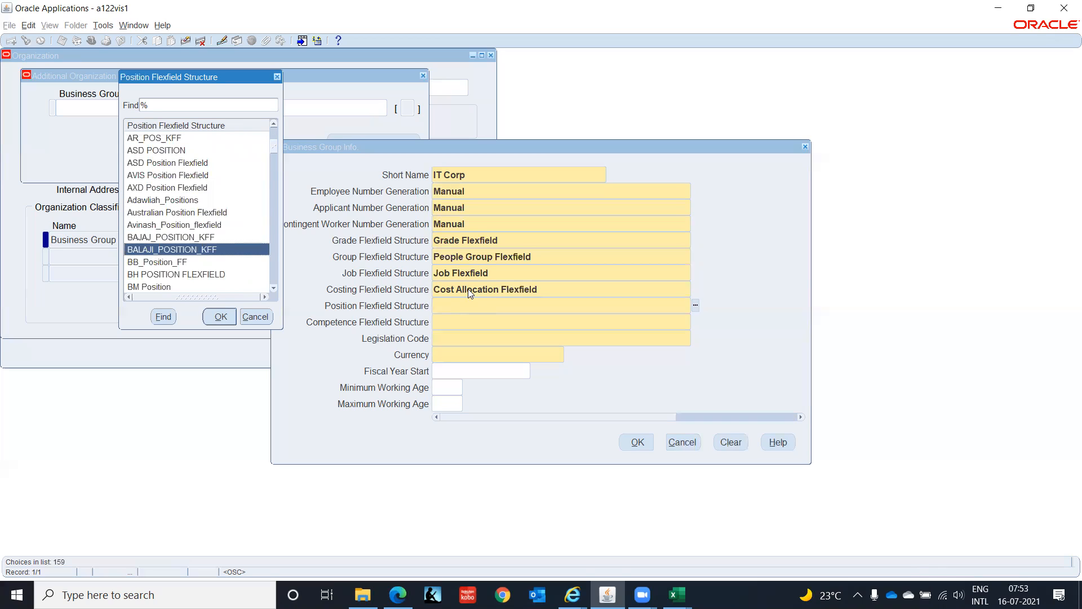
key(Down)
key(Down)
key(Down)
key(Down)
key(Down)
key(Down)
key(Down)
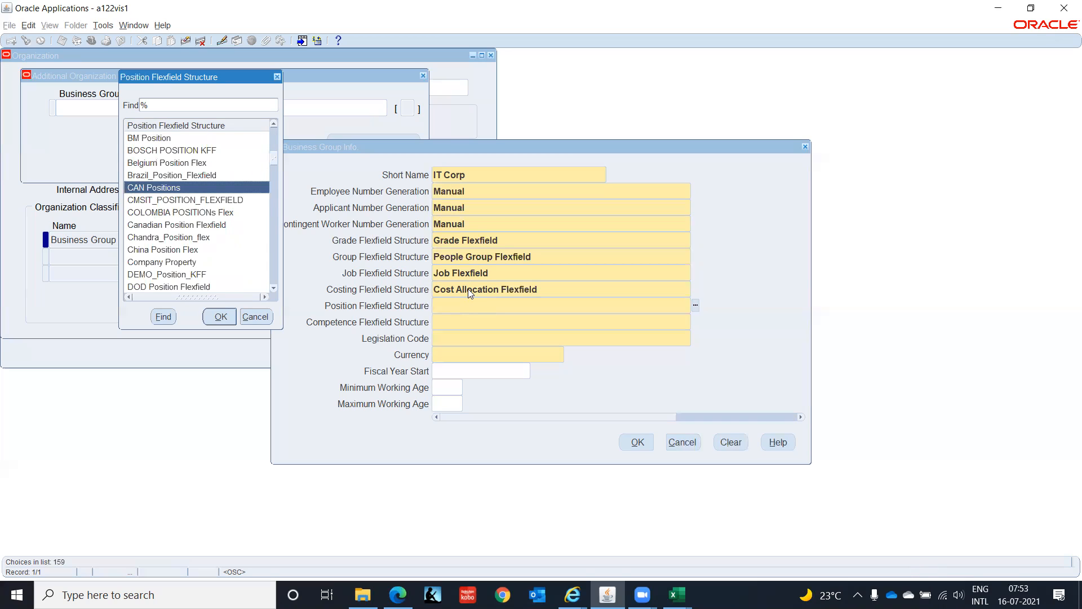
key(Down)
key(Down)
key(Down)
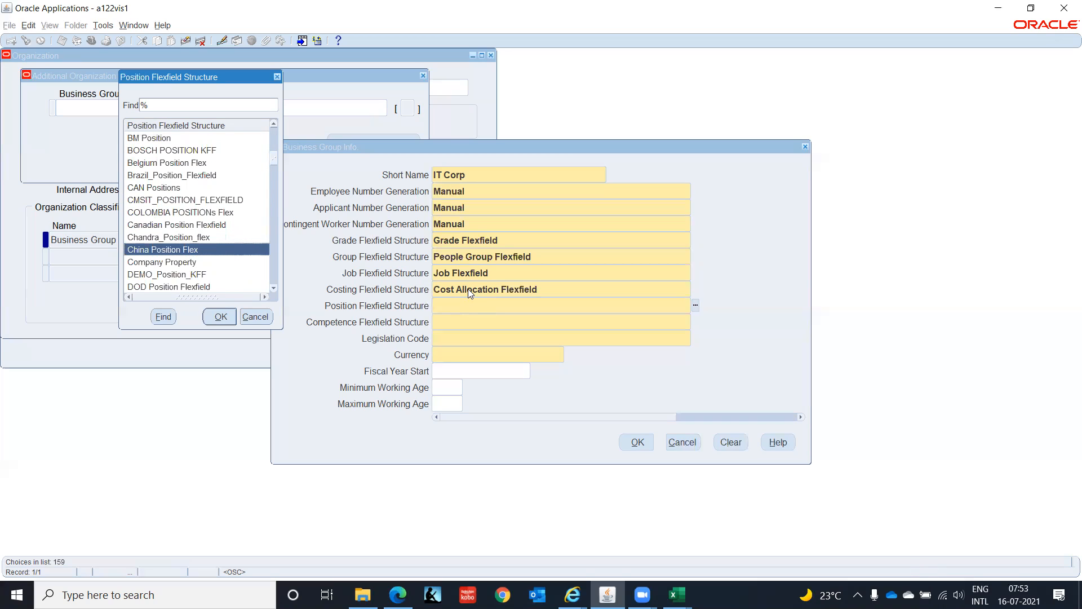
key(Down)
key(Down)
key(Down)
key(Down)
key(Down)
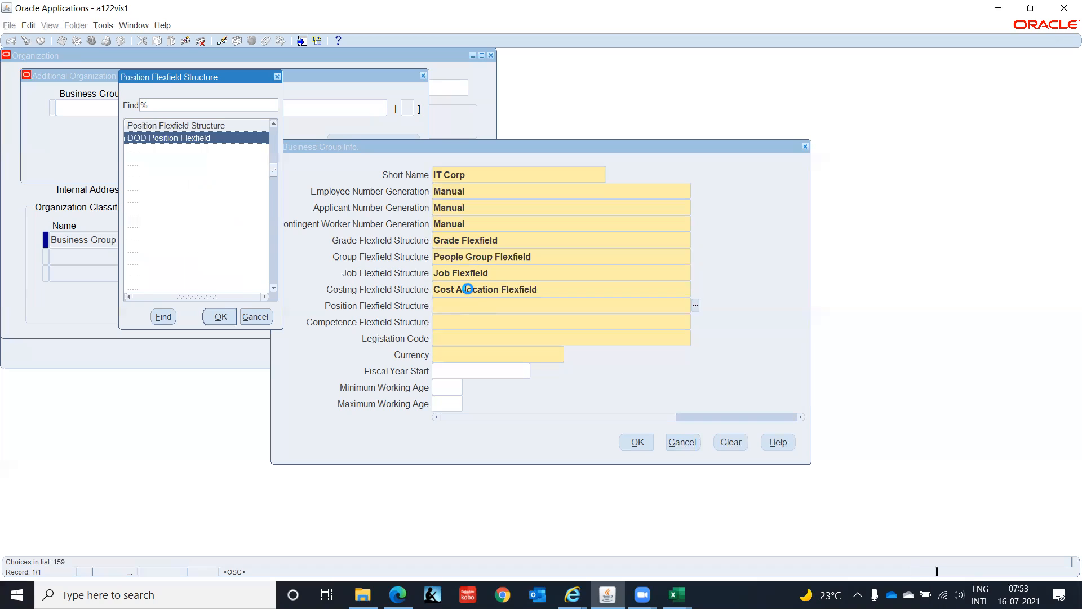
key(Down)
key(Down)
key(Down)
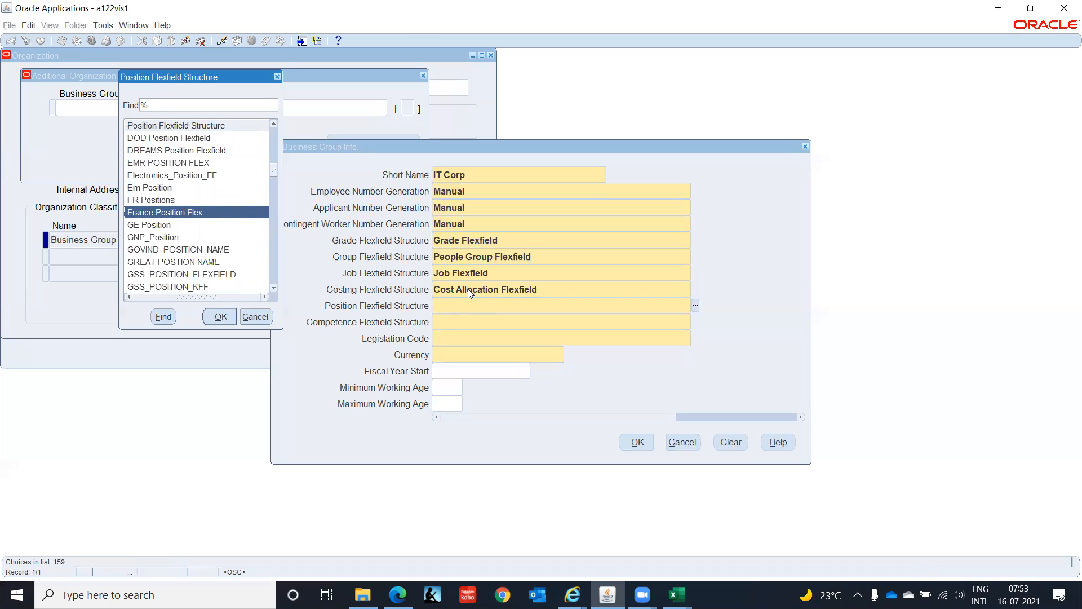
key(Down)
key(Down)
key(Down)
key(Down)
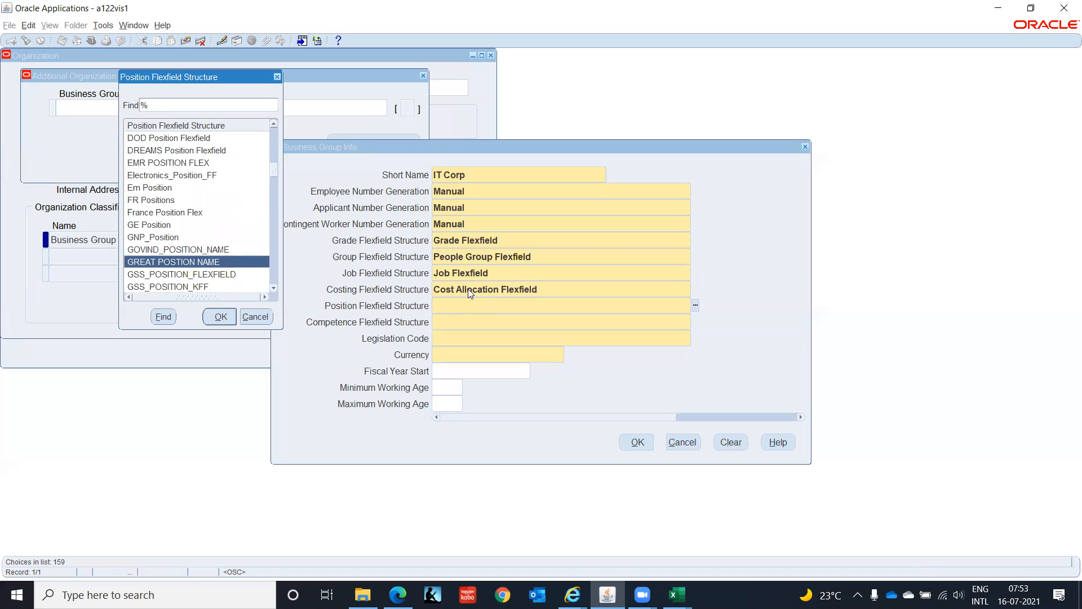
key(Down)
key(Down)
key(Down)
key(Down)
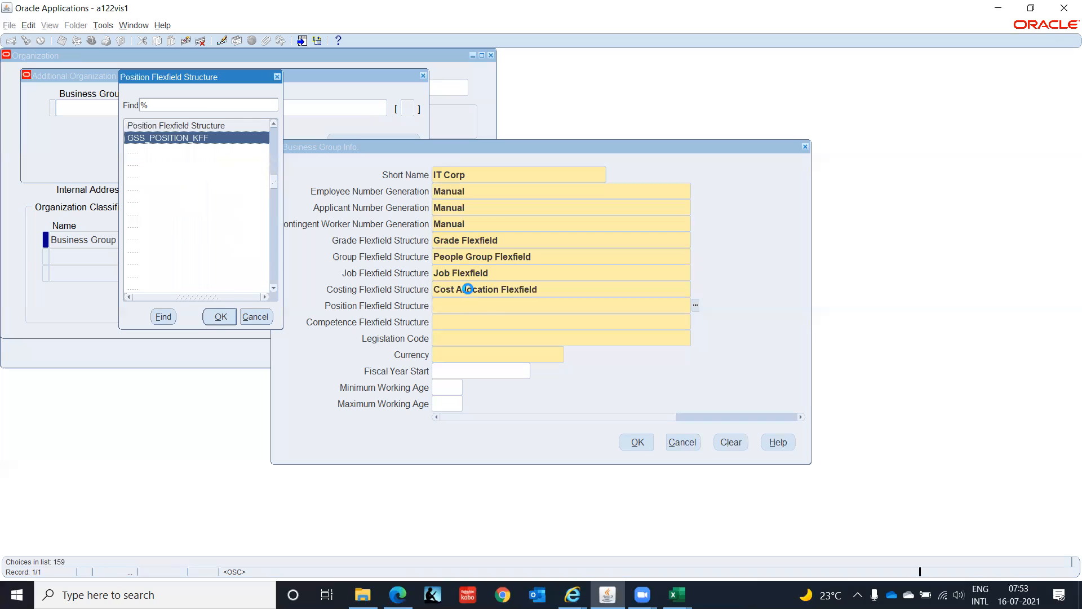
key(Down)
key(Down)
key(Down)
key(Down)
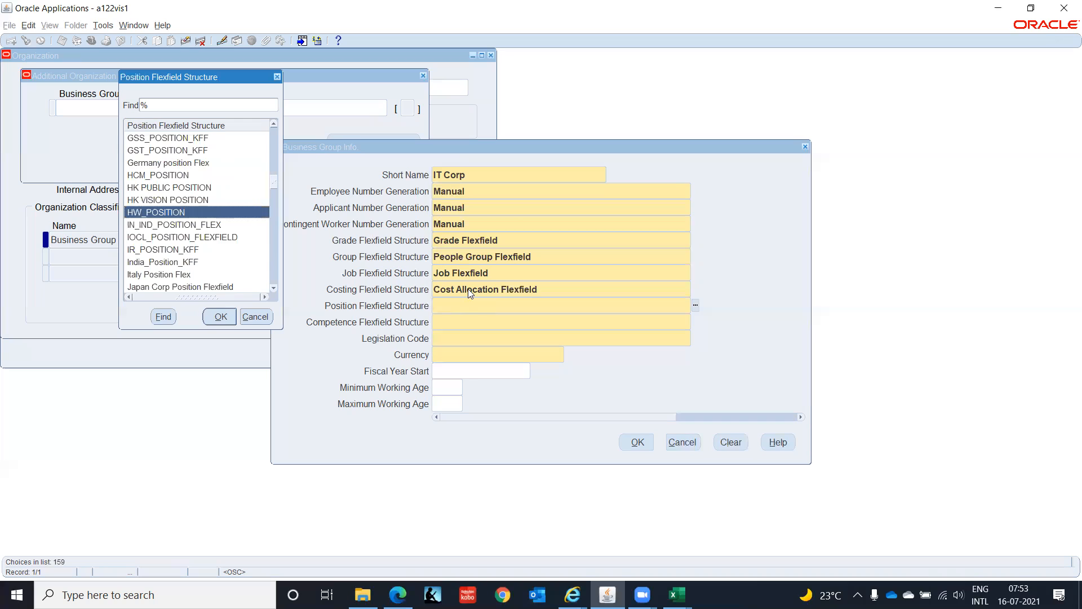
key(Down)
key(Down)
key(Down)
key(Down)
key(Down)
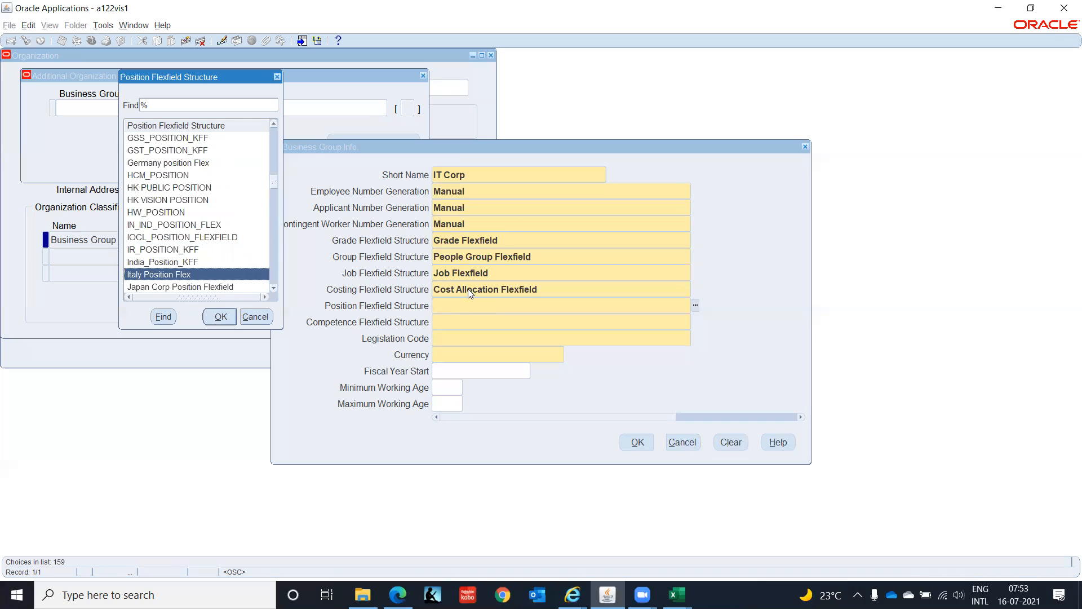
key(Down)
key(Down)
key(Down)
key(Down)
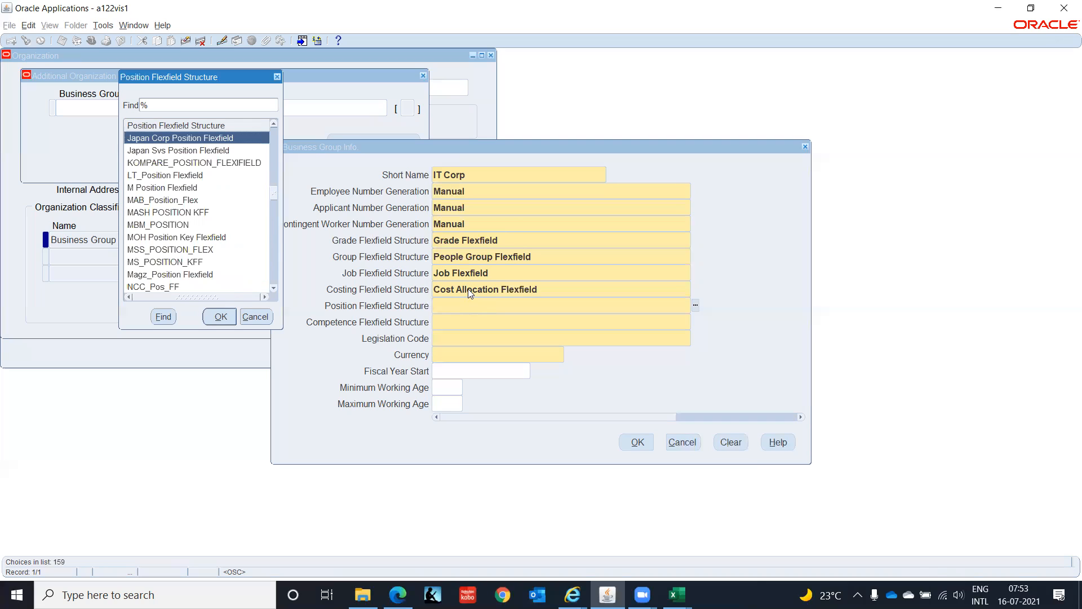
key(Down)
key(Down)
key(Down)
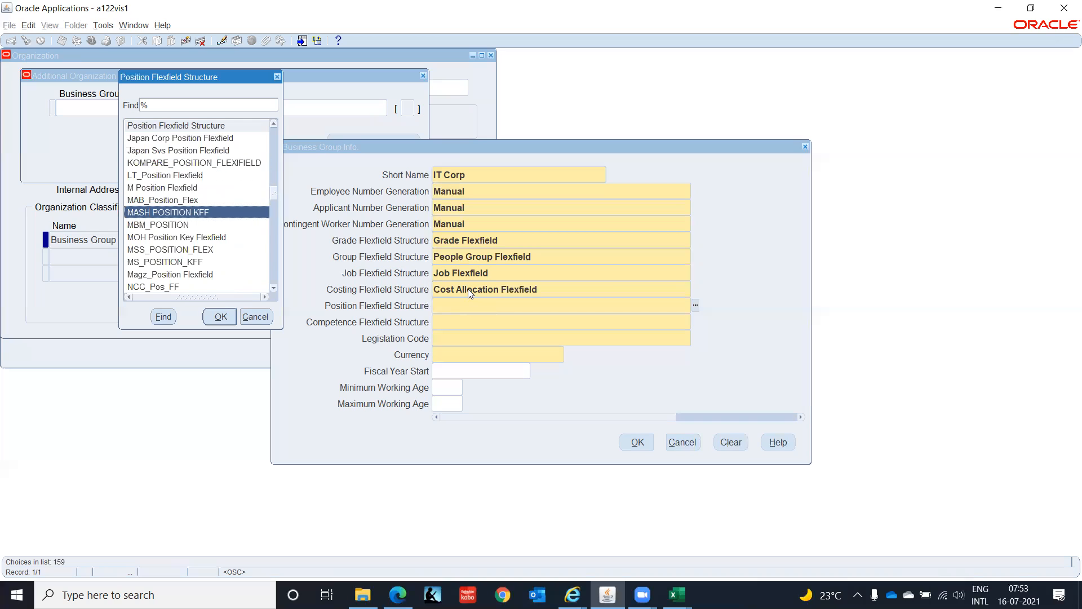
key(Down)
key(Down)
key(Down)
key(Down)
key(Down)
key(Down)
key(Down)
key(Down)
key(Down)
key(Down)
key(Down)
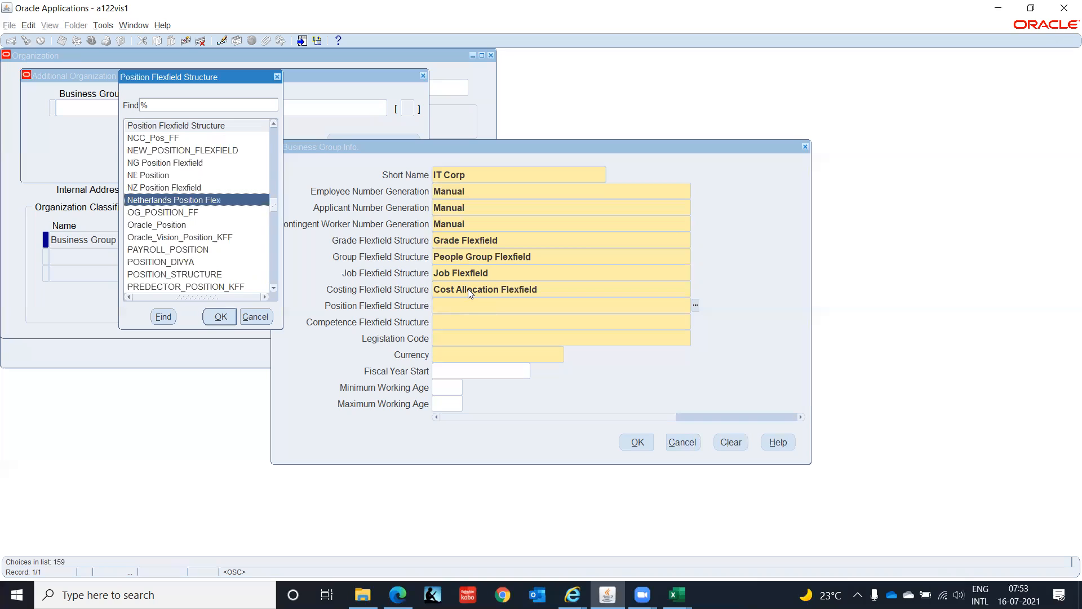
key(Down)
key(Down)
key(Down)
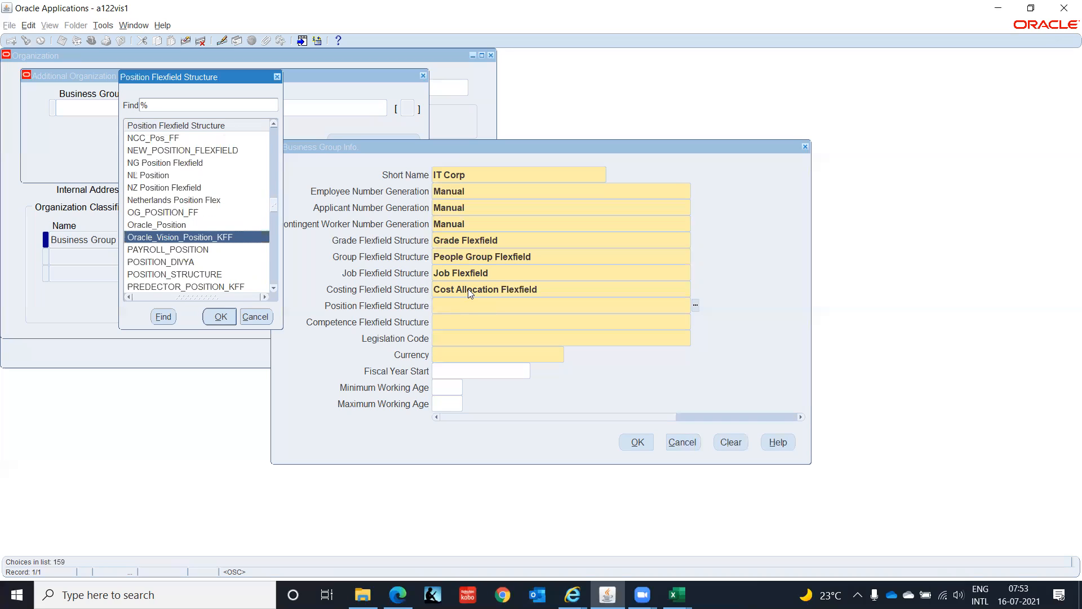
key(Down)
key(Down)
key(Down)
key(Down)
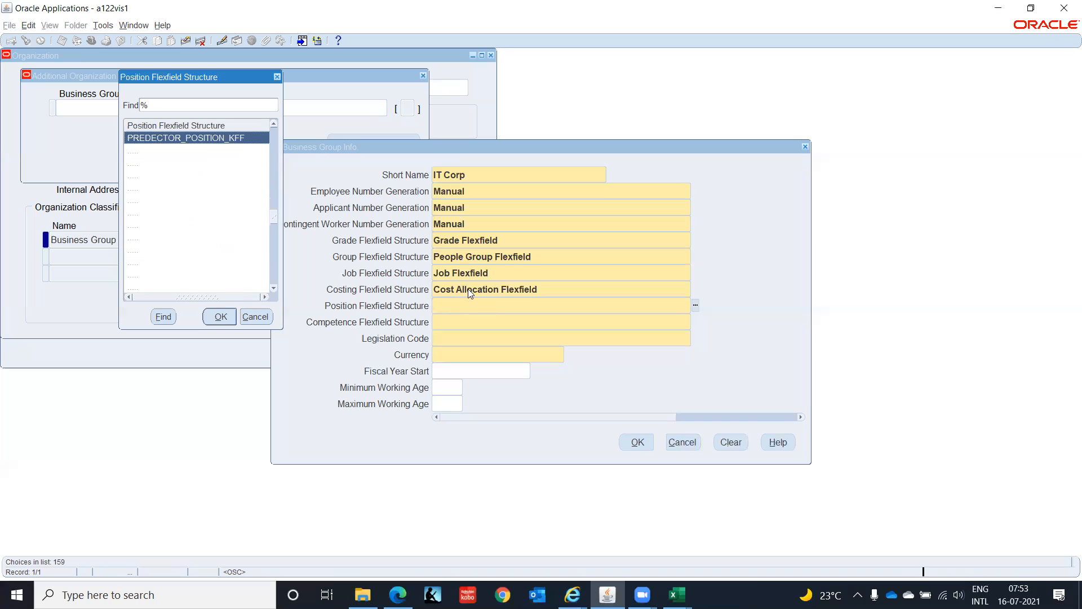
key(Down)
key(Down)
key(Down)
key(Down)
key(Down)
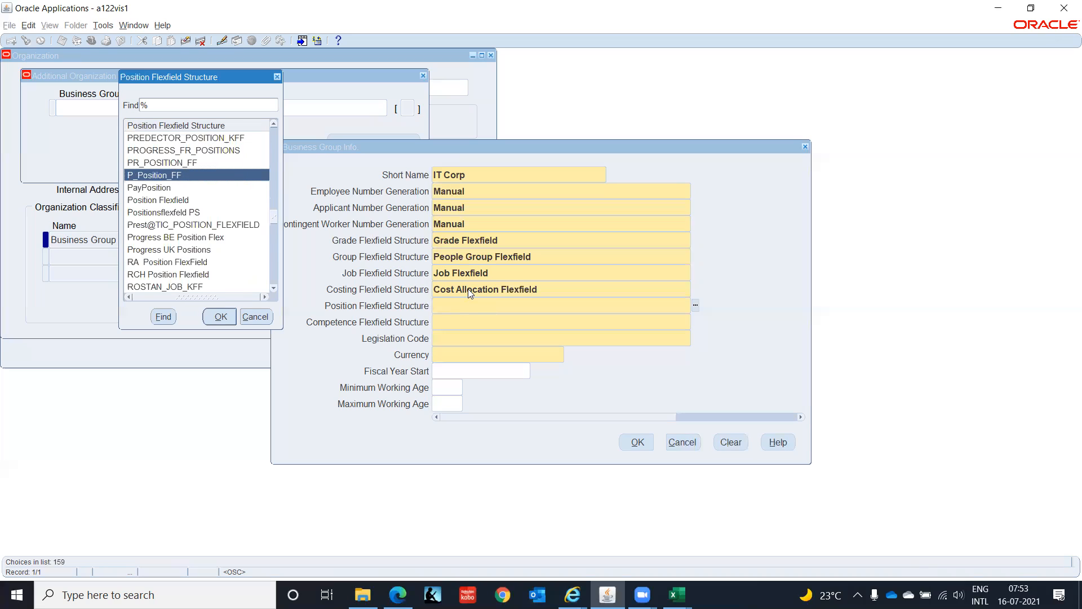
key(Return)
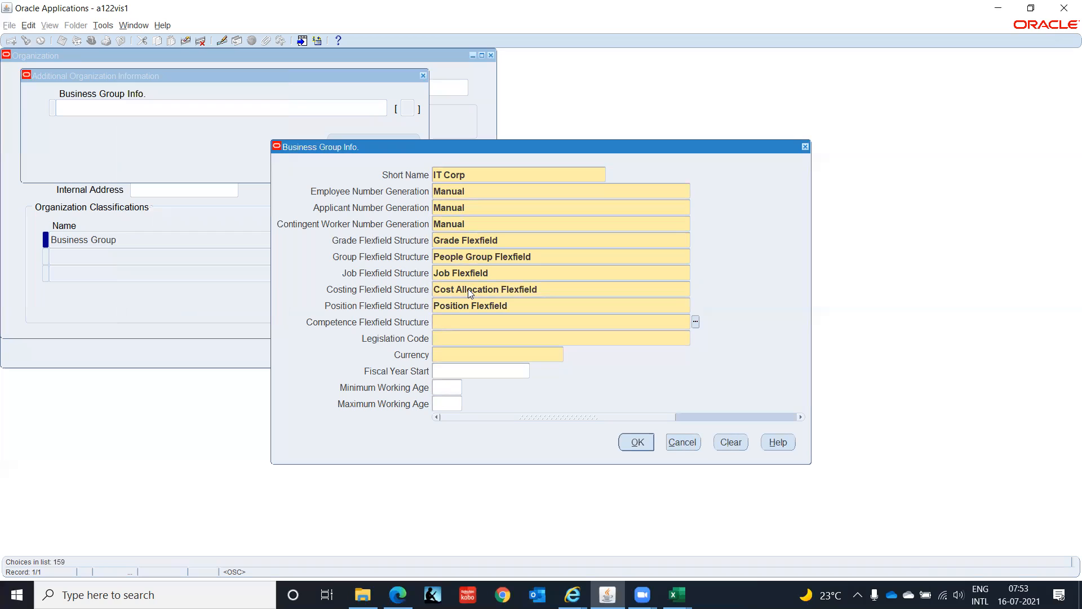
- Filter the competence flexfield structures by c and choose Competence Flexfield as the Competence Flexfield Structure
key(ctrl+l)
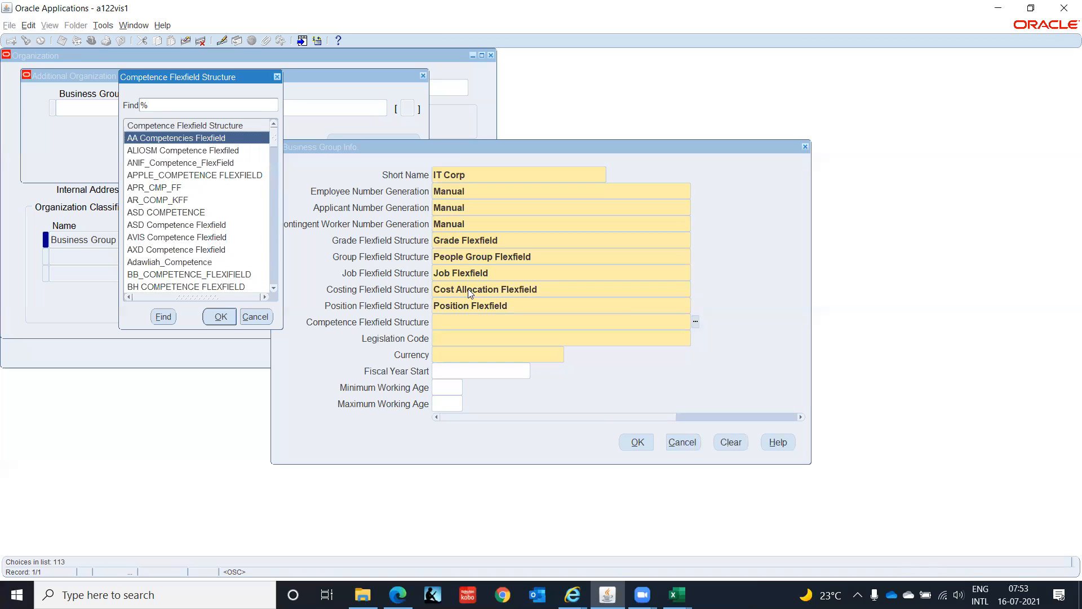
text(c)
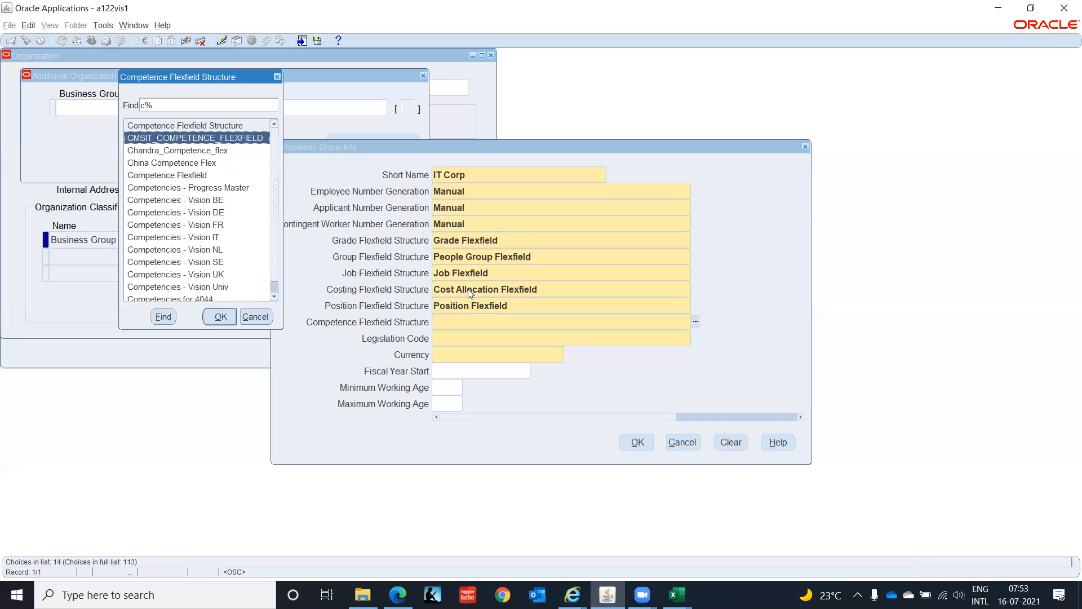
key(Down)
key(Down)
key(Down)
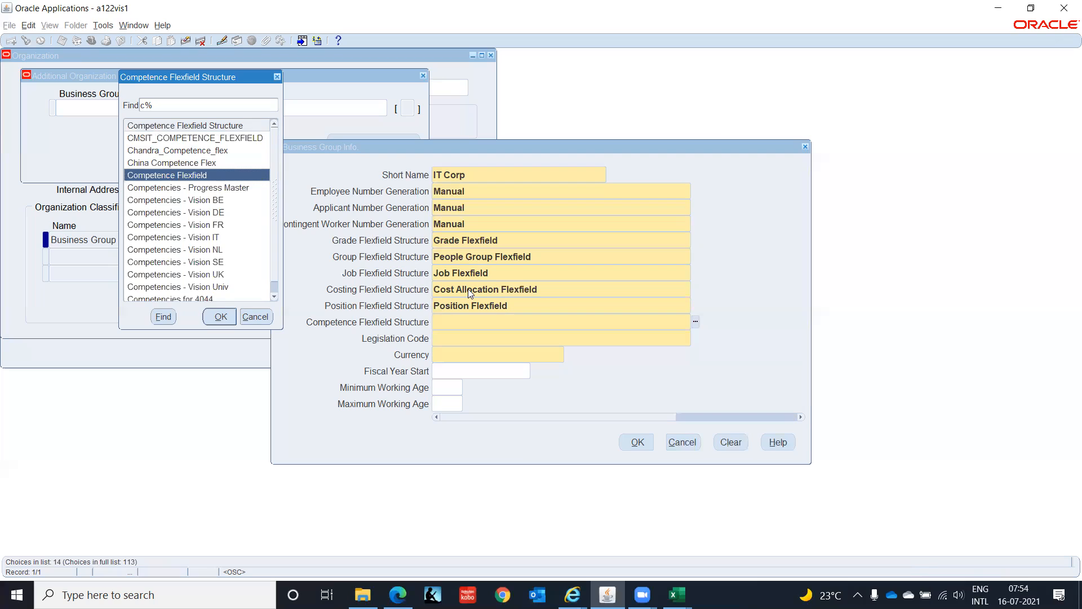
key(Return)
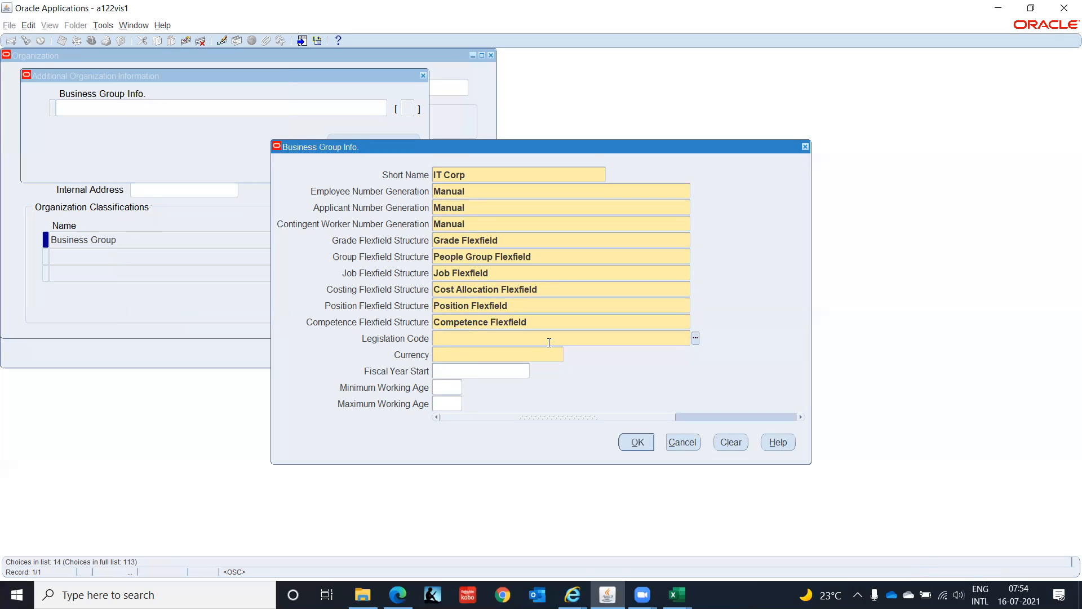
- Set the business group's Legislation Code to India and its Currency to INR
text(Indi)
key(Tab)
text(INR)
key(Tab)
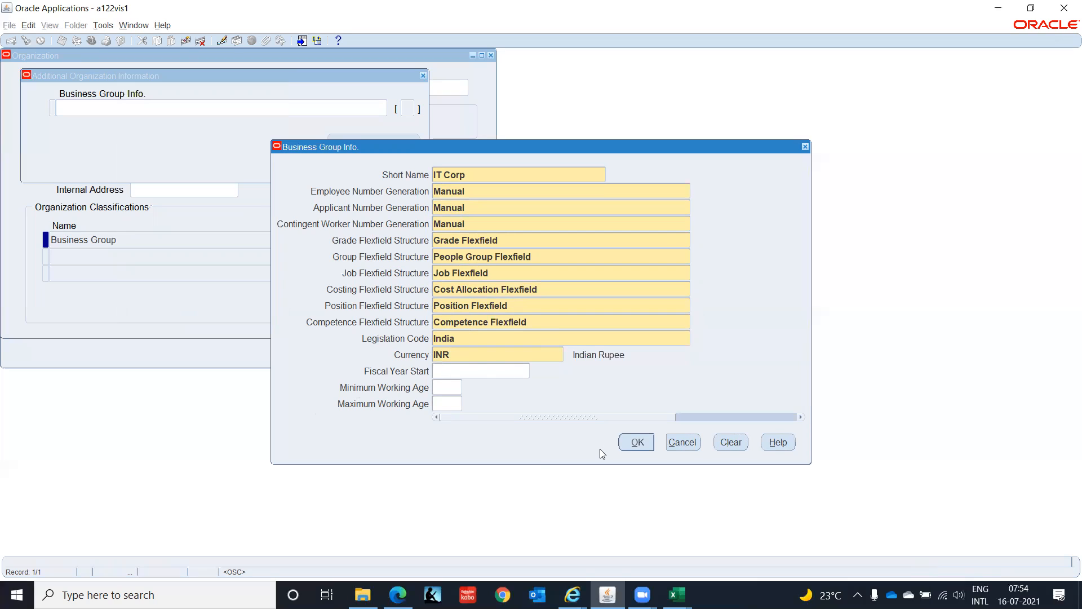
- Accept the Business Group Info and save the changes to the IT Corporation(India) organization
click(643, 442)
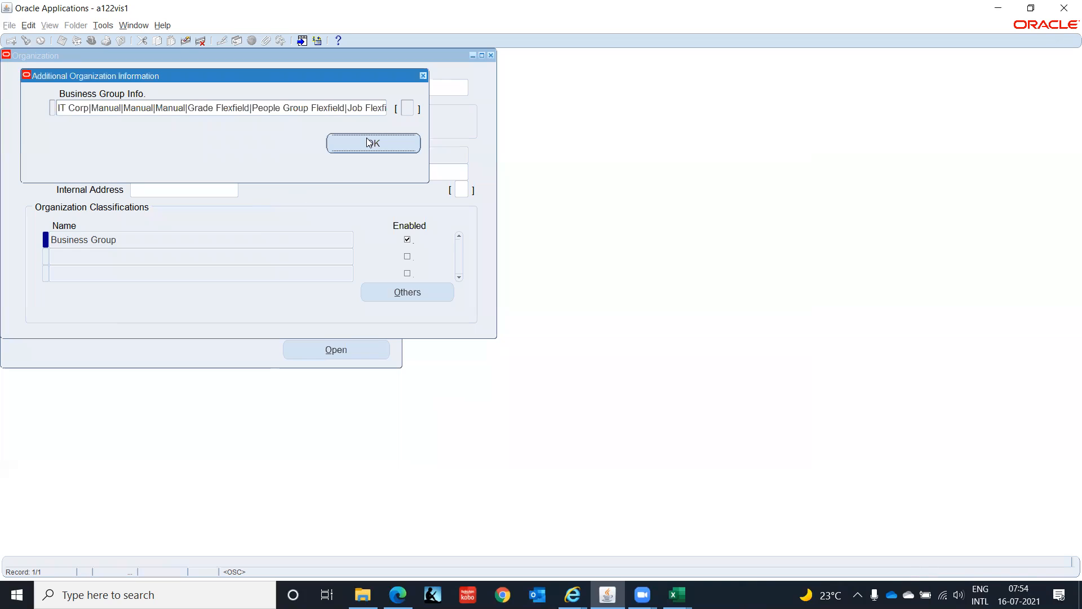
click(371, 148)
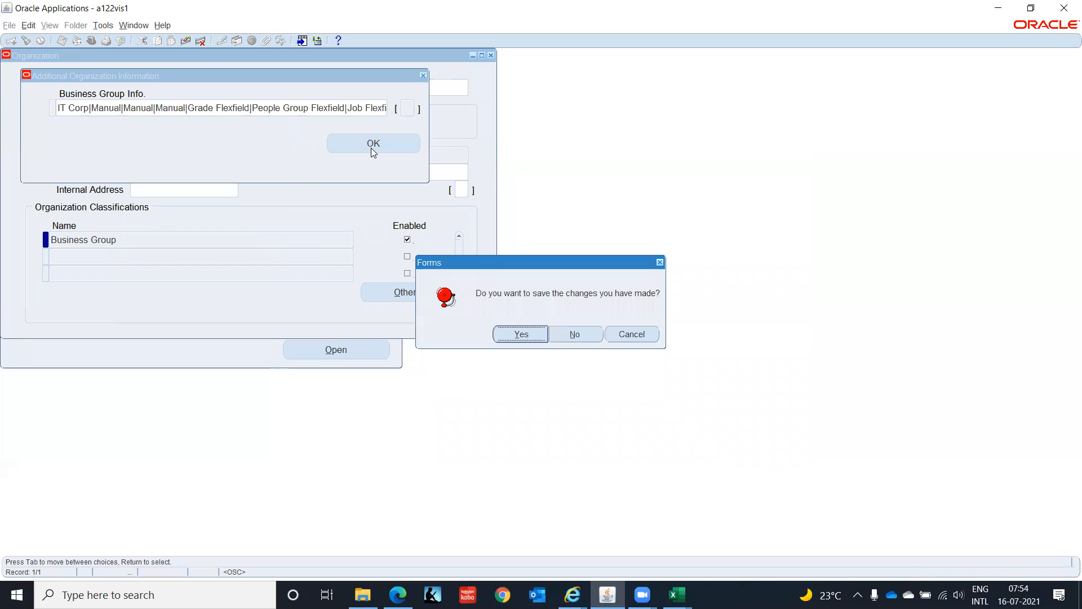
click(524, 336)
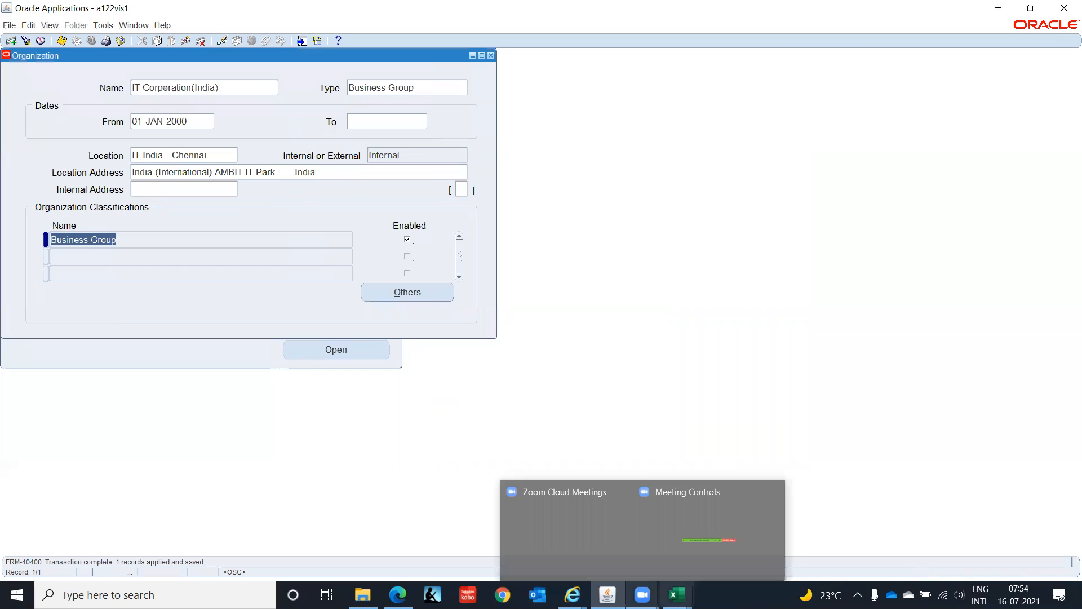
- Check the multi-org plan in the New Microsoft Excel Worksheet (4) workbook in Excel, and return to Oracle Applications
click(676, 595)
click(619, 569)
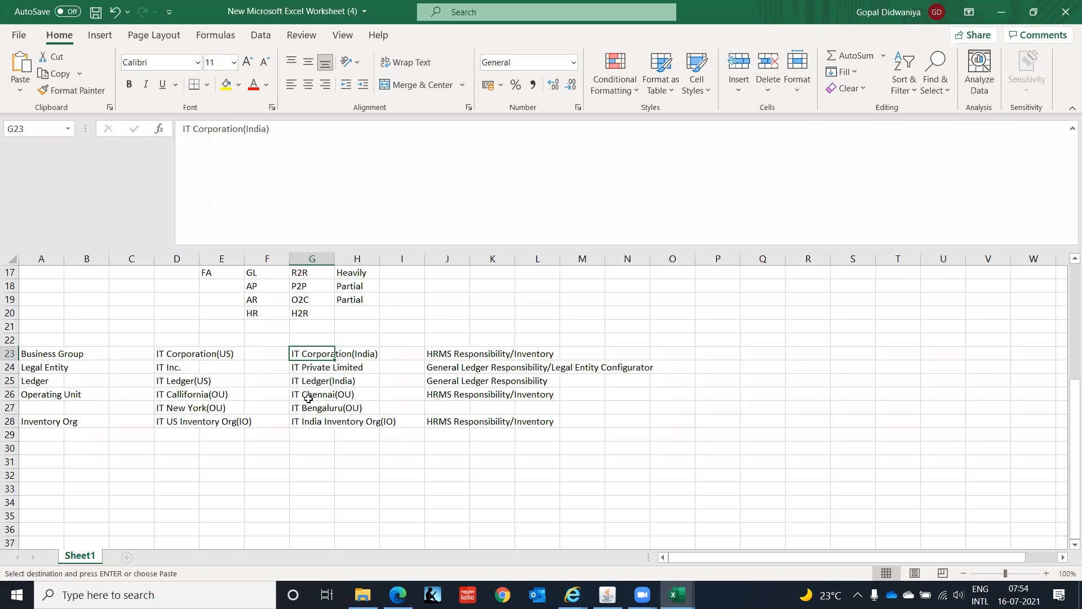
click(1001, 12)
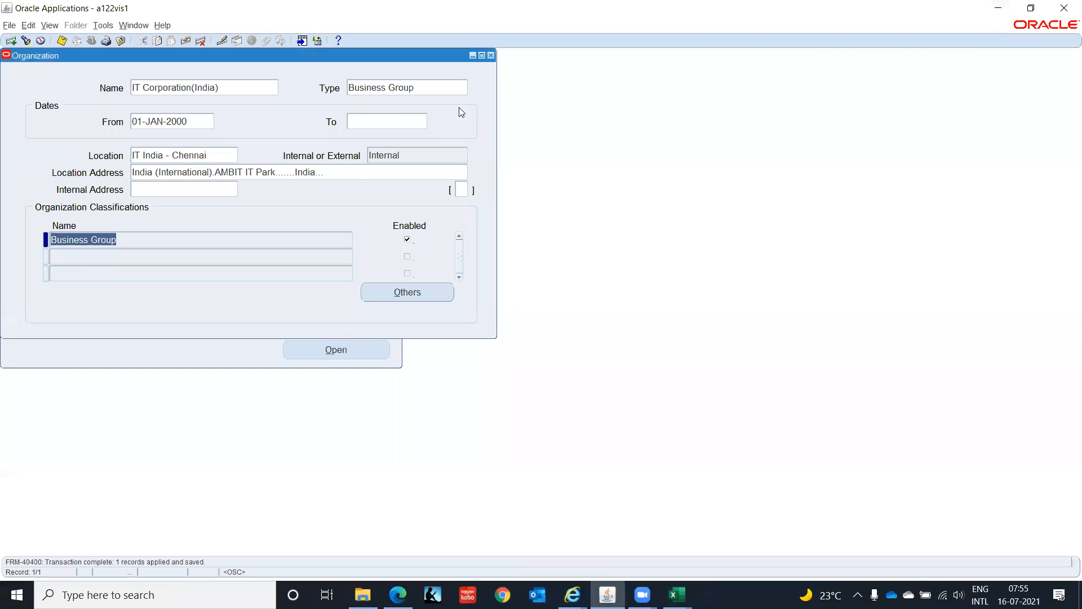
- Close the Organization form and switch to the System Administrator Vision responsibility
click(490, 56)
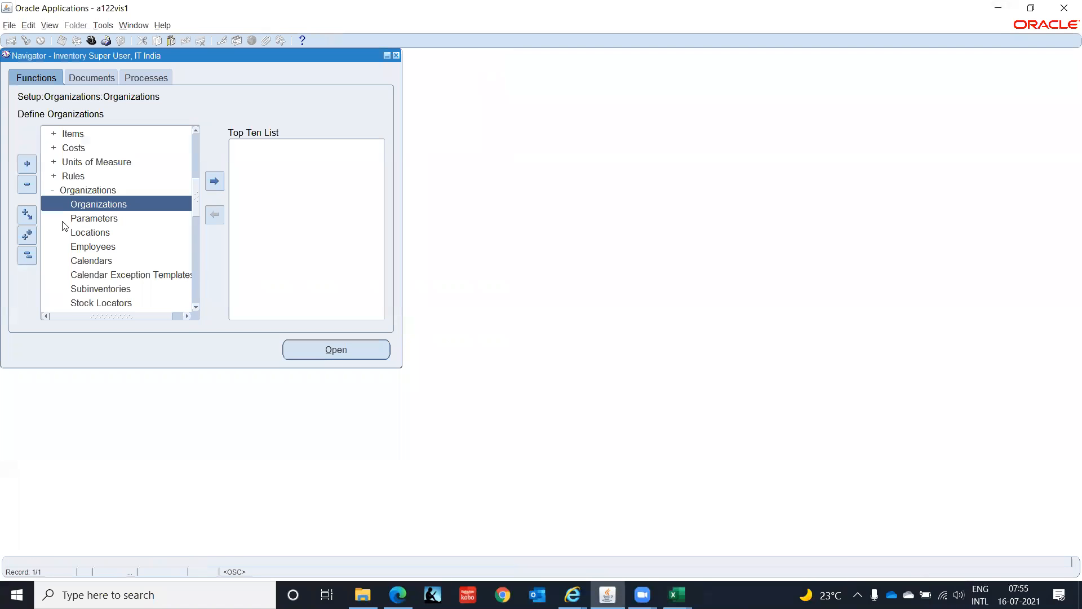
click(28, 255)
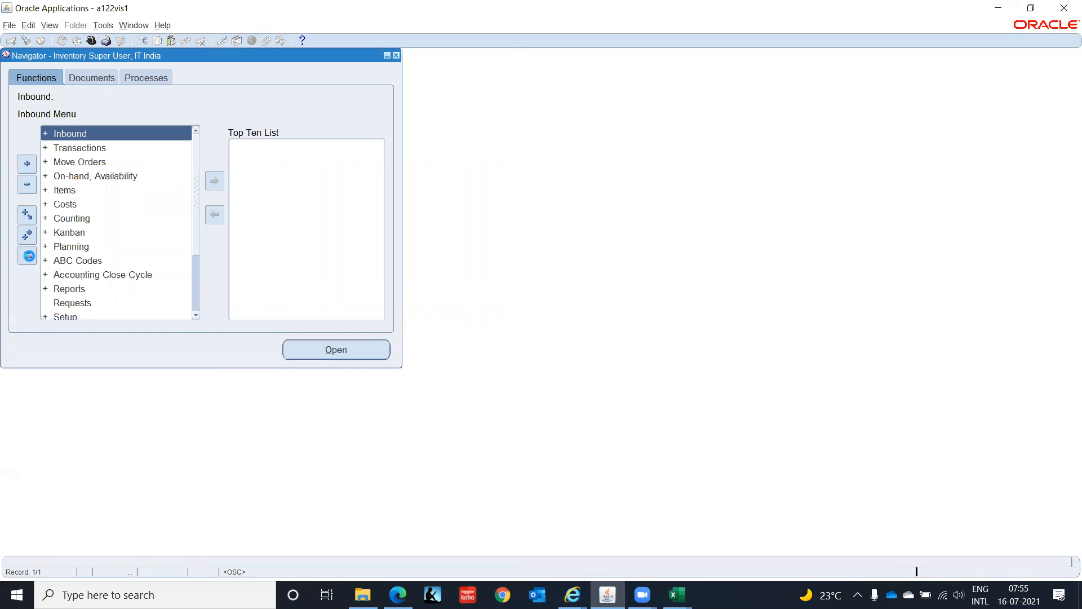
click(92, 39)
text(sys)
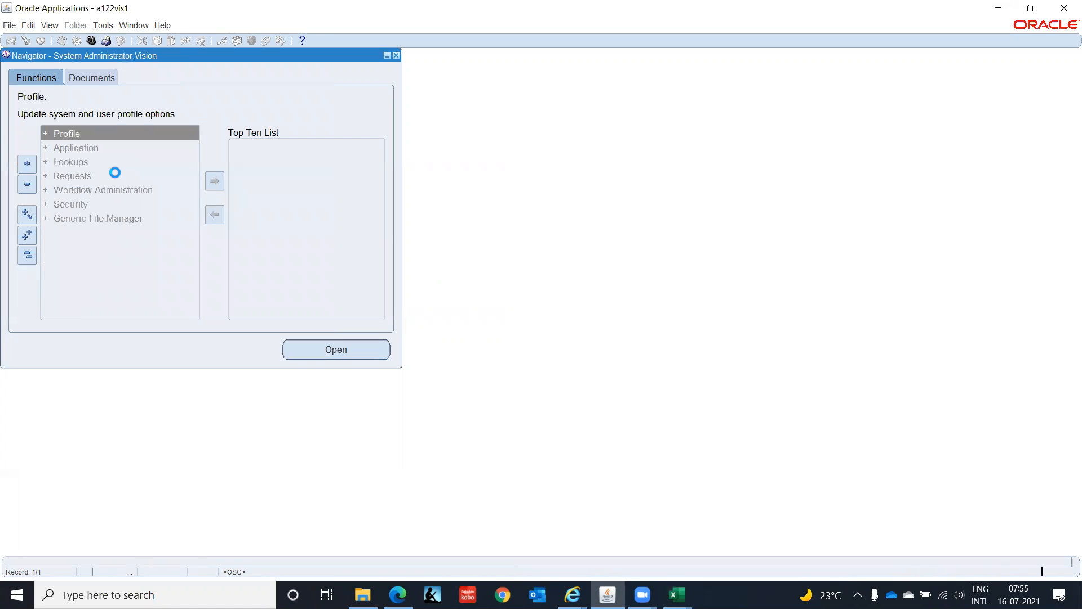
- Open the system profile values search and restrict it to the GL Super User, IT India responsibility, found with %IT Ind
key(Return)
key(Return)
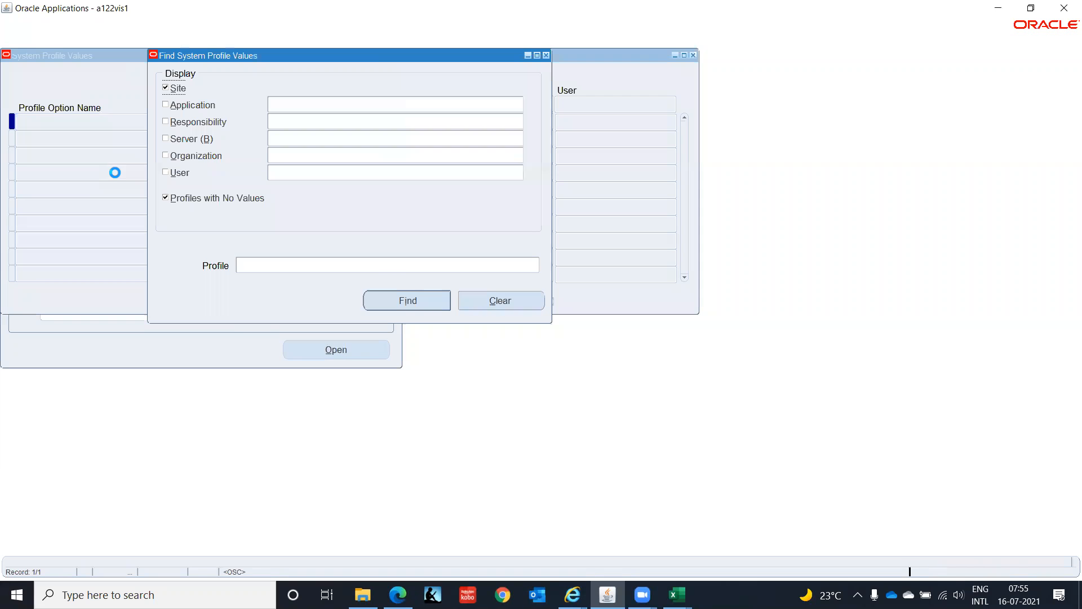
click(167, 122)
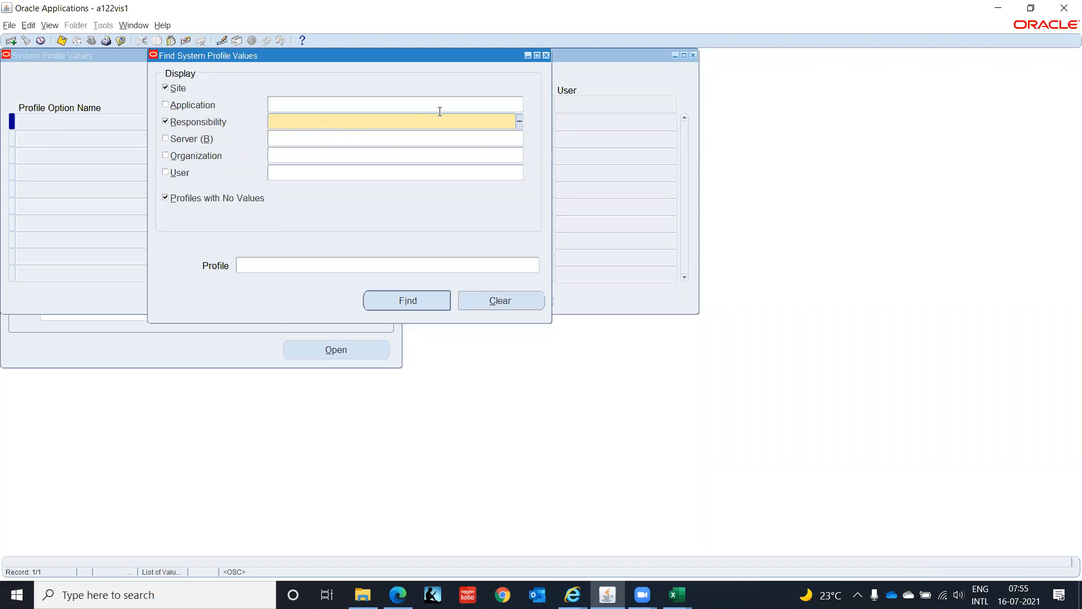
text(%IT Ind)
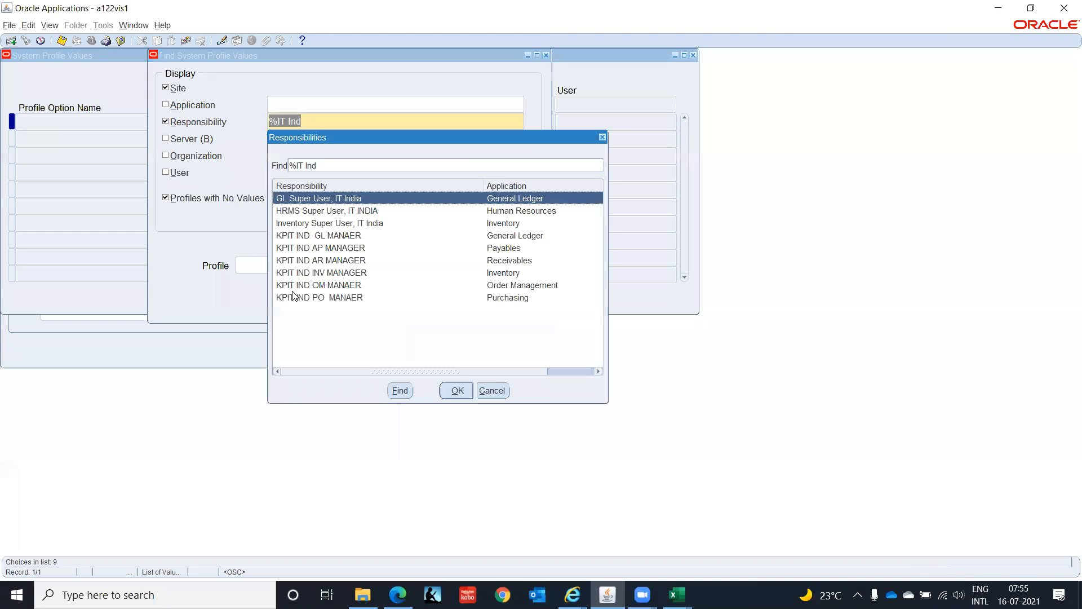
click(455, 393)
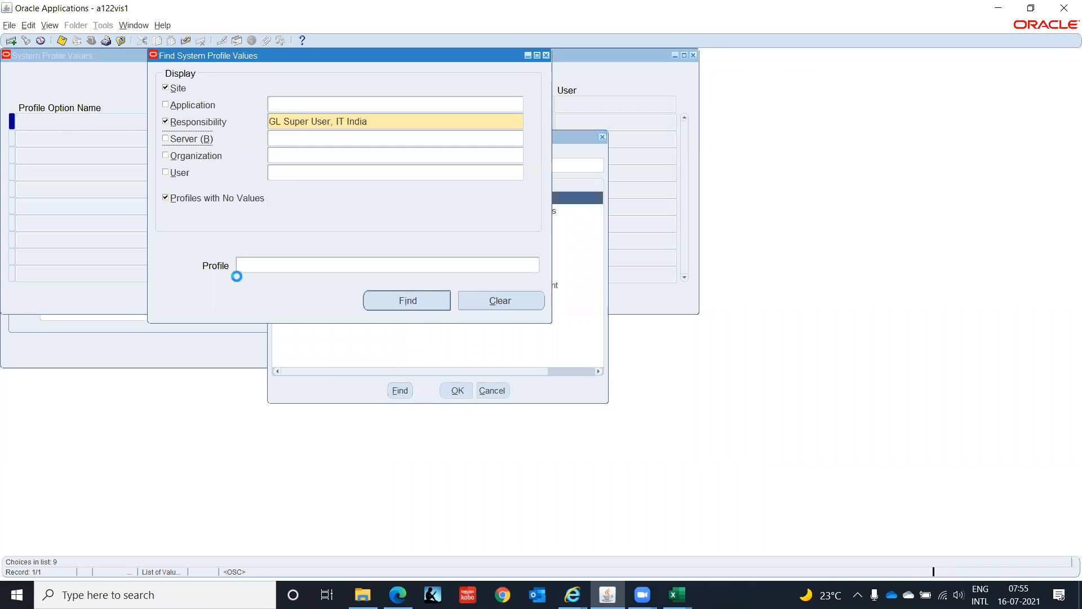
- Search the system profile values for HR%Bus%, leaving out profiles with no values
click(270, 269)
text(HR%Bus)
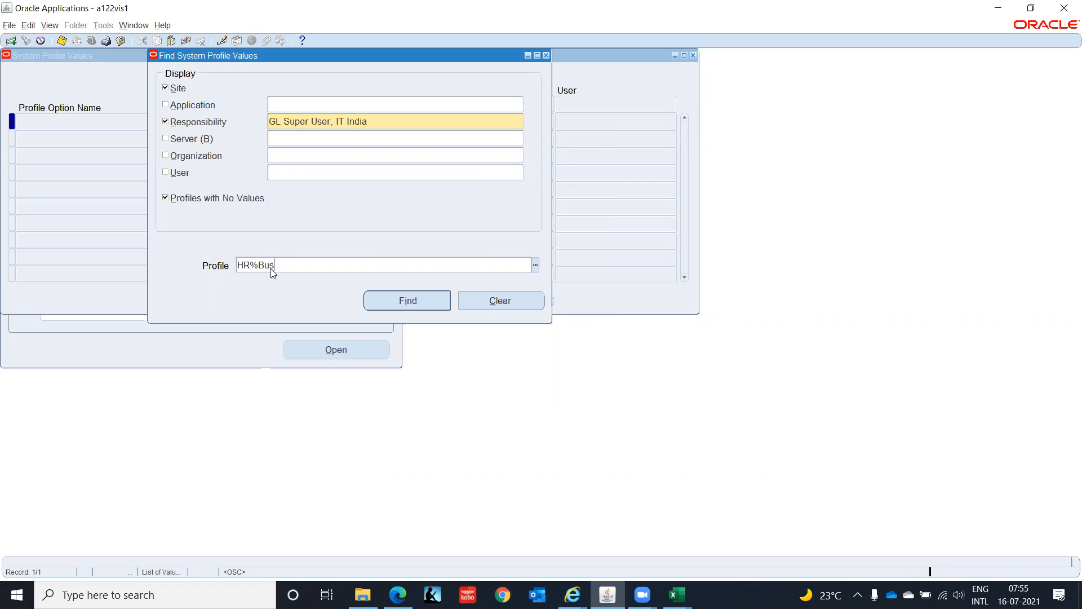
key(Tab)
click(271, 269)
text(%)
click(165, 199)
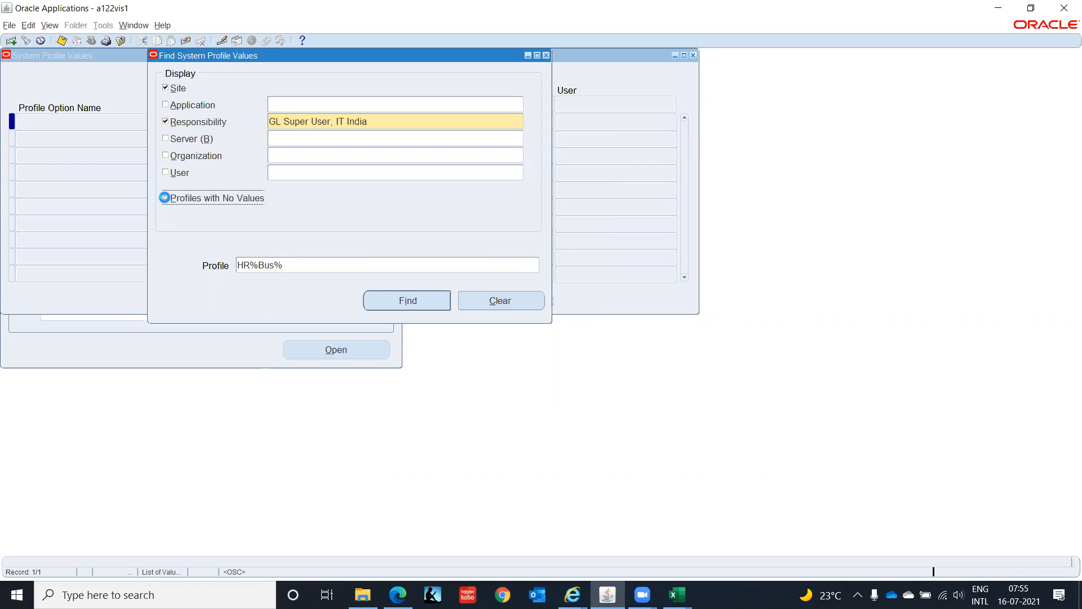
click(400, 303)
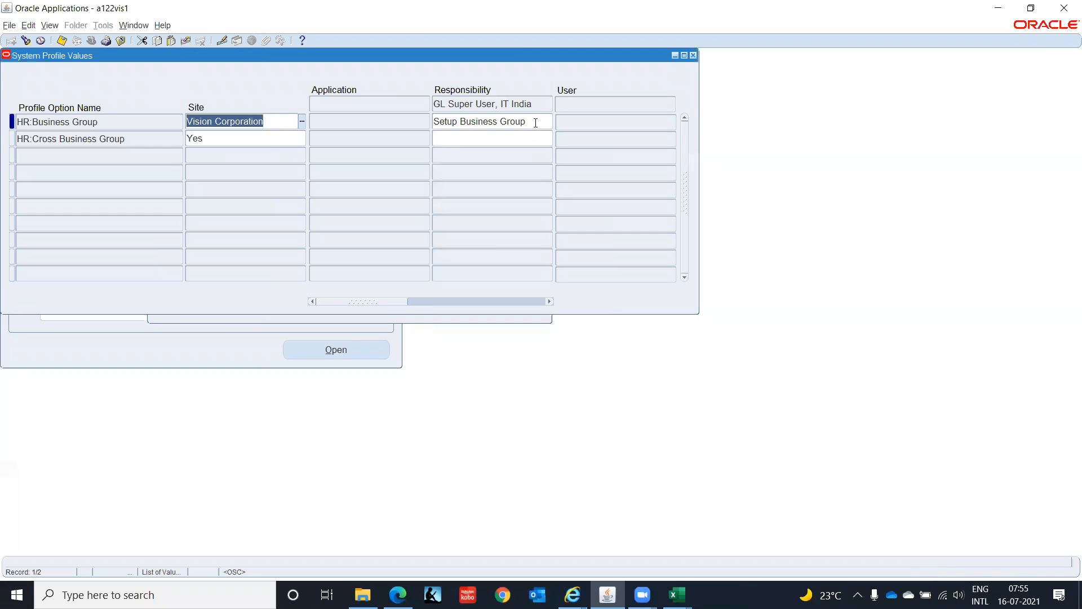
- Set HR:Business Group to IT Corporation(India) for the GL Super User, IT India responsibility and save it
click(535, 123)
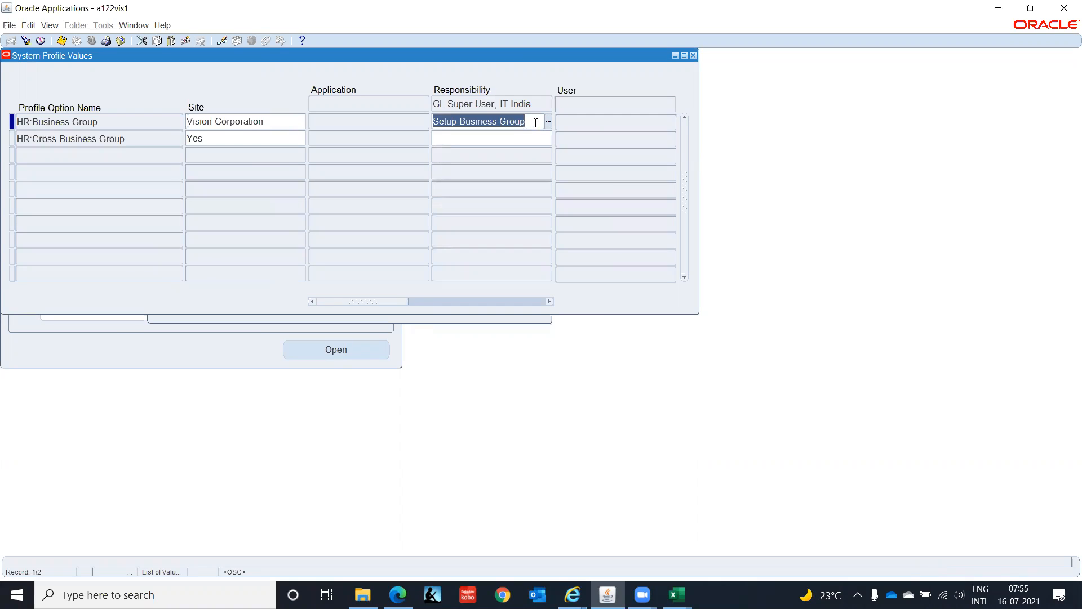
text(IT)
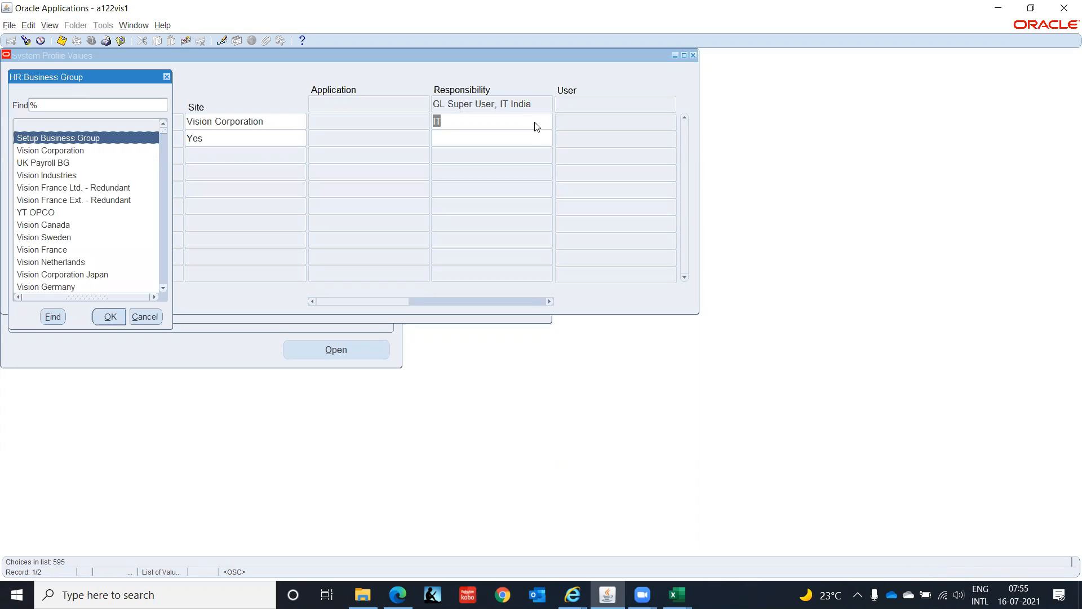
text(it)
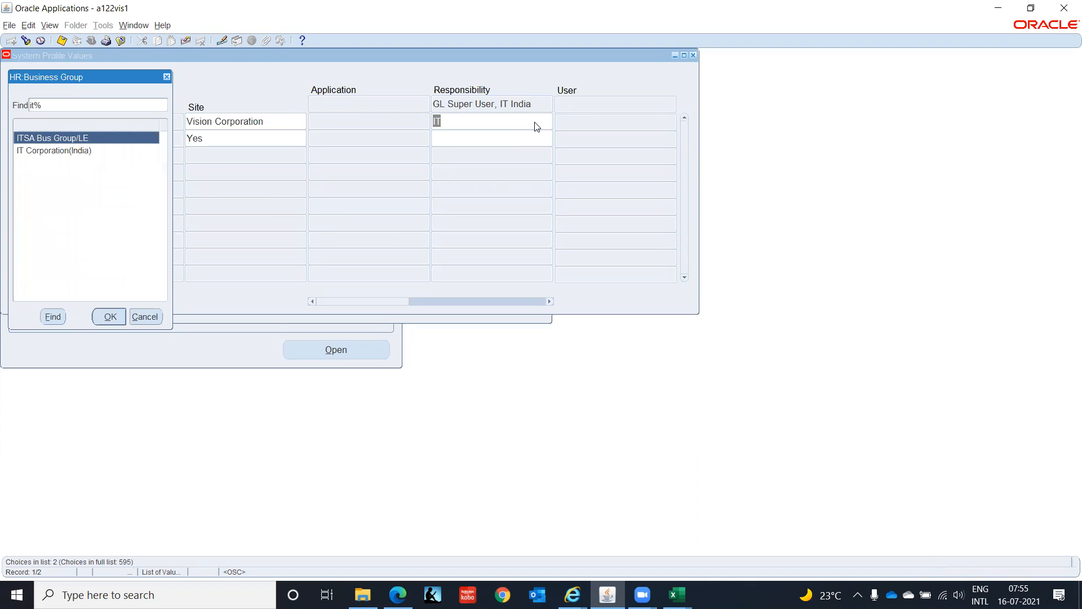
key(Down)
key(Return)
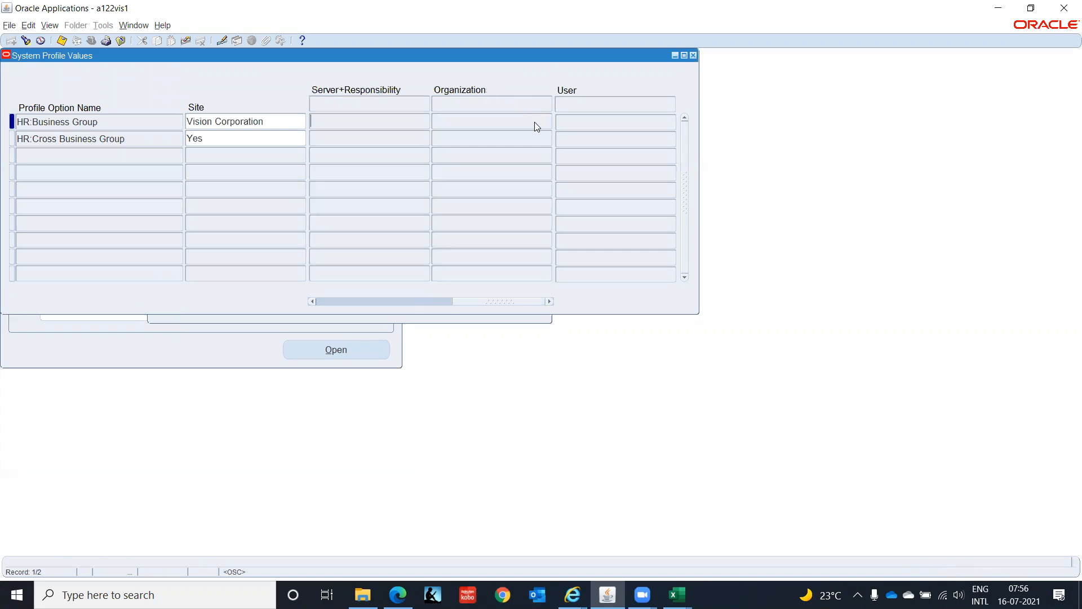
click(488, 297)
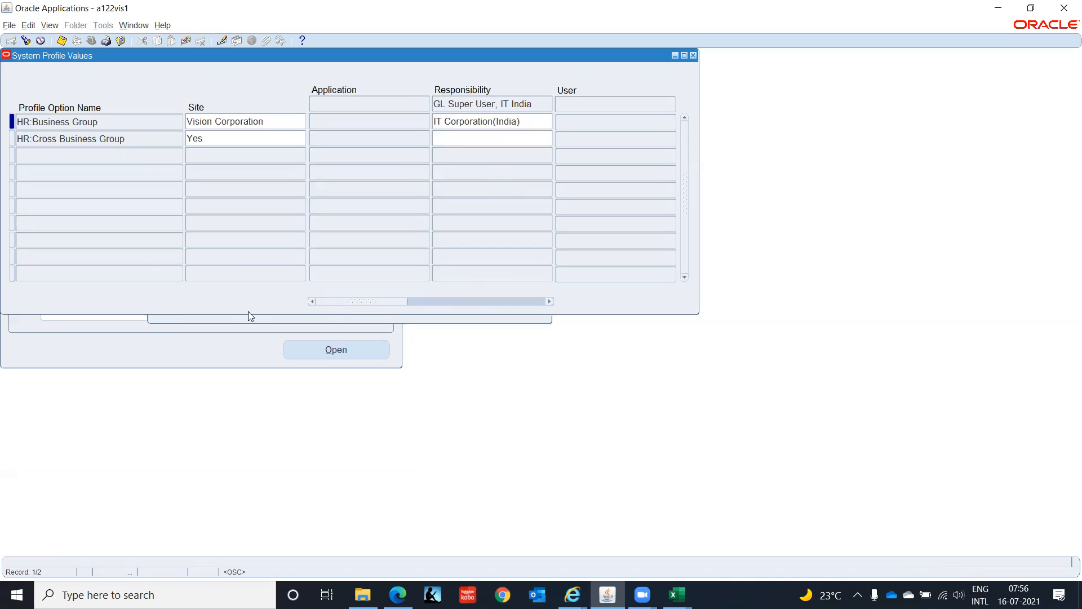
click(529, 122)
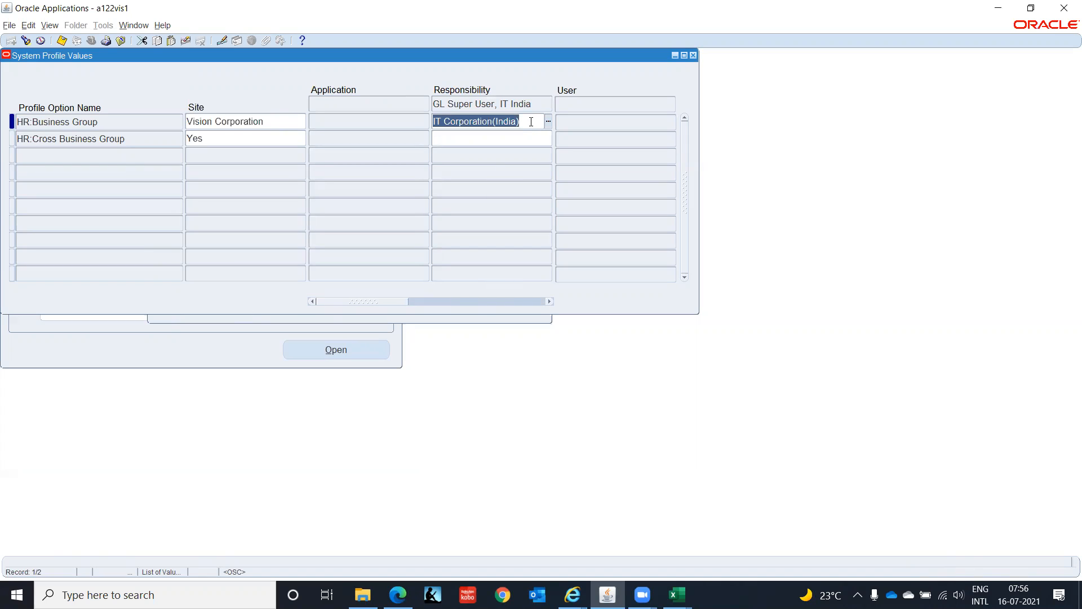
key(ctrl+s)
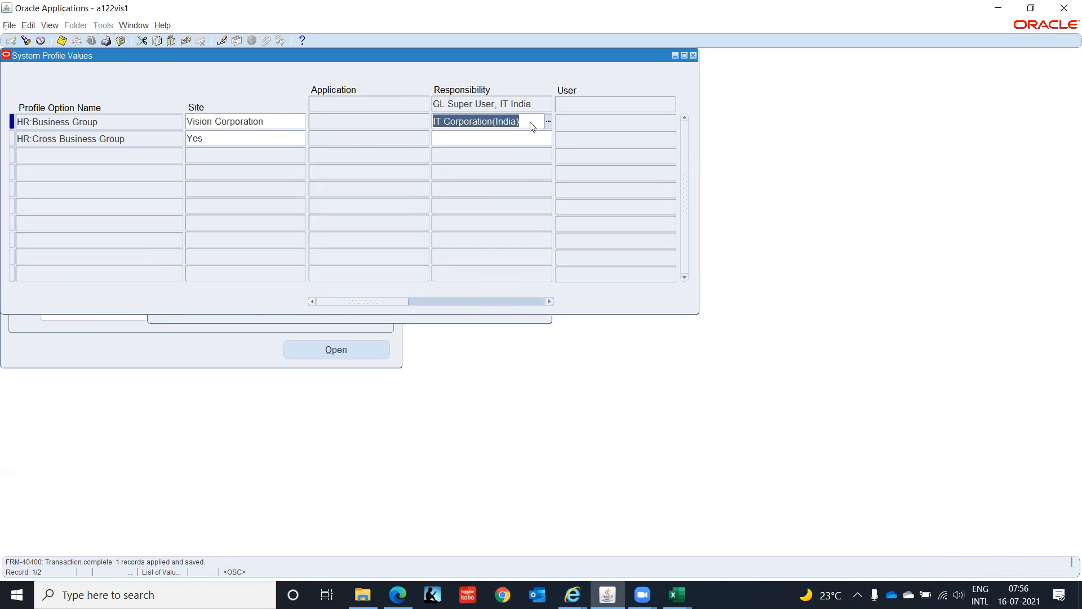
- Reopen the profile search and restrict it to the HRMS Super User, IT INDIA responsibility, found with %IT India
click(26, 40)
click(381, 121)
text(%IT)
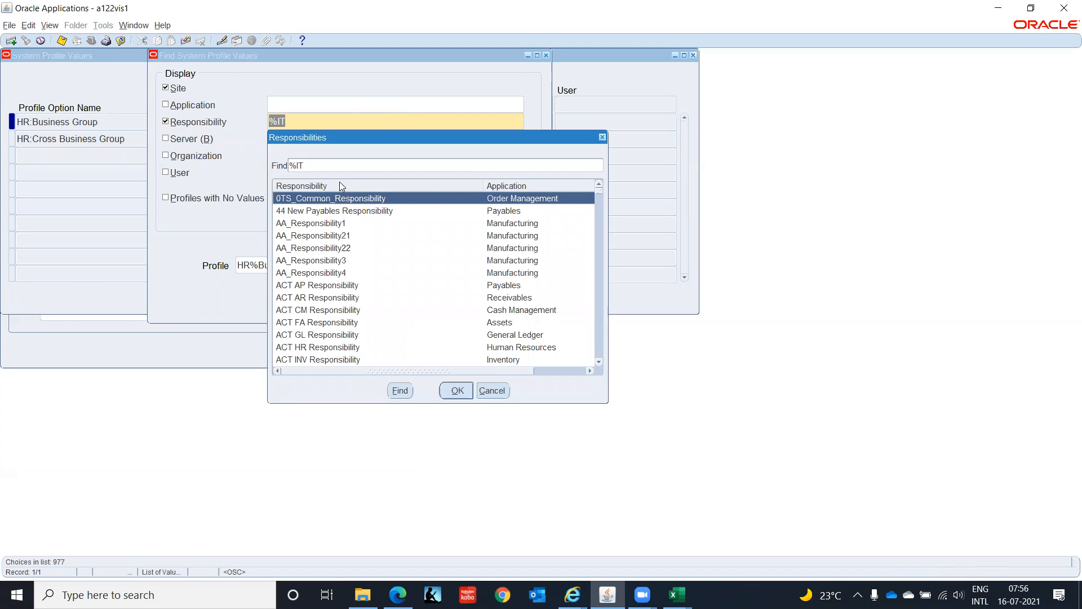
click(336, 166)
text(India)
key(Return)
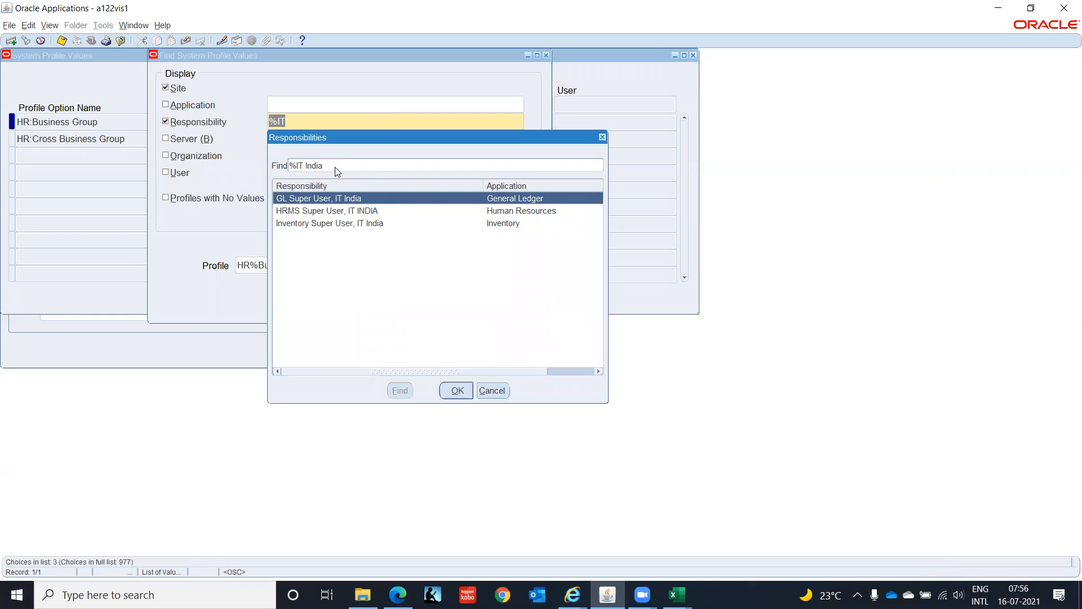
click(319, 218)
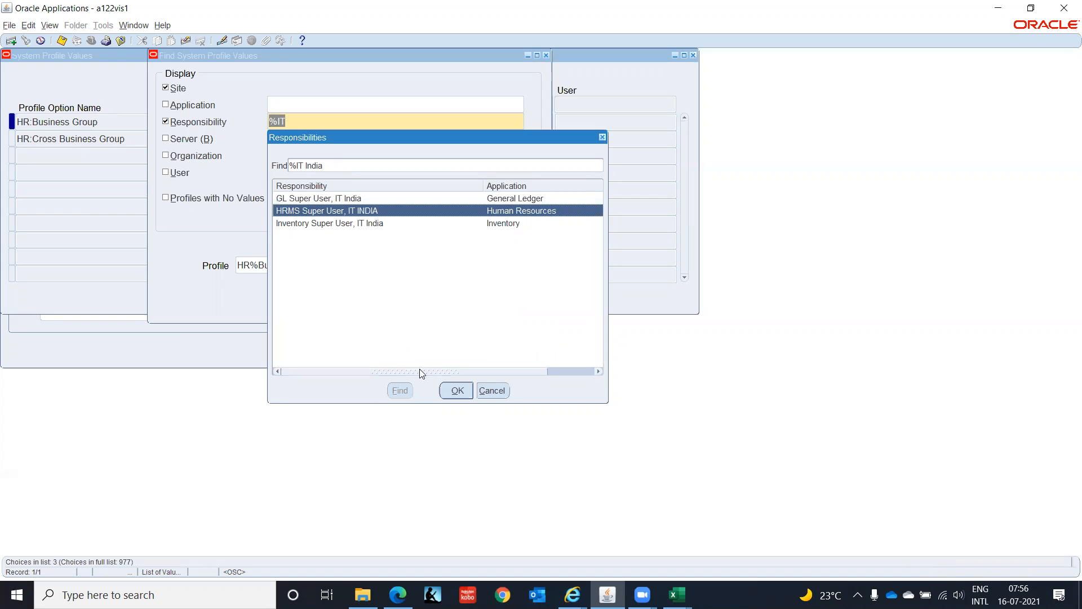
click(458, 392)
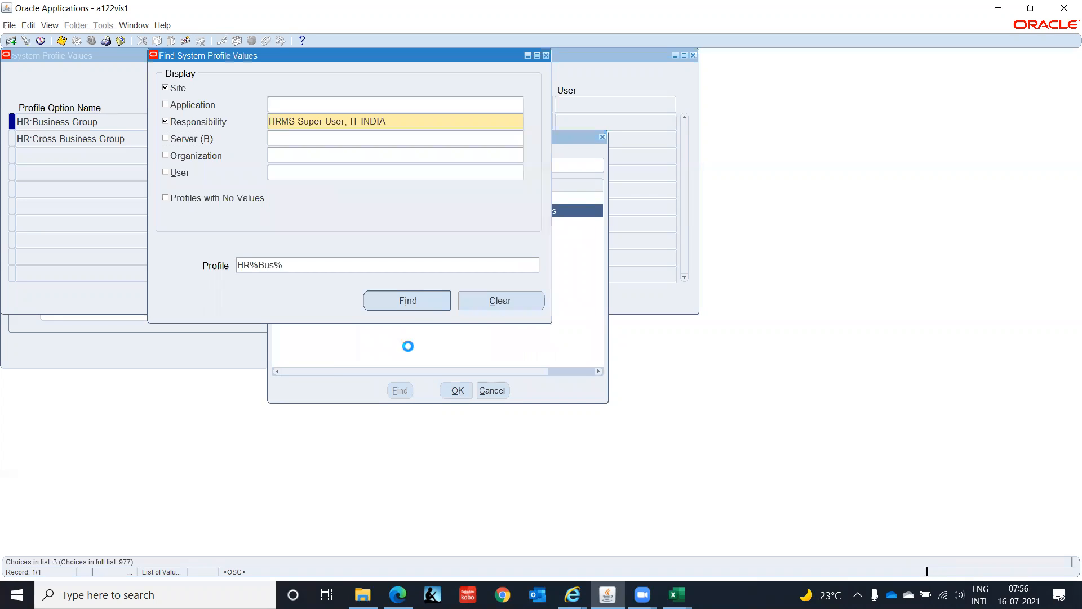
- Run the search, set HR:Business Group to IT Corporation(India) for the HRMS Super User, IT INDIA responsibility, and save
click(429, 300)
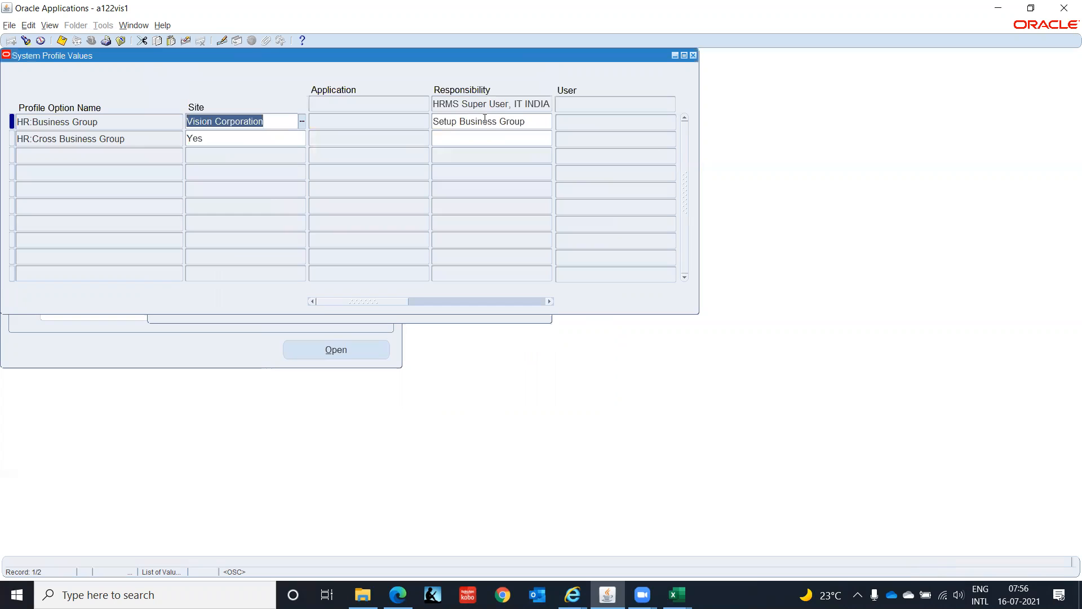
text(IT Cor)
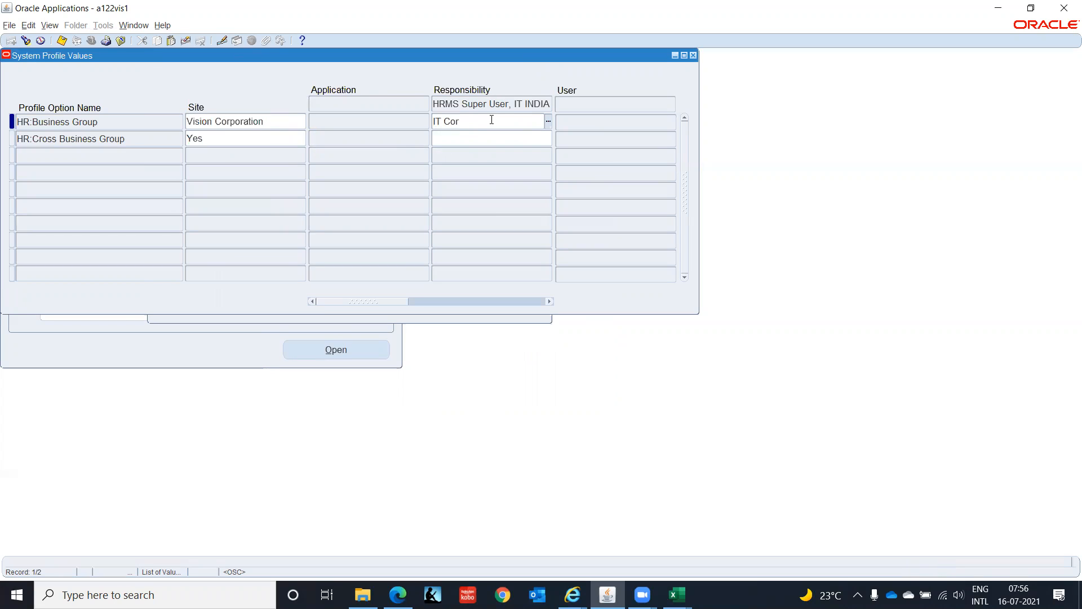
key(Tab)
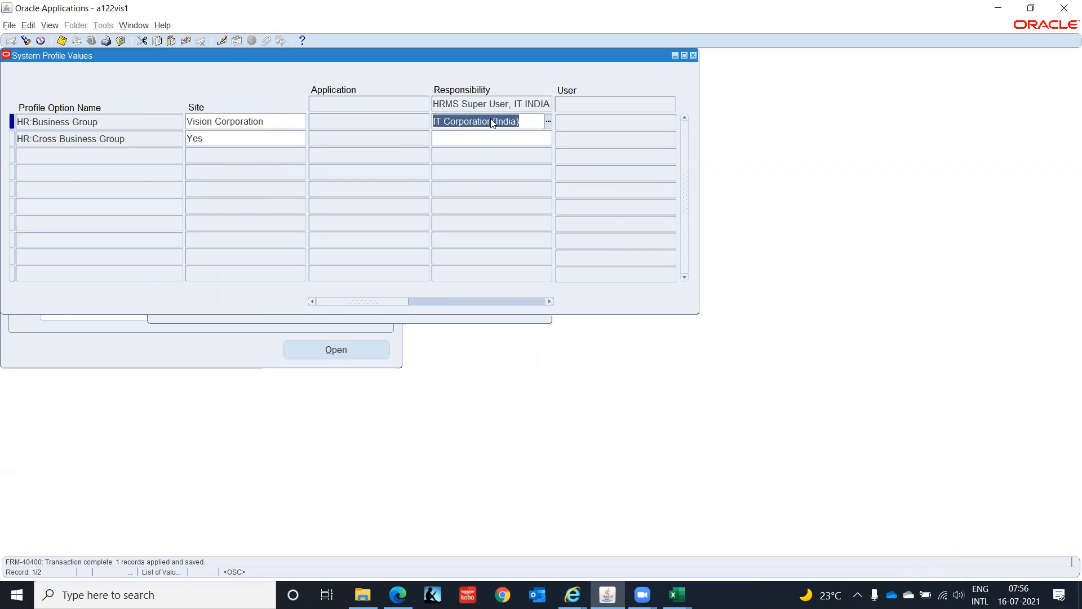
- Find the HR%Bus% profile values for the Inventory Super User, IT India responsibility, picked from the %IT Indi matches
click(26, 42)
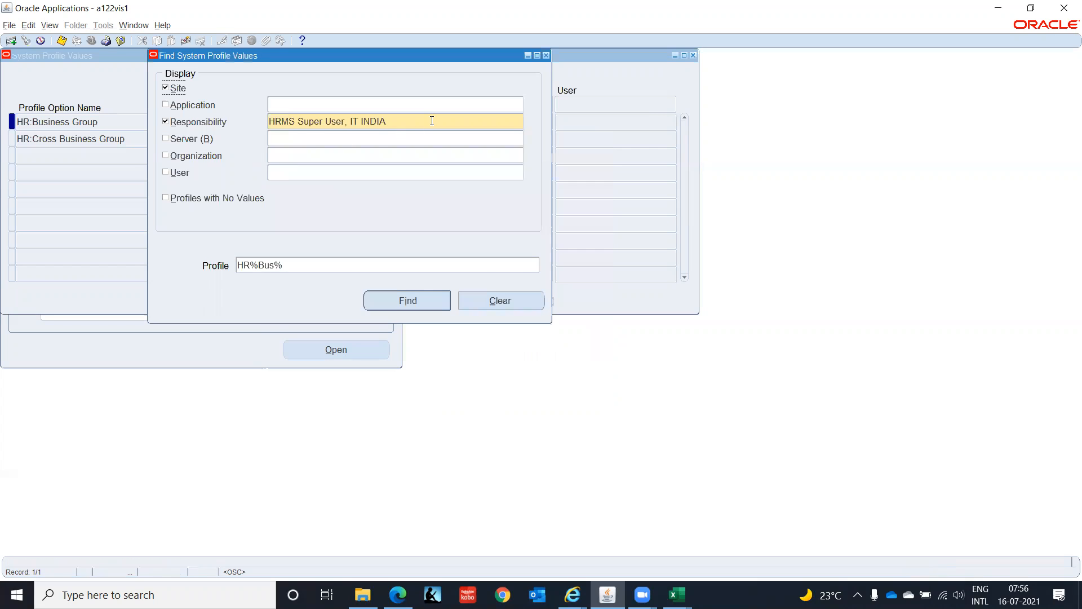
text(%)
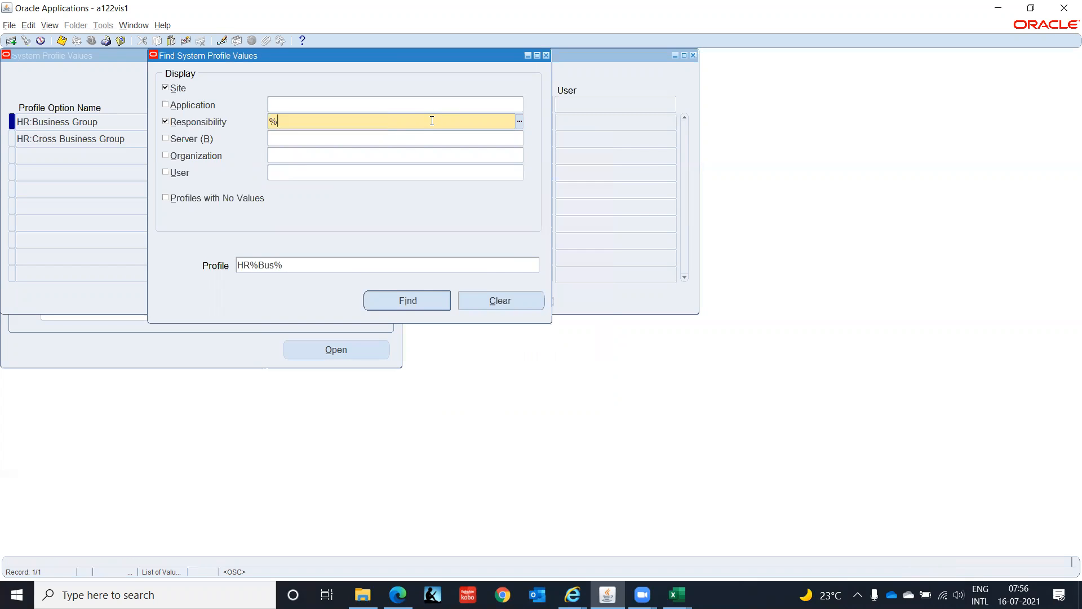
text(IT Indio)
key(Tab)
key(Right)
key(BackSpace)
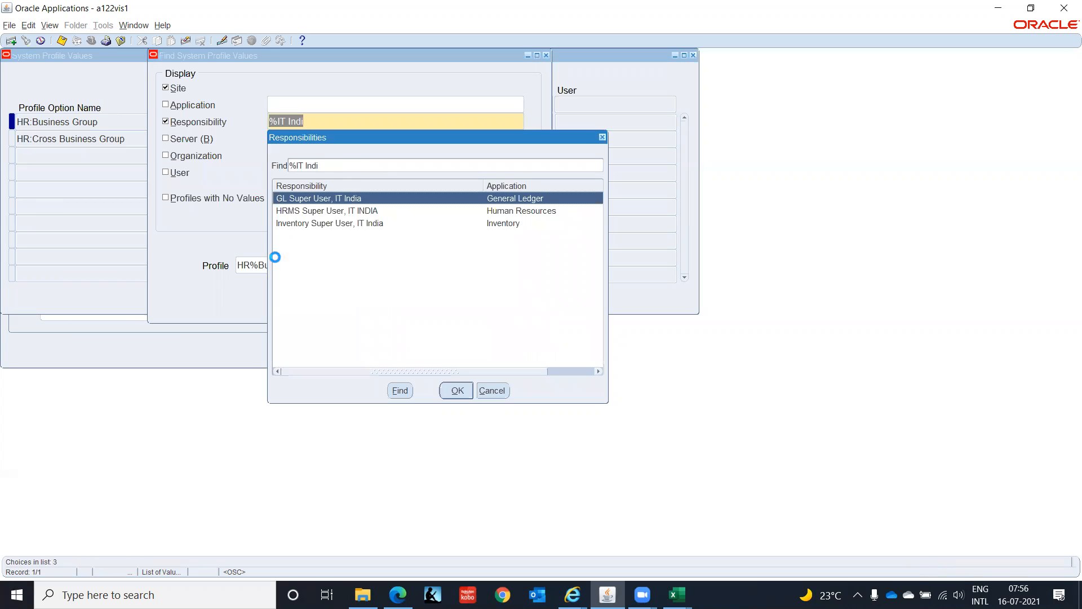
click(337, 227)
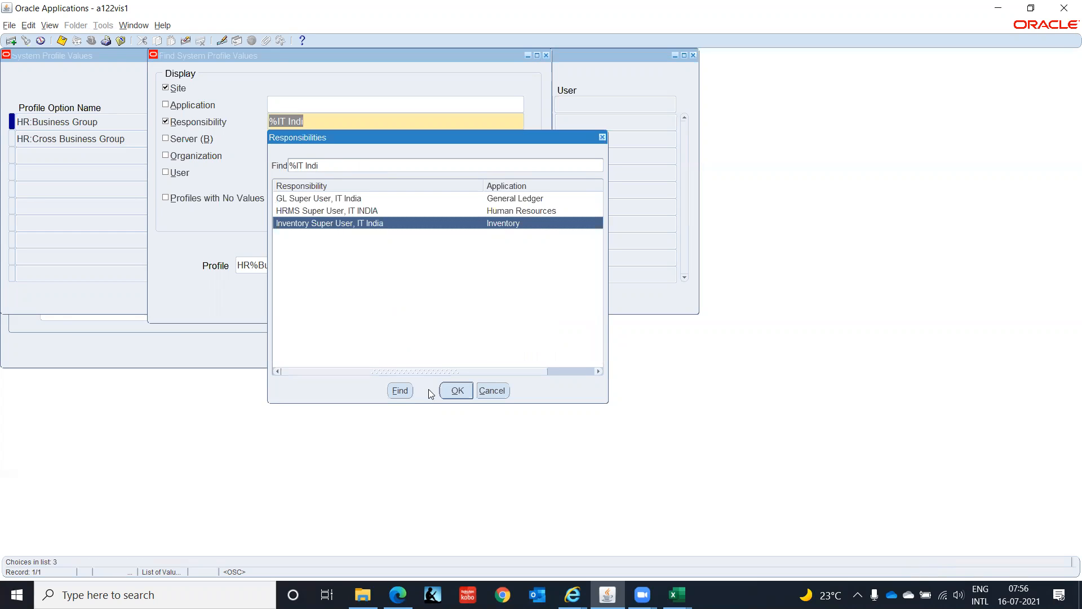
click(458, 391)
click(390, 302)
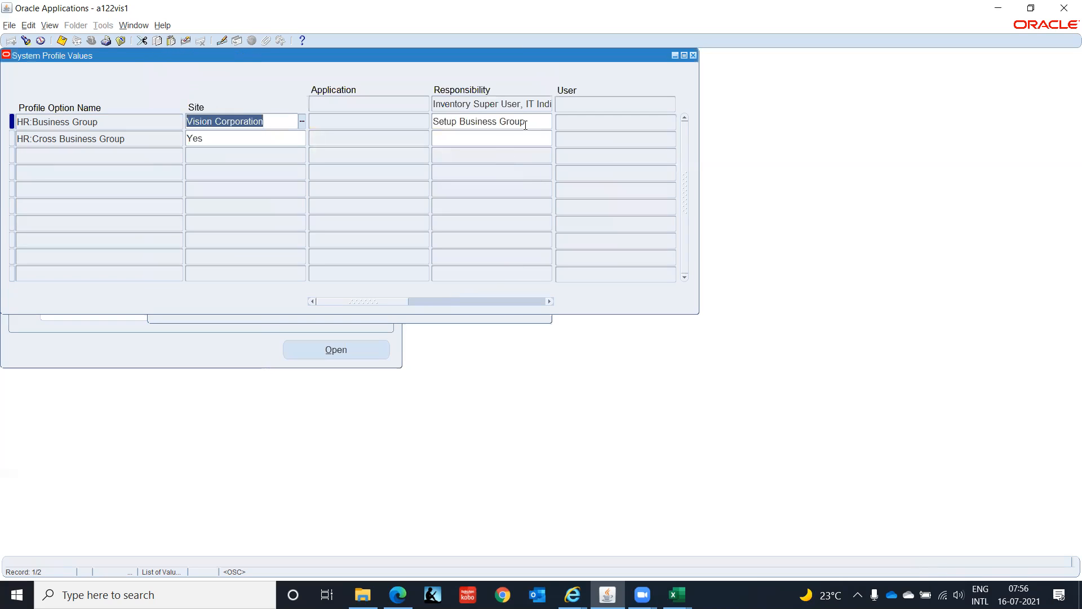
- Set HR:Business Group to IT Corporation(India) for the Inventory Super User, IT India responsibility and save it
click(528, 121)
key(BackSpace)
text(IT C)
key(Tab)
key(shift+Tab)
key(ctrl+s)
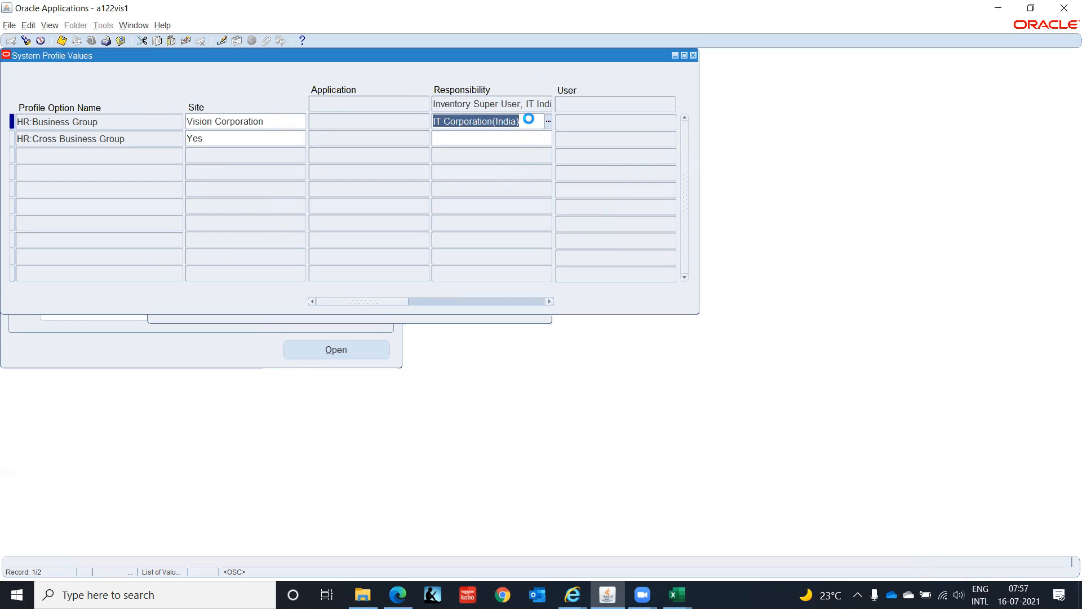
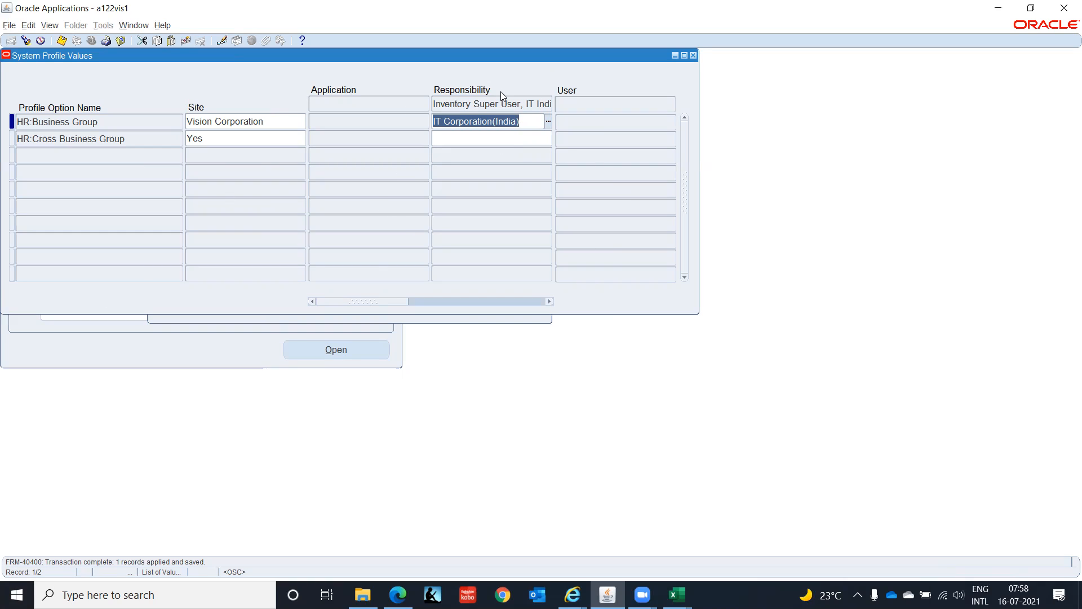
- Close the system profile values and open the user definition form under Security
click(694, 56)
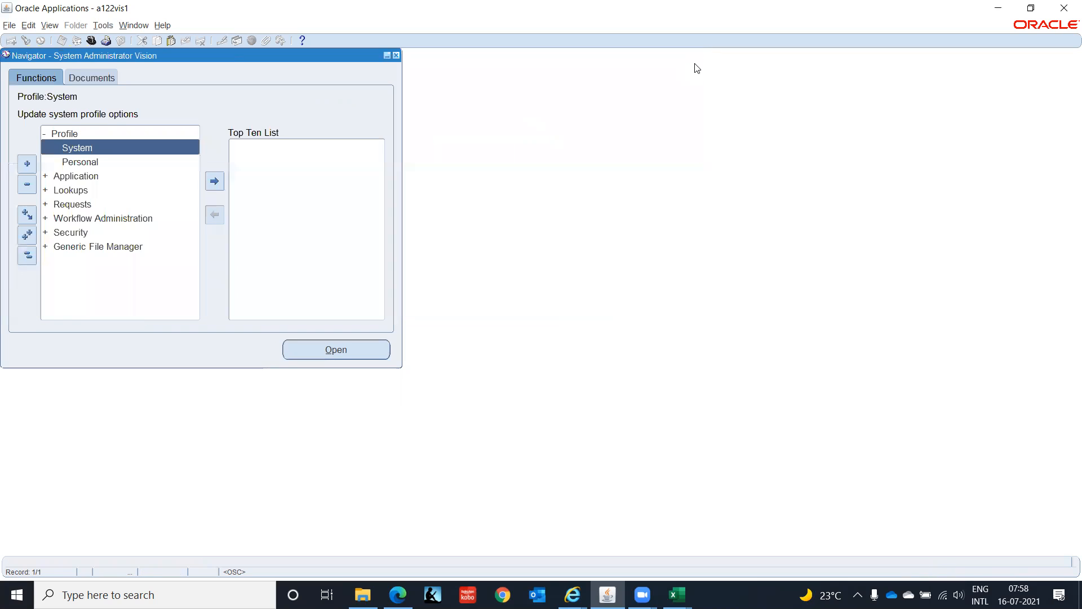
click(70, 233)
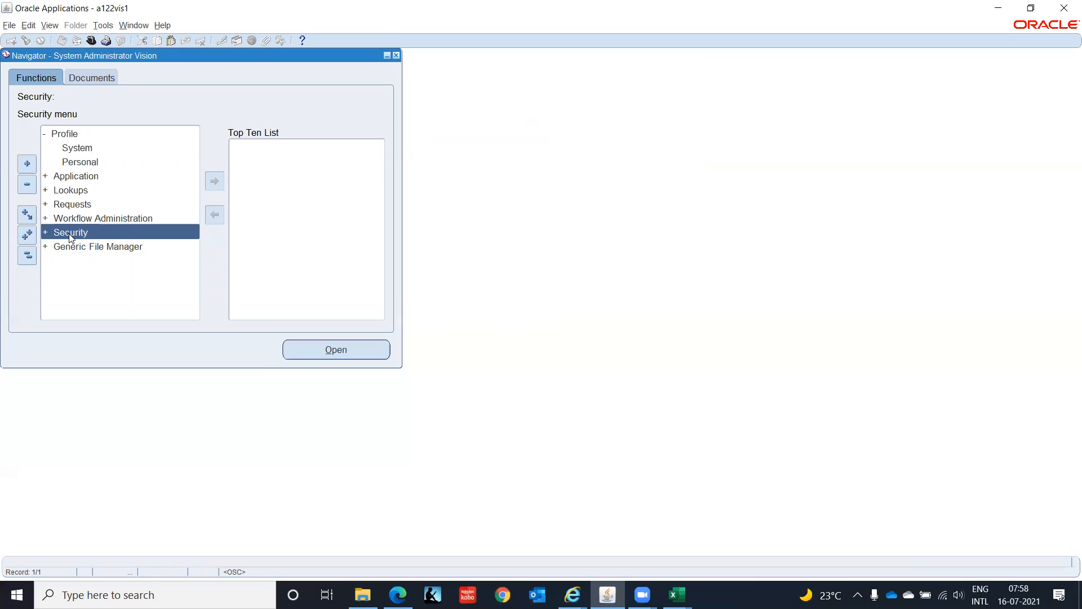
double_click(70, 235)
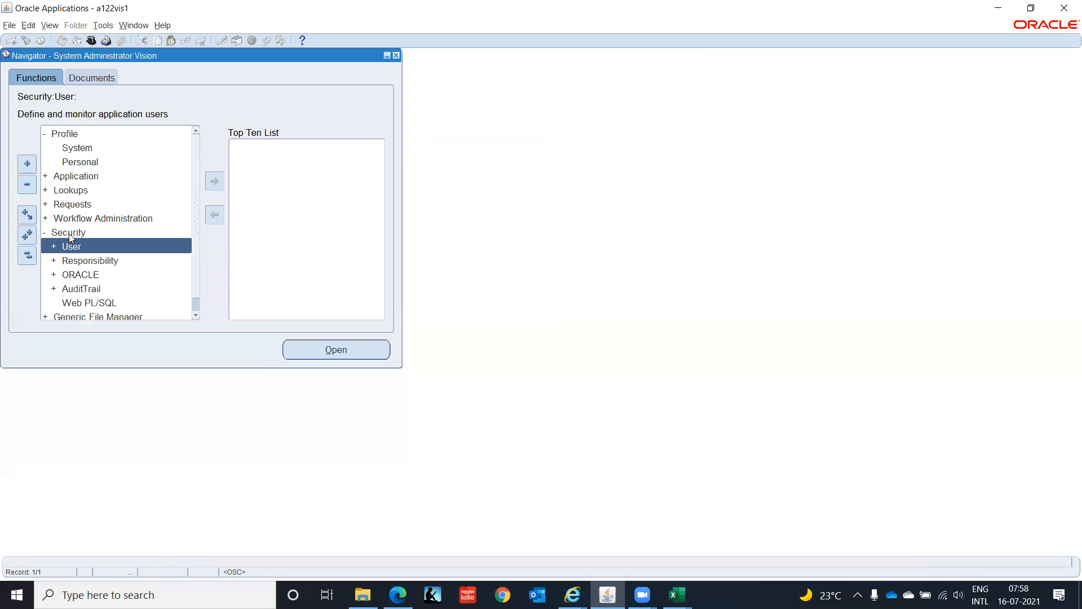
double_click(69, 233)
key(Return)
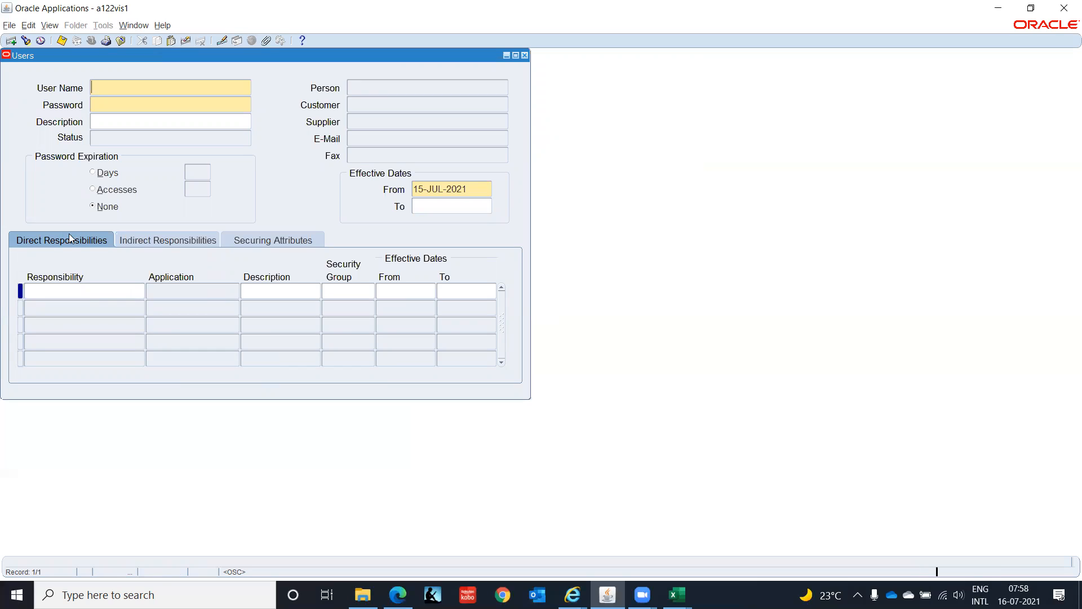
- Query the Users form for the trainer's account by its user name
key(F11)
text(GOP)
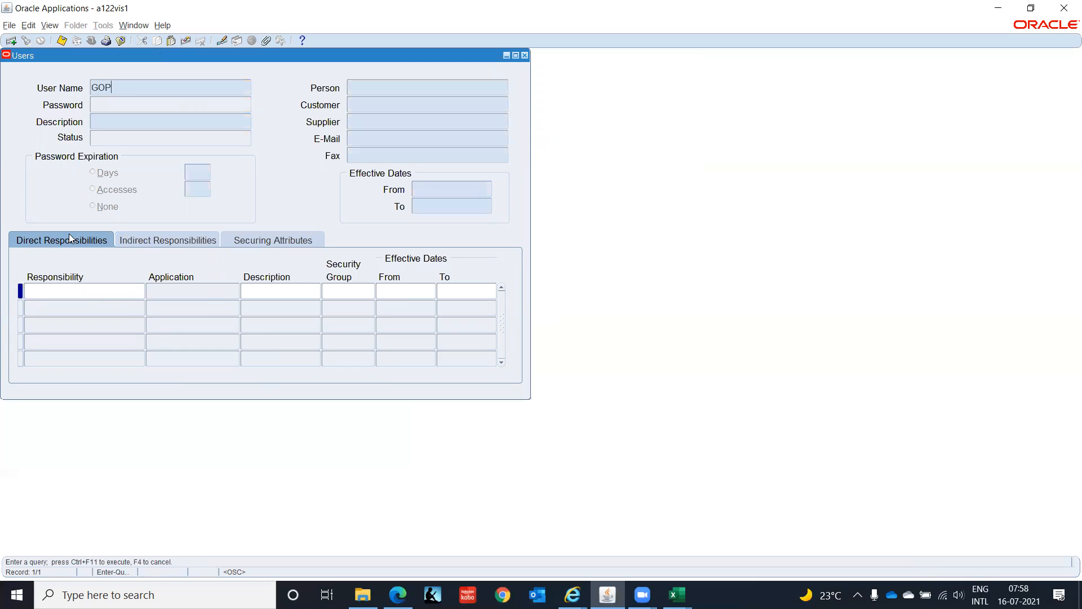
text(AL.D0908)
key(ctrl+F11)
- Add the Legal Entity Configurator responsibility to the user's direct responsibilities, save the record and leave the form
click(70, 324)
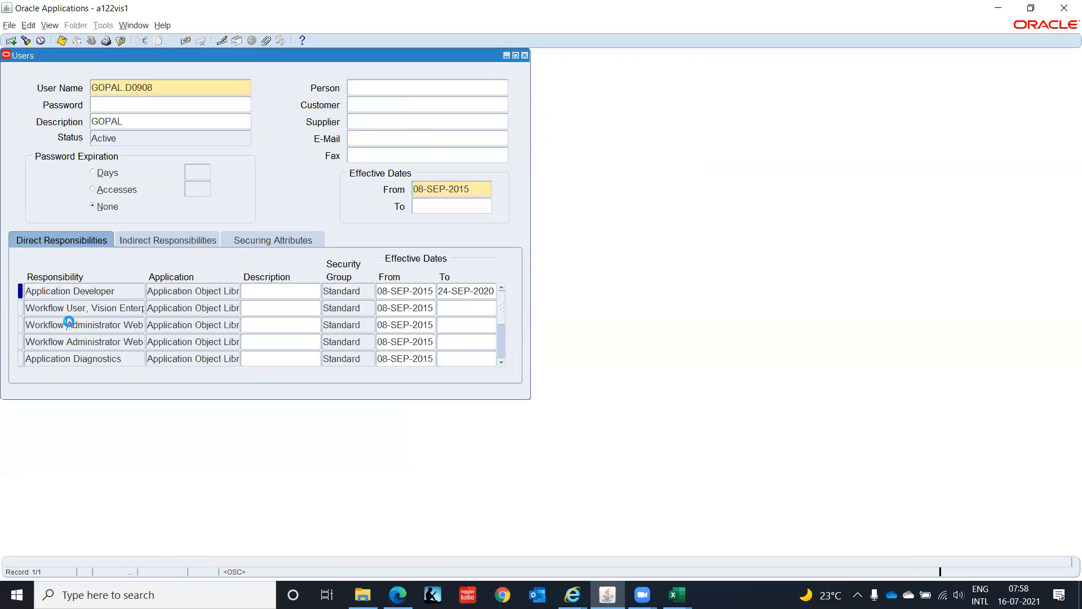
click(11, 41)
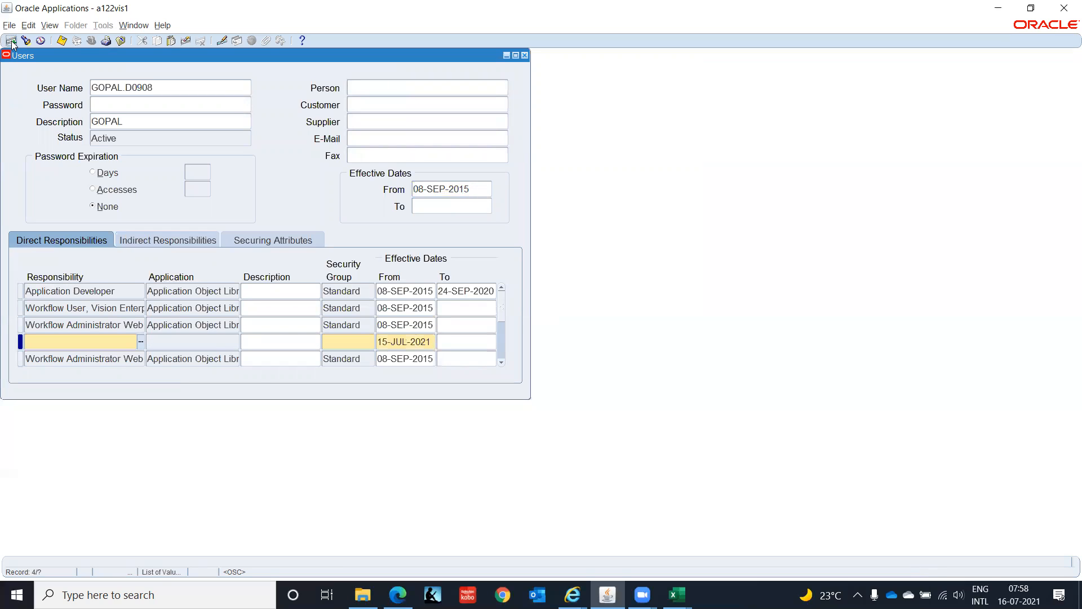
text(Lega)
key(Tab)
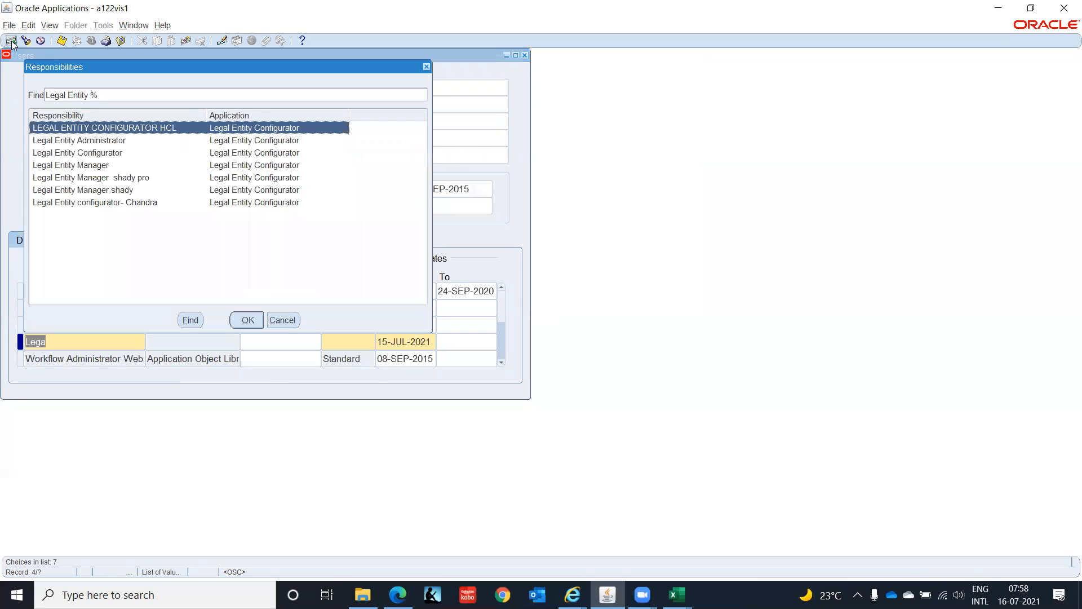
key(Down)
key(Down)
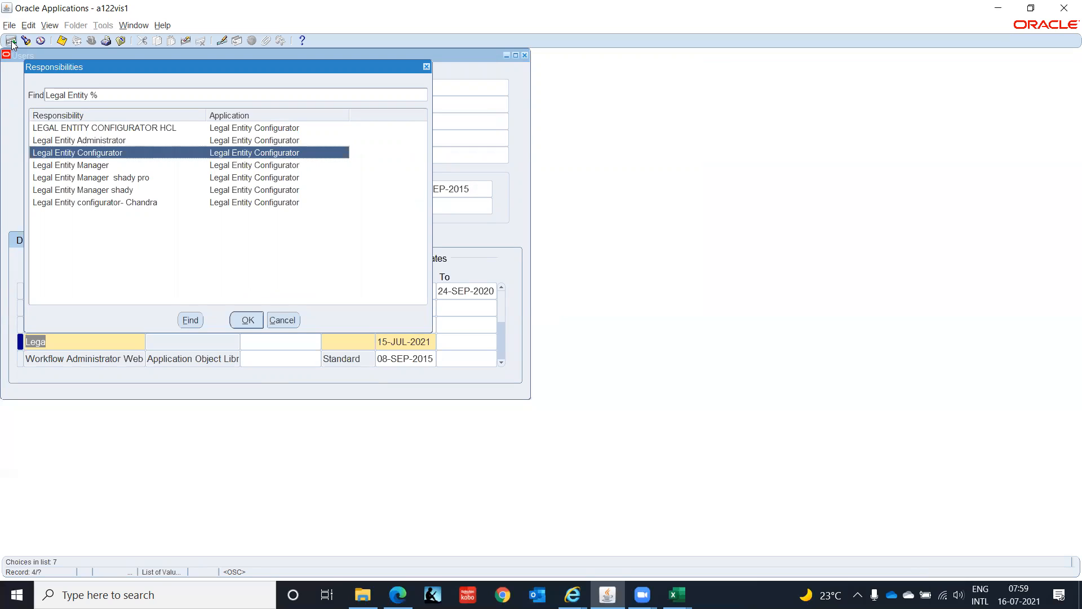
key(Return)
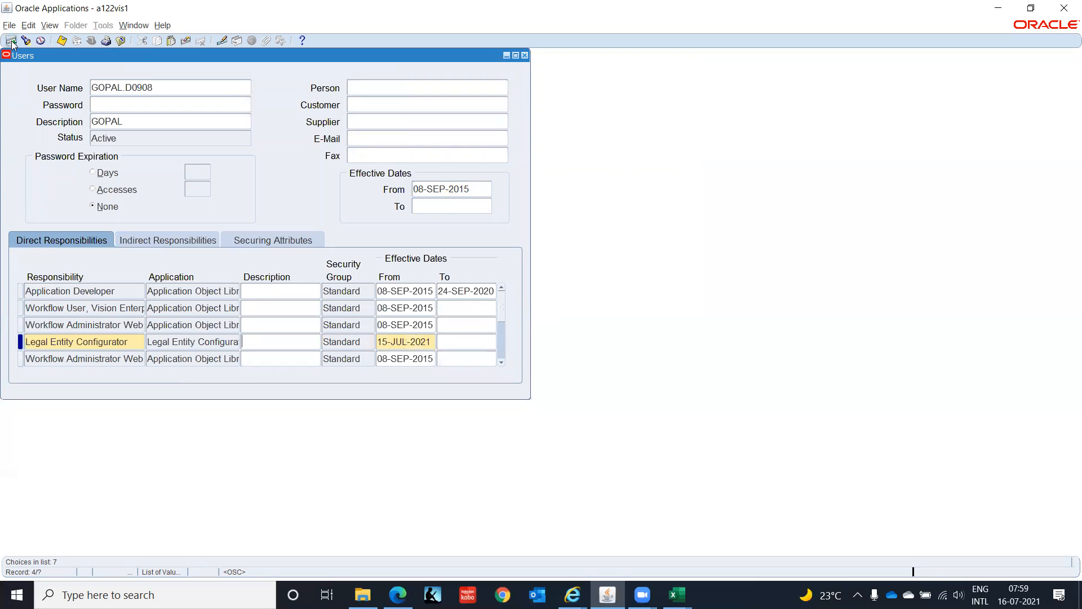
click(10, 41)
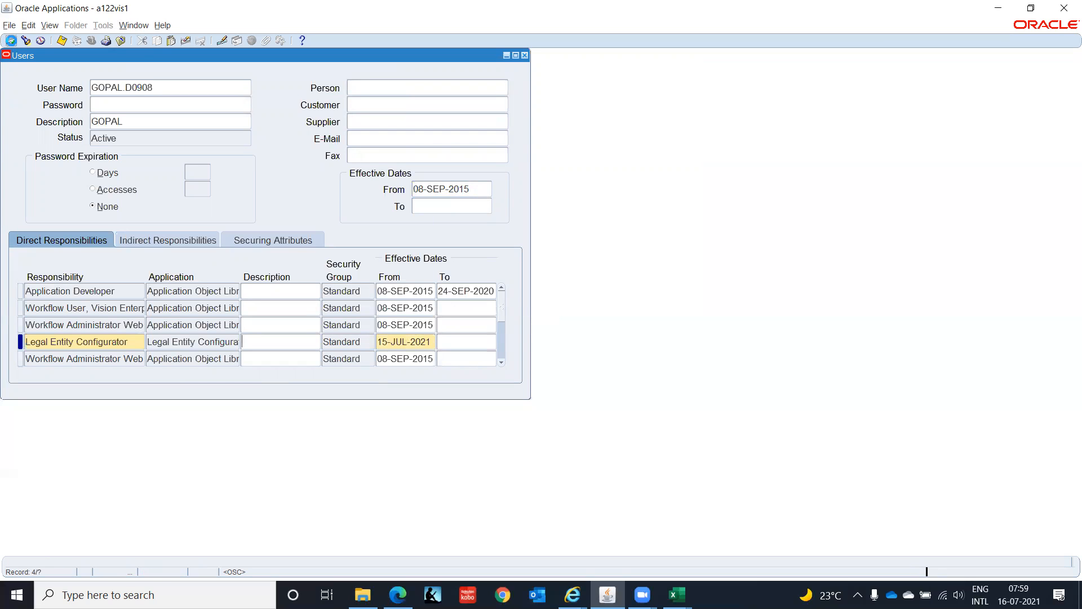
click(11, 42)
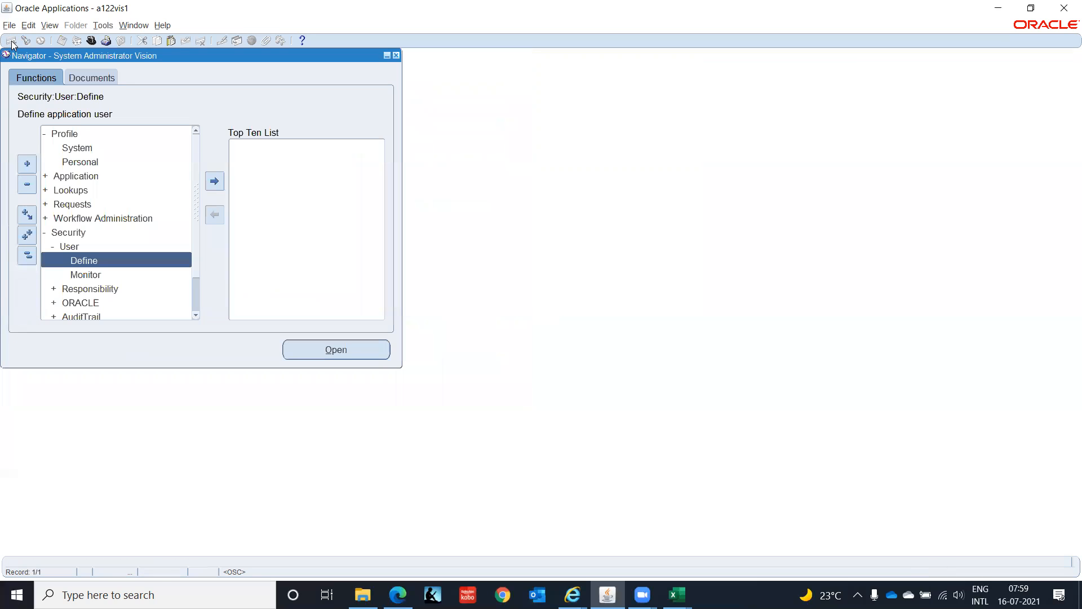
- Collapse the navigator, switch to the Legal Entity Configurator responsibility and bring up its Legal Entities home page in Internet Explorer
click(27, 255)
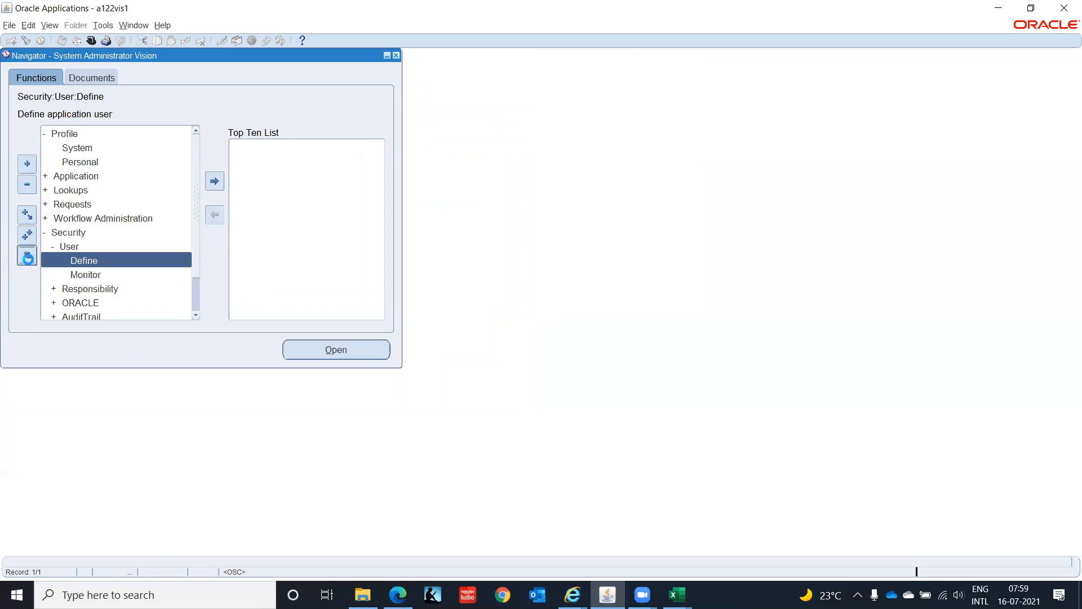
click(90, 40)
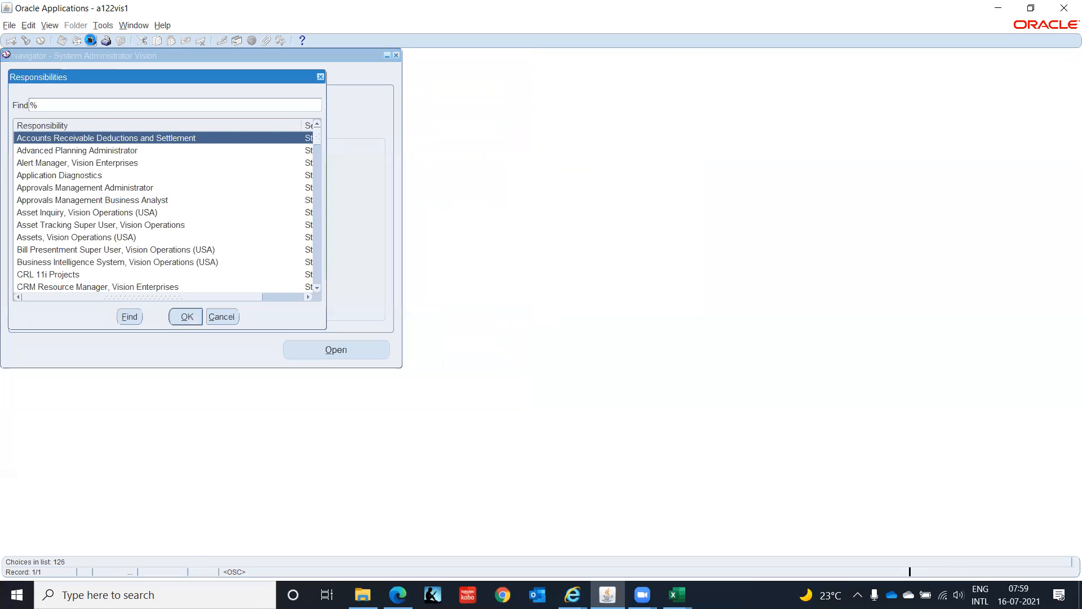
text(l)
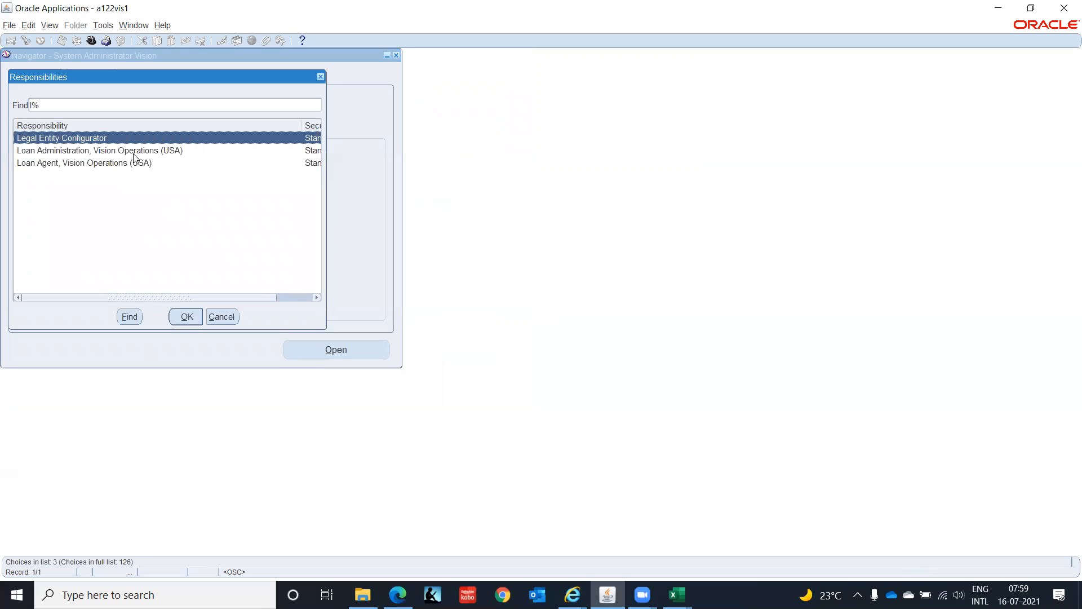
key(Return)
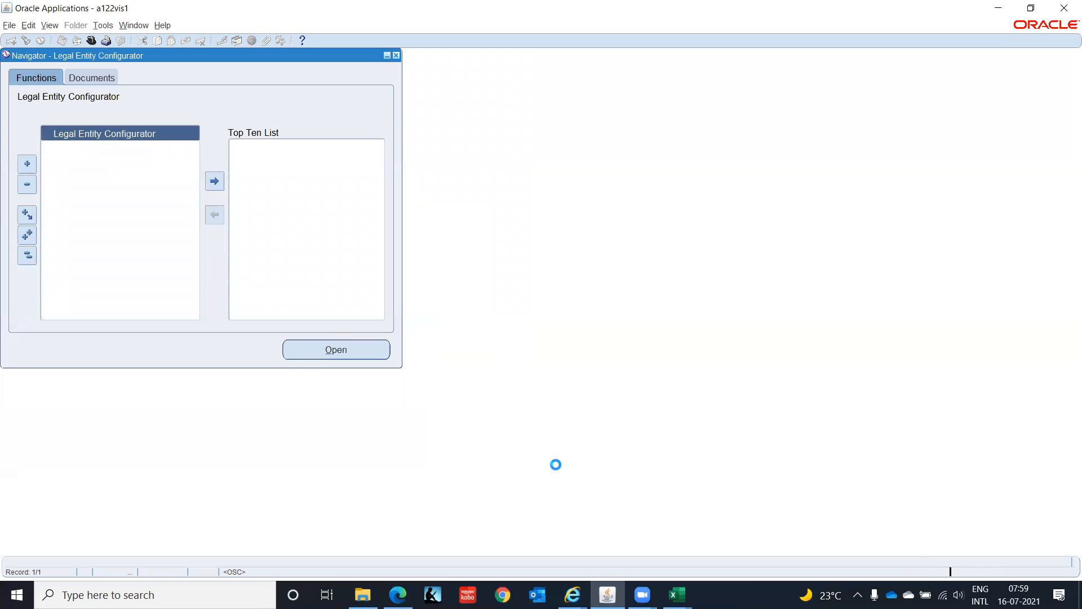
click(573, 595)
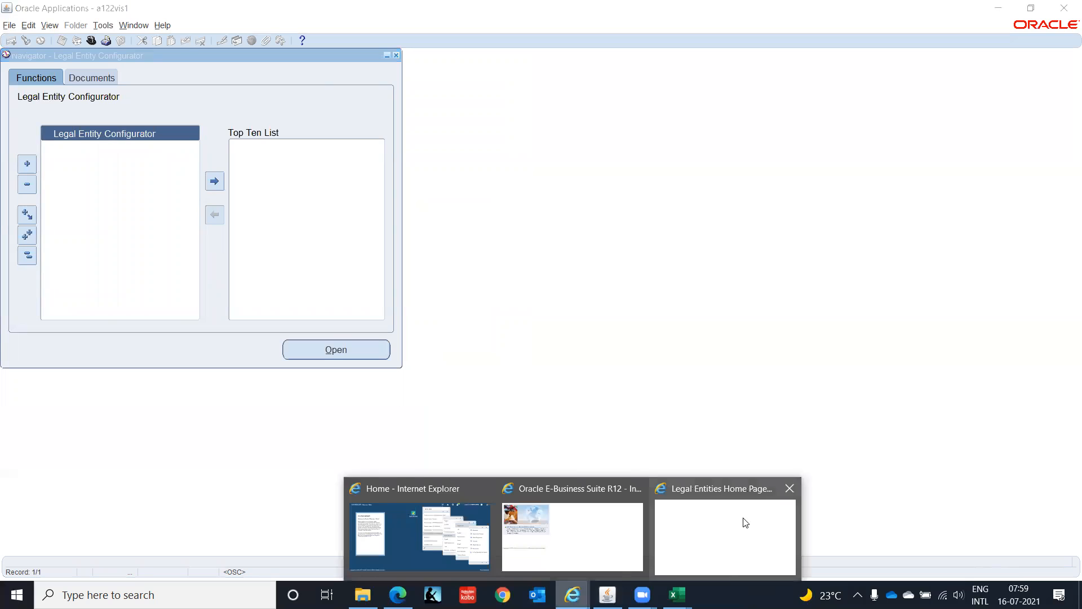
click(741, 522)
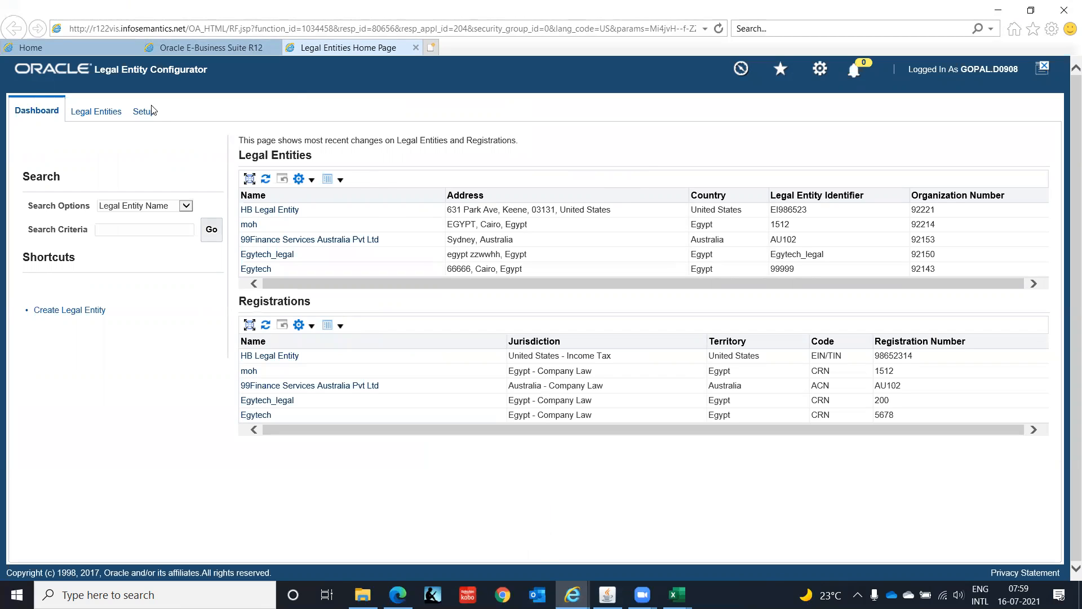
- View the Legal Entities page, then search the legal addresses in Setup for the country India
click(97, 116)
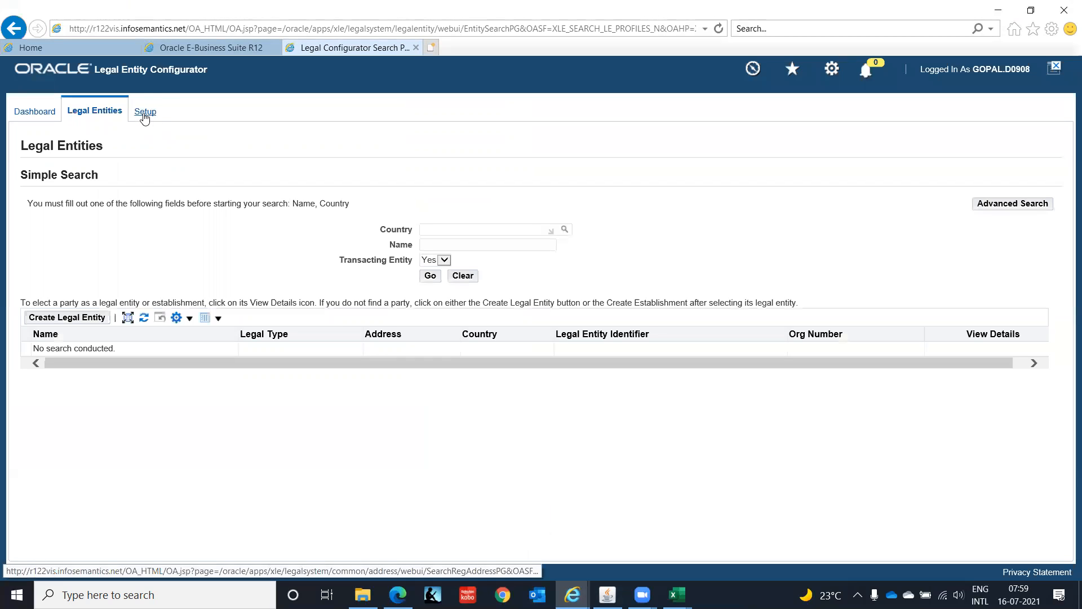
click(89, 320)
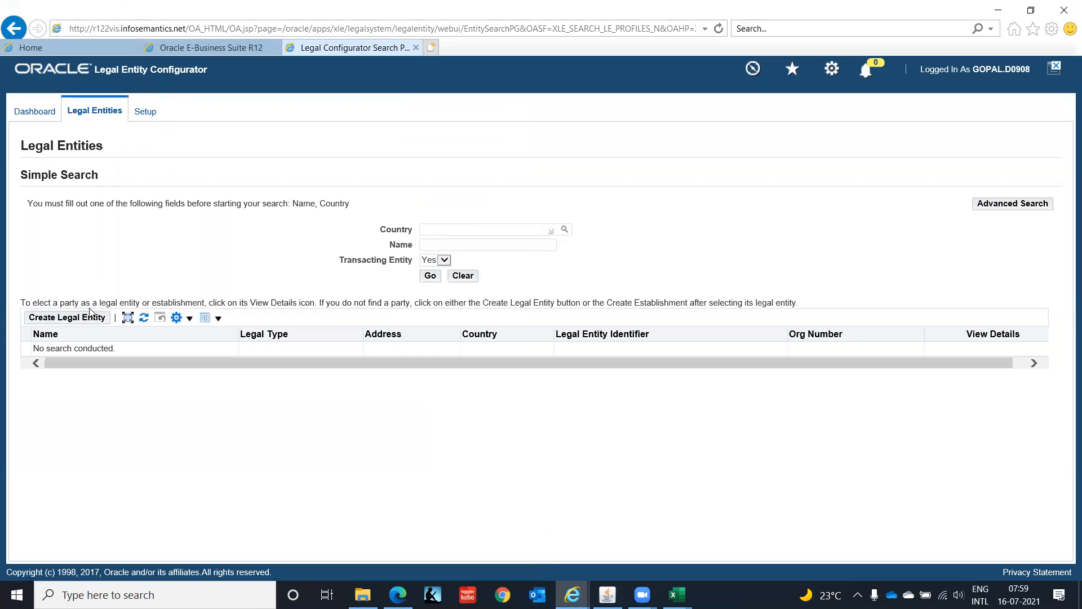
click(145, 113)
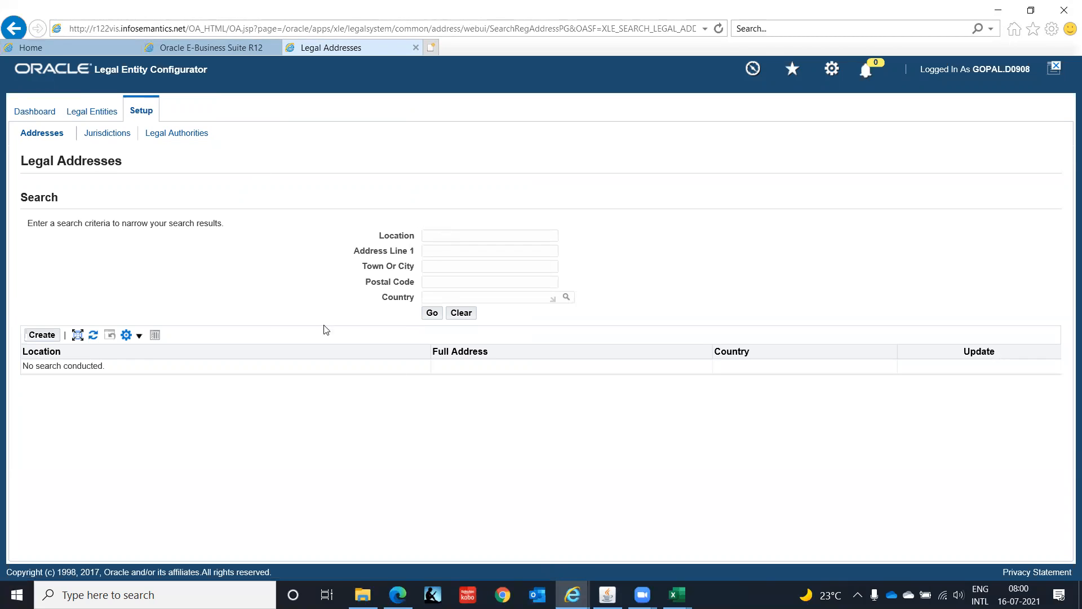
click(454, 297)
text(India)
key(Tab)
click(430, 317)
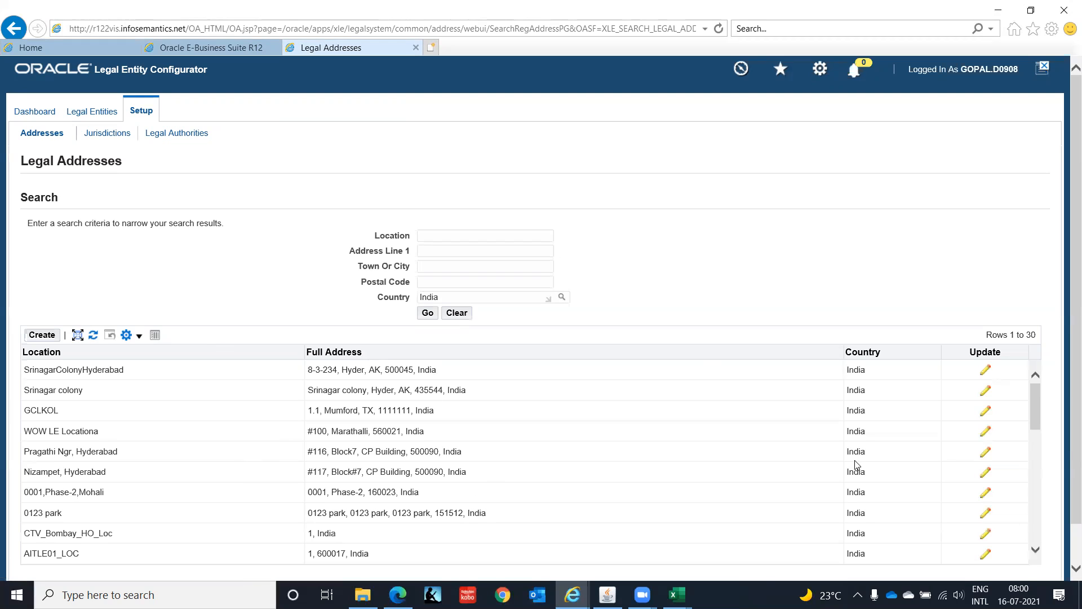
- Open the Jurisdictions setup and view the legislative categories available for its search
click(114, 134)
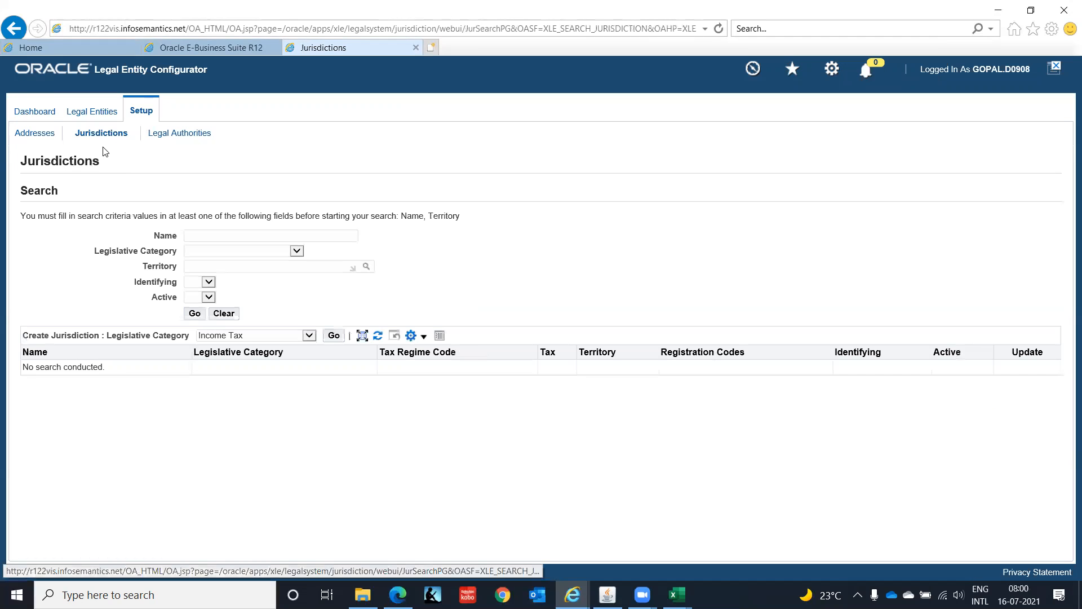
click(298, 251)
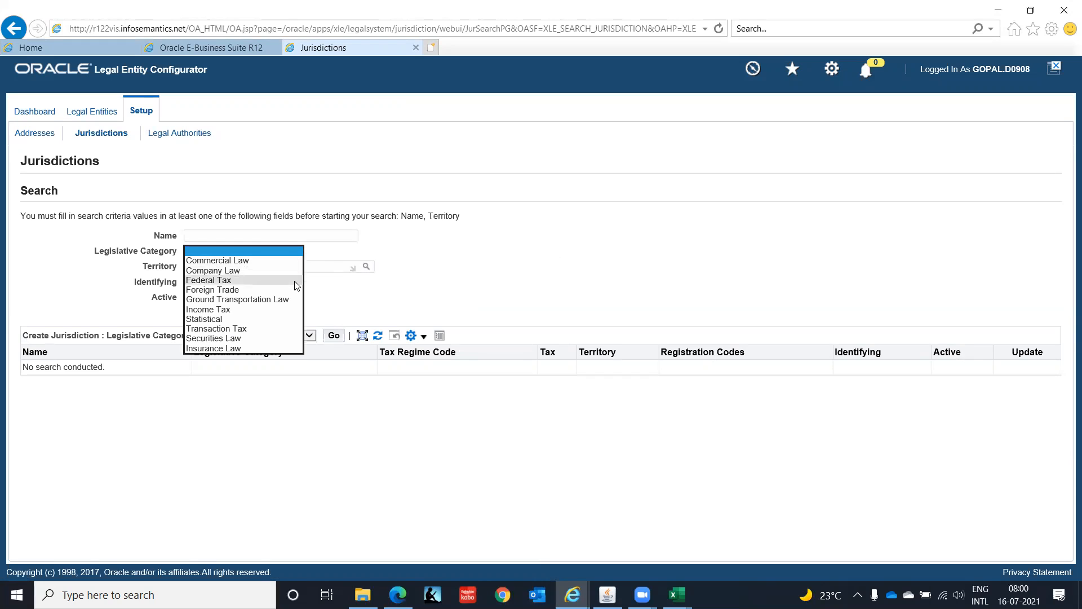
click(287, 251)
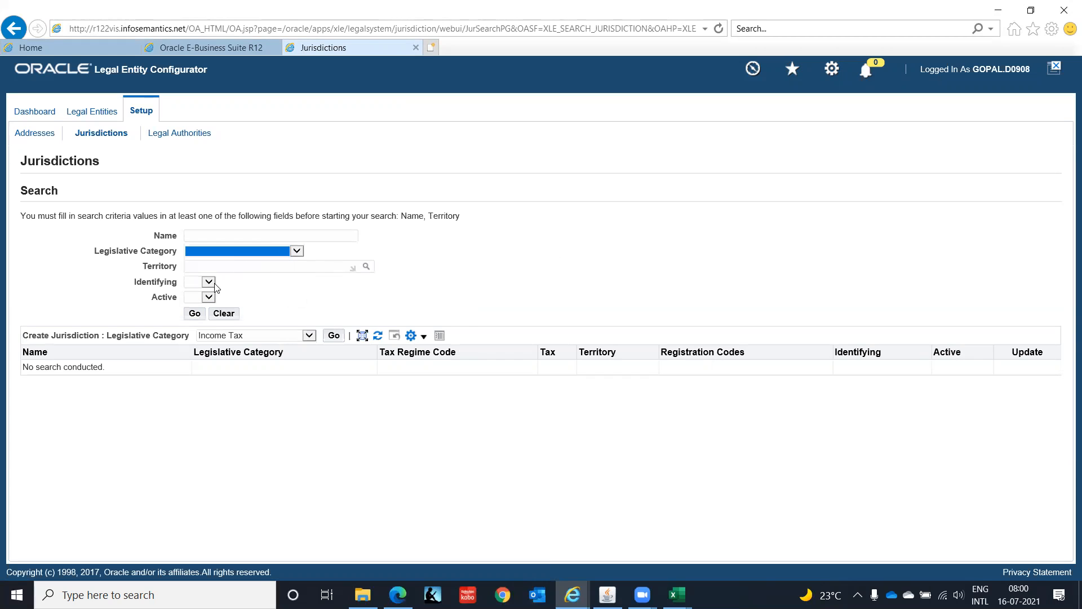
- Try to find a territory matching Indi for the jurisdiction search, and clear the territory again
click(226, 264)
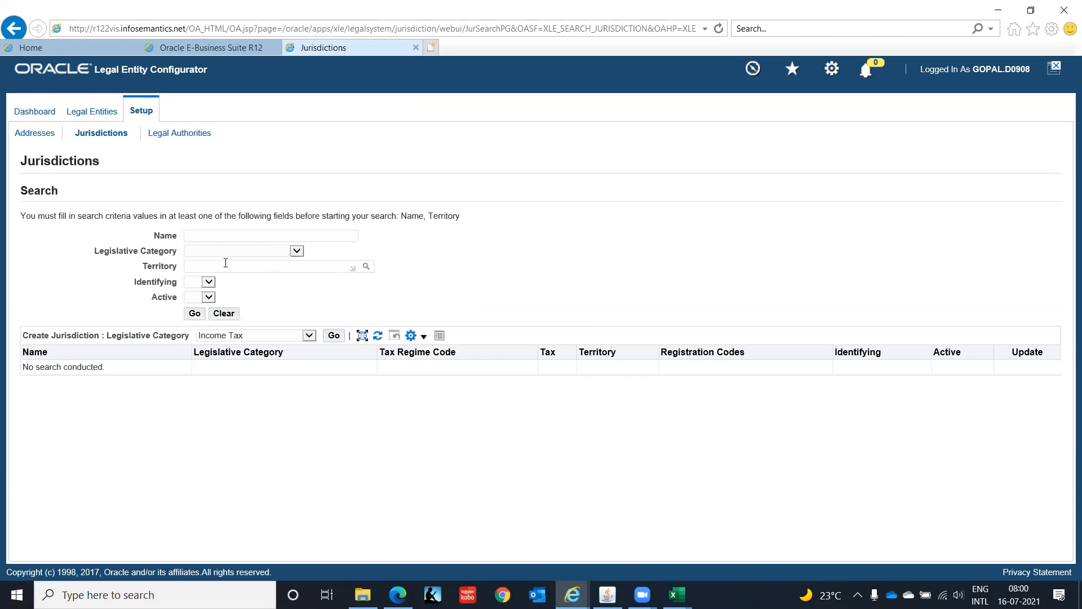
text(Indi)
key(Tab)
click(367, 267)
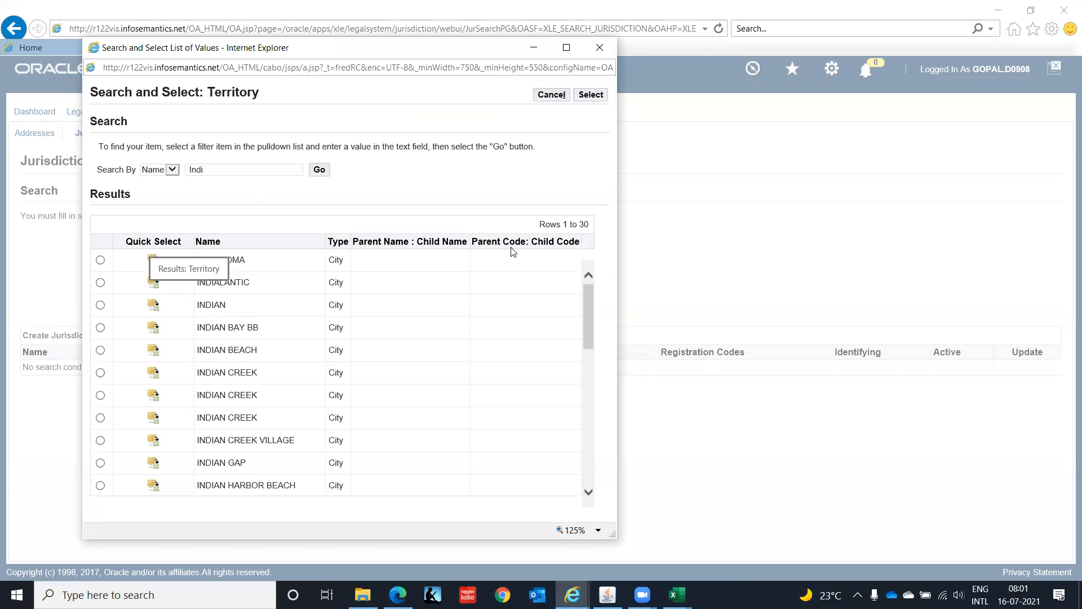
drag(587, 298, 598, 421)
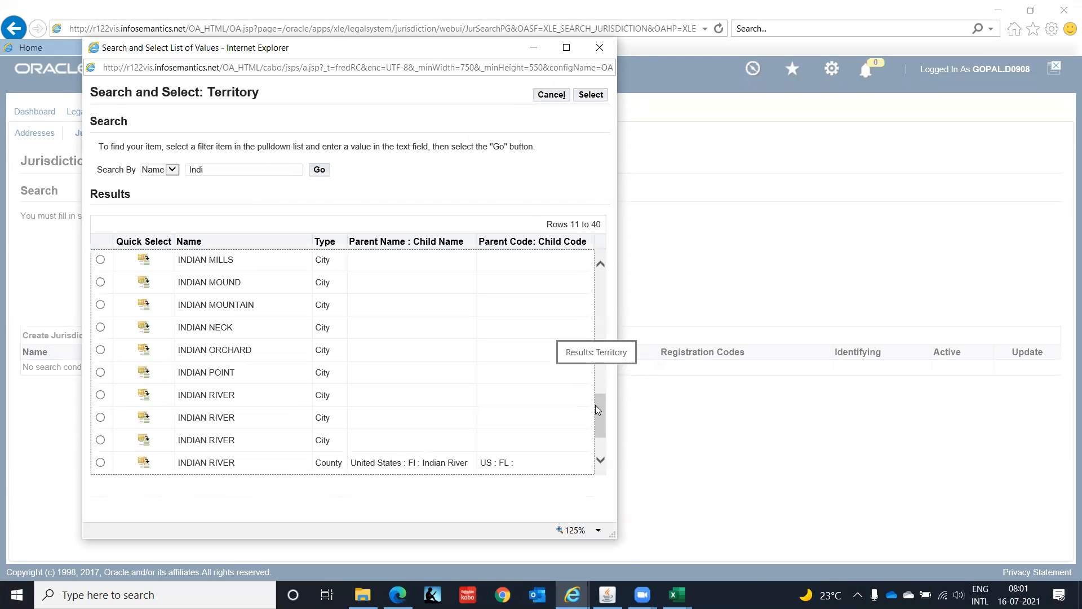
drag(596, 410, 597, 424)
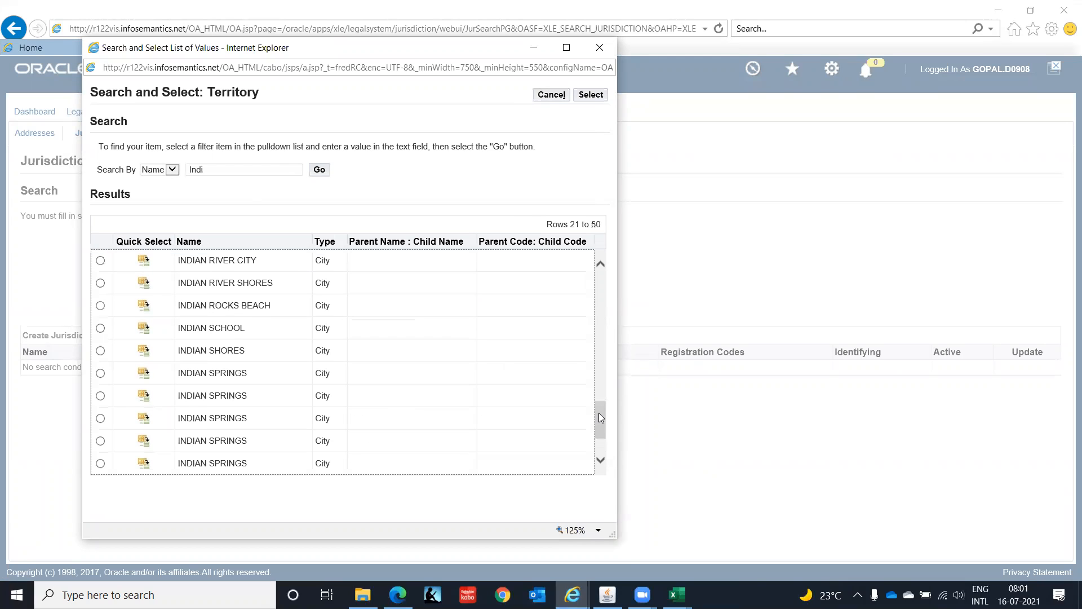
drag(599, 412, 600, 425)
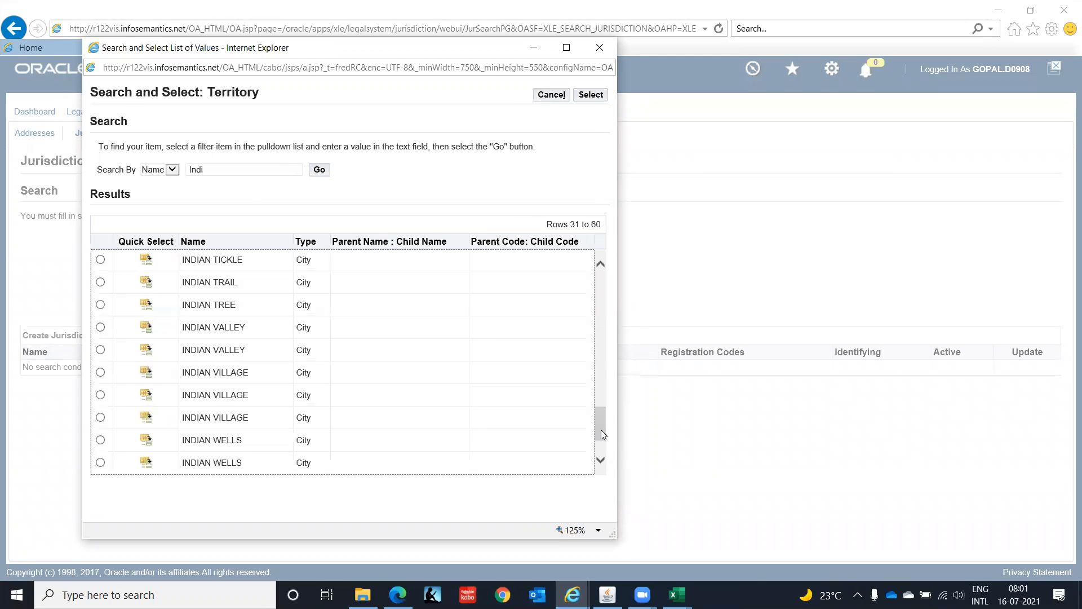
click(601, 460)
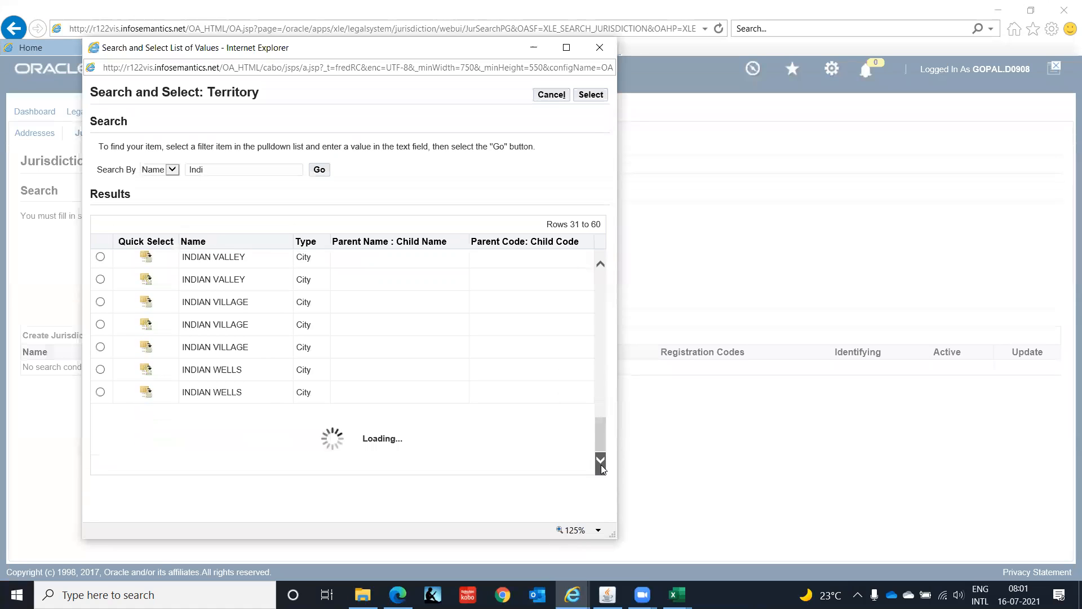
click(601, 49)
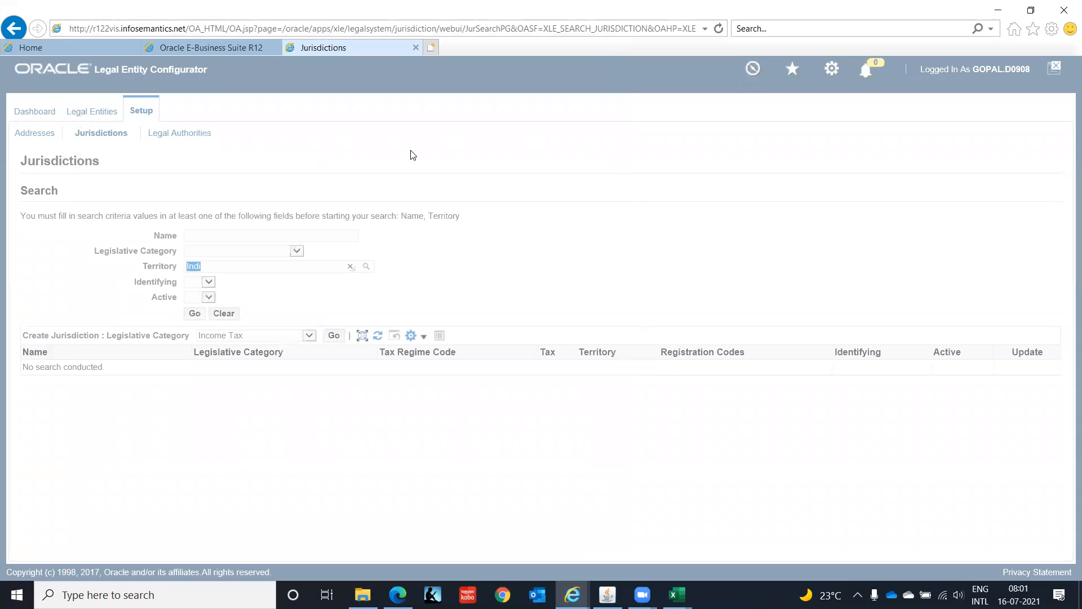
key(BackSpace)
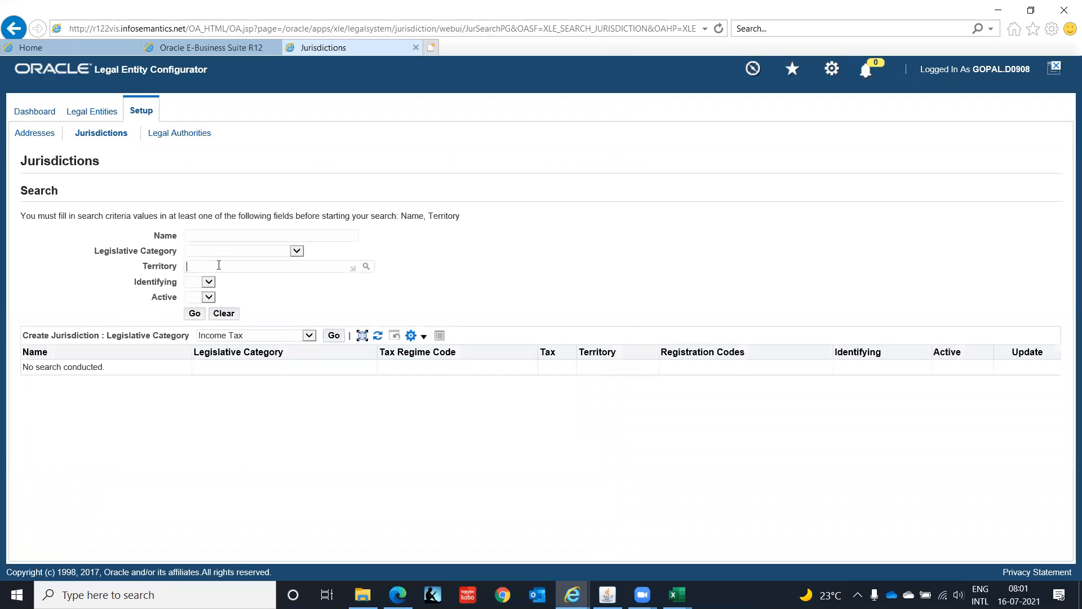
- Search the jurisdictions for the legislative category Income Tax and the territory INDIA
click(295, 250)
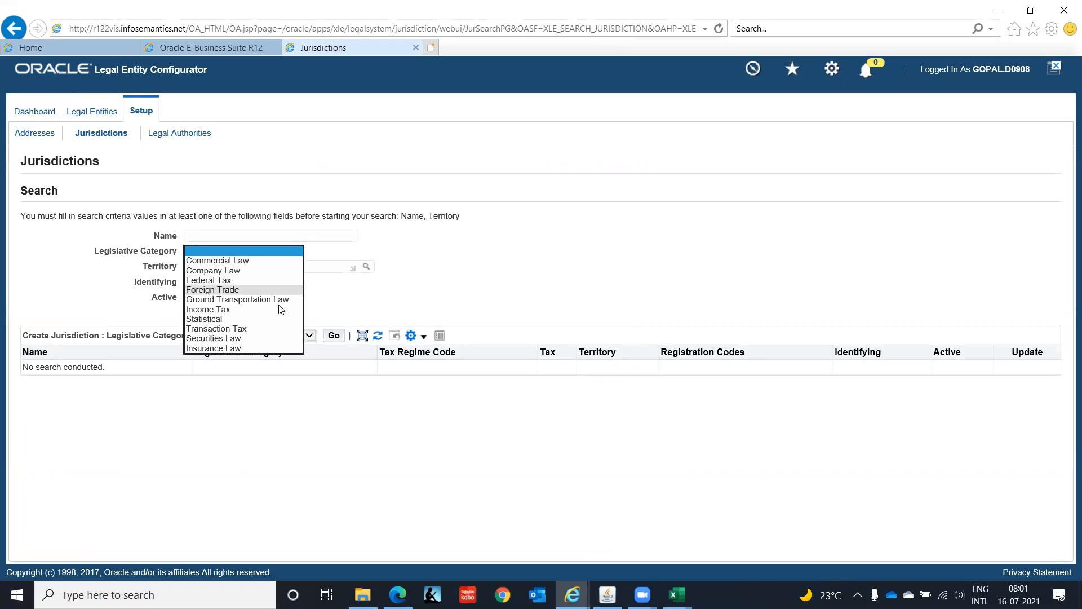
click(279, 308)
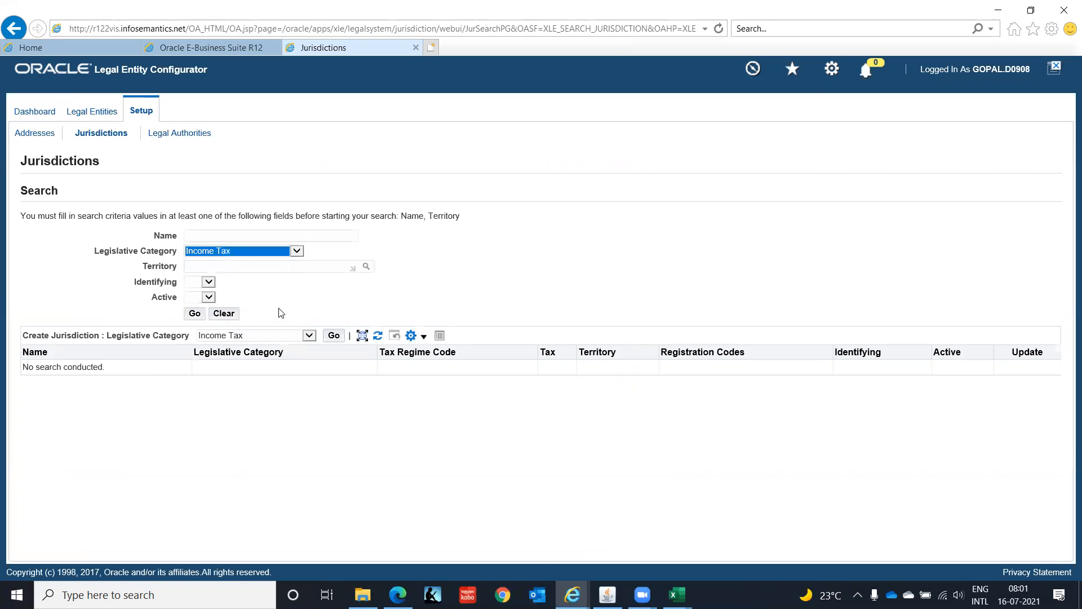
click(191, 316)
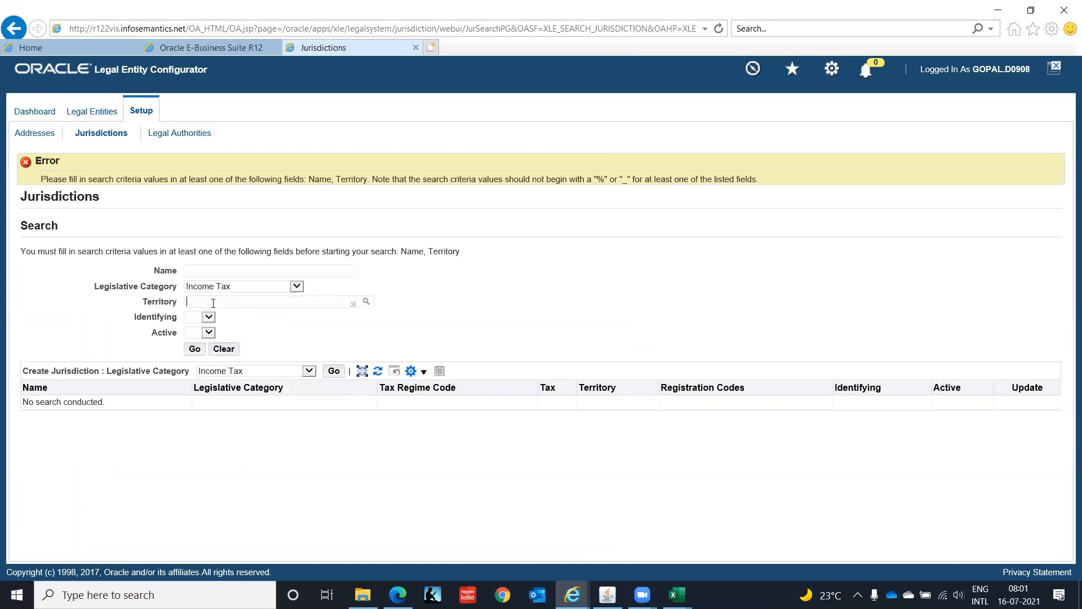
click(213, 304)
text(INDIA)
key(Tab)
click(193, 350)
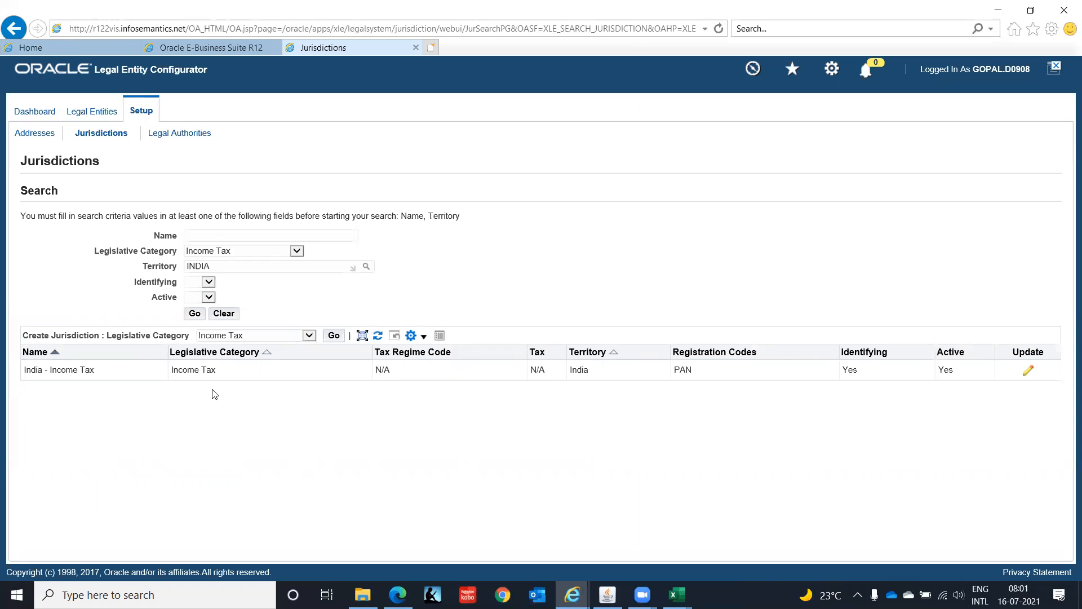
- Look through the legislative categories once more, then bring up the Legal Entities page
click(297, 251)
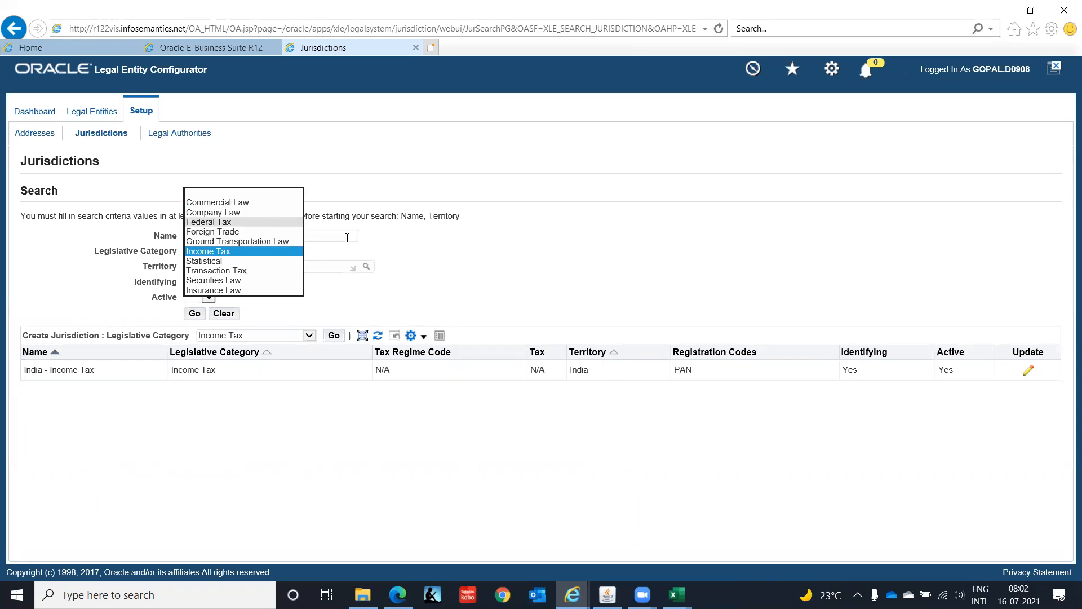
click(440, 256)
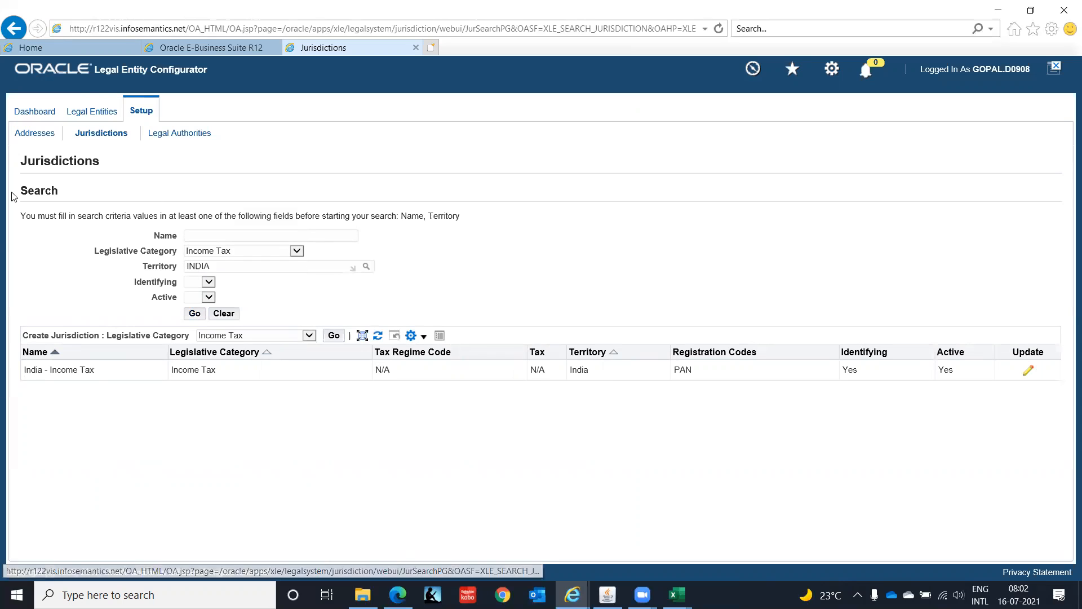
click(93, 112)
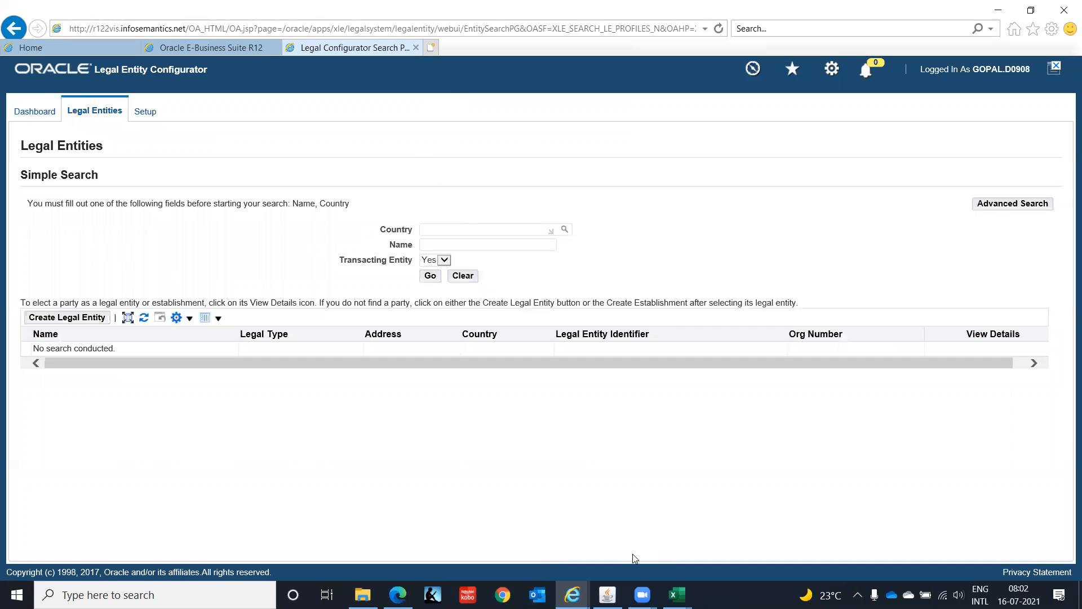
- Switch to Oracle Applications and change the responsibility to GL Super User, IT India
click(608, 595)
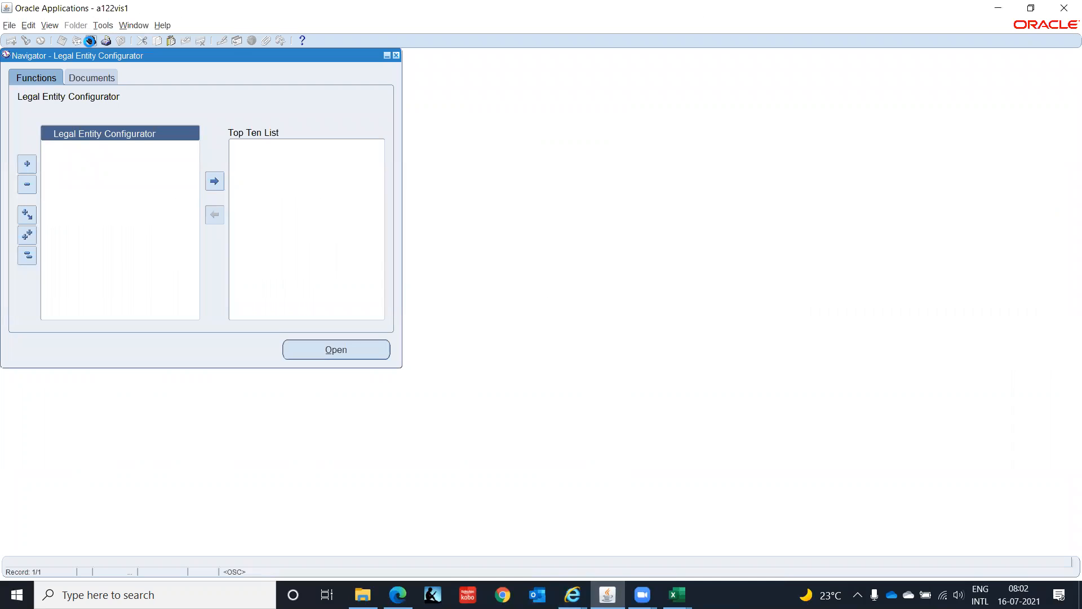
click(90, 40)
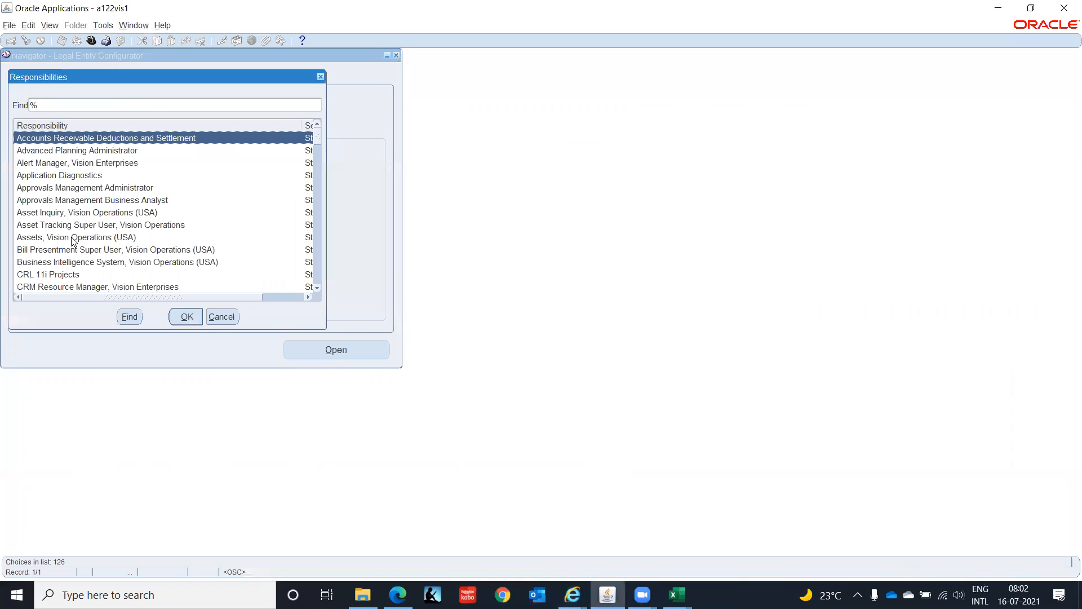
text(g)
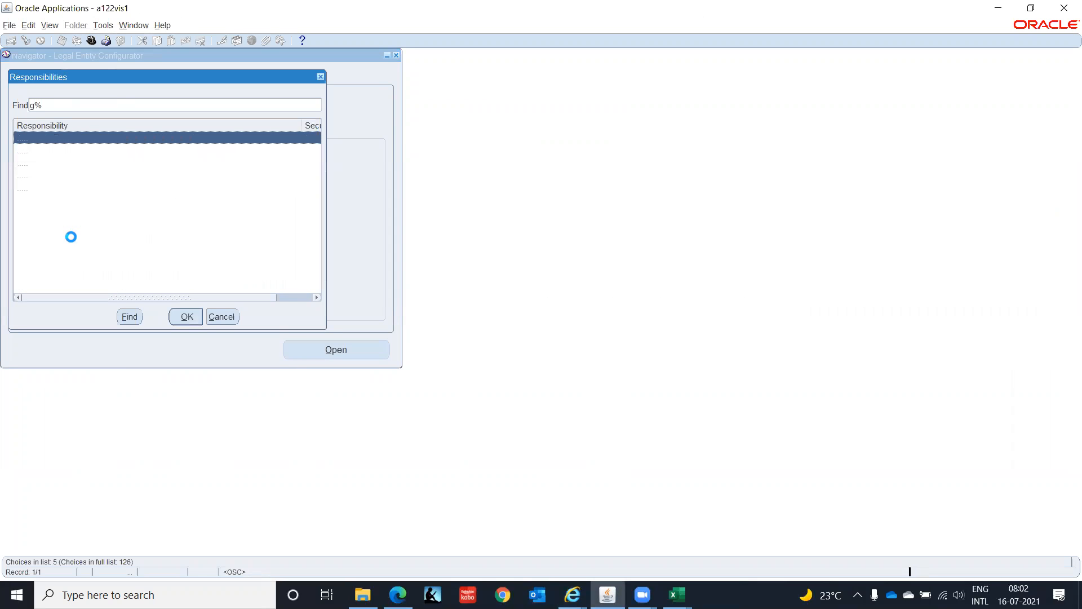
key(Return)
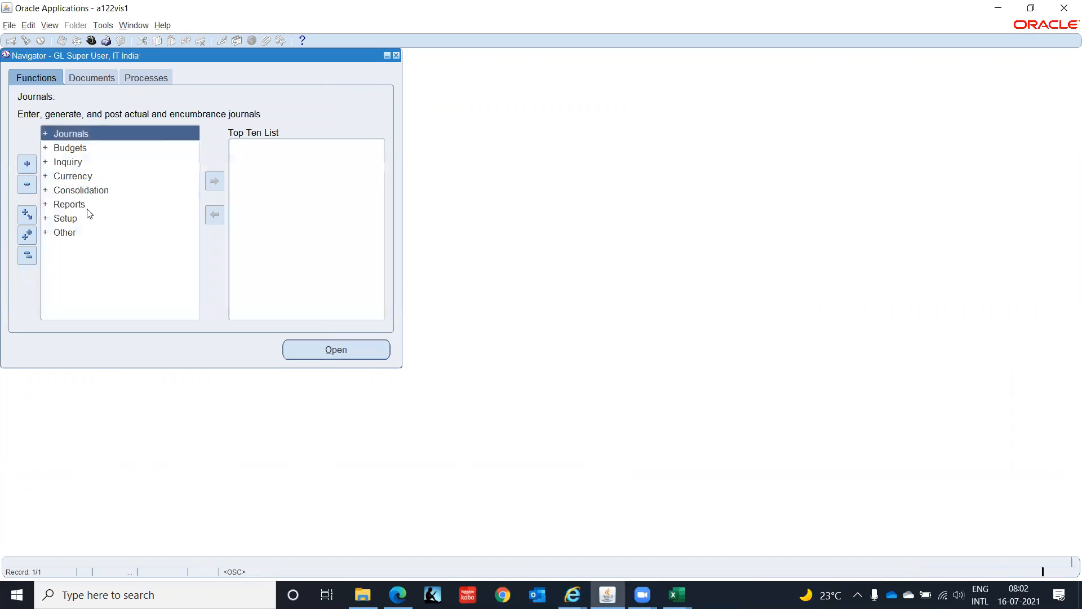
- Open the Accounting Setup Manager from the Financials setup functions
click(72, 219)
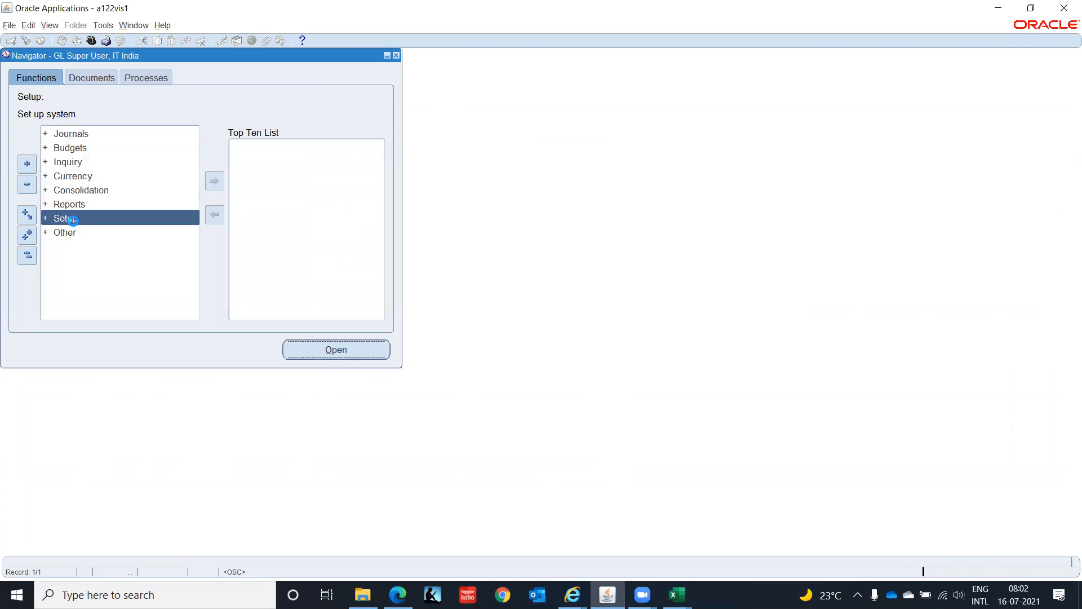
double_click(73, 221)
key(Return)
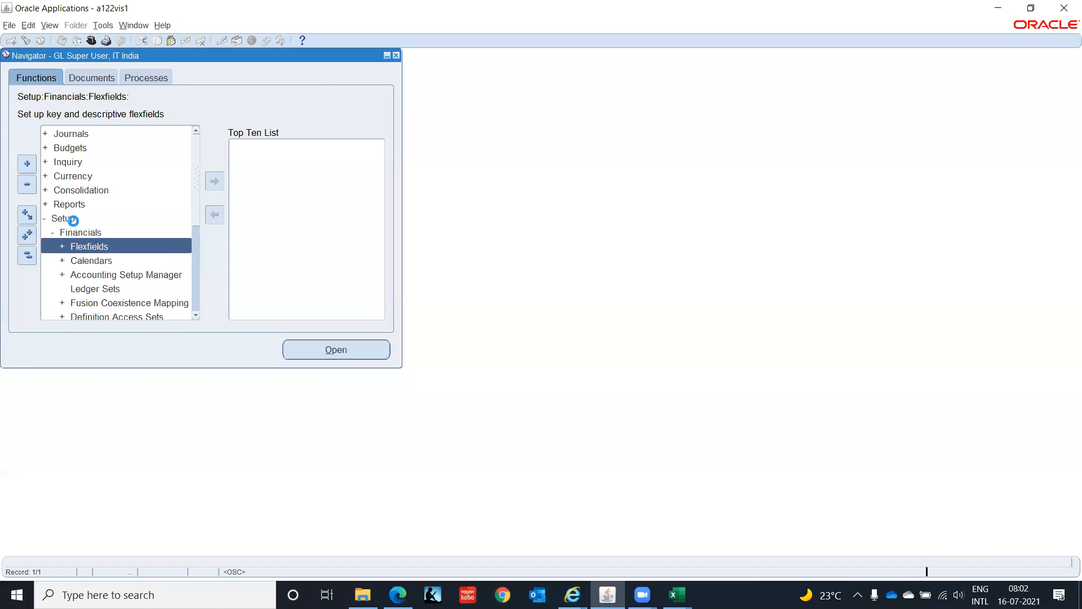
key(Down)
key(Down)
key(Return)
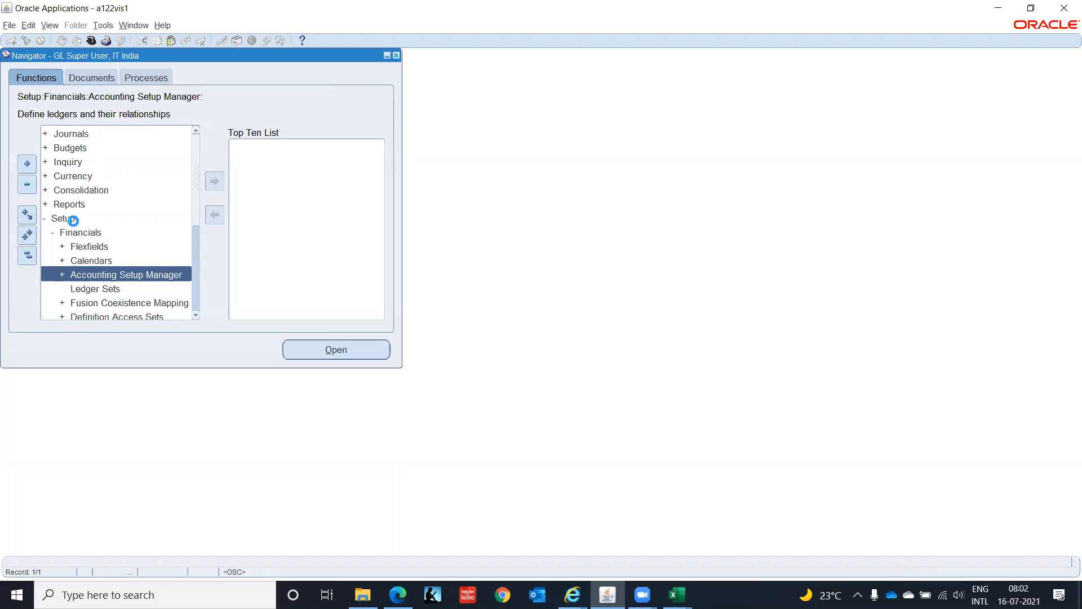
key(Return)
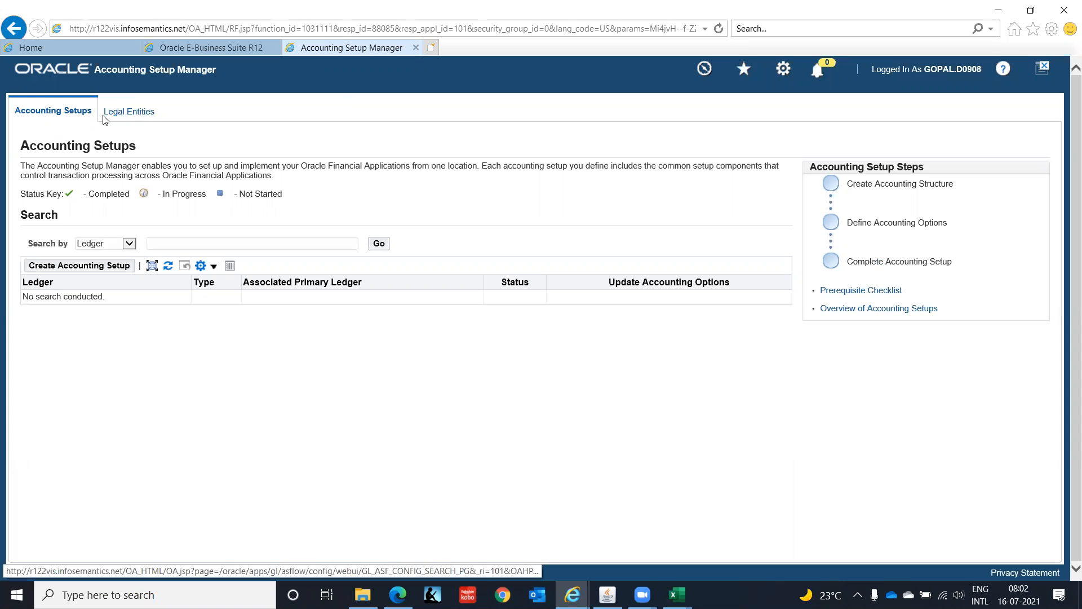
- Start creating a legal entity in the Accounting Setup Manager and set its territory to India
click(145, 112)
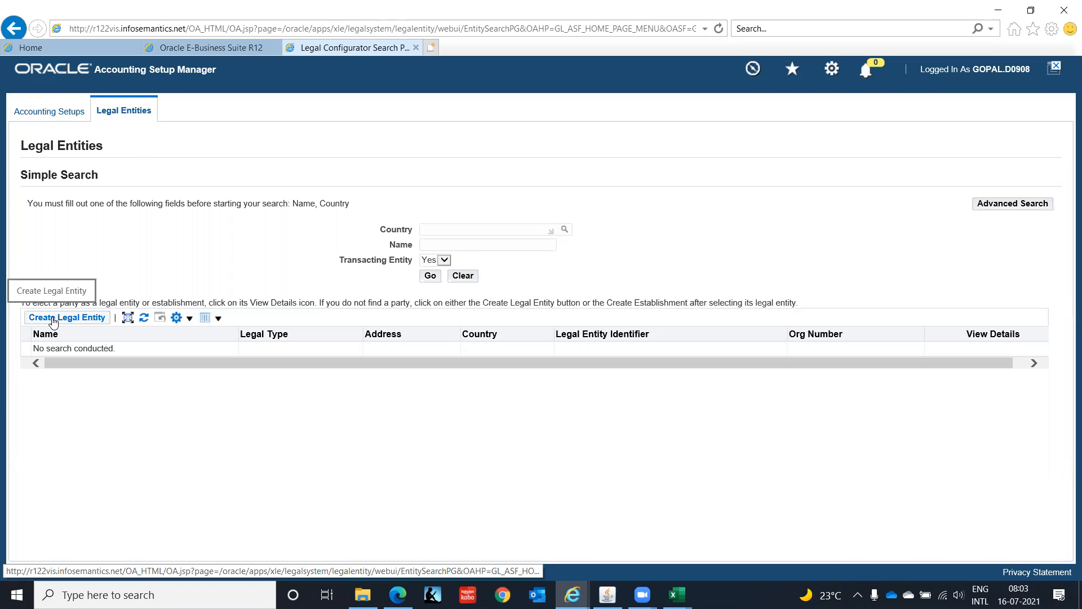
click(52, 319)
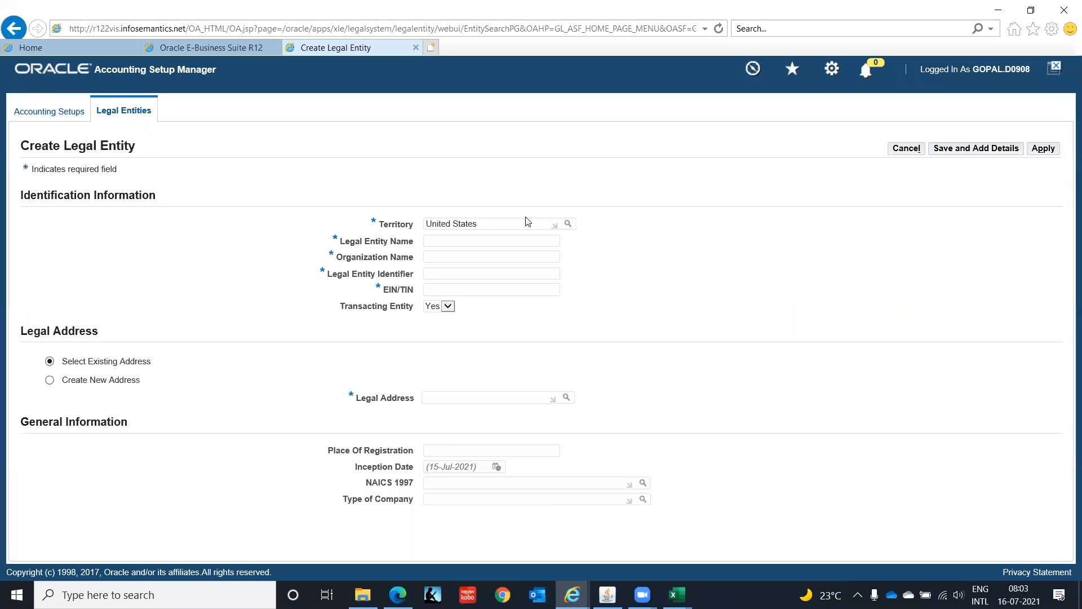
drag(523, 226, 361, 226)
text(India)
key(Tab)
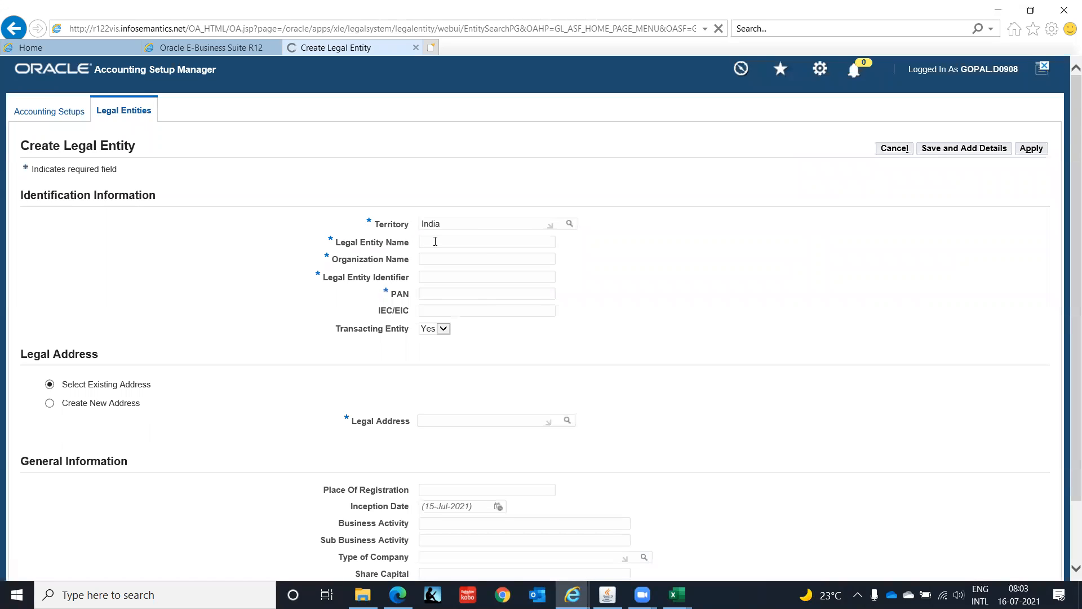
- Enter IT Private Limited as both the legal entity name and organization name, with legal entity identifier IT0000001
text(IT Private Limited)
key(Tab)
text(IT P)
text(rivate )
text(Limited)
text(T)
text(0000001)
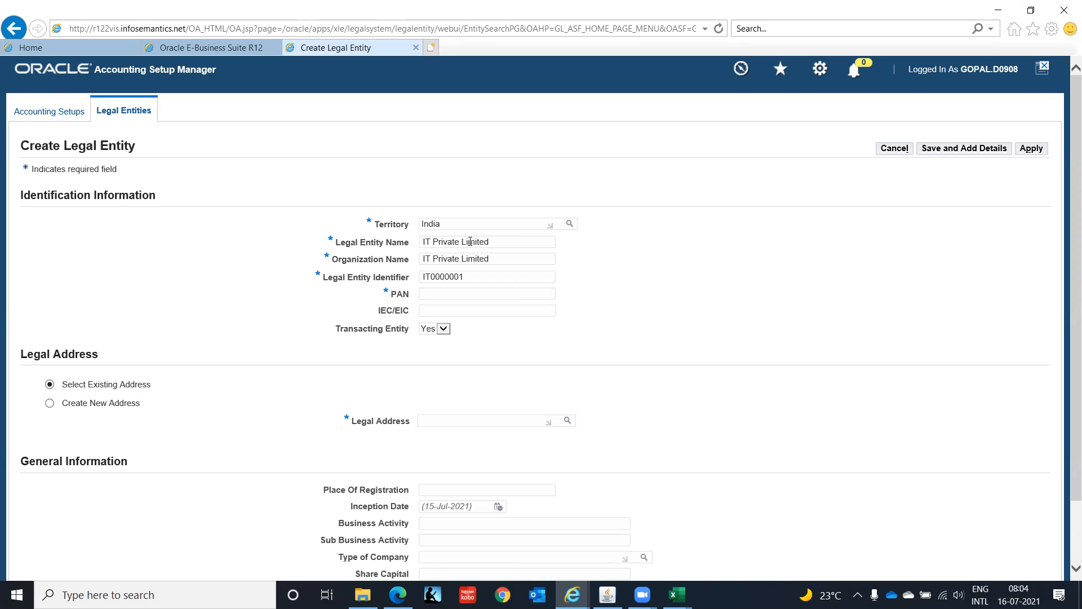
- Enter the legal entity's PAN
text(XXXXX0001C)
- Try to find an existing legal address for the entity by searching for IT Ind
scroll(1066, 243, down, 3)
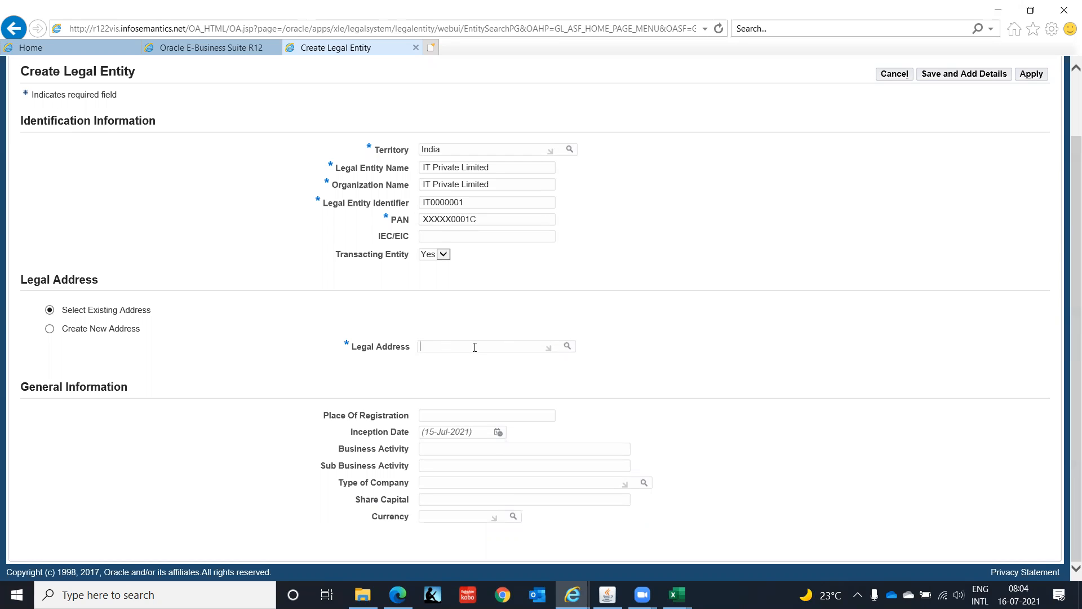
text(IT Ind)
key(Tab)
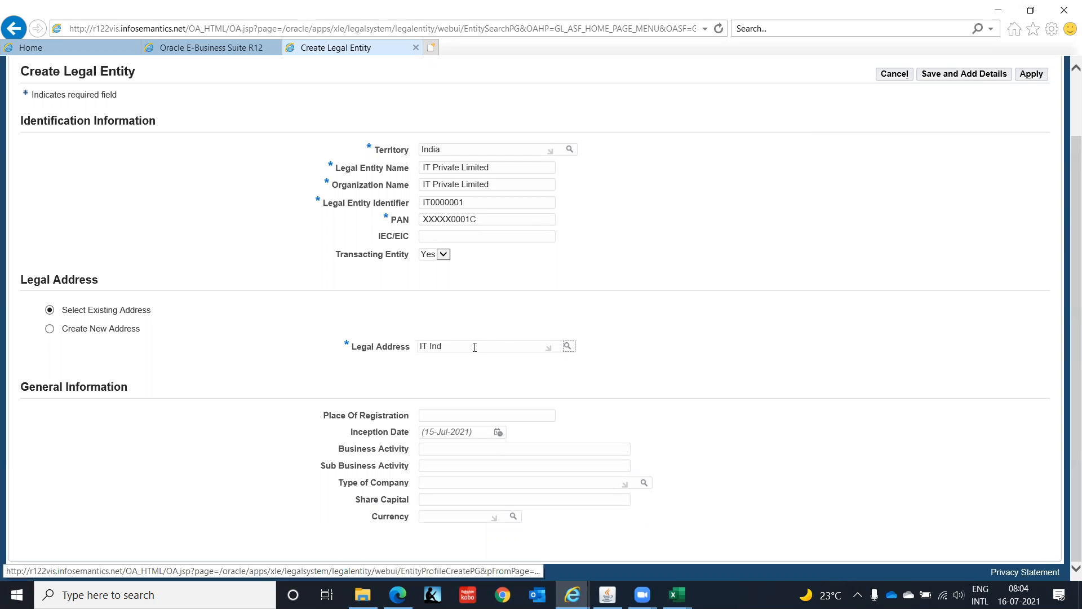
key(Return)
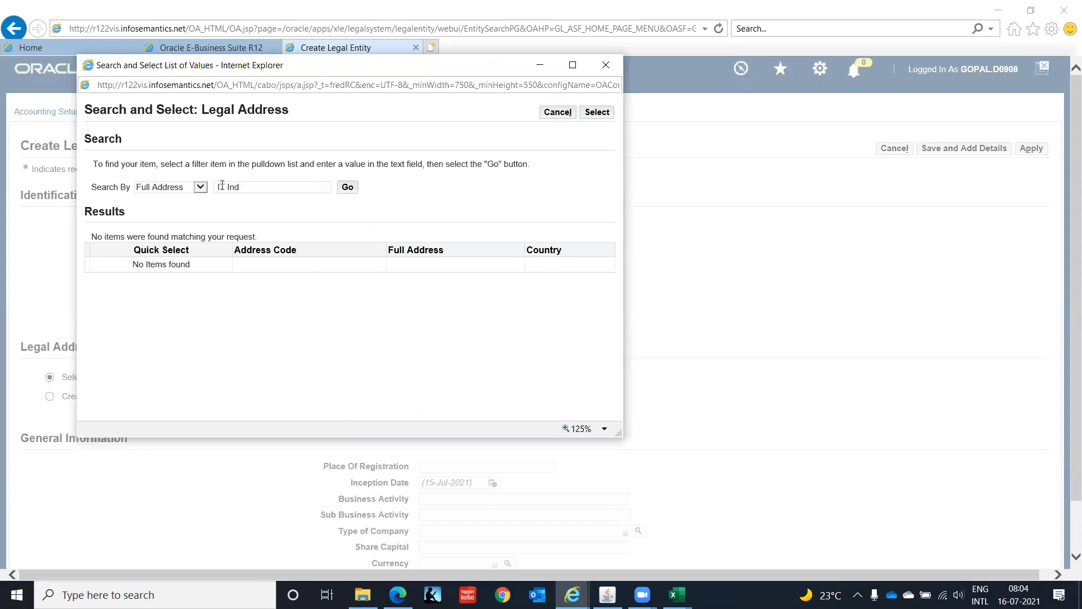
- Search the legal addresses by Address Line 1 for Ambit IT Park and choose the IT India - Chennai address
click(200, 189)
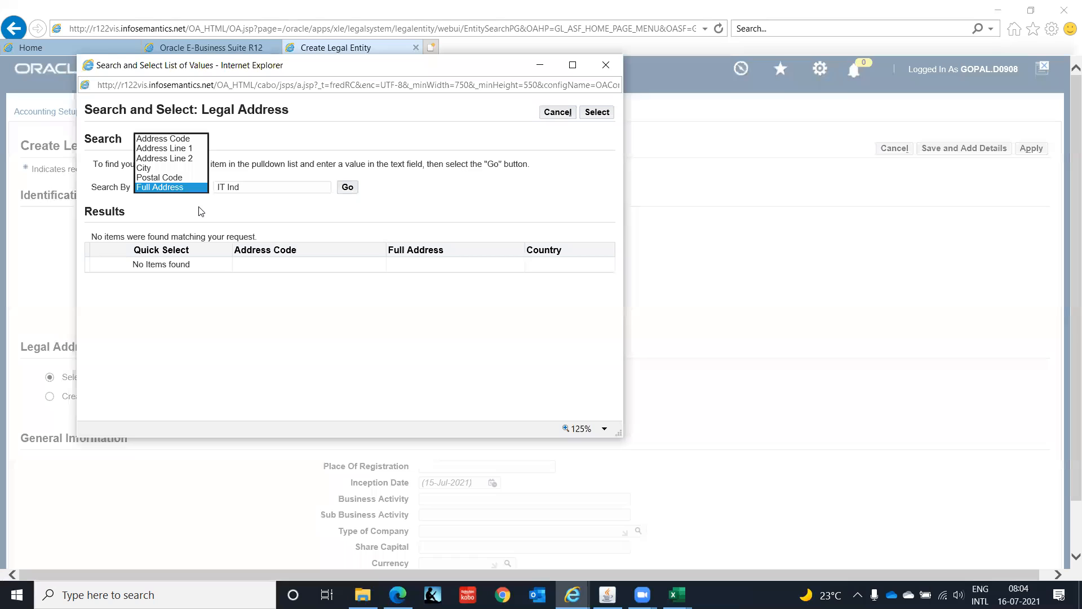
click(184, 149)
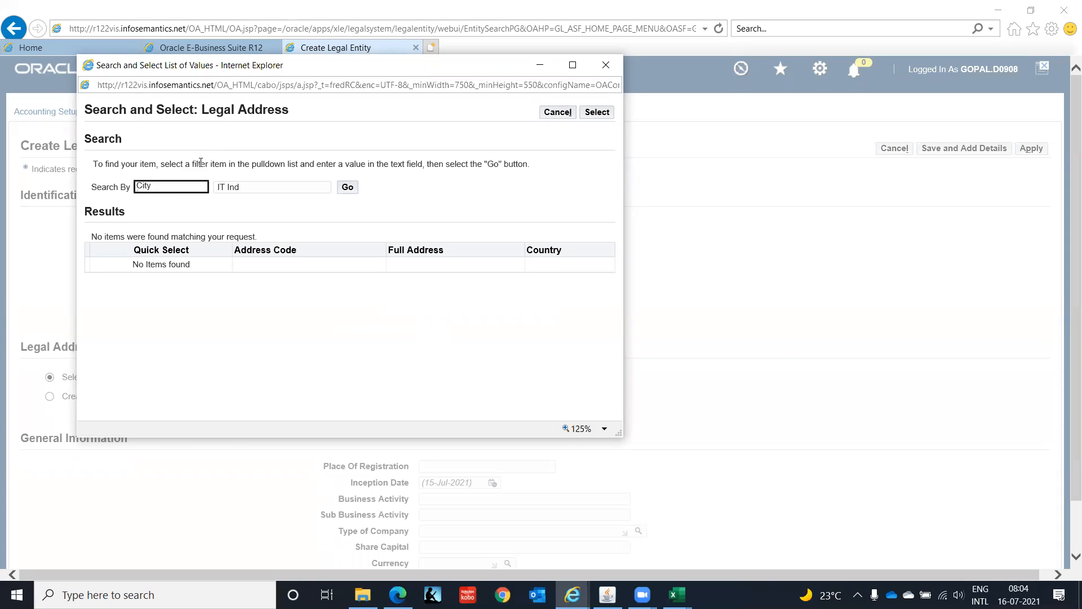
key(Tab)
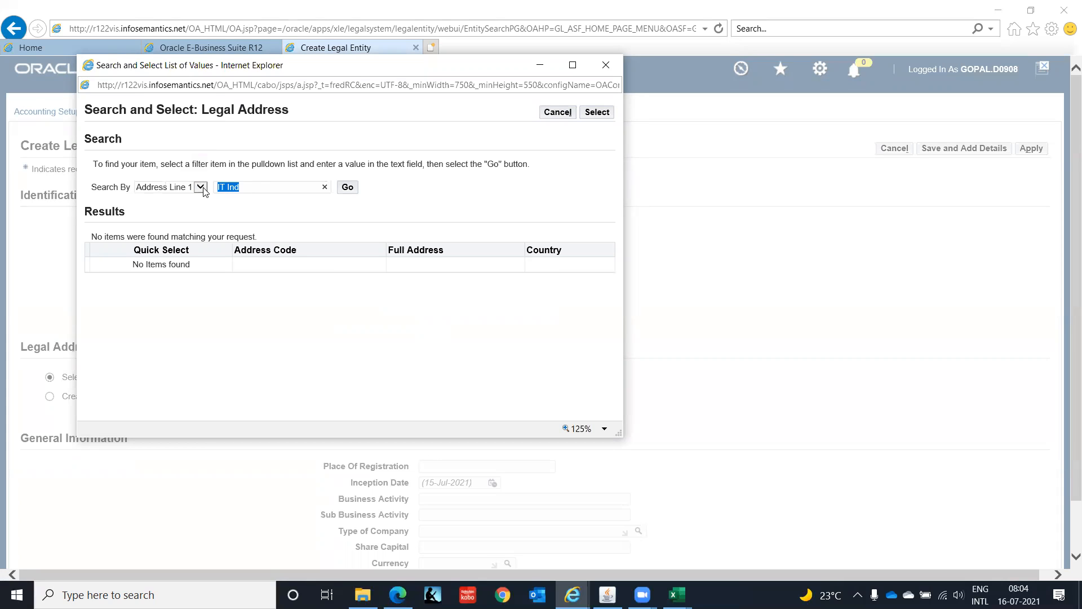
text(Ambit It Park)
click(346, 193)
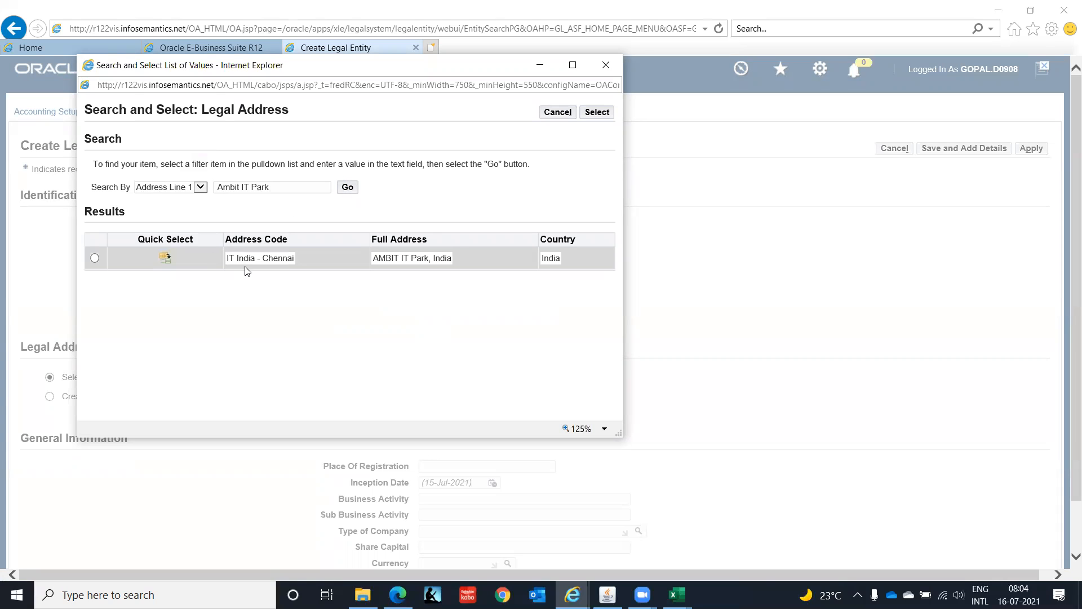
click(165, 260)
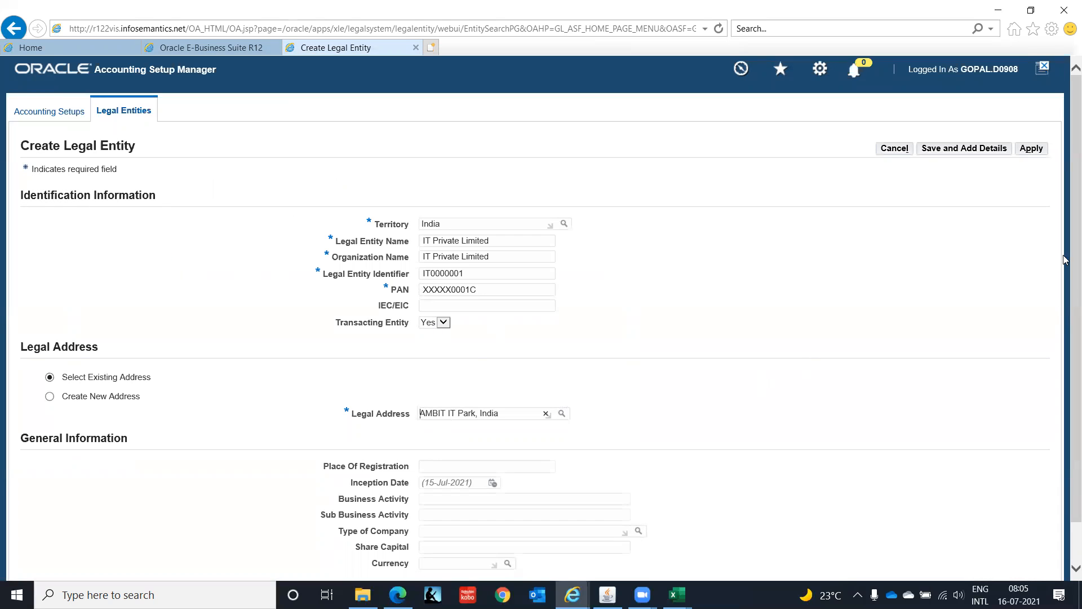
- Set the place of registration to Chennai and the currency to INR in the general information
scroll(1065, 365, down, 2)
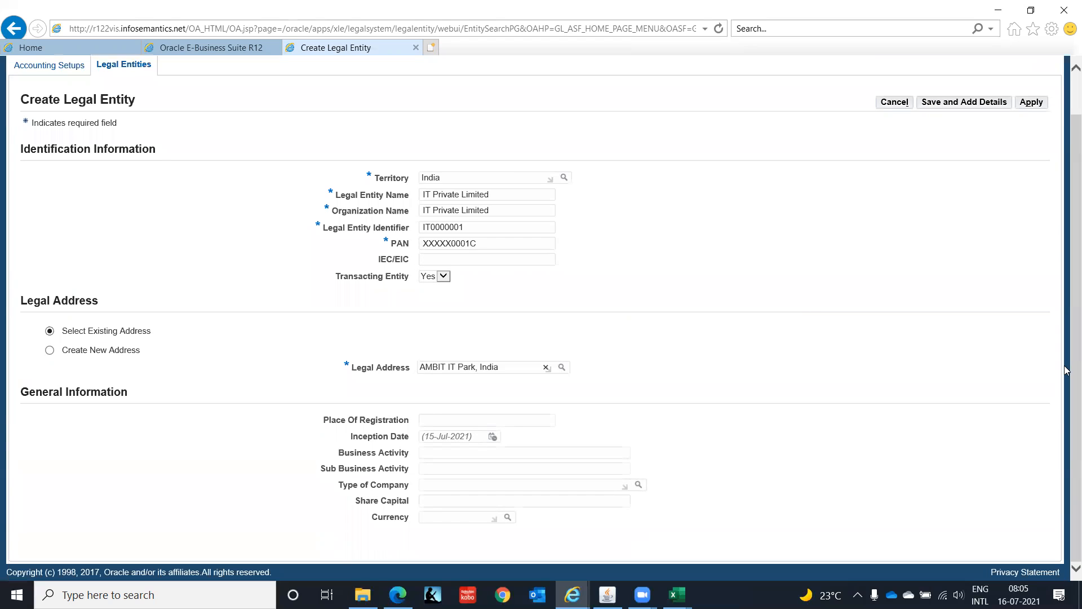
click(466, 421)
text(Chennai)
key(Tab)
click(445, 517)
text(INR)
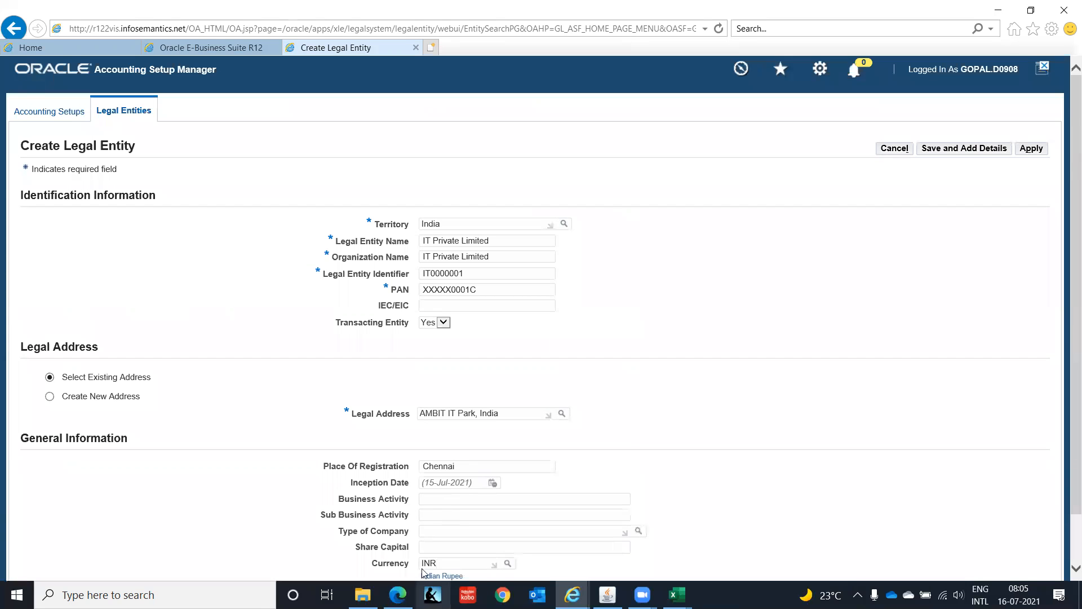
- Set the share capital to 100000000 and save the legal entity to continue with its details
click(442, 544)
text(100000000)
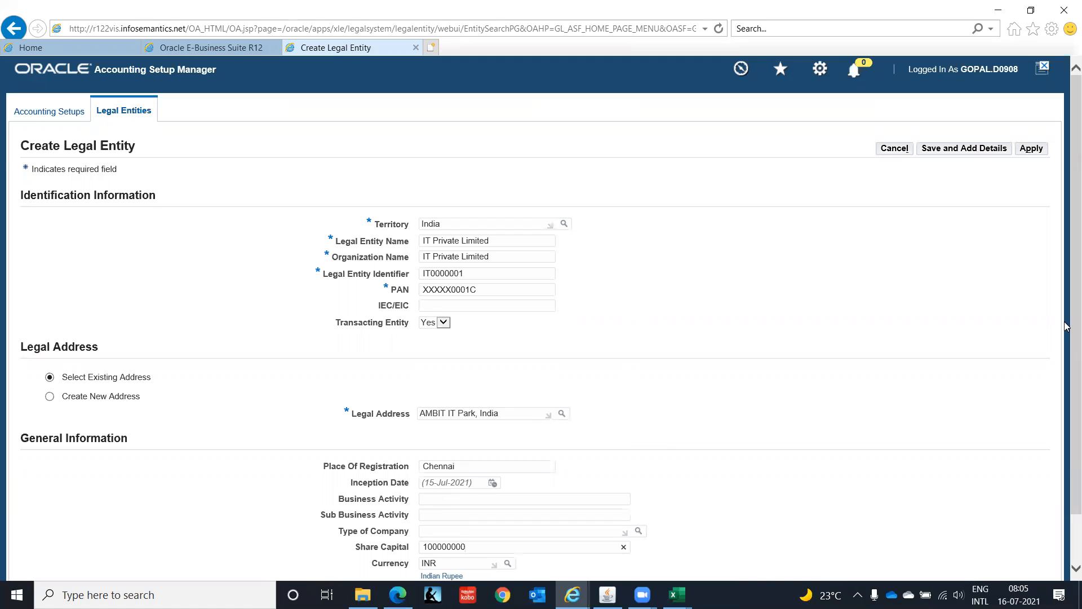
scroll(1066, 265, down, 1)
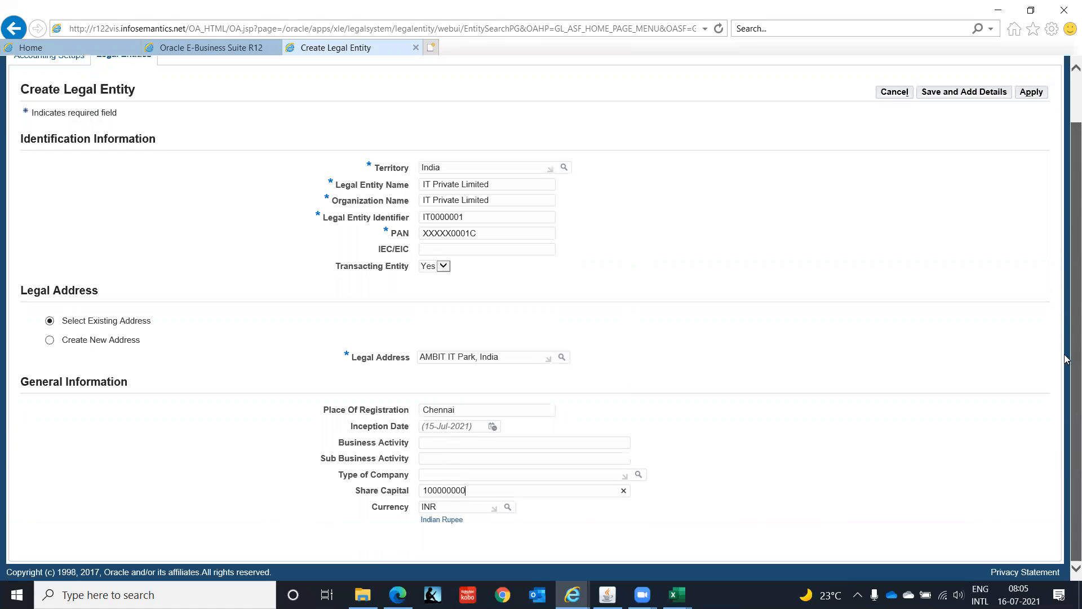
click(975, 93)
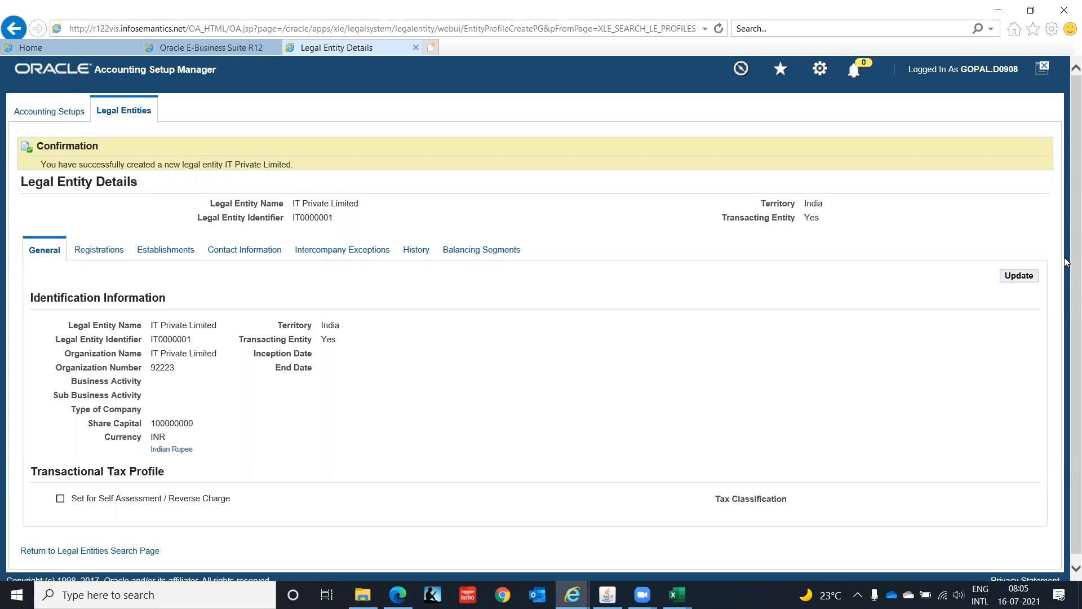
- Review the general details, registrations and establishments of the IT Private Limited legal entity
scroll(1065, 297, down, 1)
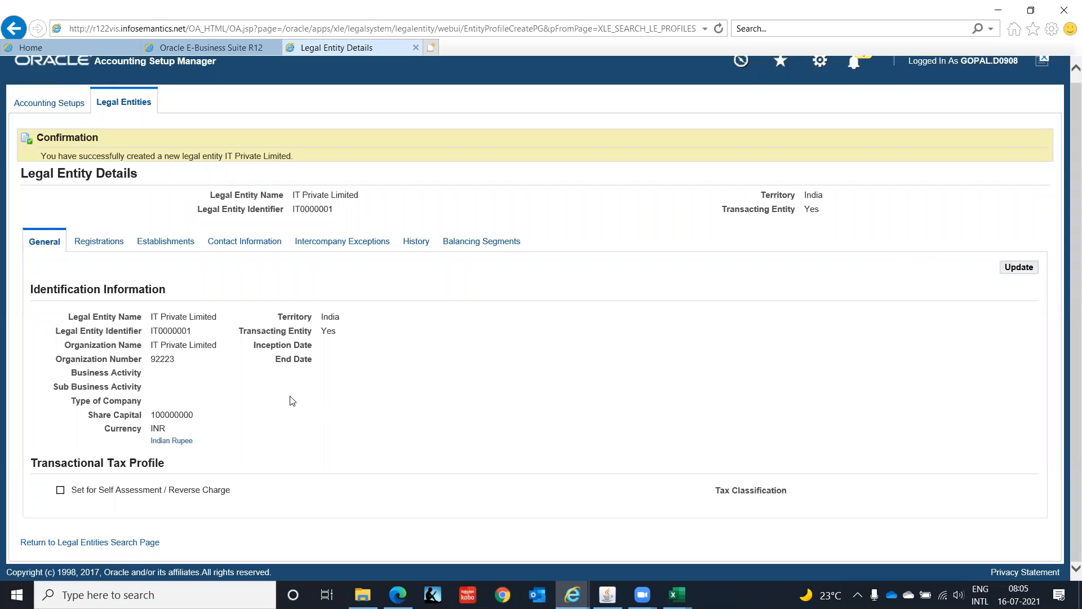
click(103, 246)
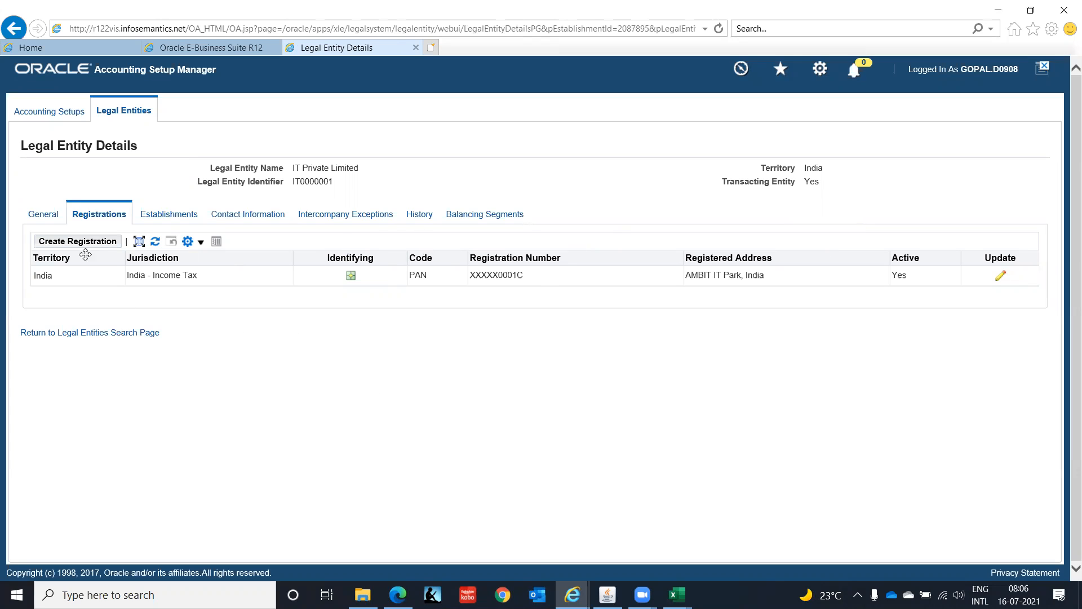
click(166, 215)
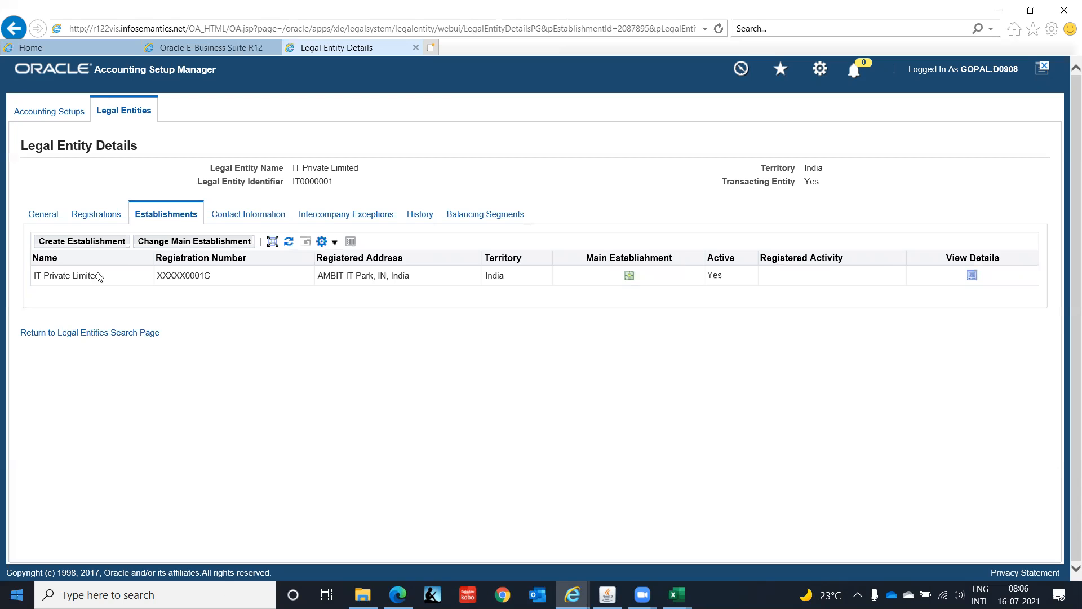
- Close the legal entity details page and reopen the Accounting Setup Manager at the legal entities search
click(254, 220)
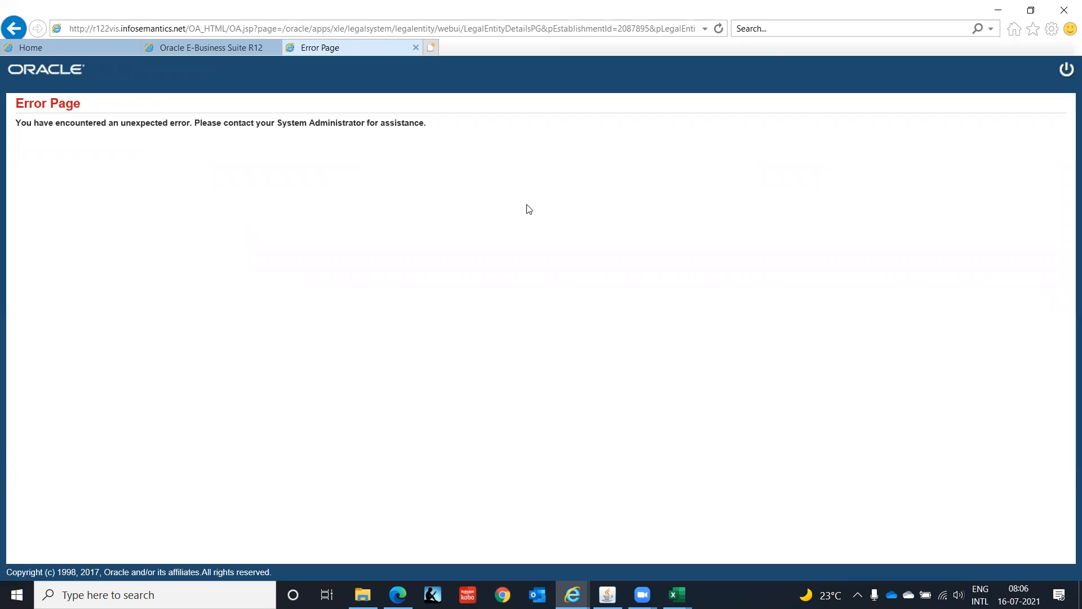
click(416, 48)
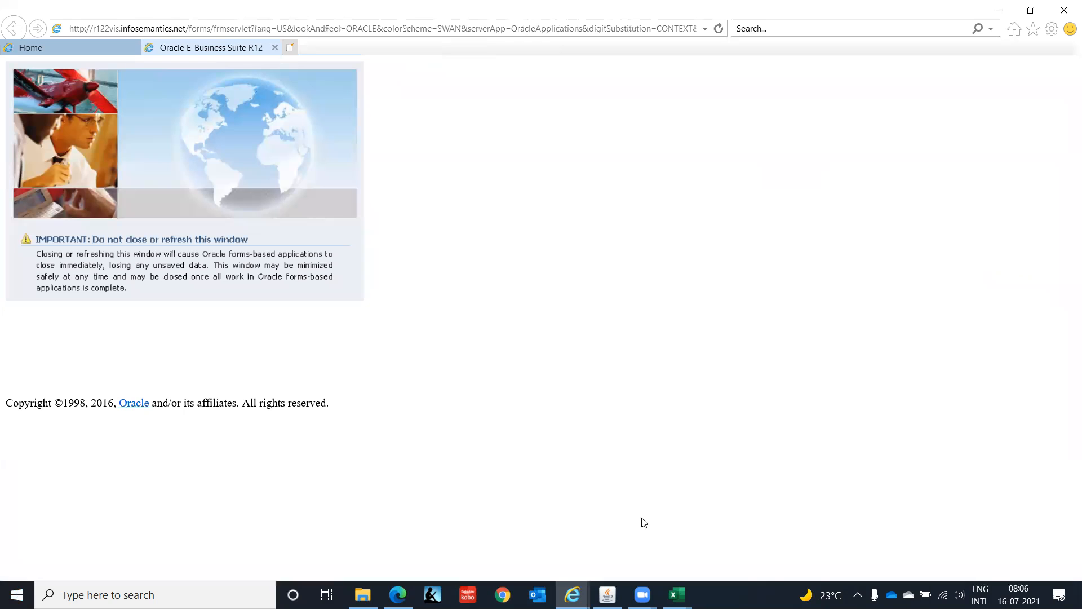
click(608, 595)
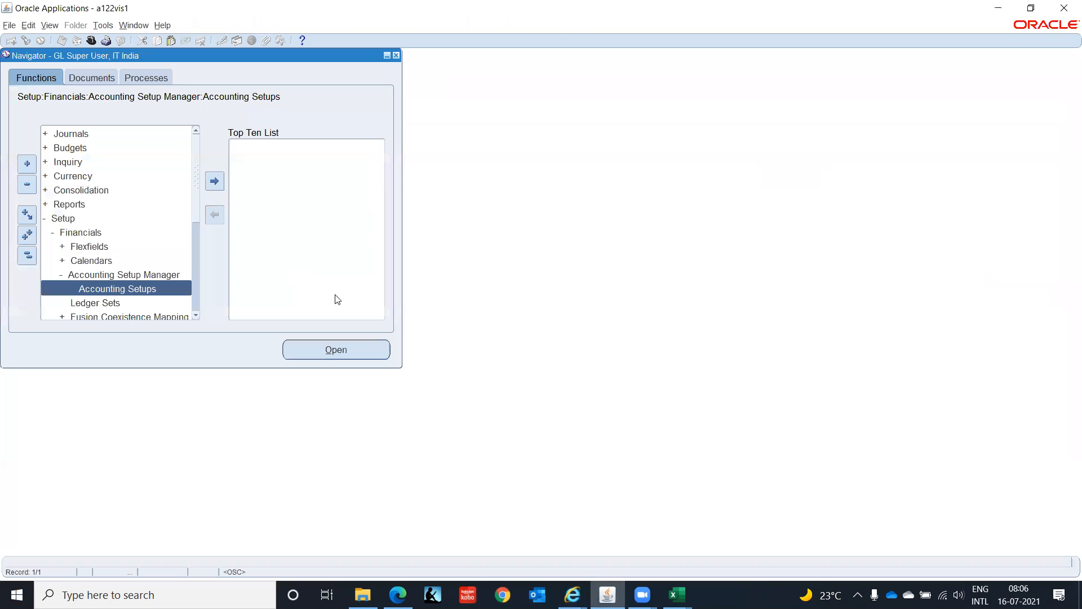
double_click(175, 289)
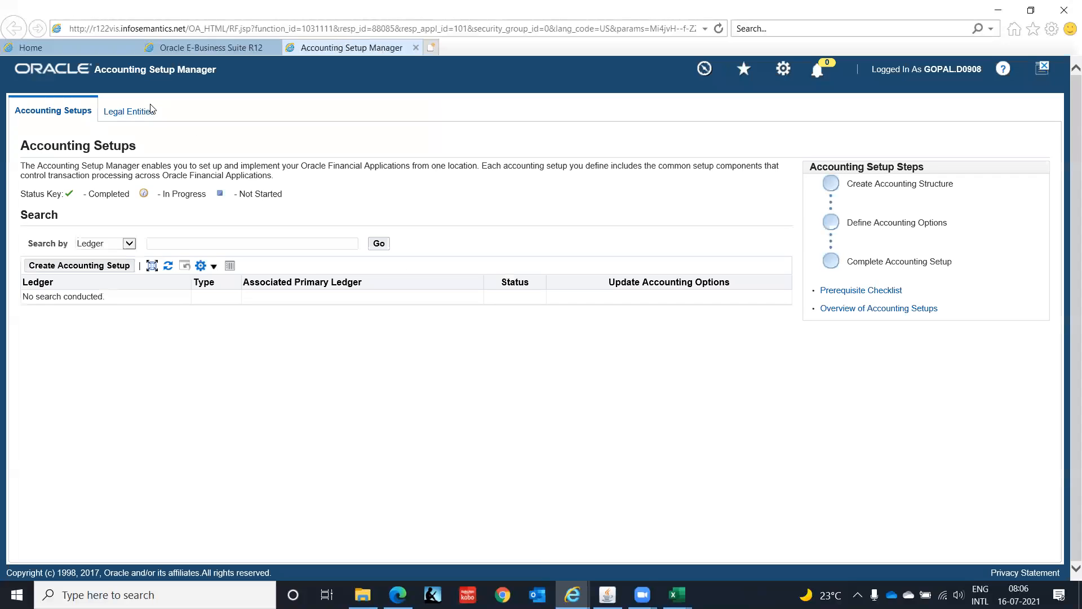
click(144, 112)
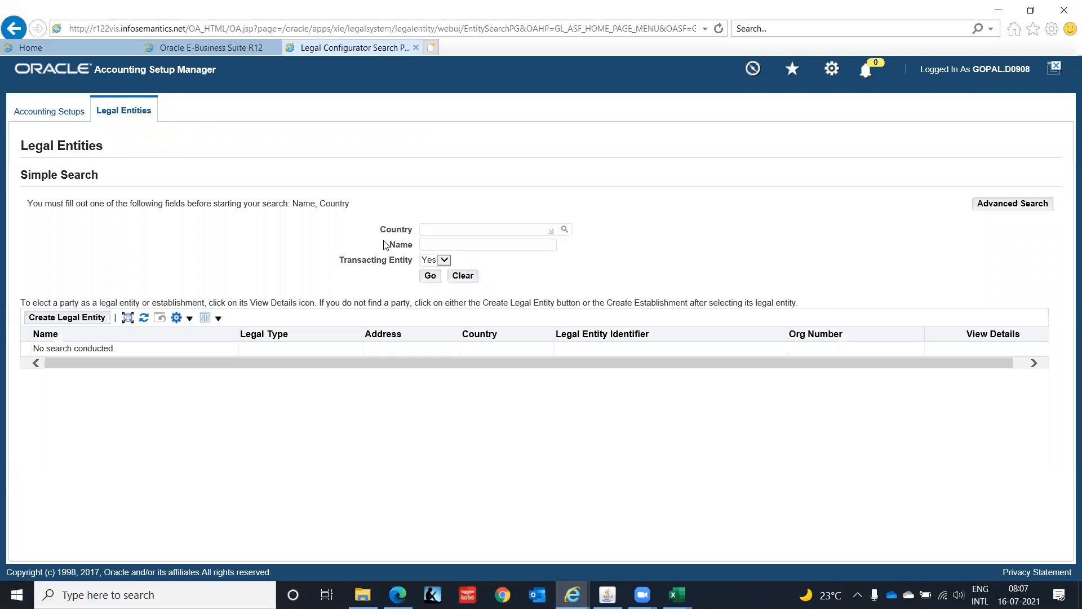
- Search the legal entities with country India and name IT Private Limited
text(India)
click(437, 244)
text(IT Erivate Limi)
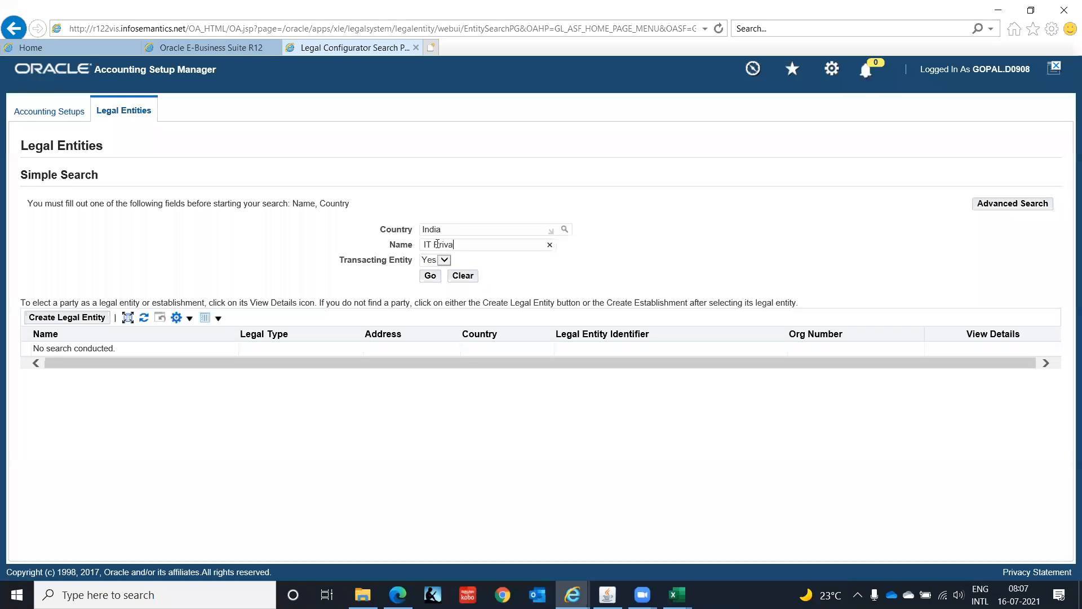
text(ted)
key(Tab)
click(430, 275)
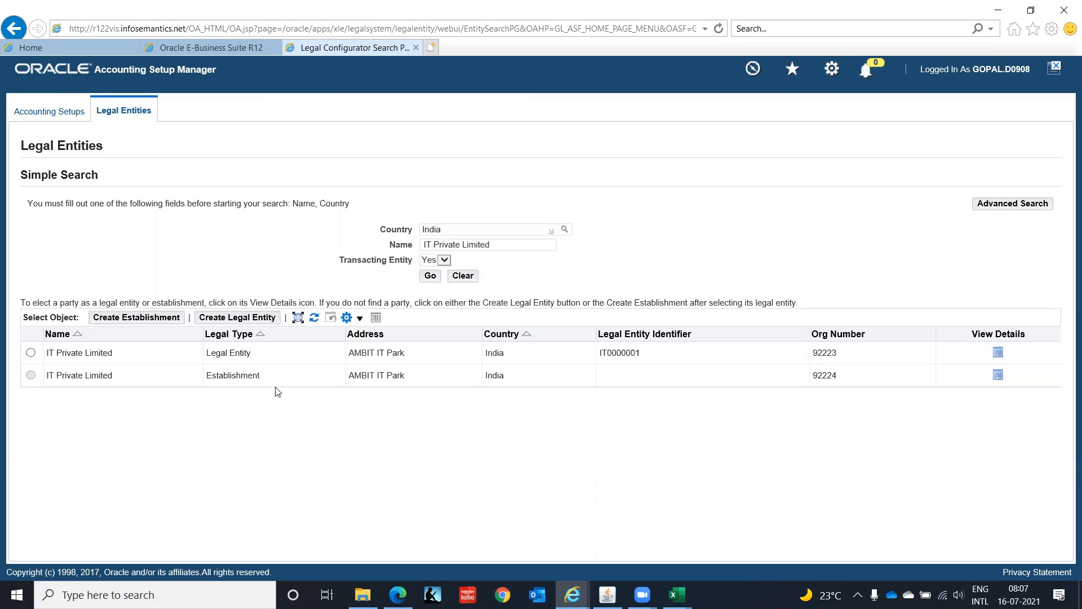
- Switch to the New Microsoft Excel Worksheet workbook in Excel and review the Ledger, Operating Unit and Inventory Org rows of the multi-org table
mouse_move(676, 595)
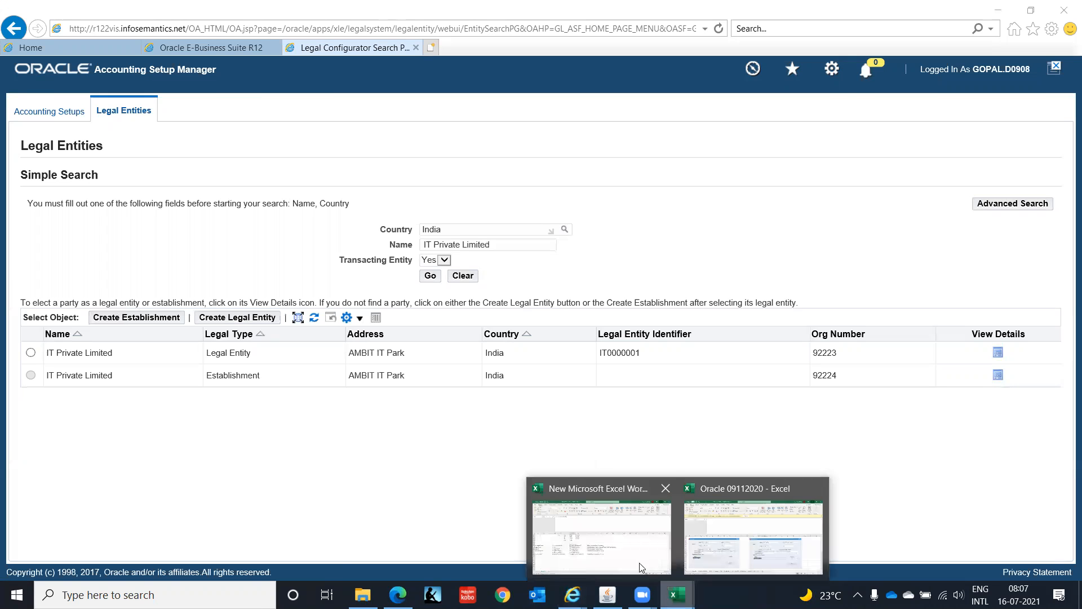
click(623, 548)
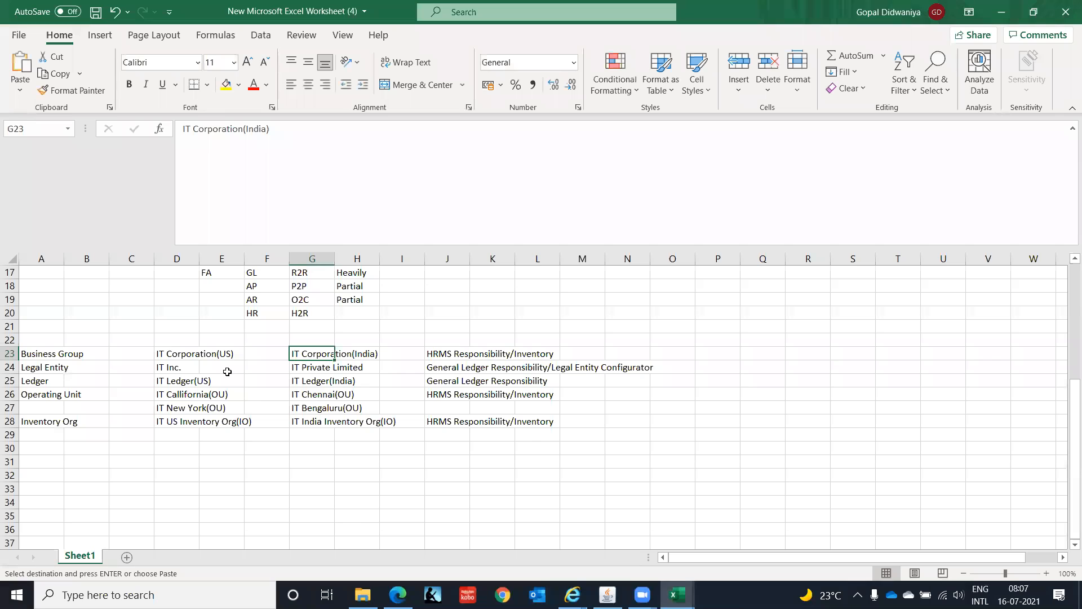
click(35, 384)
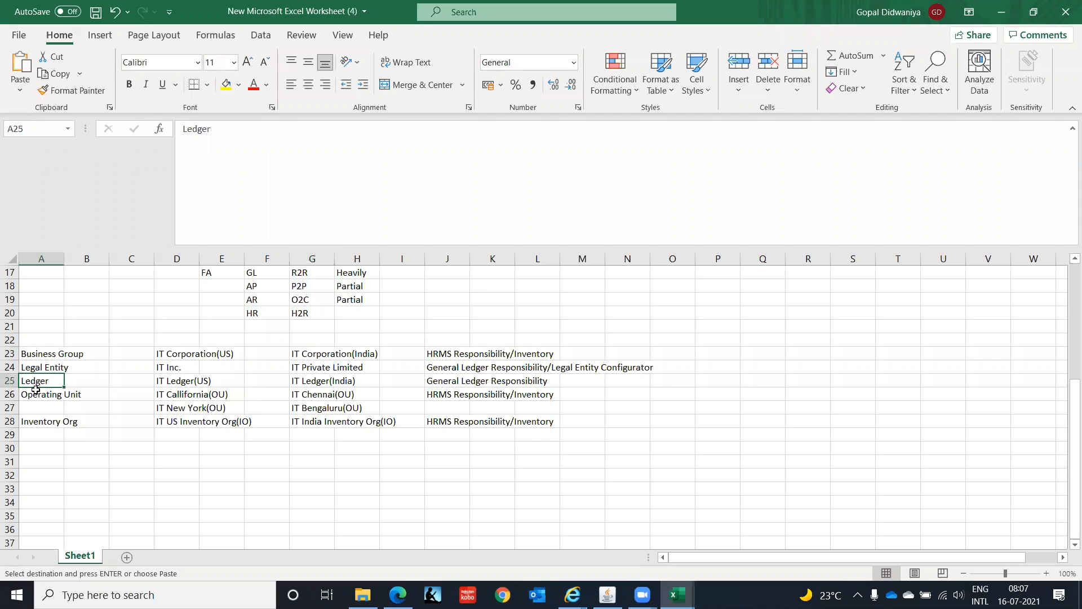
click(35, 396)
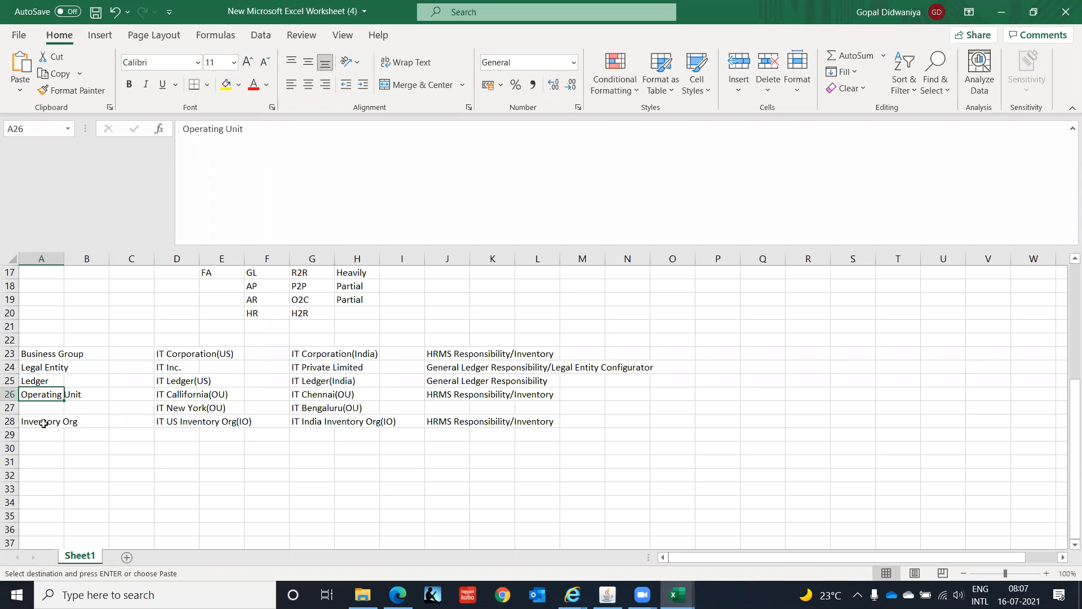
click(45, 422)
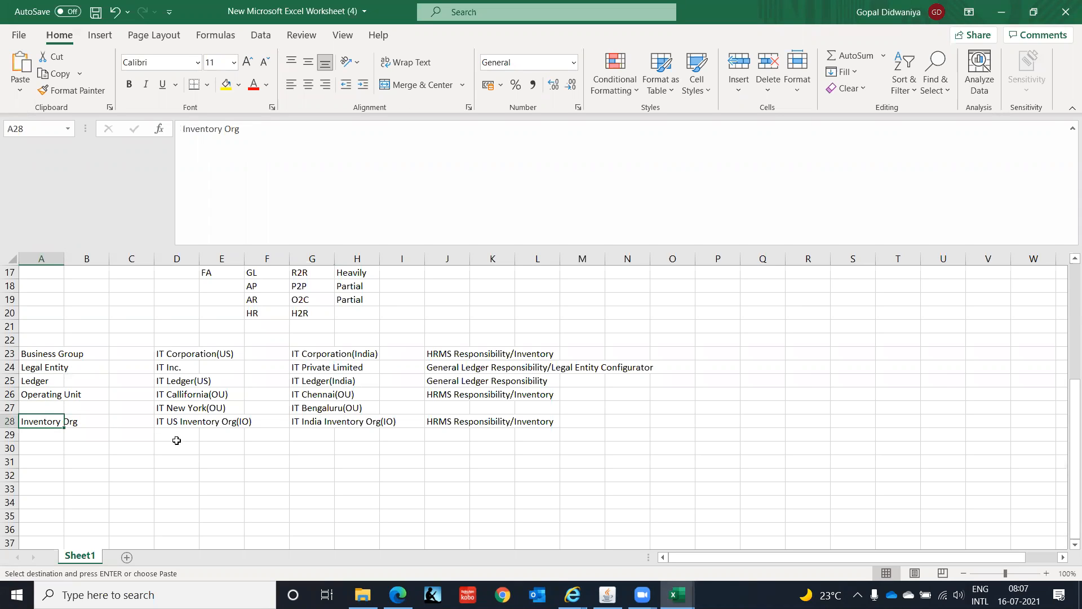
click(35, 383)
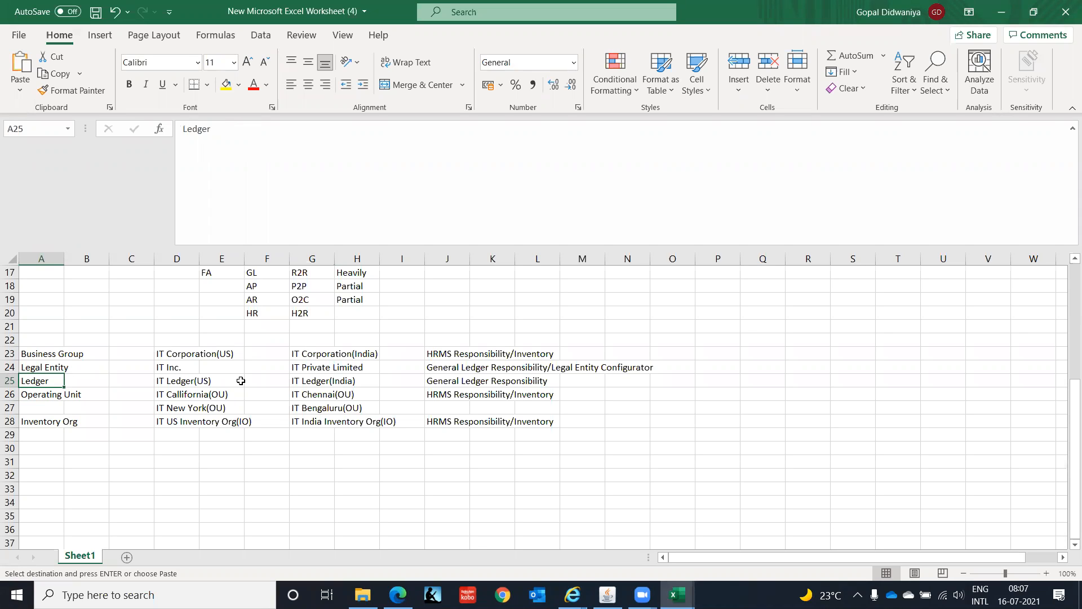
- Enter the heading Ledger in cell A31 and make it bold and underlined
click(51, 461)
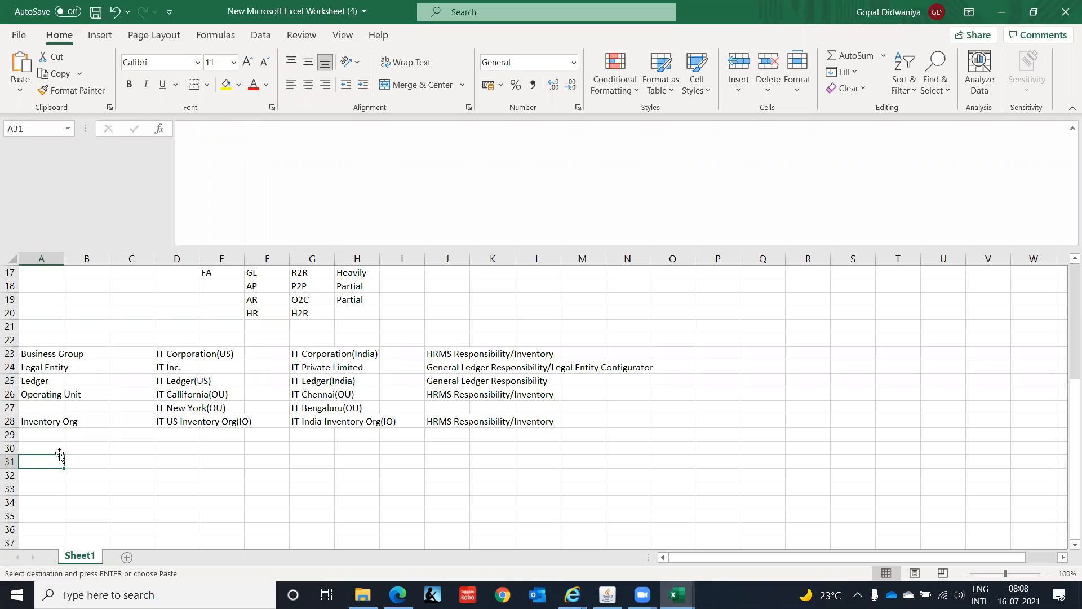
text(Ledger)
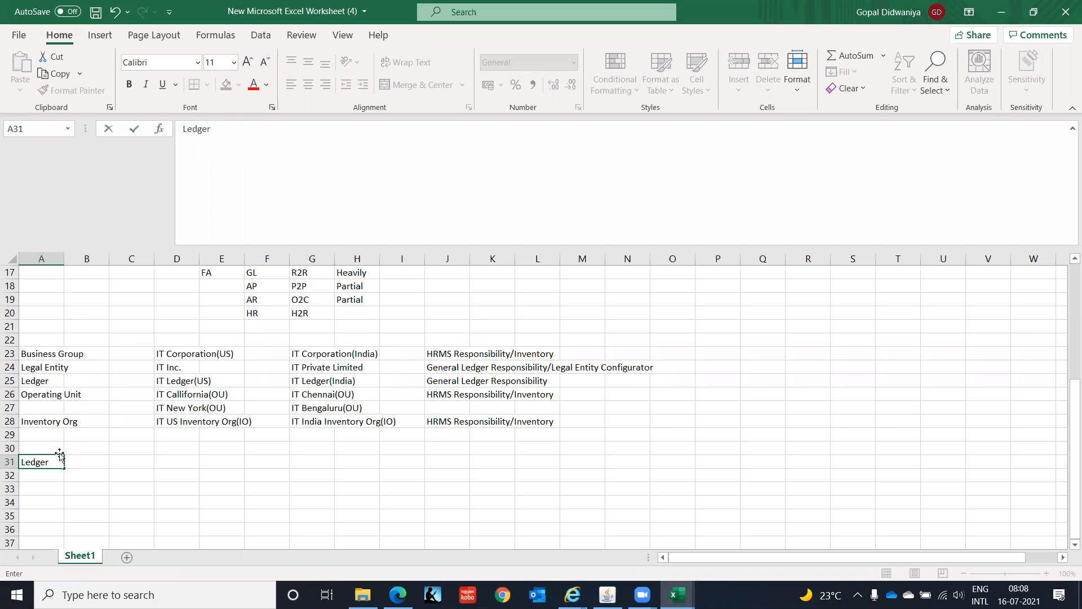
key(Return)
click(59, 458)
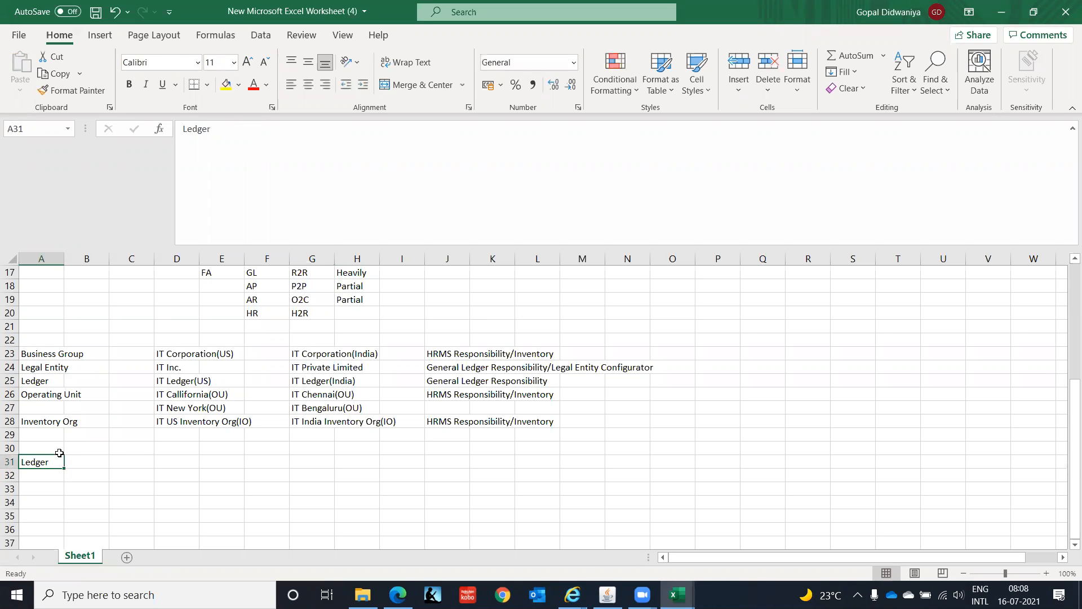
key(ctrl+b)
key(ctrl+u)
- Enter Chart of Accounts in cell B31 and Calendar in B32 beside the Ledger heading
key(Tab)
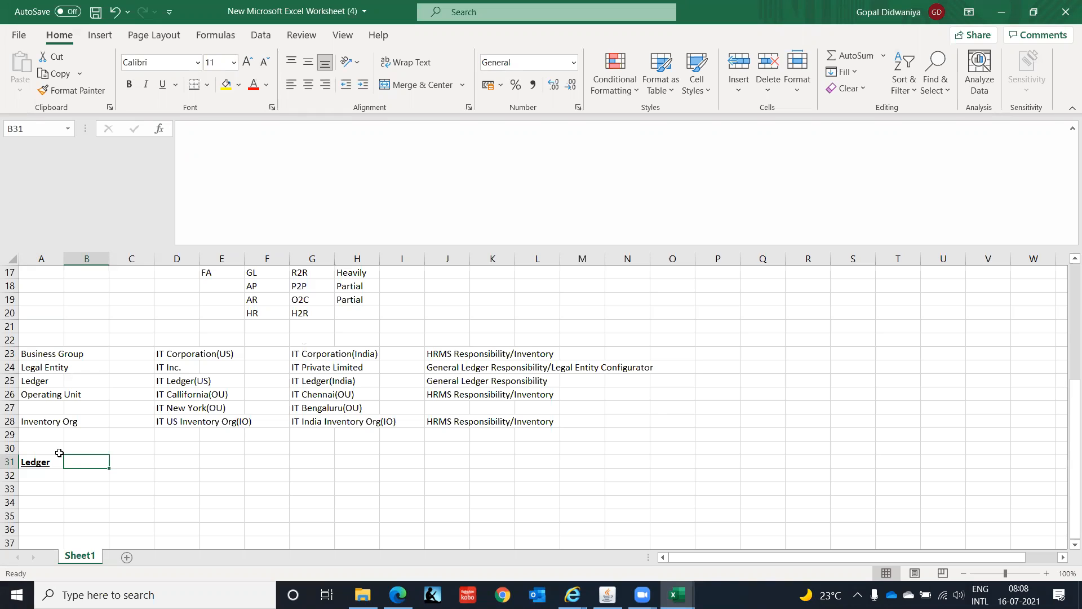
text(Ch)
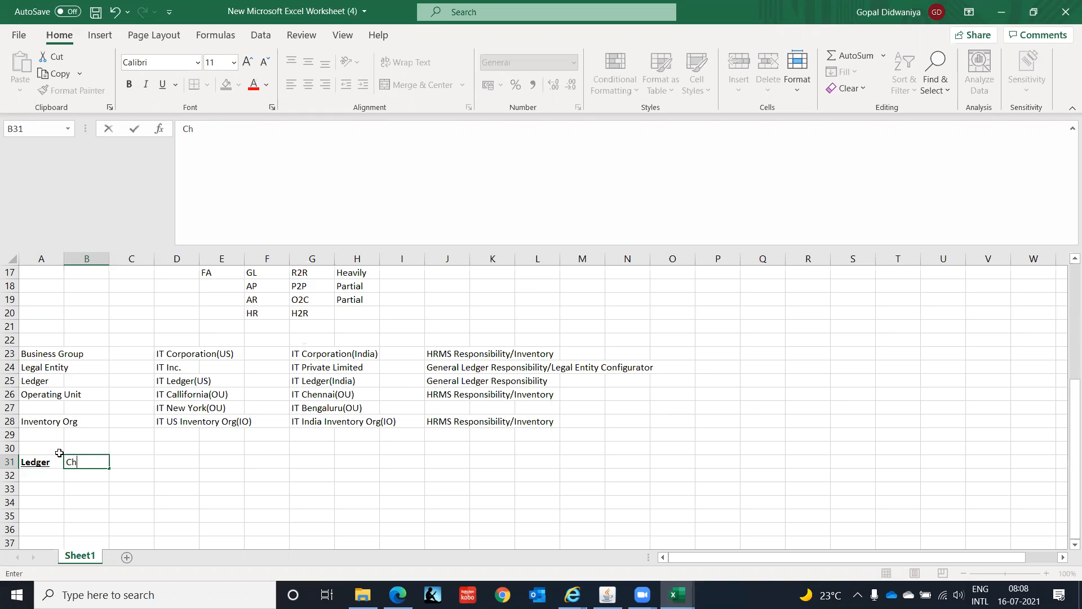
text(art of Accounts)
key(Return)
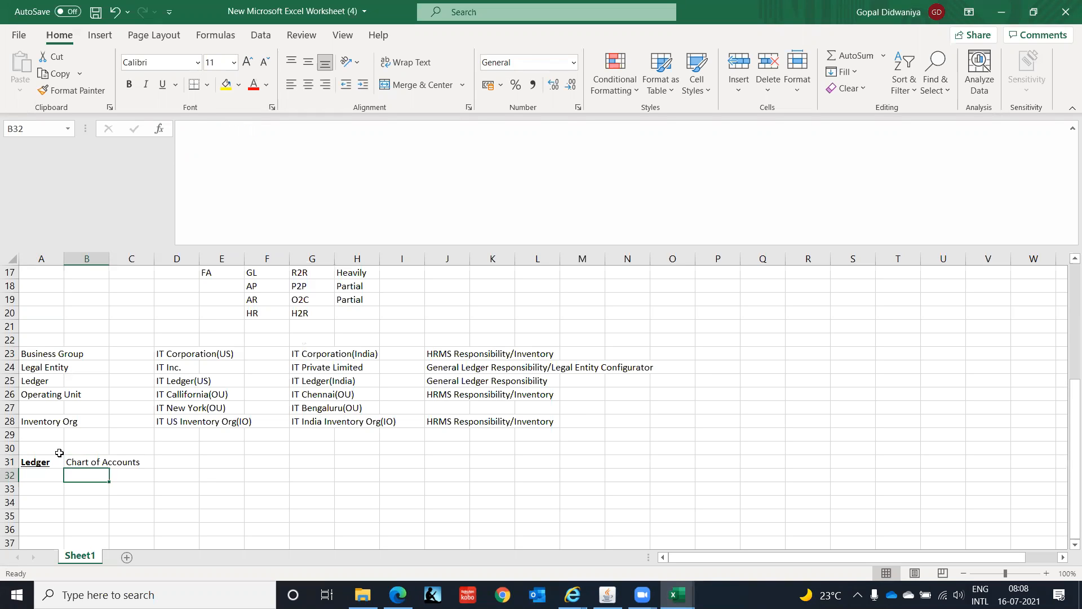
text(Cale)
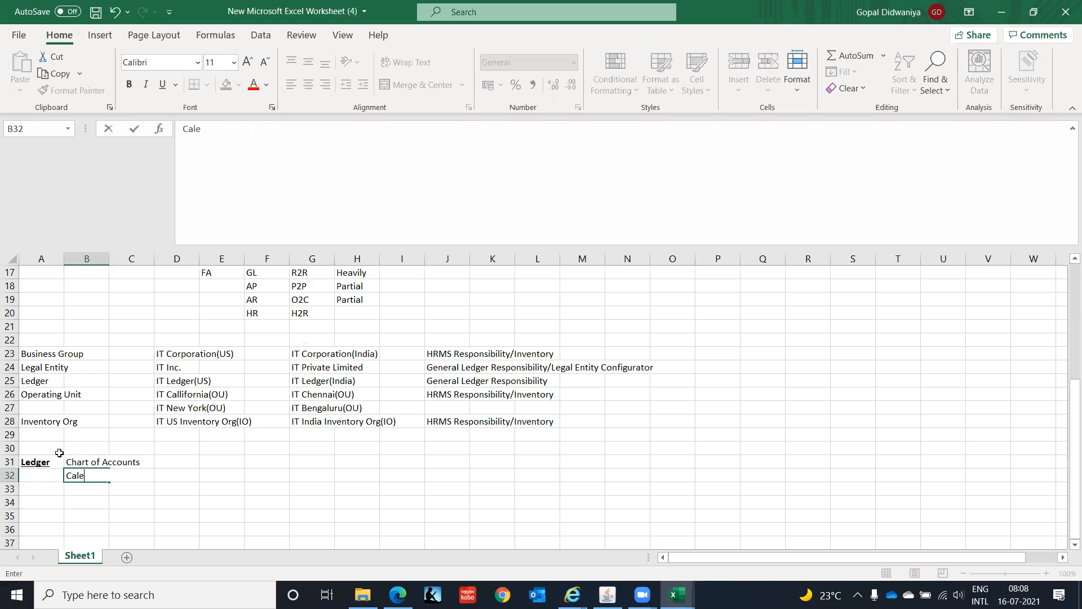
text(ndar)
key(Return)
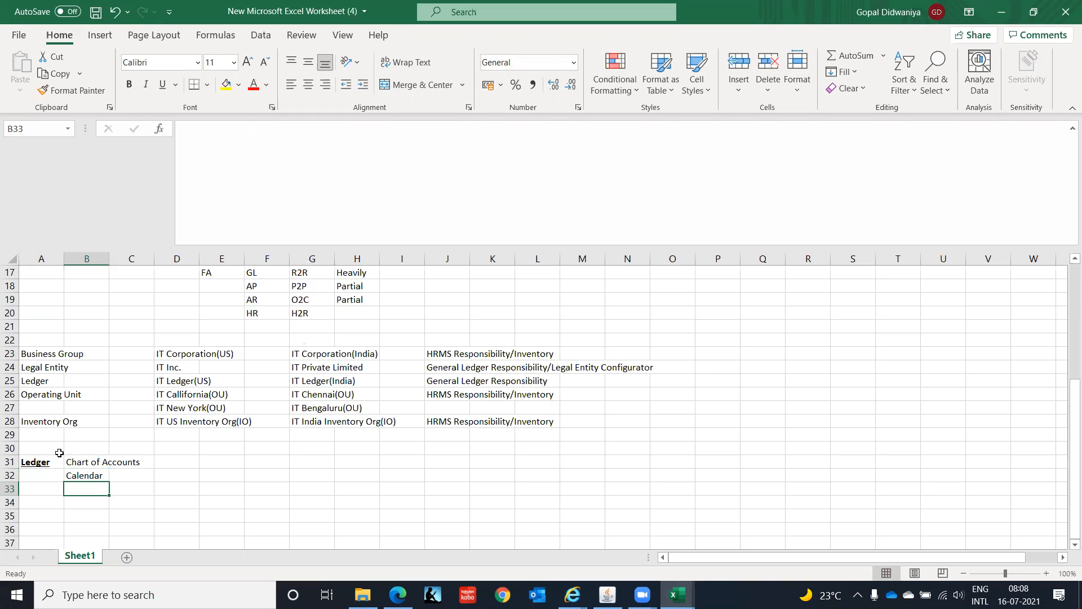
- Add Currency in cell B33 and Accounting Convention in B34 to the ledger components list
text(Cur)
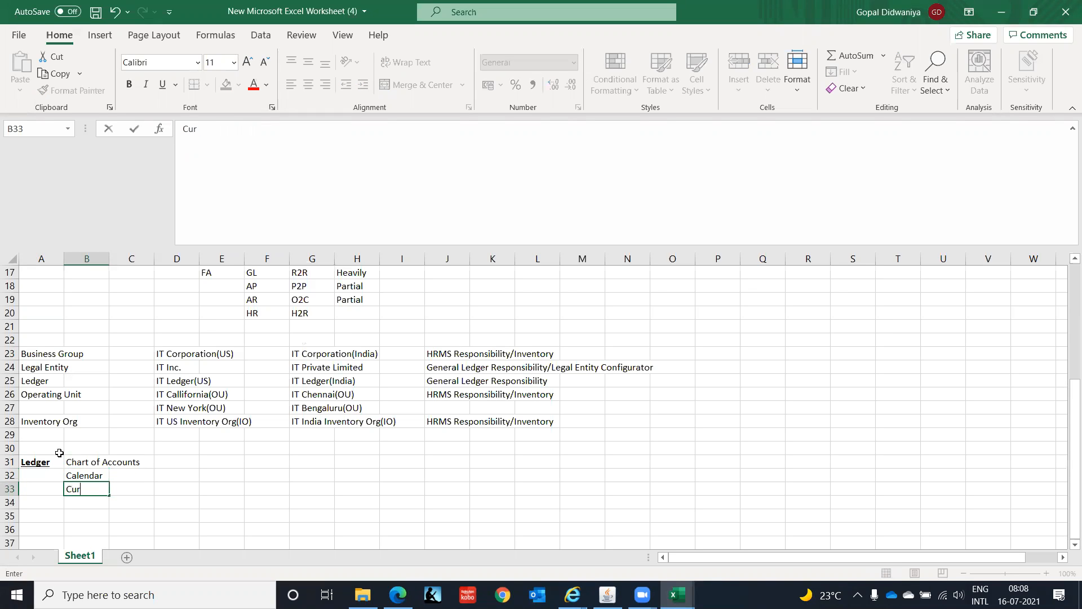
text(rency)
key(Return)
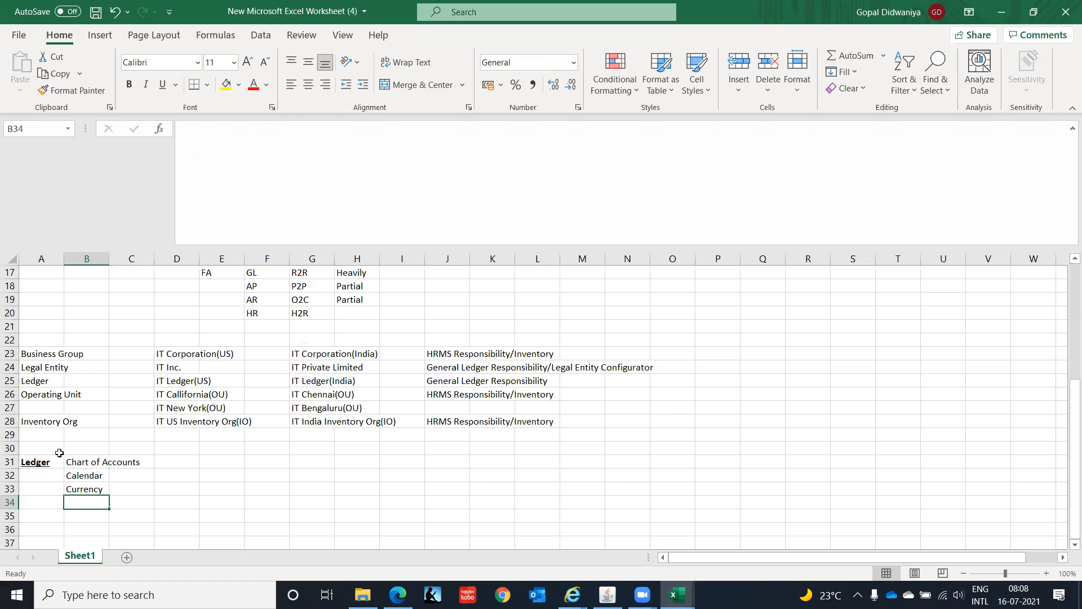
text(Accou)
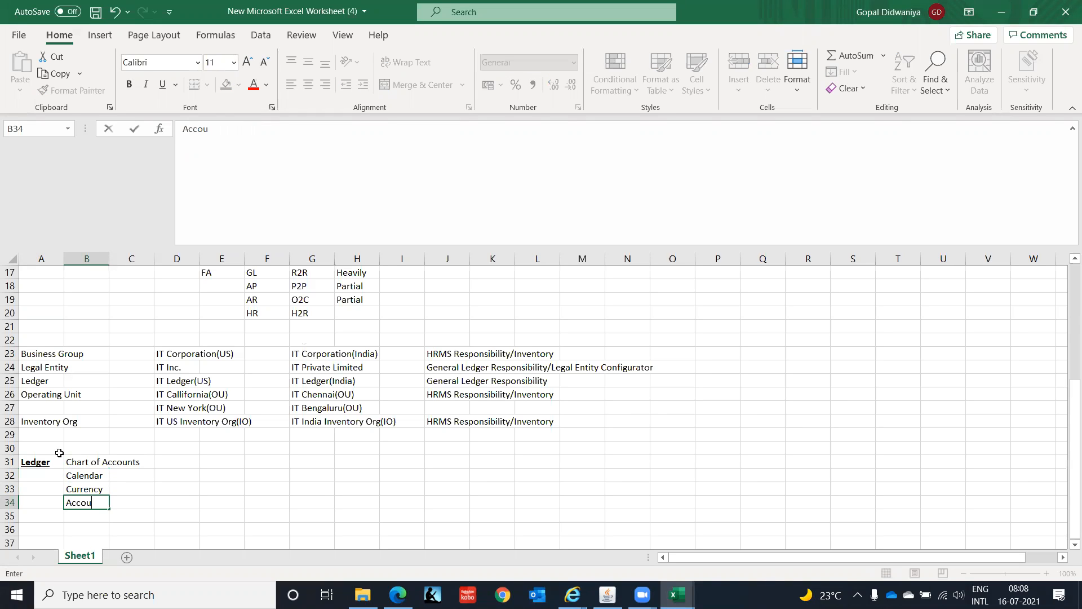
text(nting Convention)
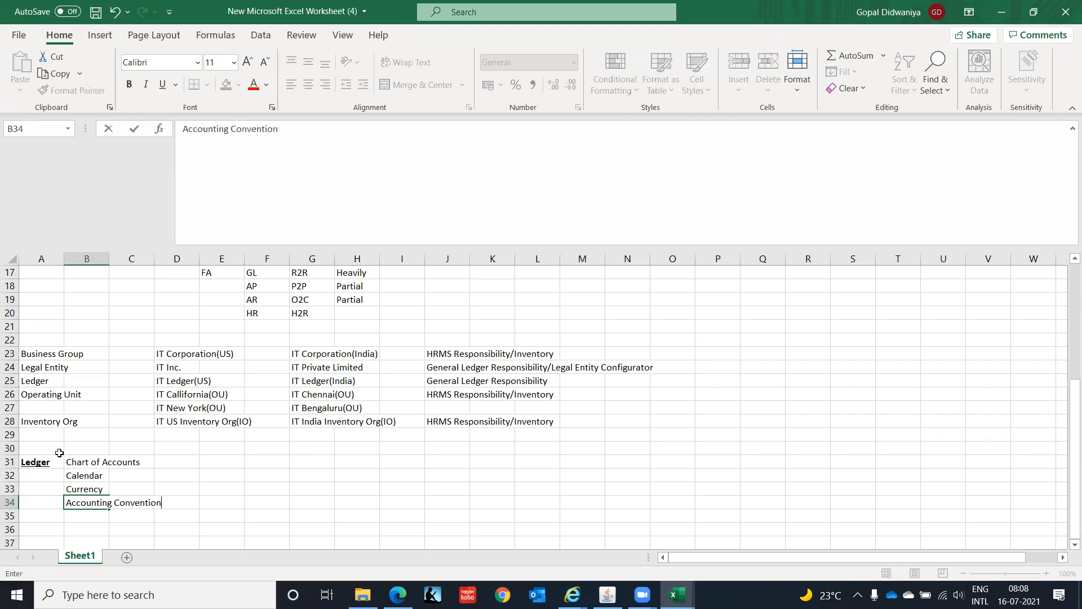
key(Return)
- Enter the letter C in cells D31 to D34 for each of the four ledger components
key(Up)
key(Up)
key(Up)
key(Up)
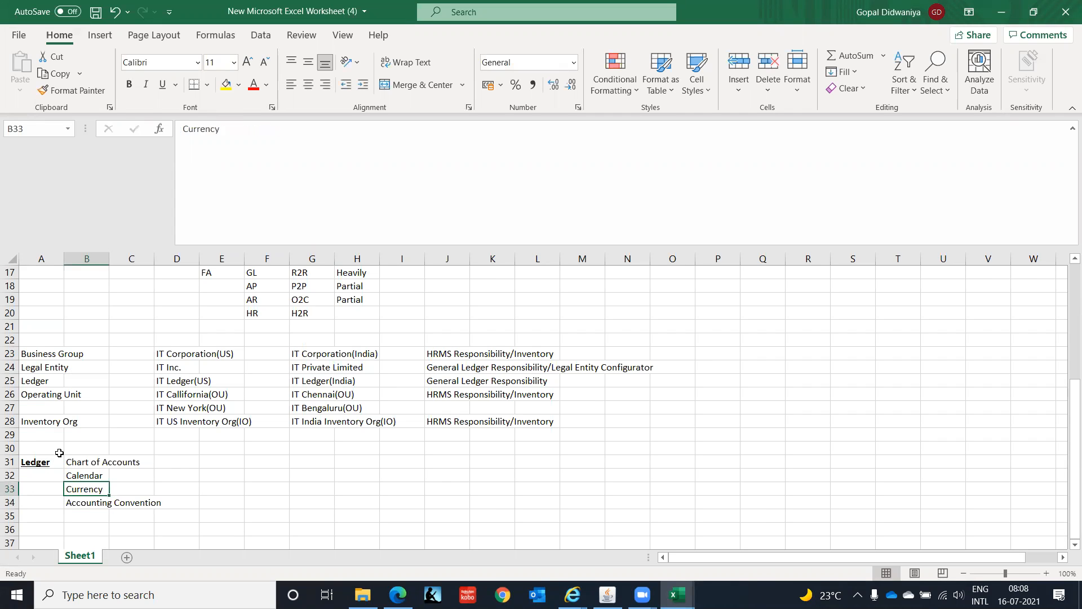
key(Right)
key(Right)
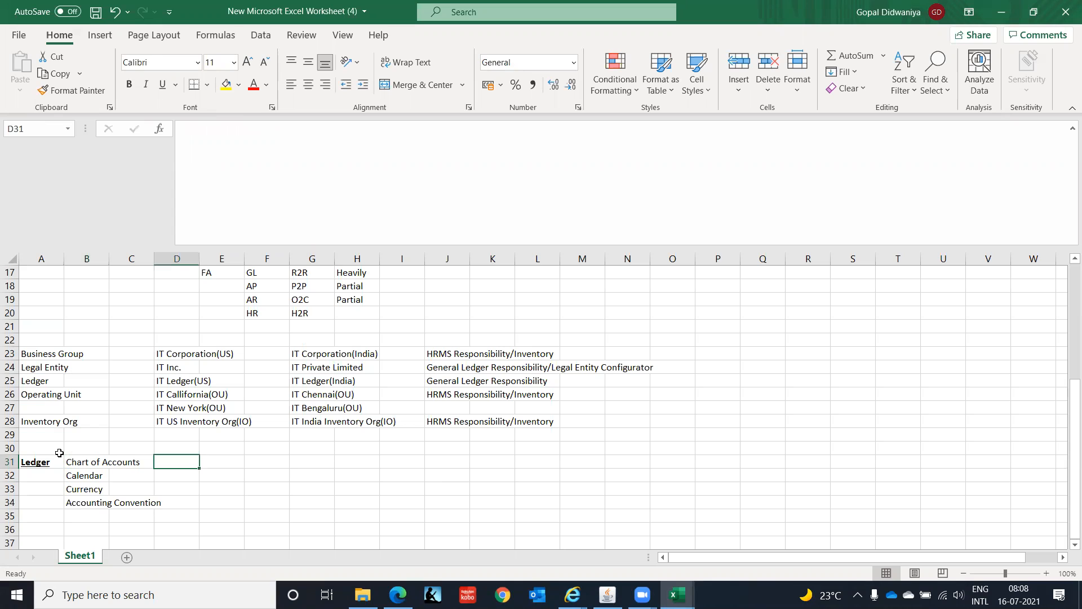
text(C)
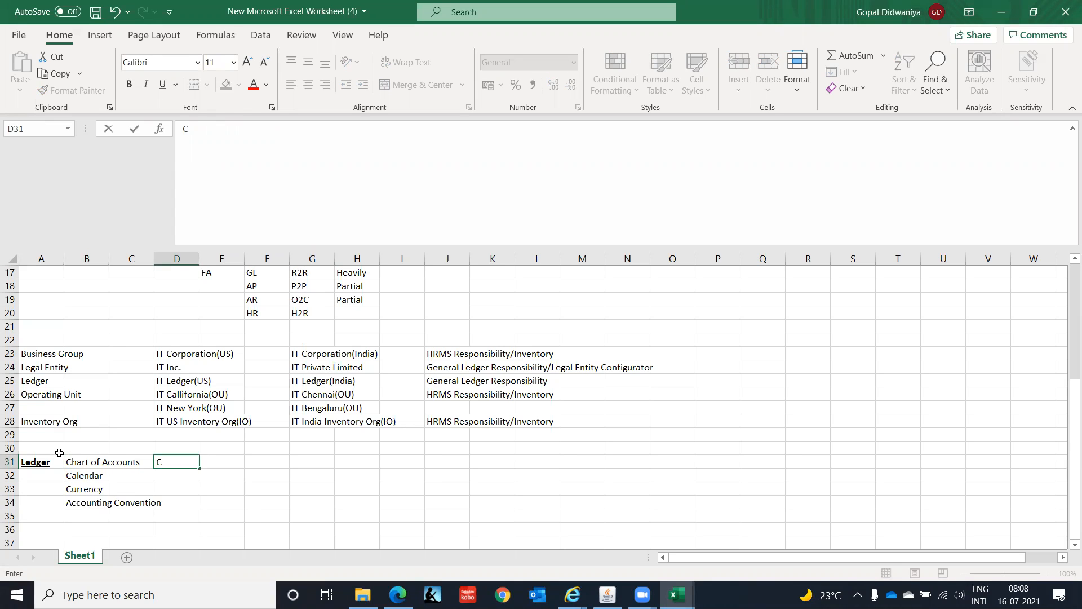
key(Return)
text(C)
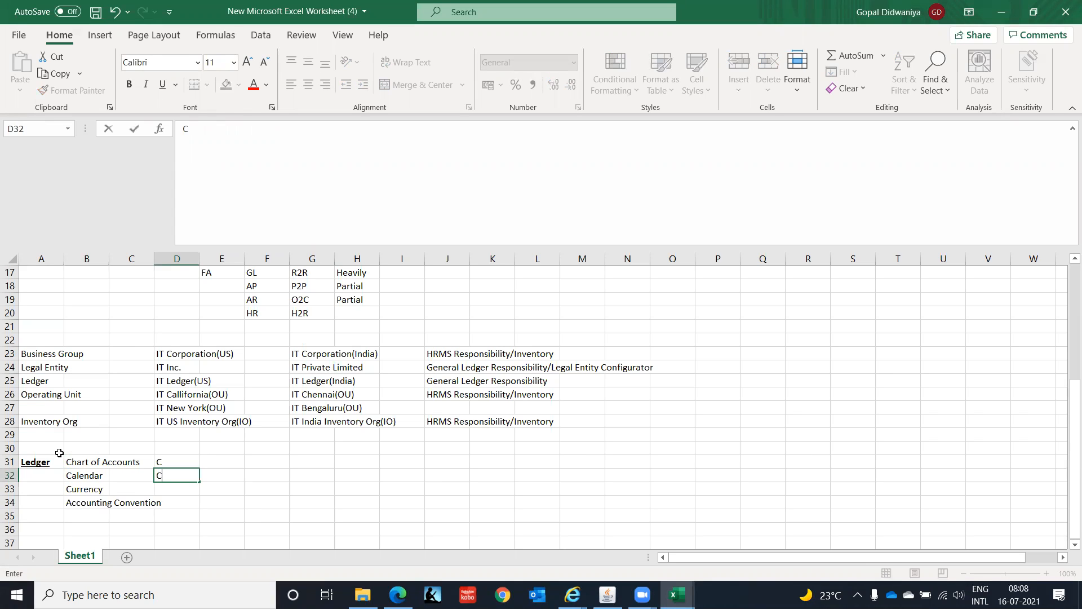
key(Return)
text(C)
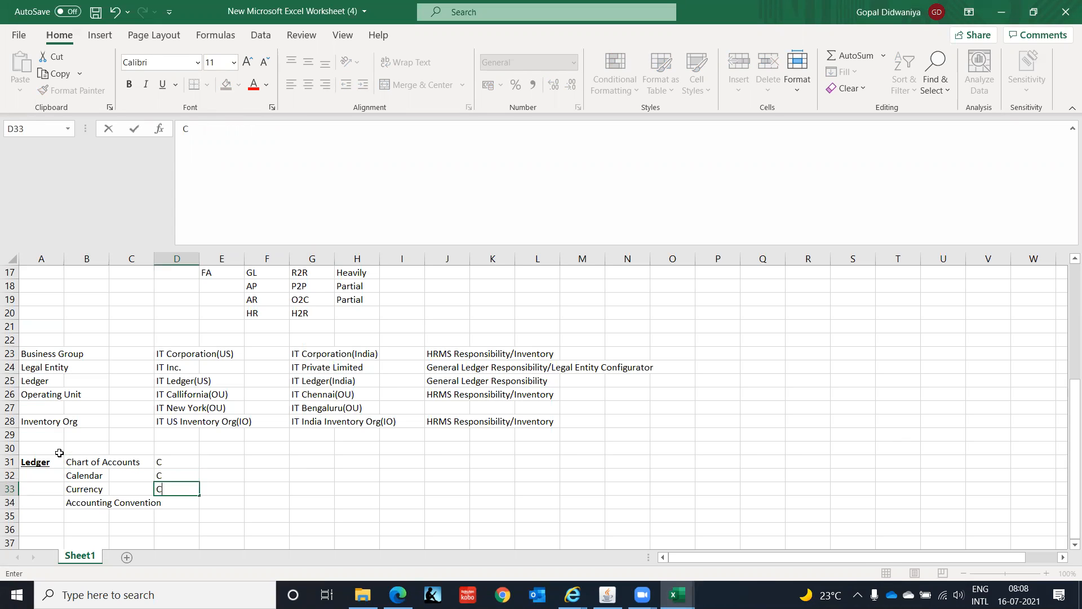
key(Return)
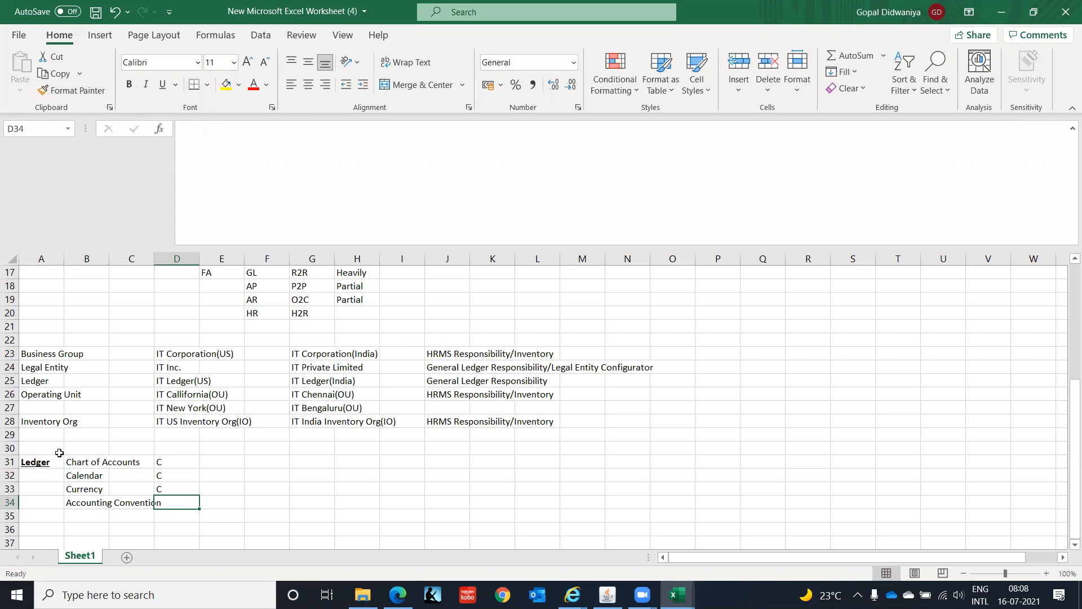
text(C)
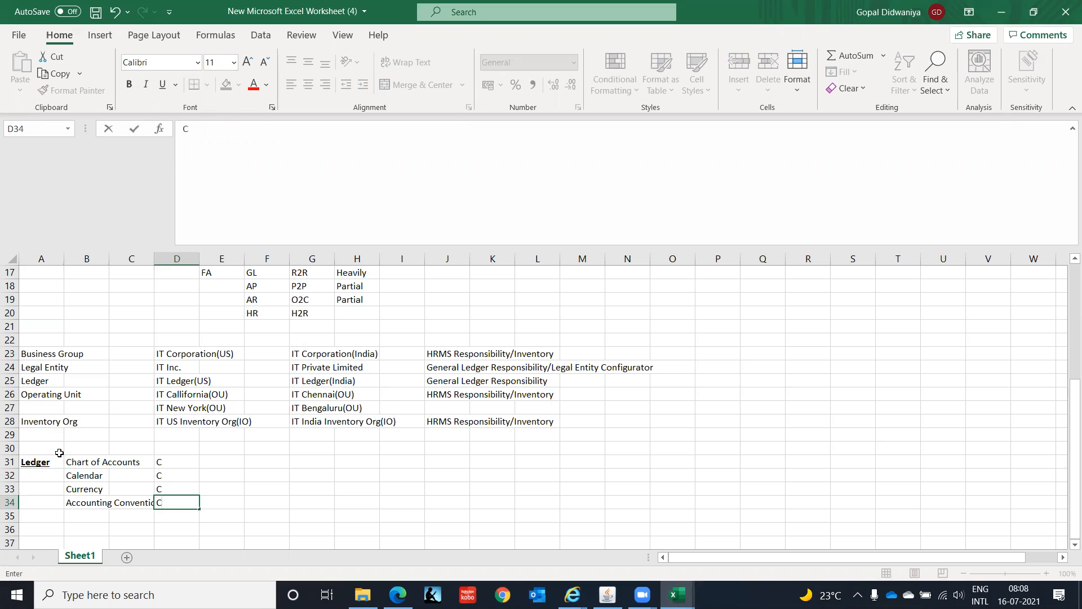
- Enter the summary label 4Cs in cell E34, next to the Accounting Convention row
key(Tab)
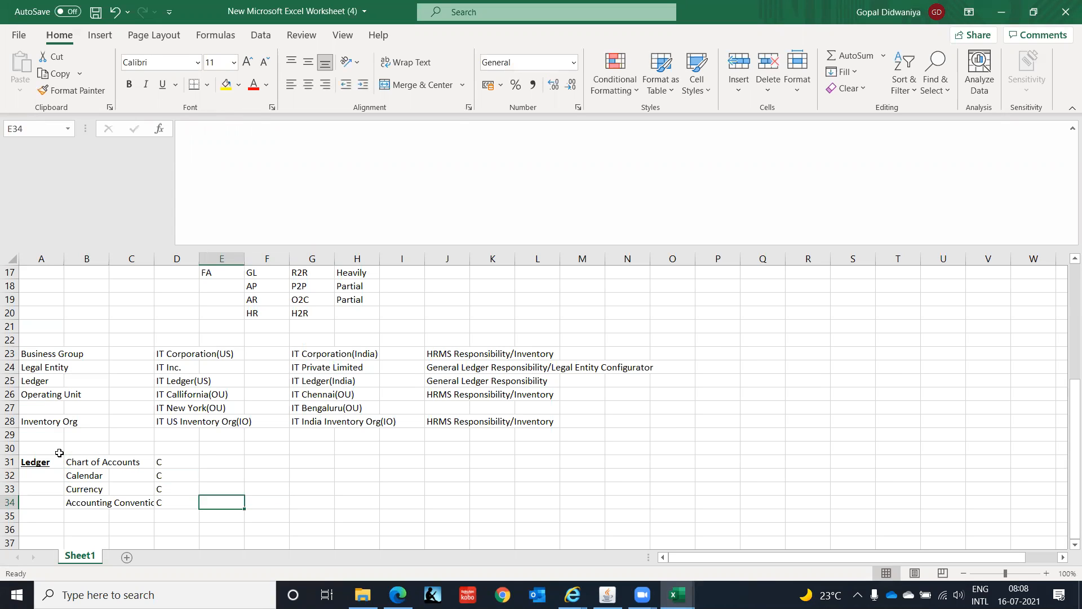
text(4C)
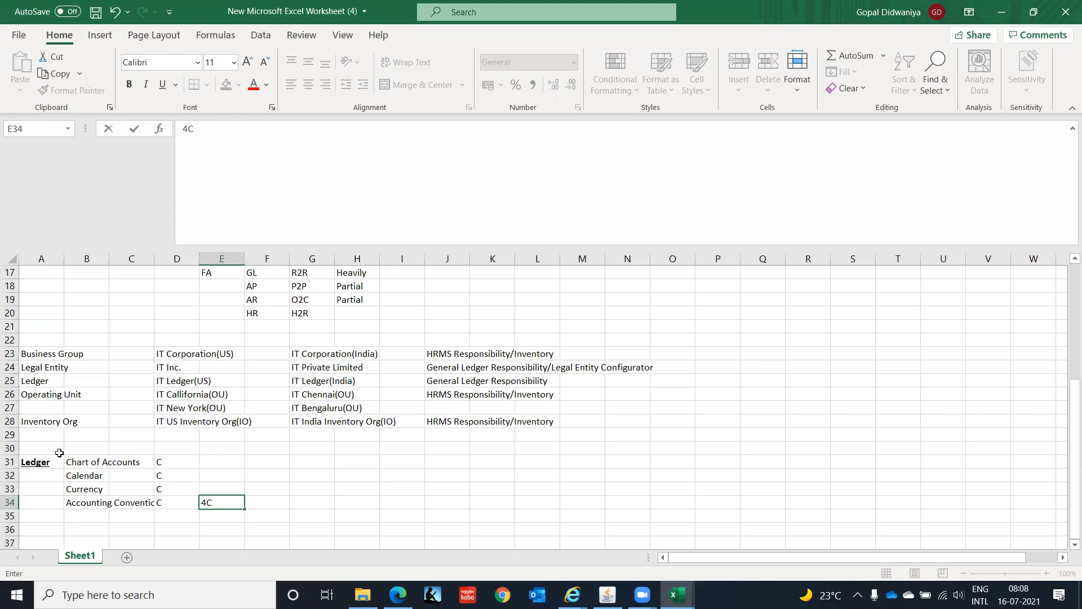
key(BackSpace)
text(Cs)
key(Return)
key(Up)
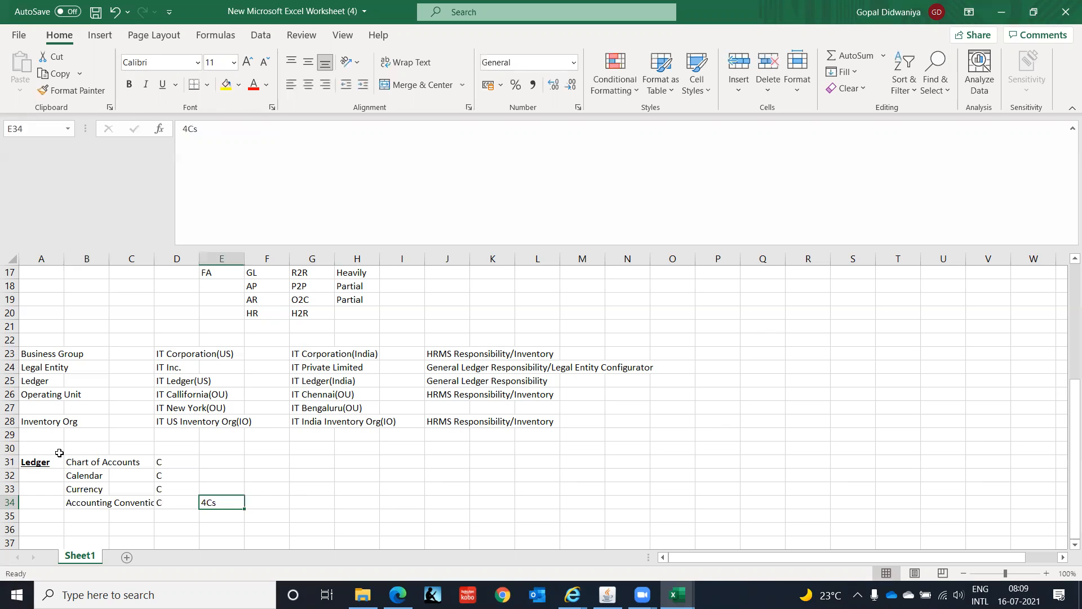
- Enter the ledger type Primary Ledger in cell F31, in the Chart of Accounts row
key(Right)
key(Right)
key(Left)
key(Left)
key(Up)
key(Up)
key(Up)
key(Right)
text(P)
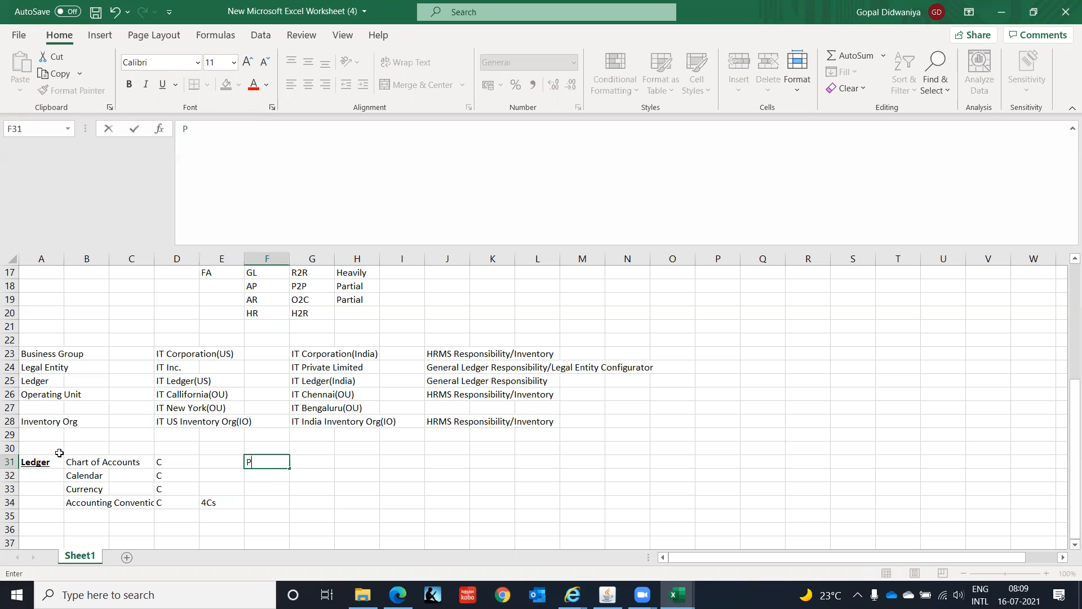
text(rimary Ledger)
key(Return)
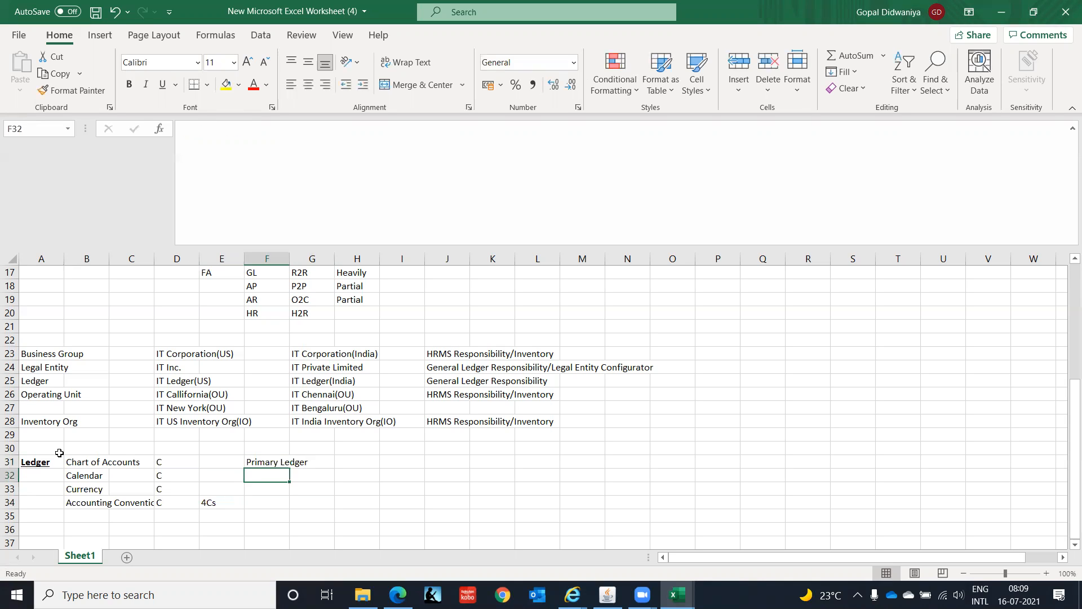
- Enter the description "Main representation of your organization's accounting activities" in cell H31 for the Primary Ledger
key(Up)
key(Right)
key(Right)
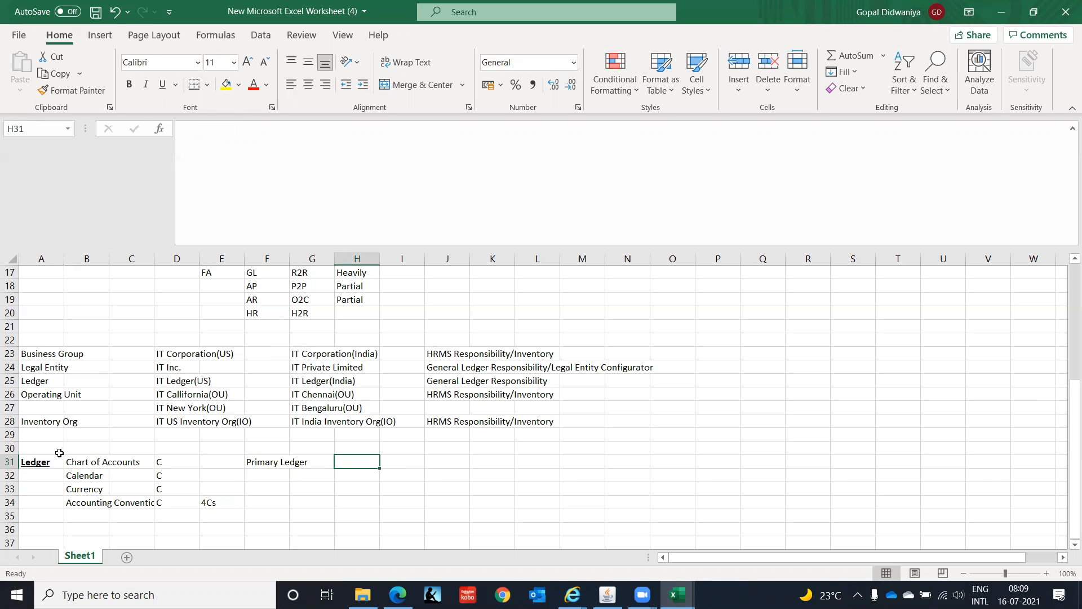
text(Ma)
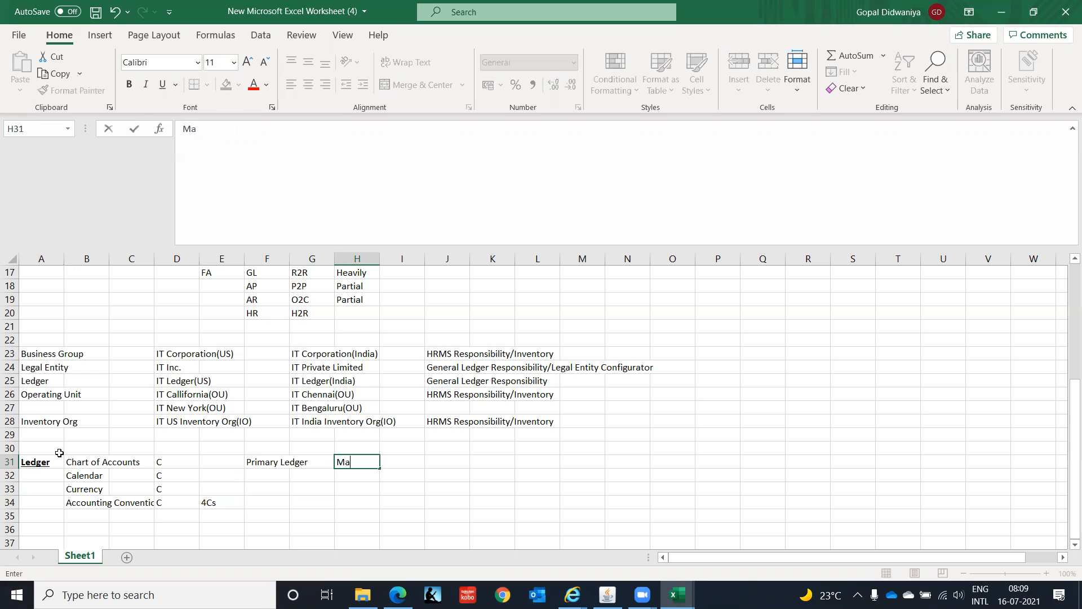
text(in representatio)
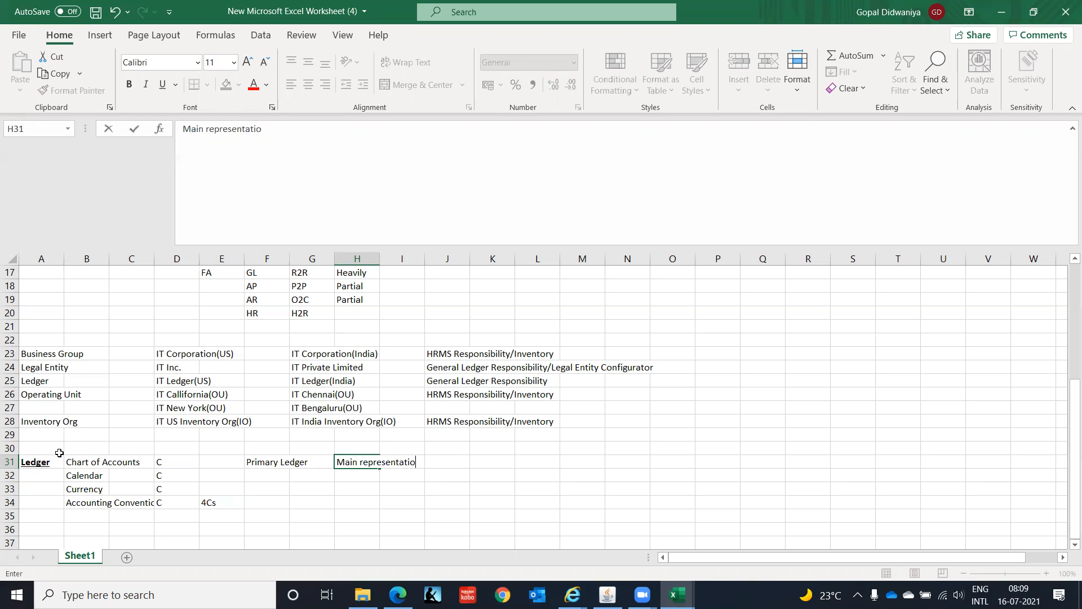
text(n of you r)
key(BackSpace)
text(r organizat)
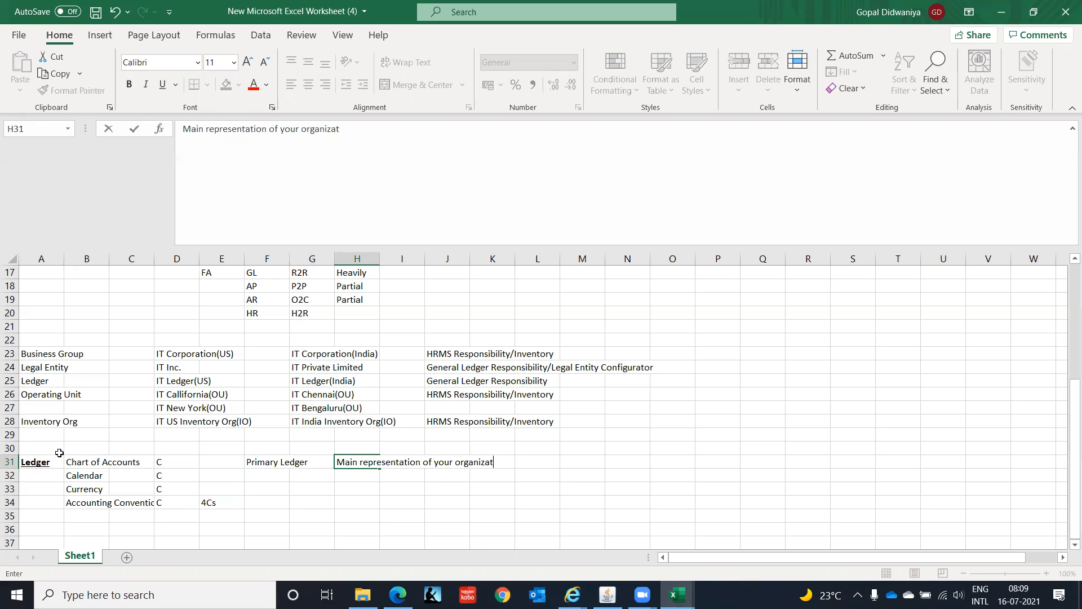
text(ion's accounting act)
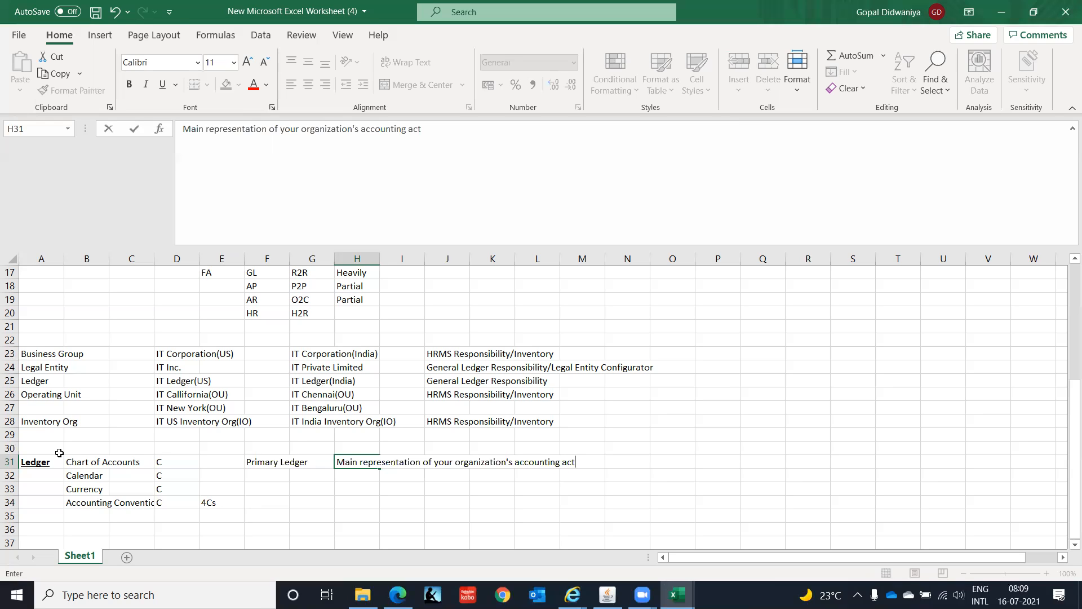
text(ivities)
key(Return)
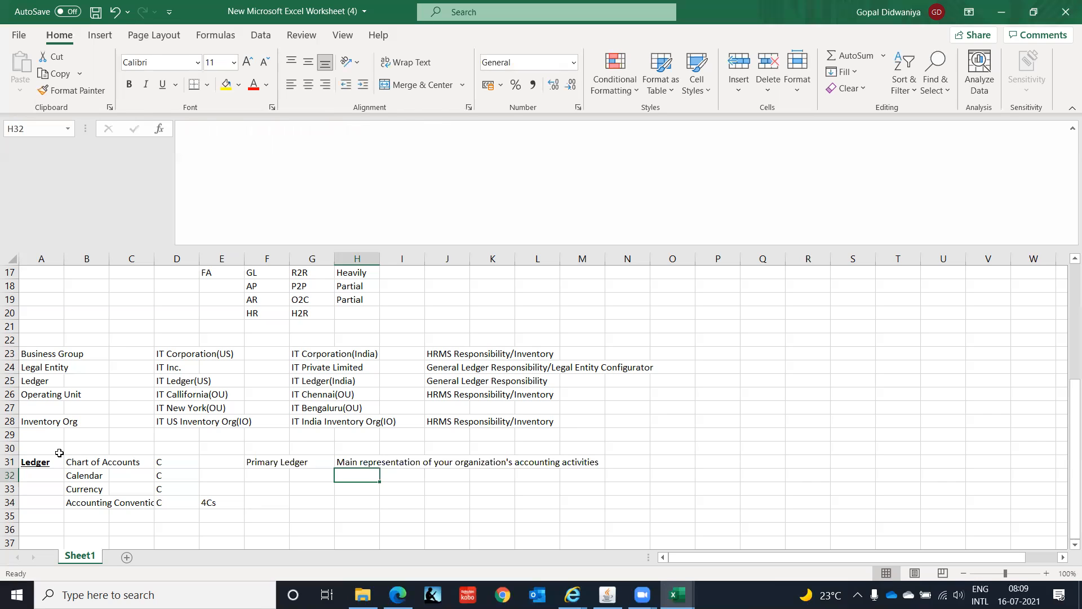
- Enter the ledger type Secondary Ledger in cell F32, below Primary Ledger
key(Left)
key(Left)
text(Se)
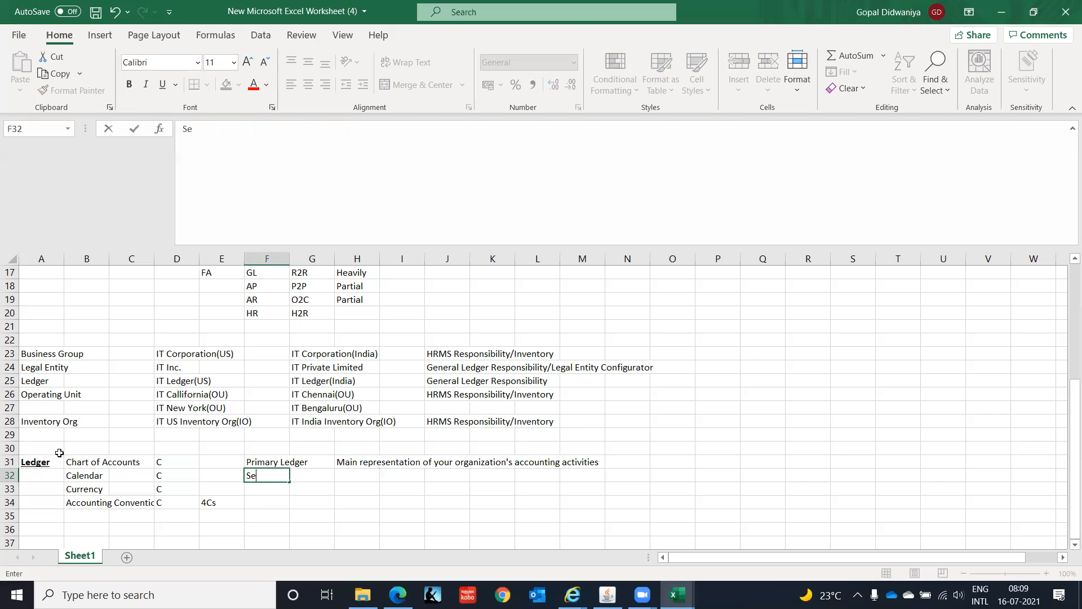
text(condary Ledger)
key(Right)
key(Right)
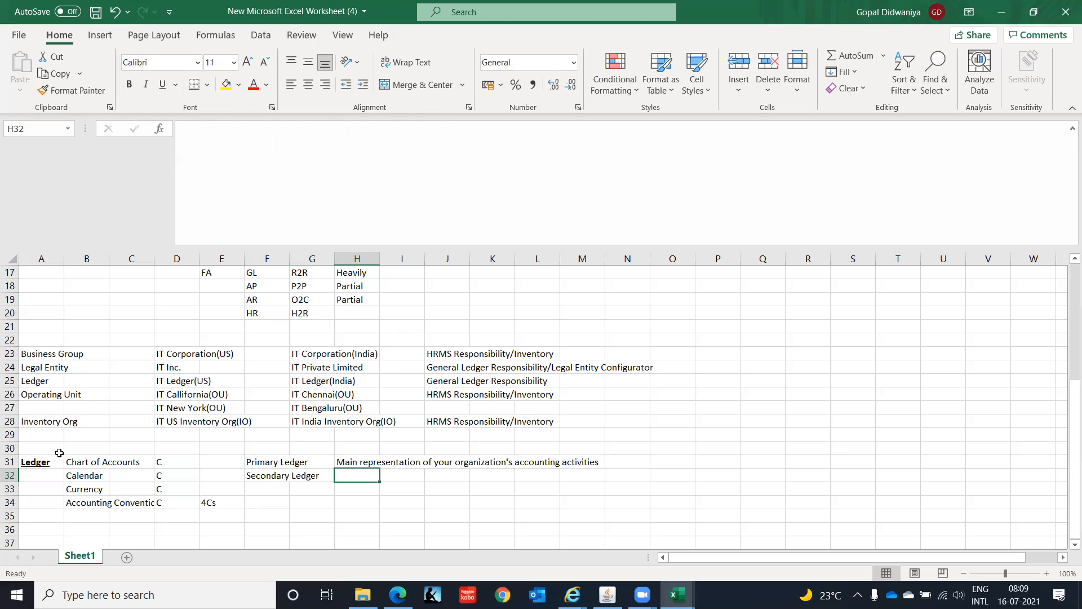
- Enter the description "Secondary Representation of your organization's accounting activities" in cell H32 for the Secondary Ledger
text(Secondary Representation of your )
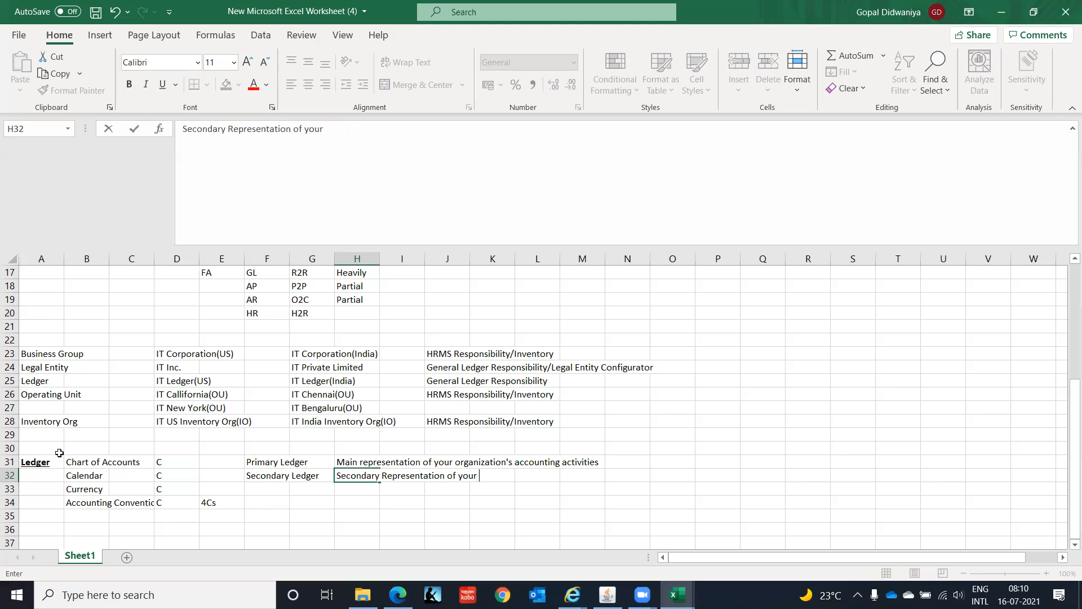
text(organization's)
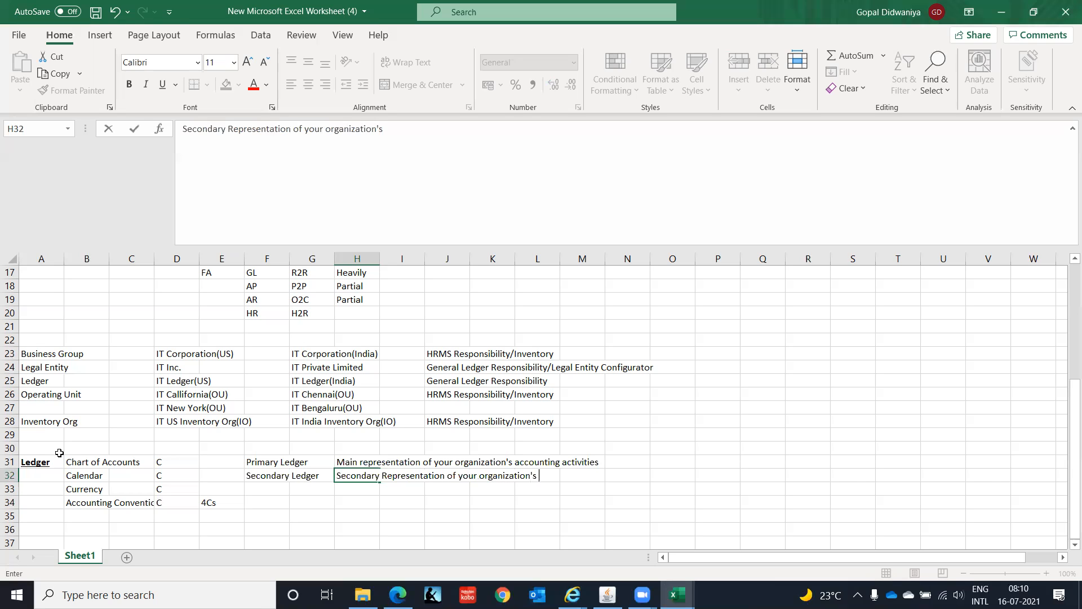
text( accounting activ)
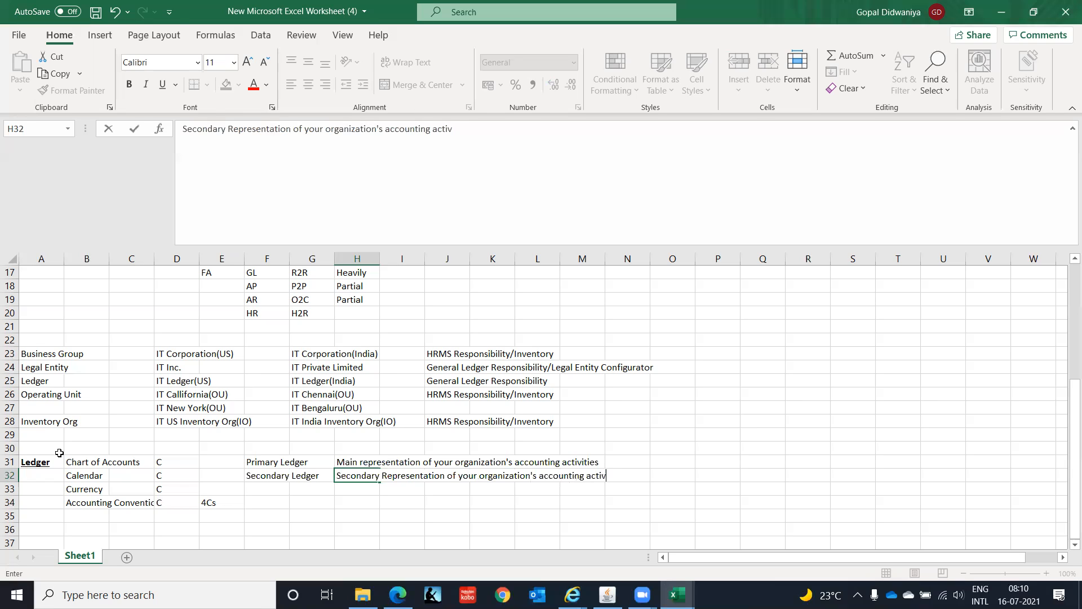
text(ities)
key(Return)
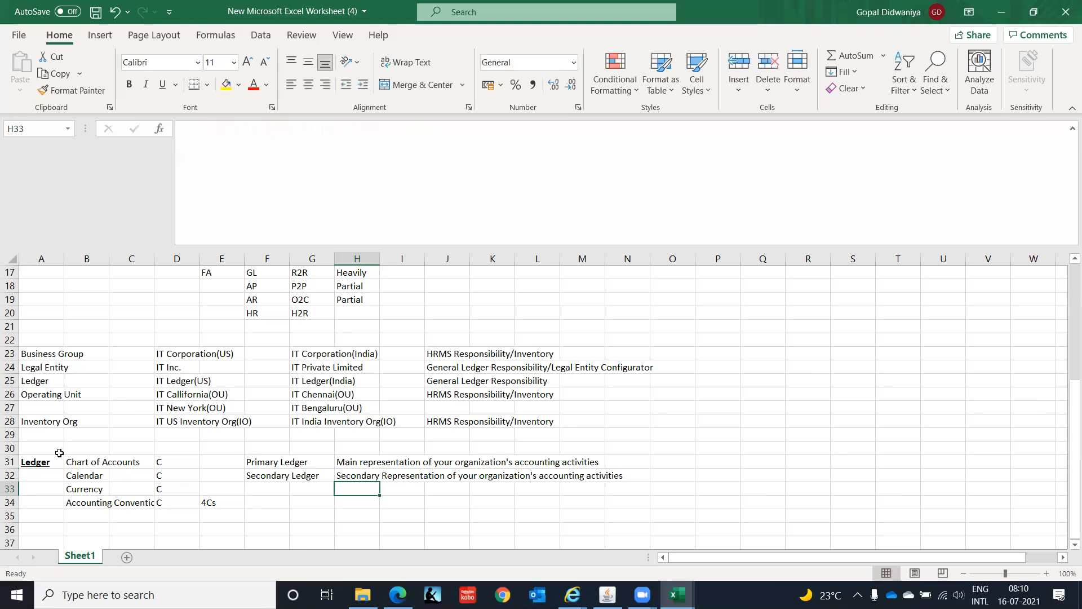
- Review the Secondary Ledger entry against the four ledger components from Chart of Accounts to Accounting Convention
key(Left)
key(Left)
key(Up)
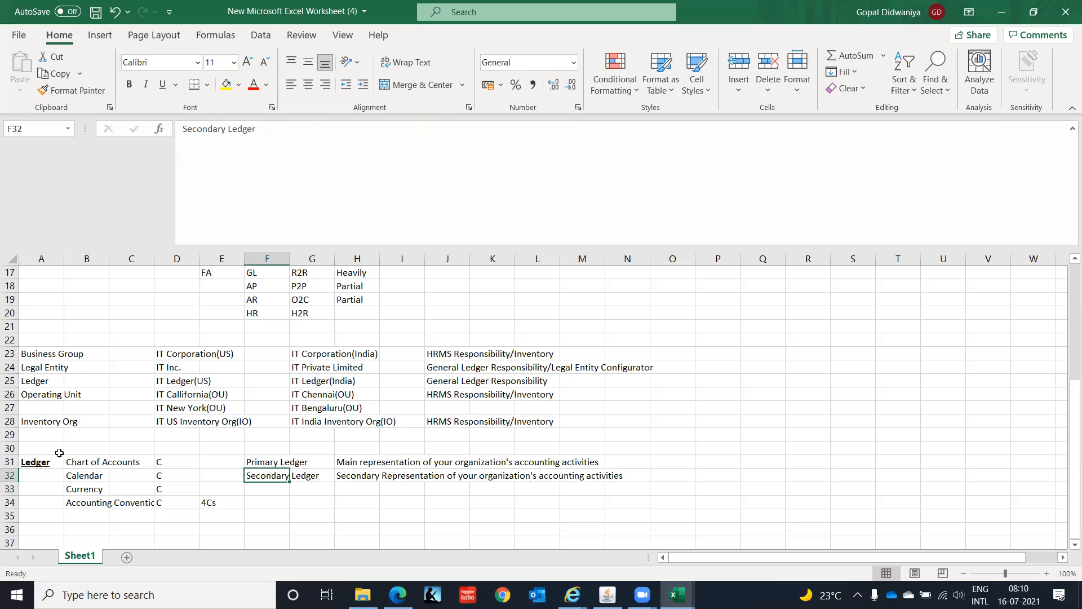
key(Left)
key(Left)
key(Left)
key(Left)
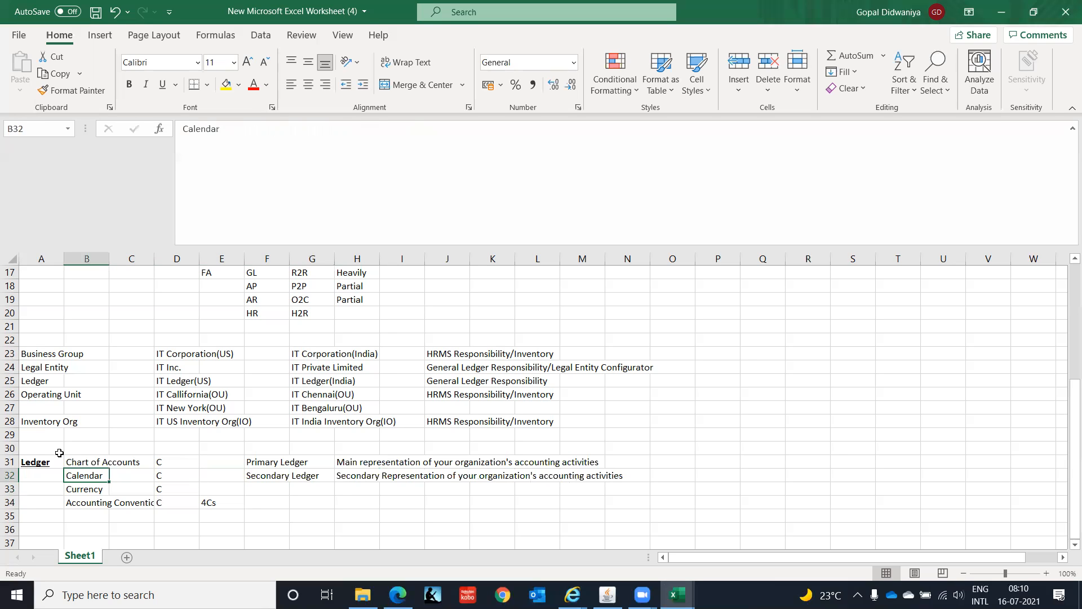
key(Up)
key(Down)
key(Down)
key(Down)
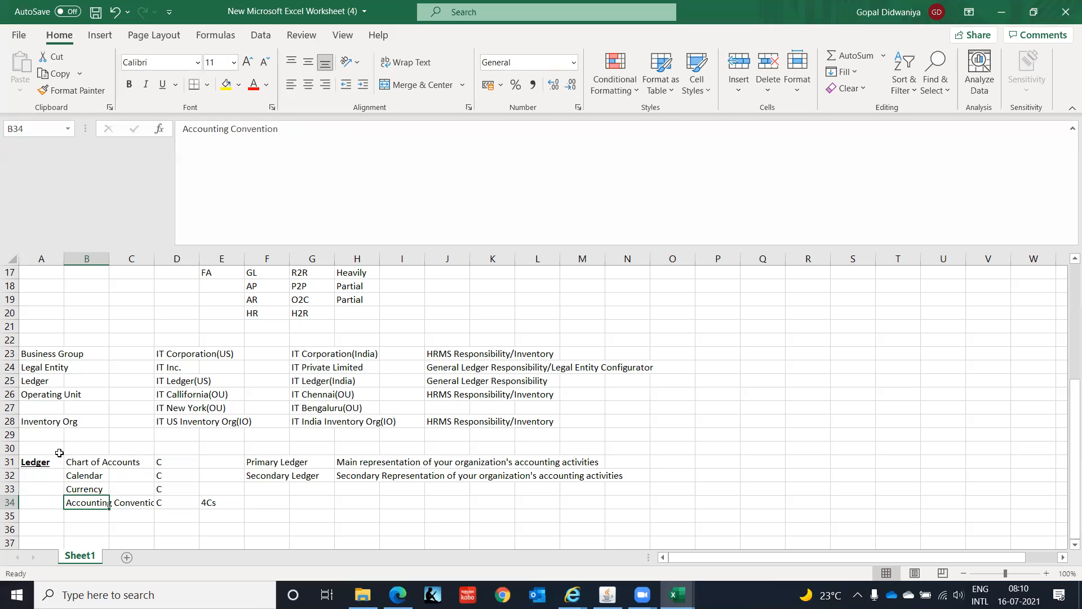
key(Right)
key(Right)
key(Right)
key(Left)
key(Left)
key(Left)
key(Right)
key(Right)
key(Right)
key(Right)
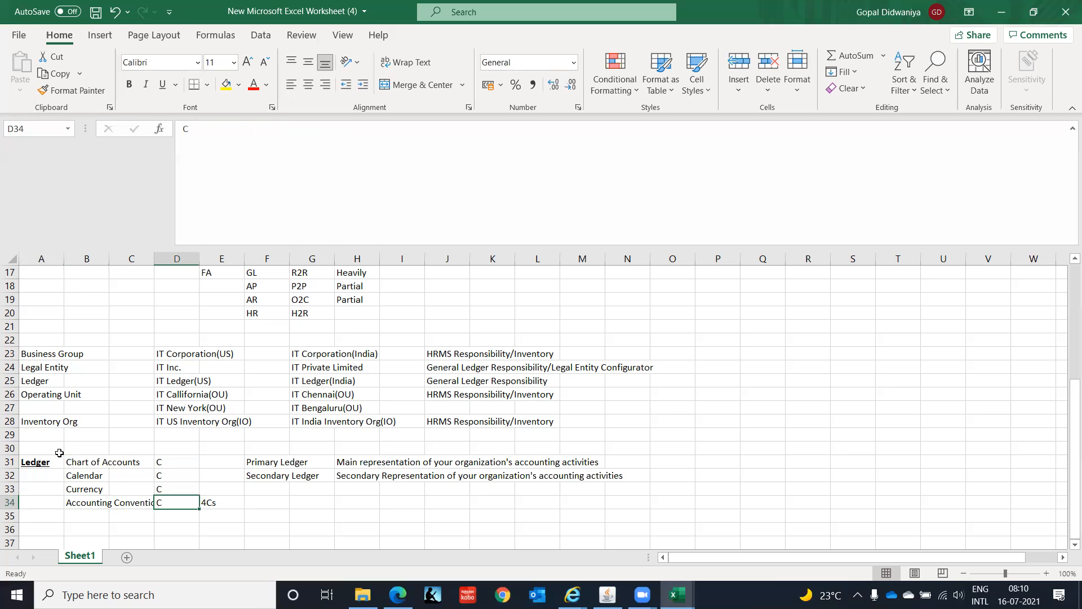
key(Right)
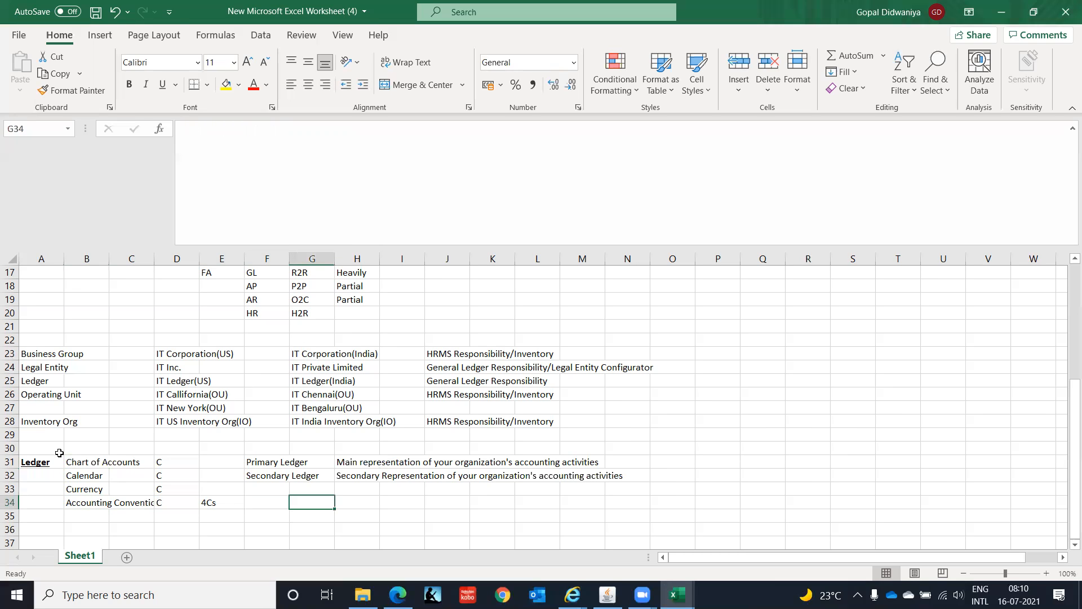
- Enter Reporting Currency in cell F33, below Secondary Ledger
key(Left)
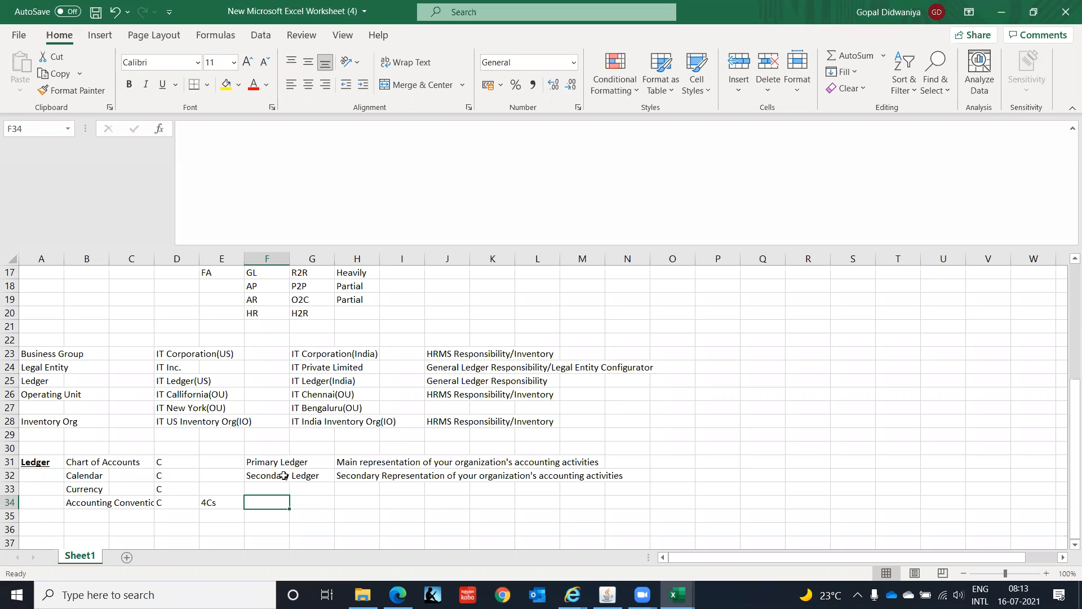
key(Left)
key(Left)
key(Left)
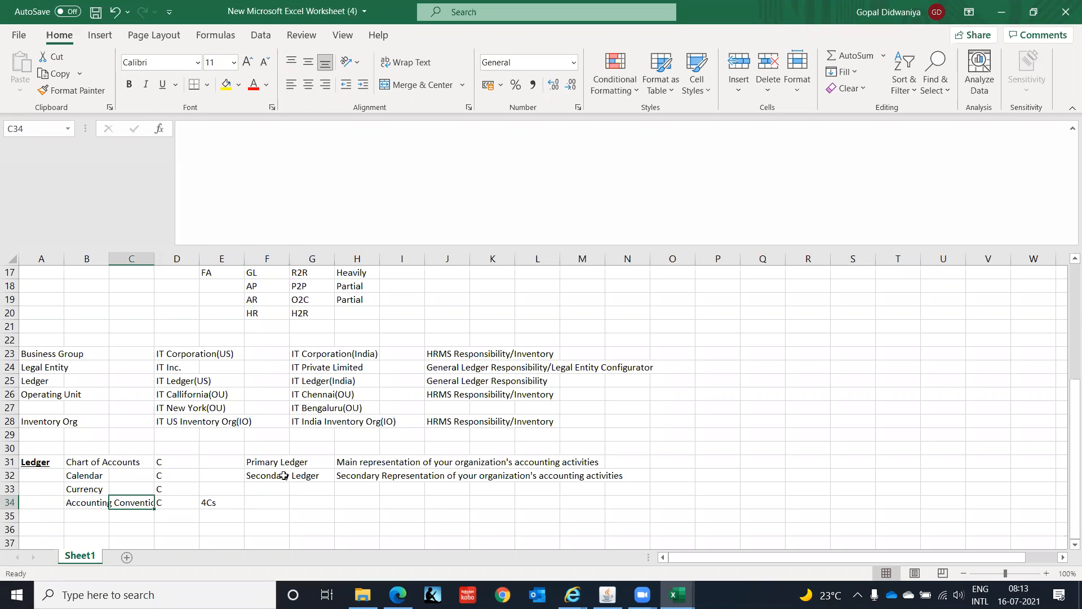
key(Up)
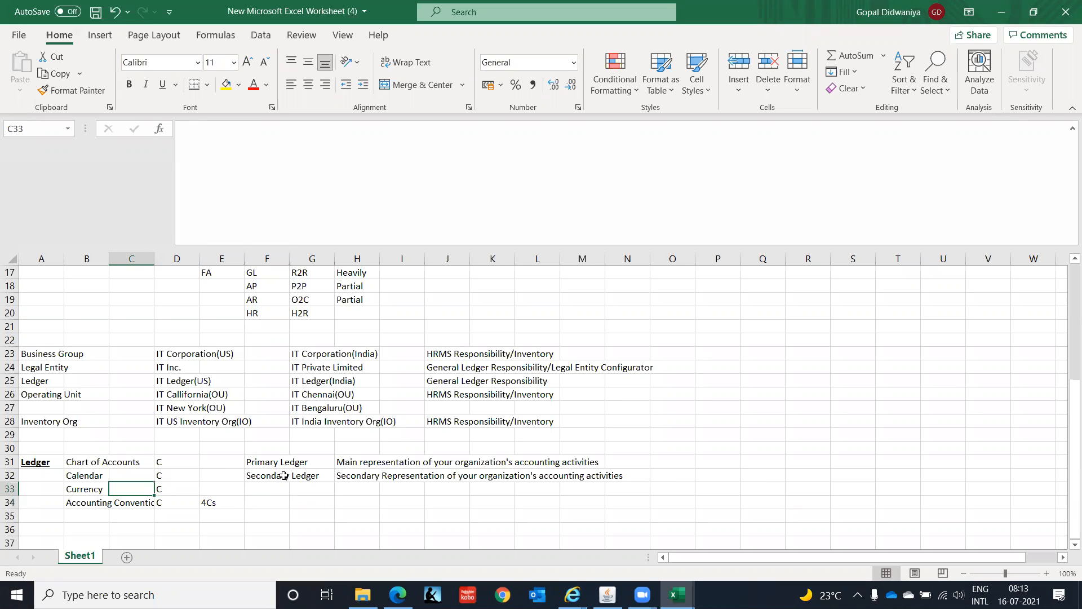
key(Right)
key(Right)
key(Right)
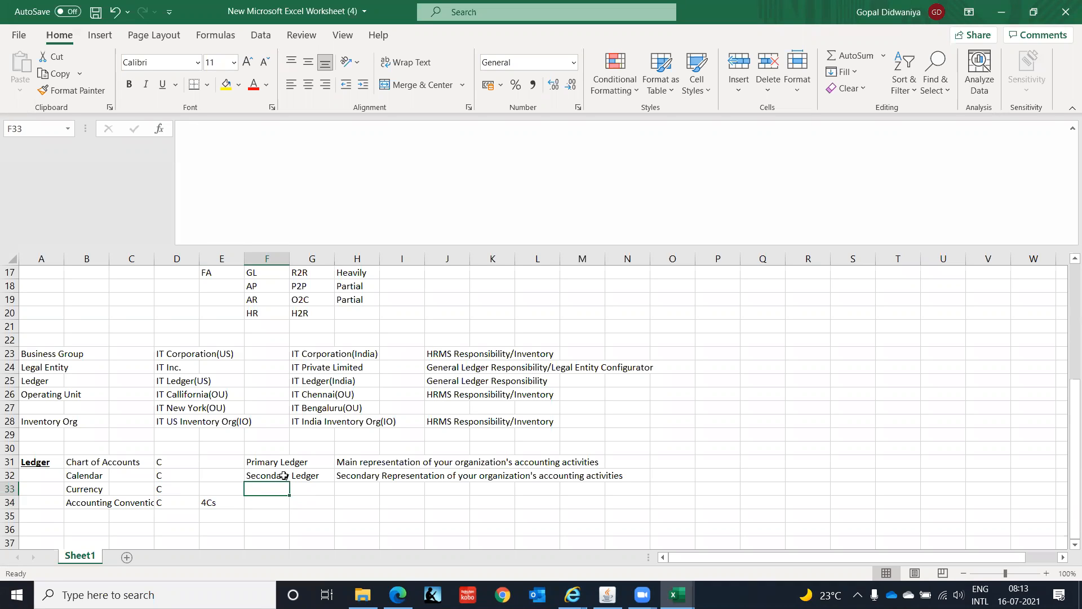
text(Repo)
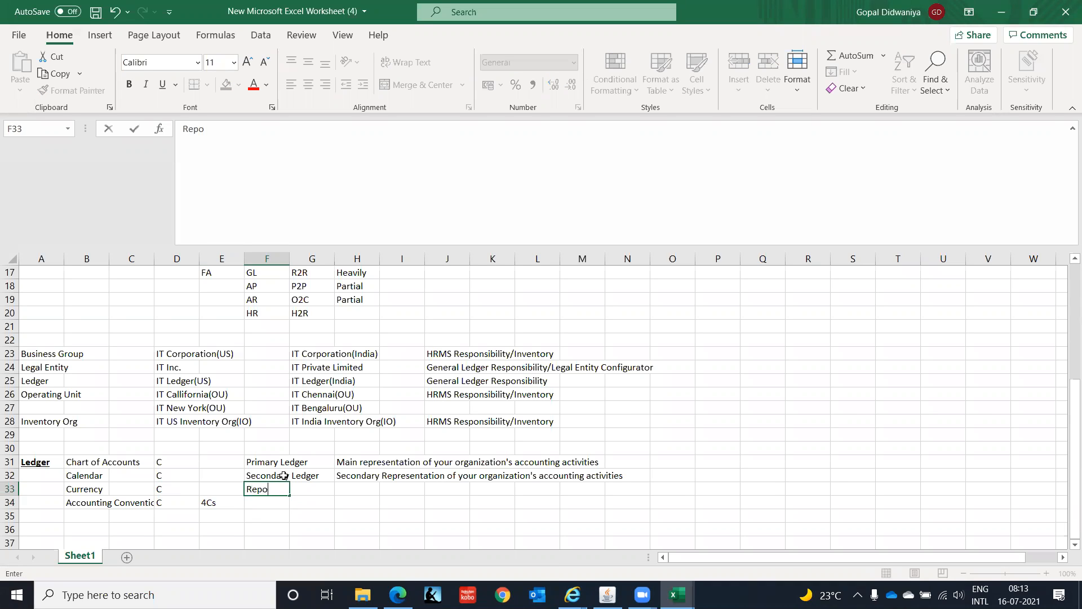
text(rting Currency)
key(Return)
- Review the ledger types in column F and the Accounting Convention entry, and select the Ledger components block A31:D34
key(Up)
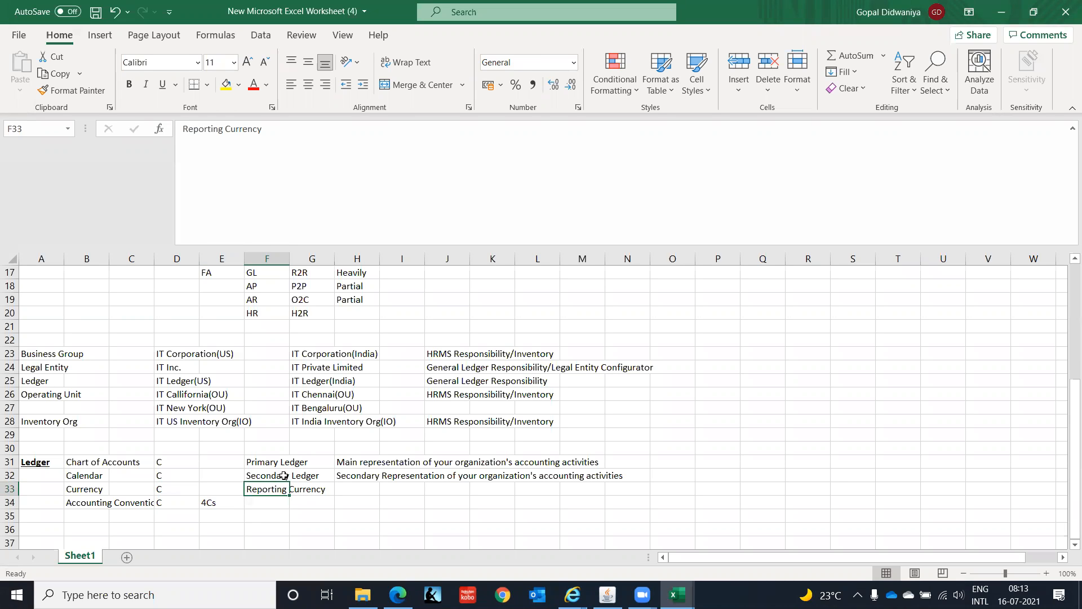
key(Up)
key(Up)
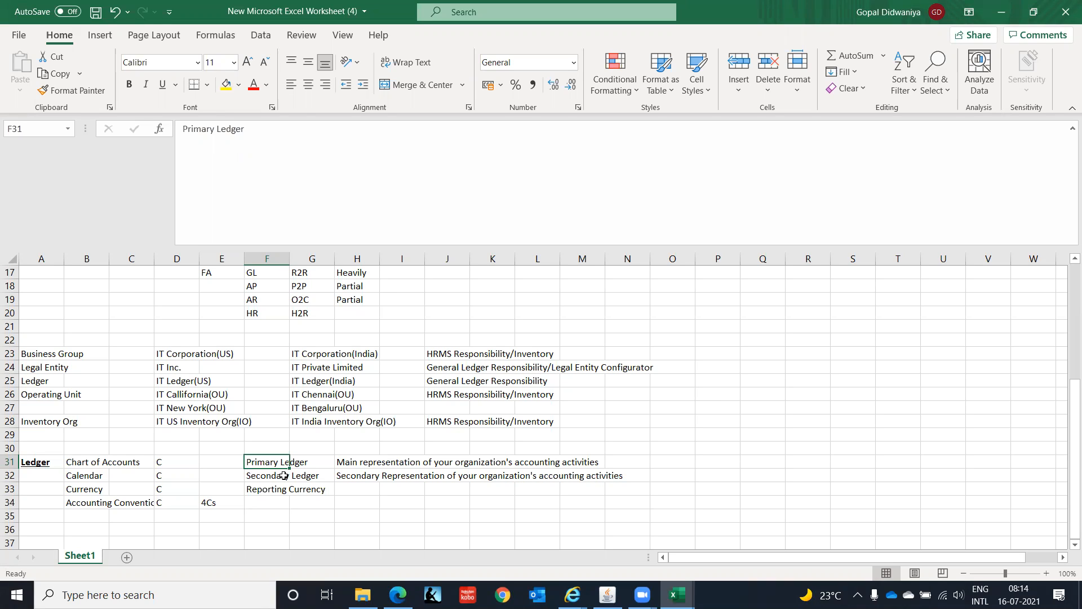
click(257, 477)
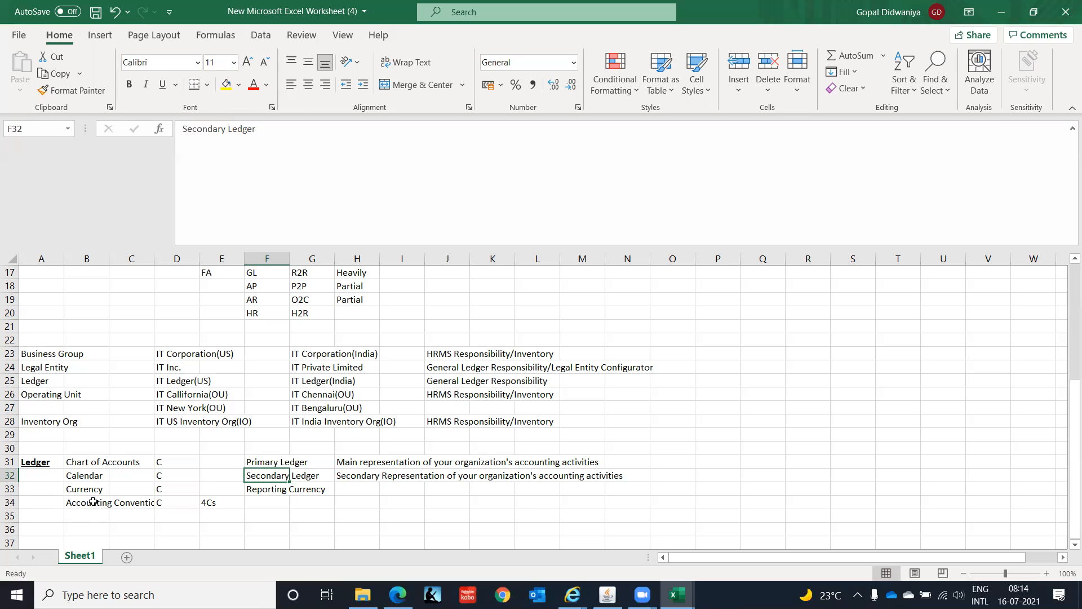
click(77, 501)
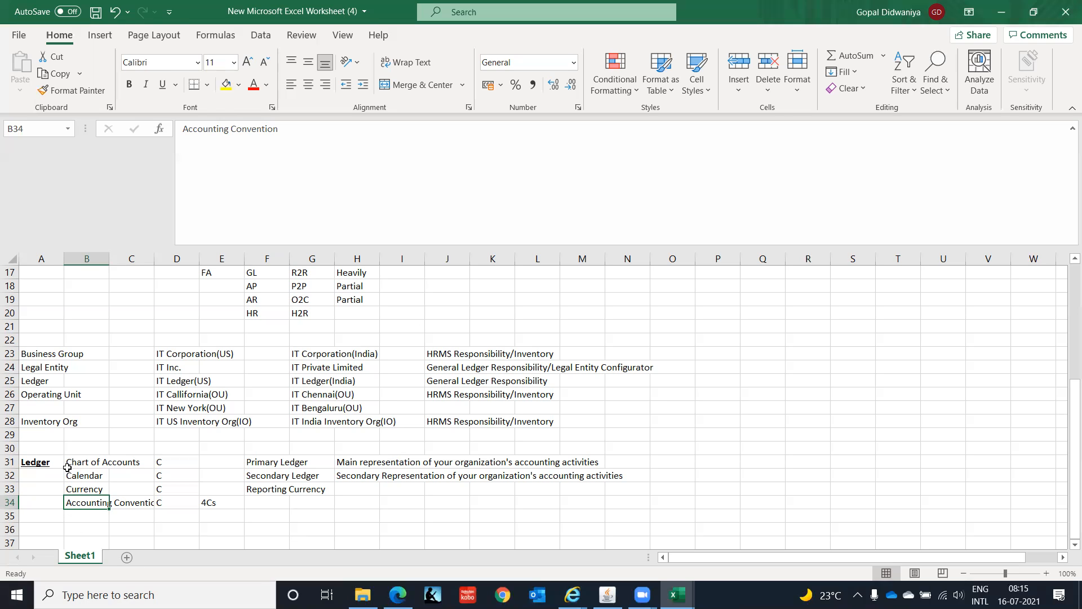
drag(44, 465, 175, 502)
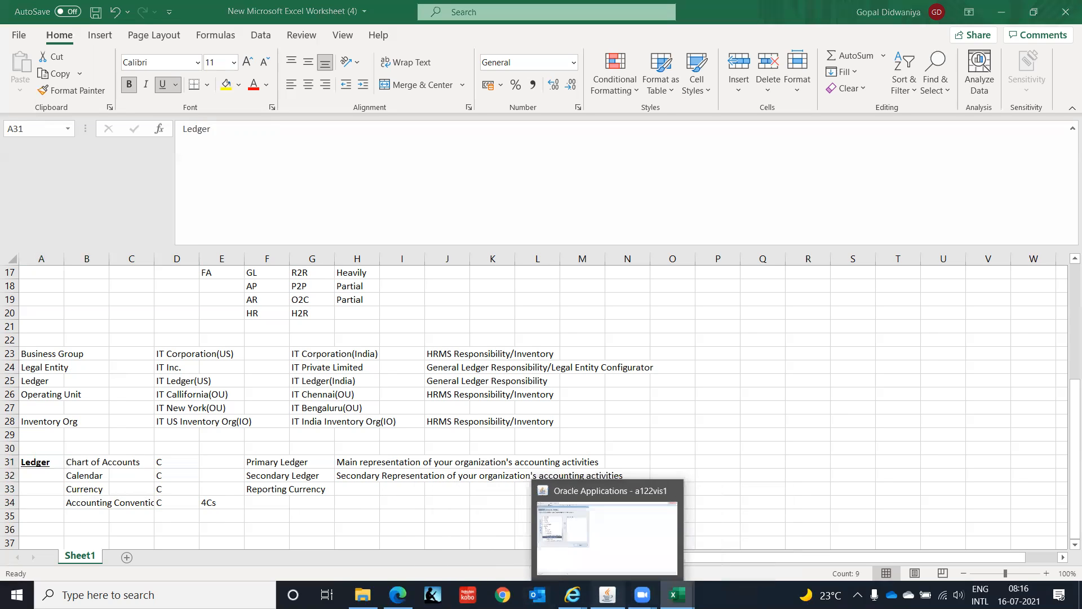
- Switch to Oracle Applications, check the Legal Configurator browser window, and return to the Excel worksheet with the ledger notes
click(608, 595)
mouse_move(645, 546)
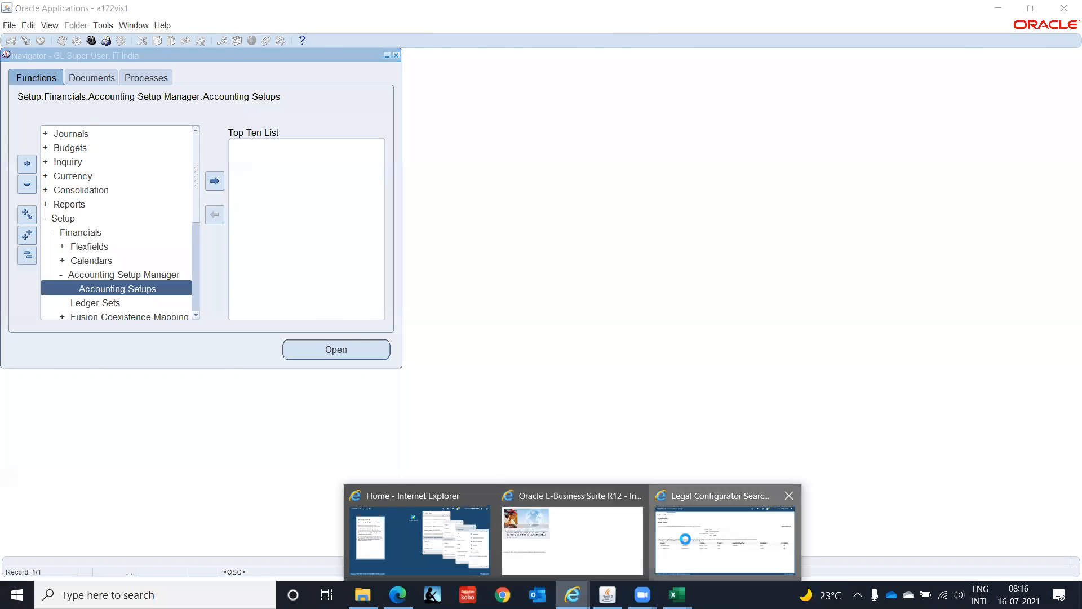
click(685, 539)
click(996, 11)
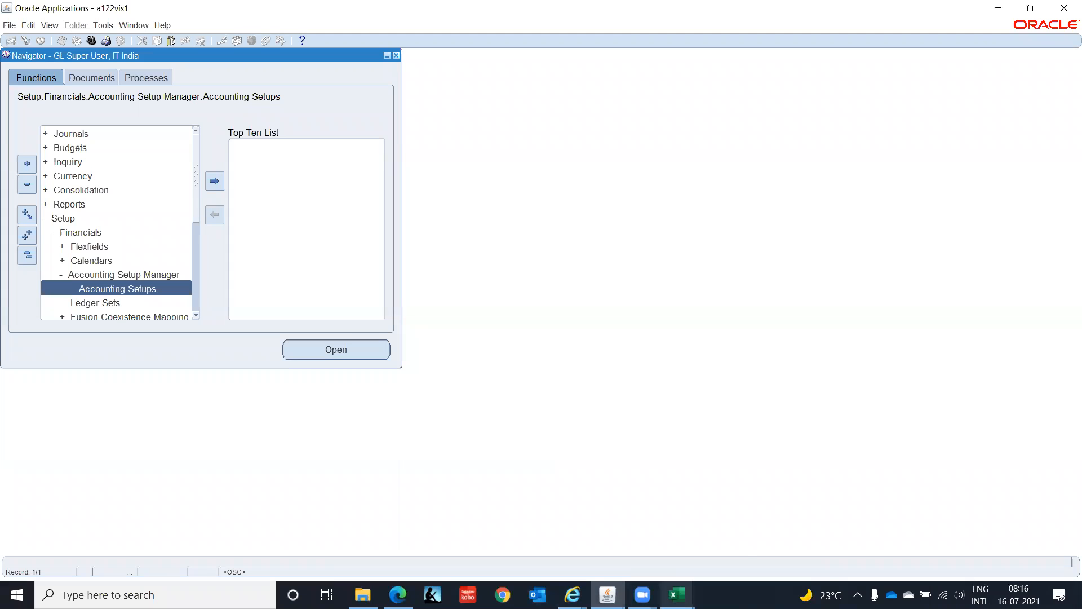
click(677, 595)
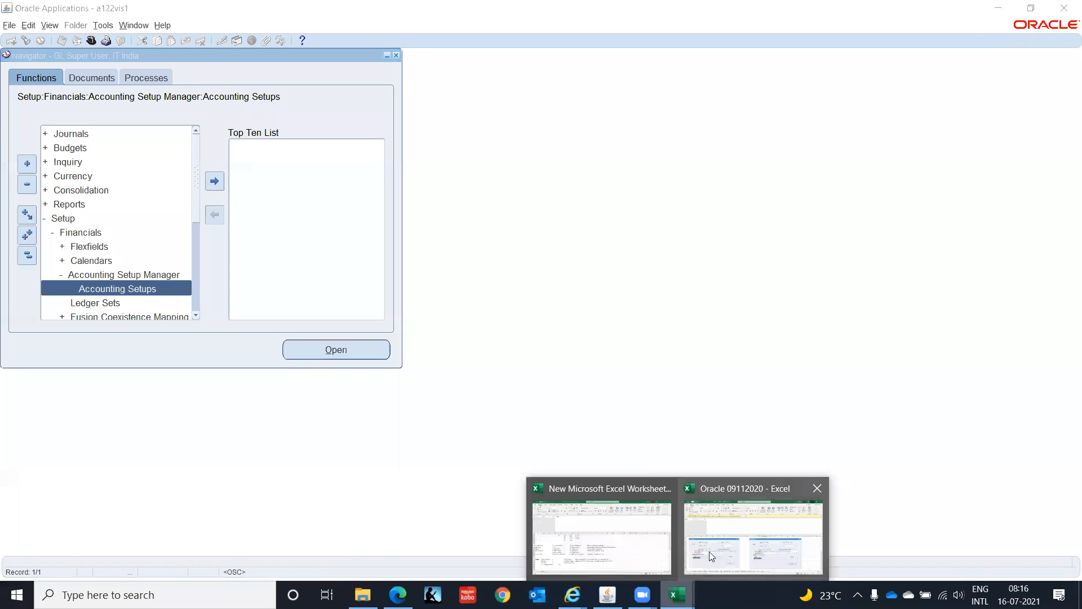
click(600, 557)
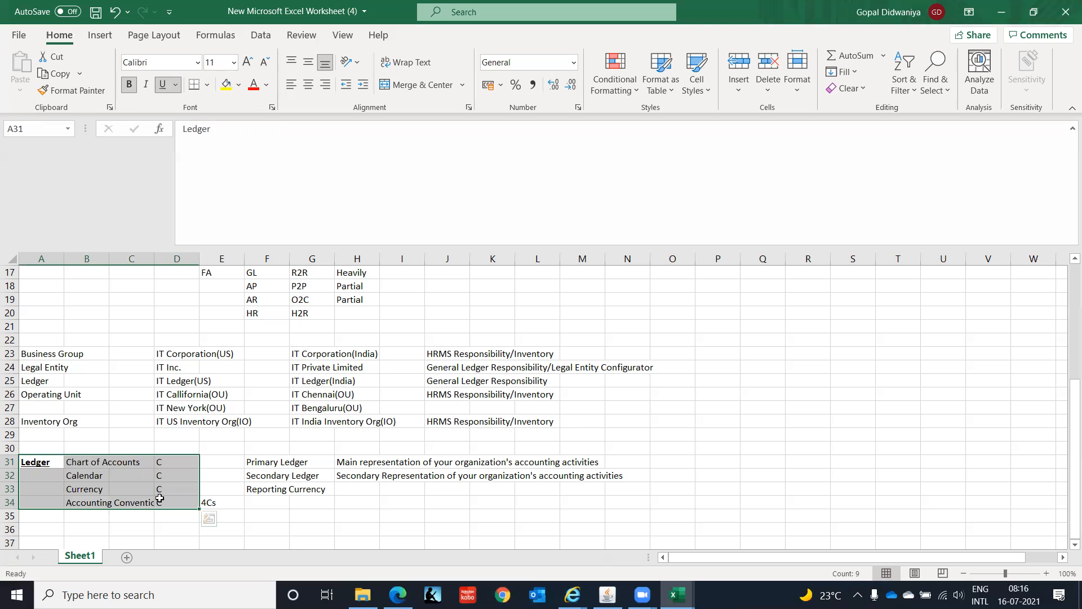